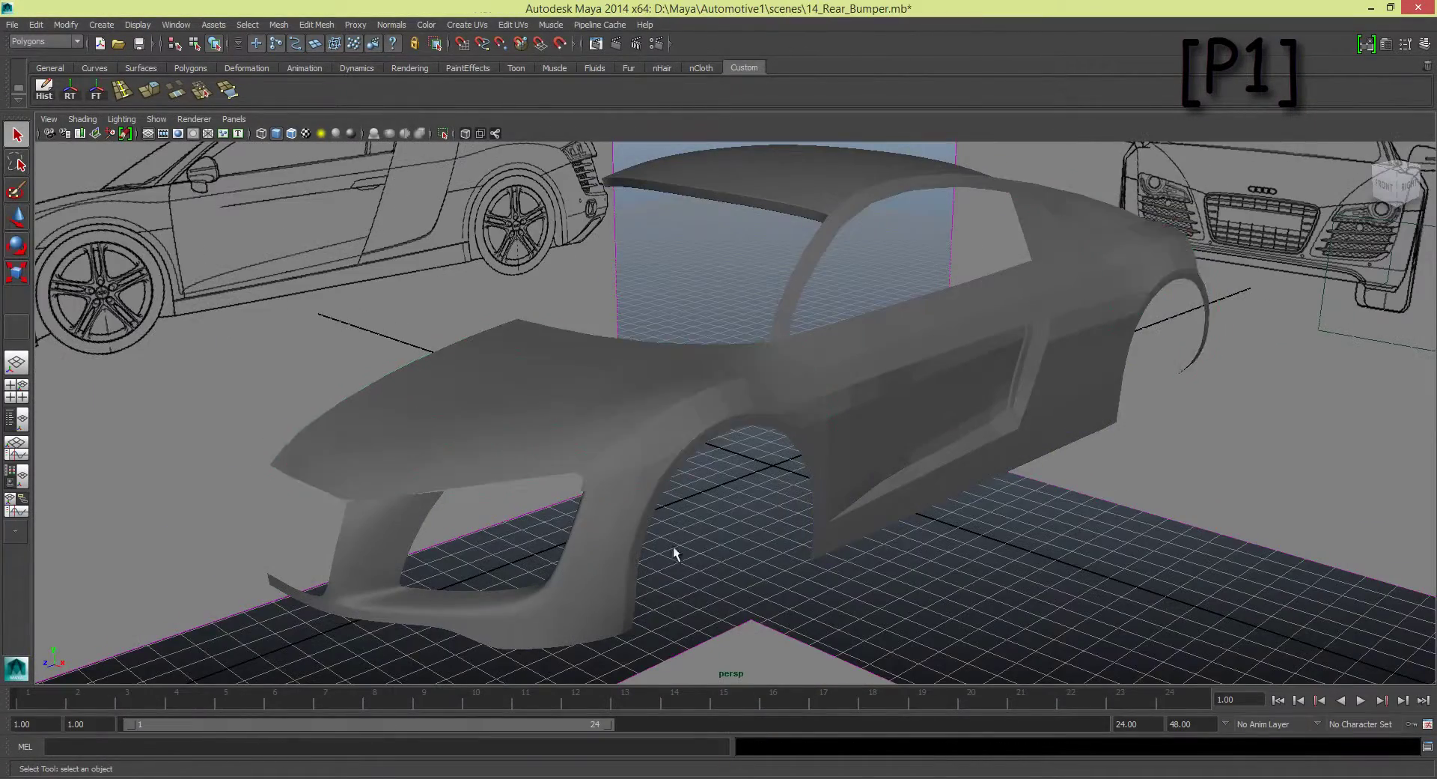
# Step: Orbit closer to the car, select the rear fender (polySurface20) and switch to the top view
pyautogui.keyDown('alt'); pyautogui.moveTo(673, 551); pyautogui.dragTo(734, 470, button='right'); pyautogui.keyUp('alt')
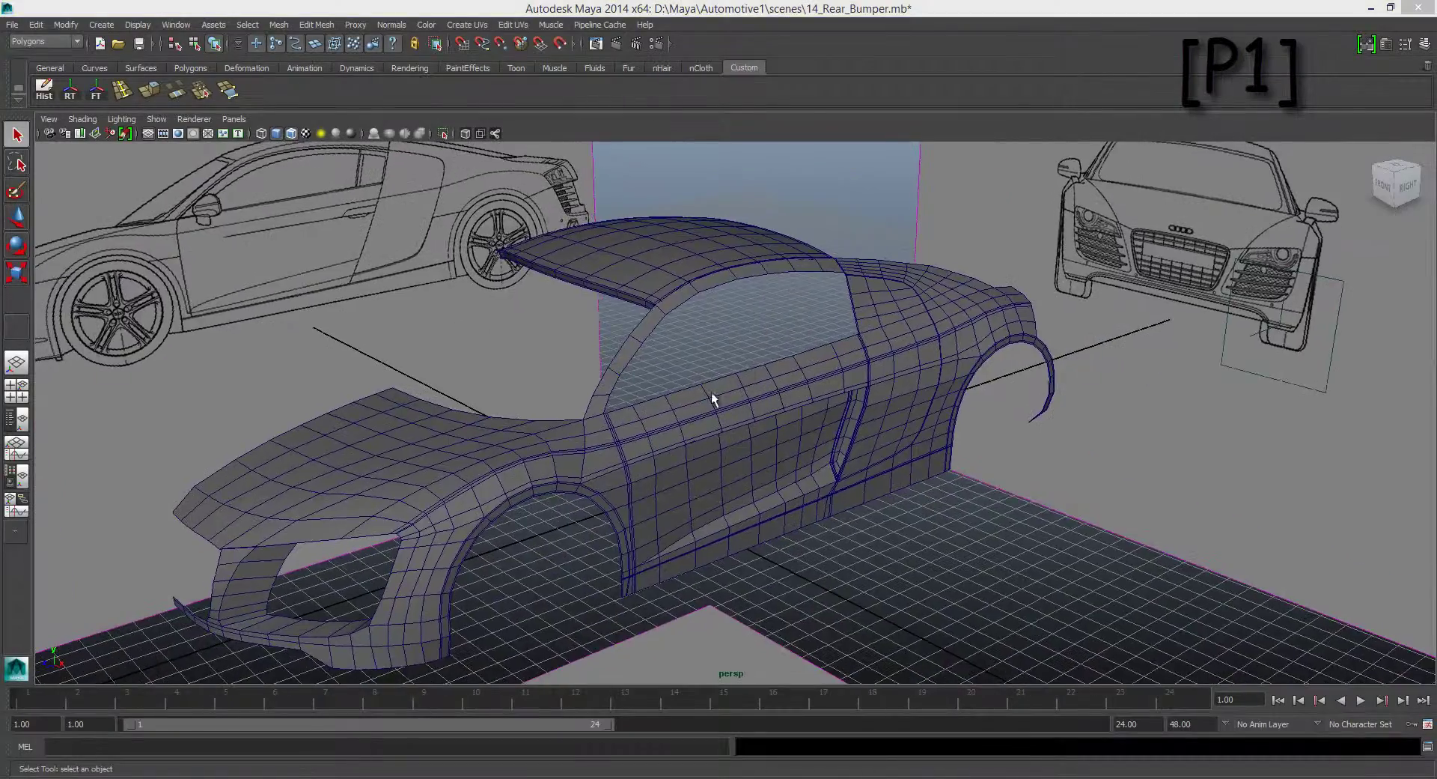
pyautogui.keyDown('alt'); pyautogui.moveTo(712, 392); pyautogui.dragTo(748, 345); pyautogui.keyUp('alt')
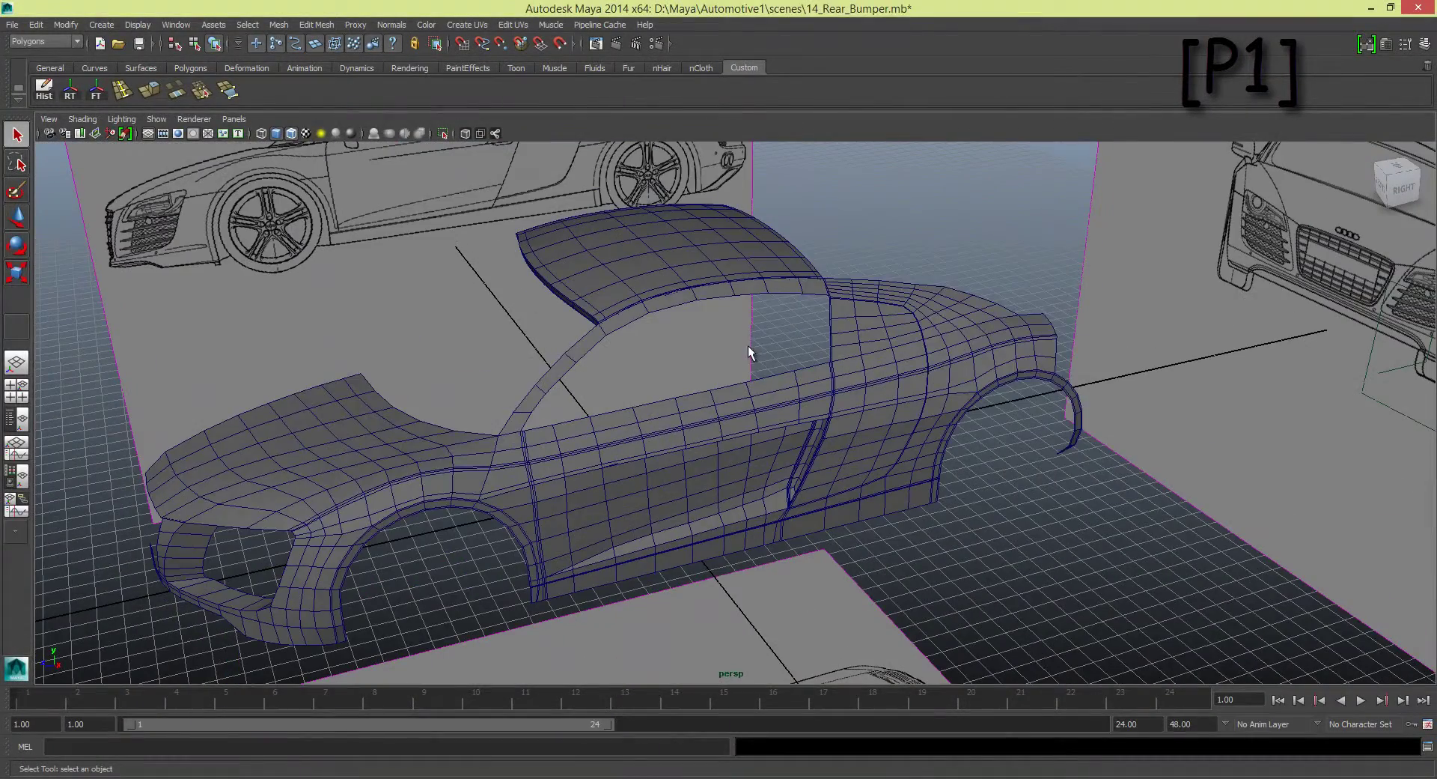
pyautogui.click(816, 304)
pyautogui.press('space')
pyautogui.press('space')
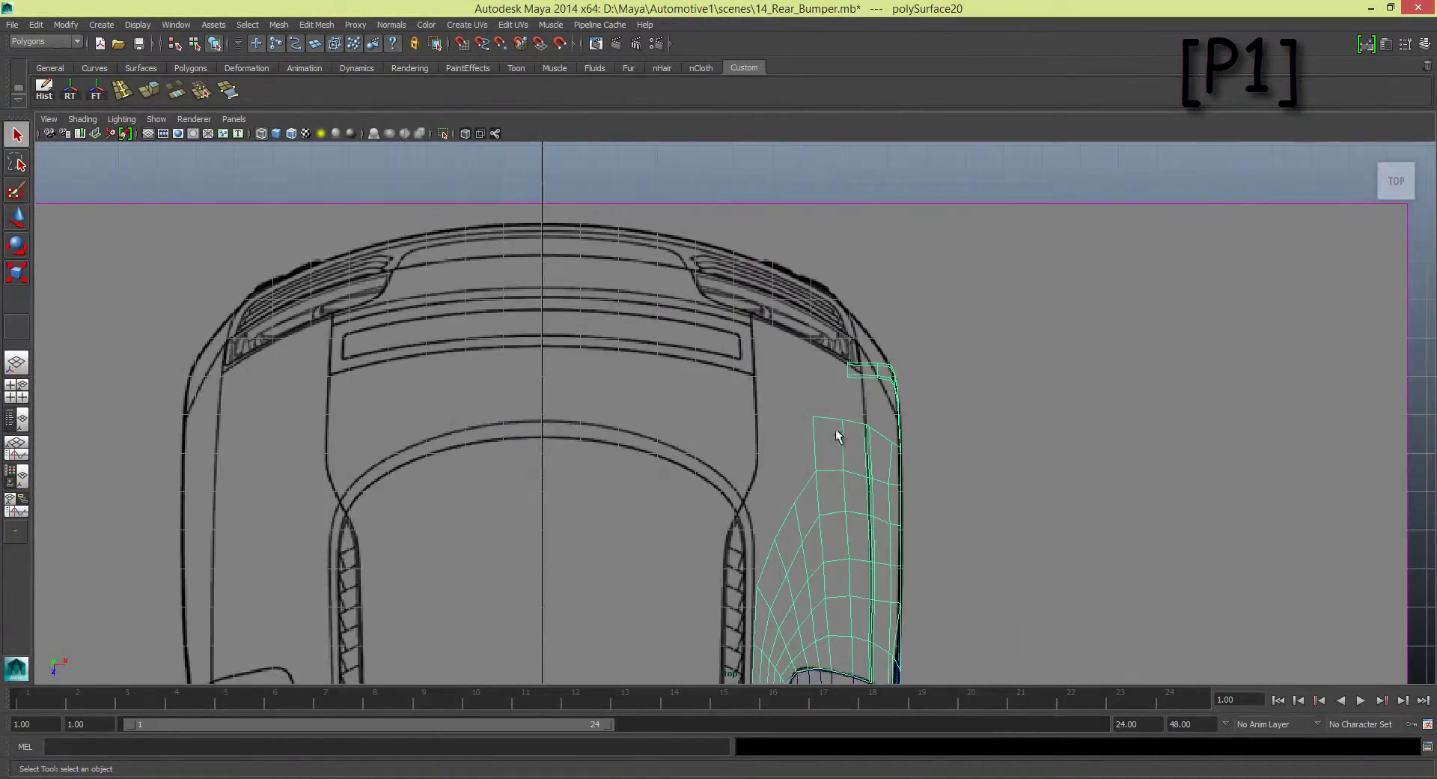
# Step: Extrude the fender's inner border edges and drag out a new strip of faces
pyautogui.keyDown('alt'); pyautogui.moveTo(801, 386); pyautogui.dragTo(727, 383, button='middle'); pyautogui.keyUp('alt')
pyautogui.click(721, 360)
pyautogui.click(1424, 44)
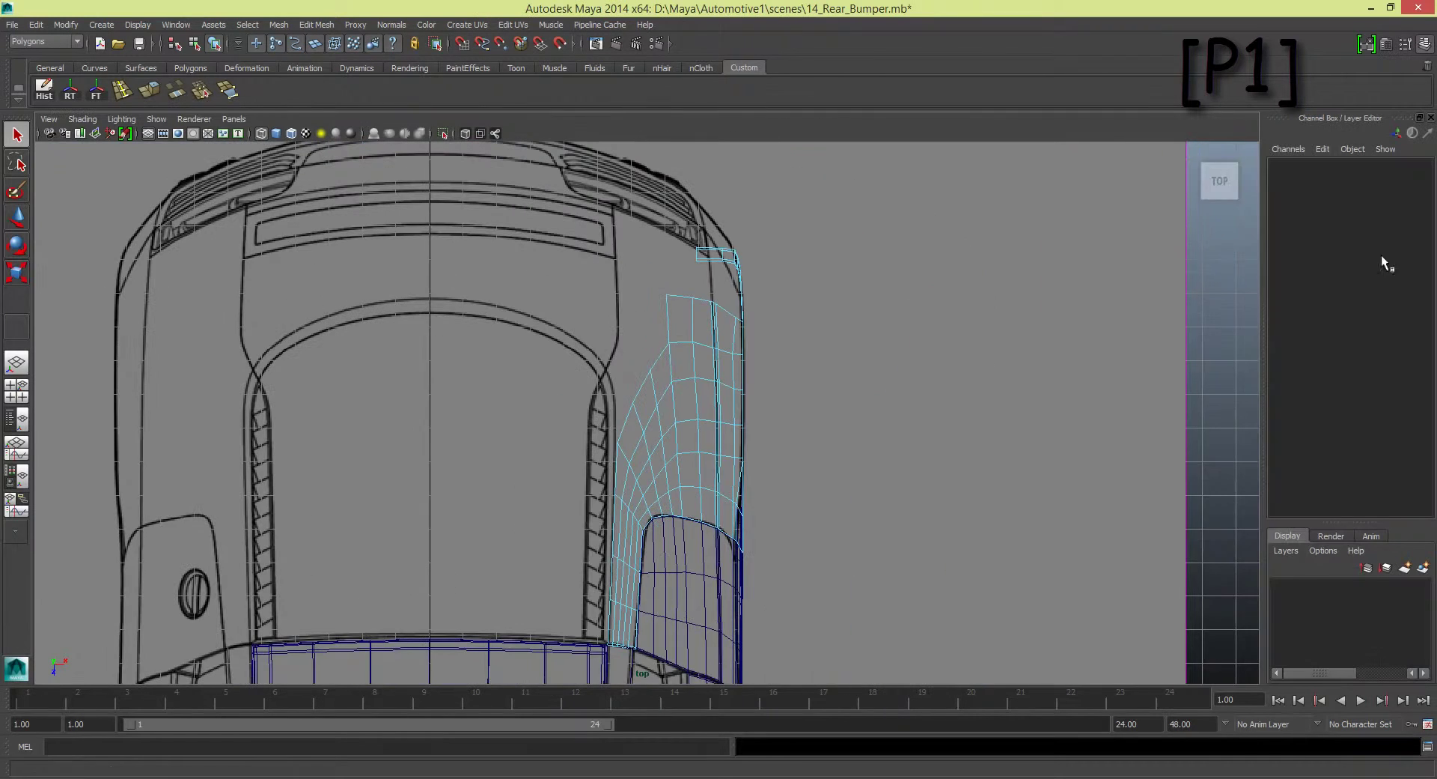
pyautogui.doubleClick(656, 364)
pyautogui.click(149, 91)
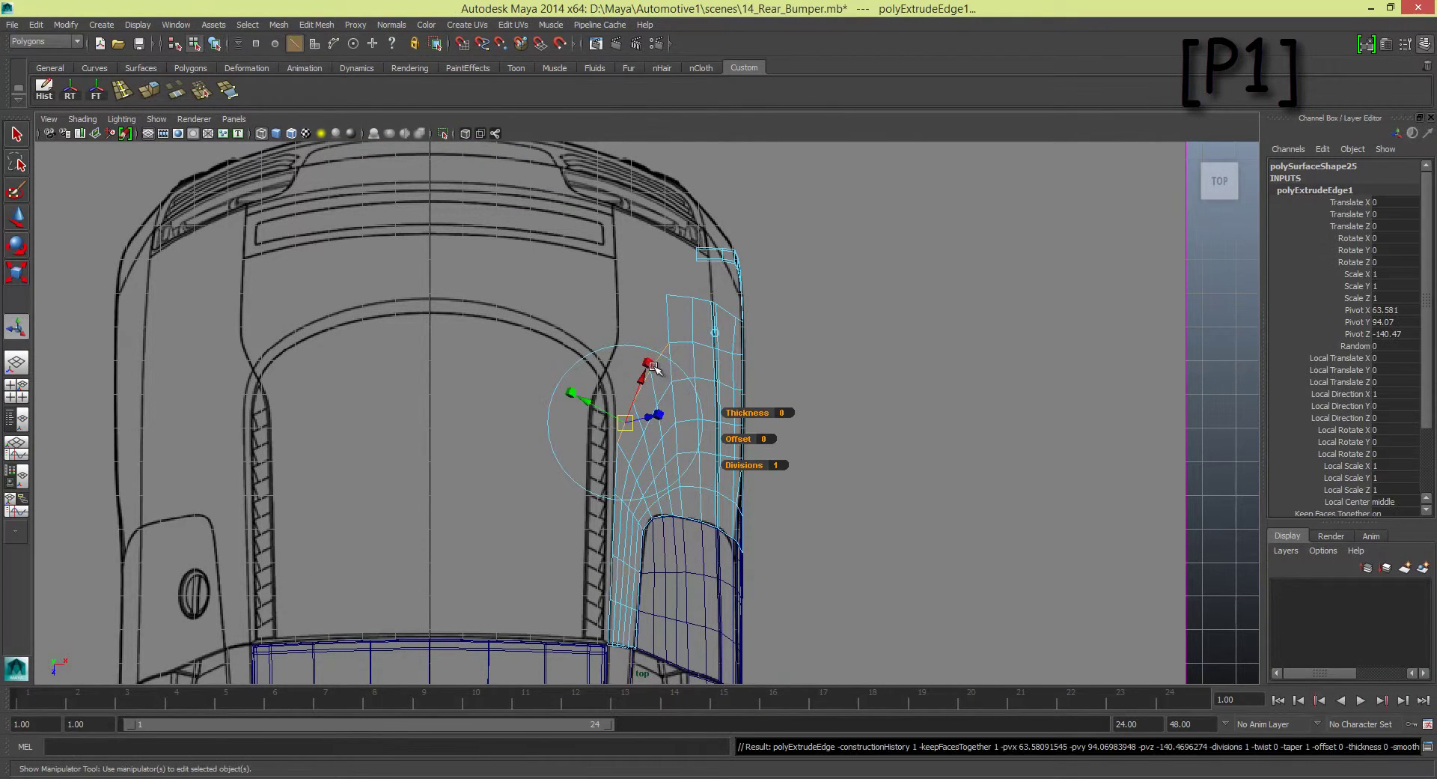
pyautogui.moveTo(629, 397); pyautogui.dragTo(599, 391)
pyautogui.moveTo(652, 441); pyautogui.dragTo(642, 401)
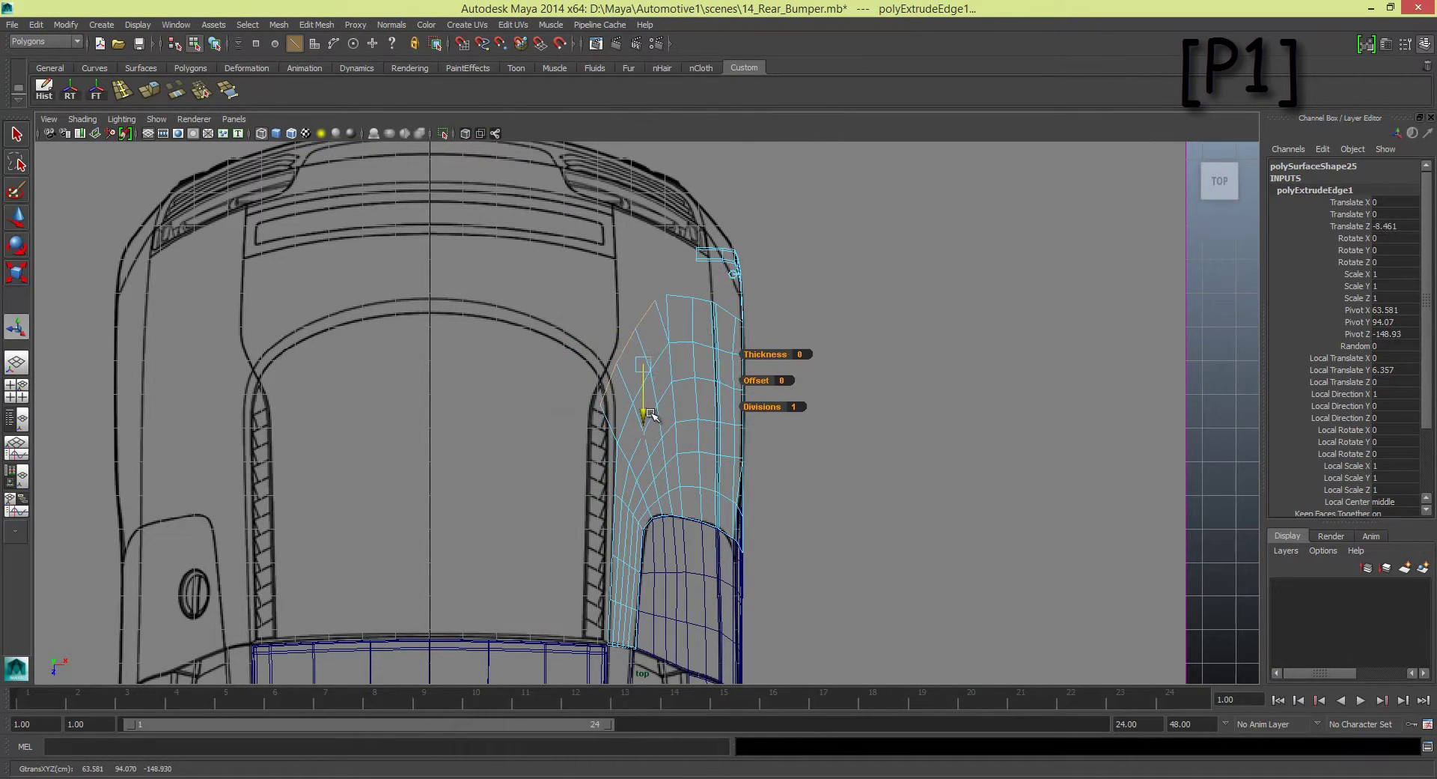
pyautogui.scroll(2, 638, 299)
# Step: Move the new strip's vertices in the top view to follow the blueprint
pyautogui.moveTo(619, 384); pyautogui.dragTo(586, 386, button='right')
pyautogui.click(606, 424)
pyautogui.press('w')
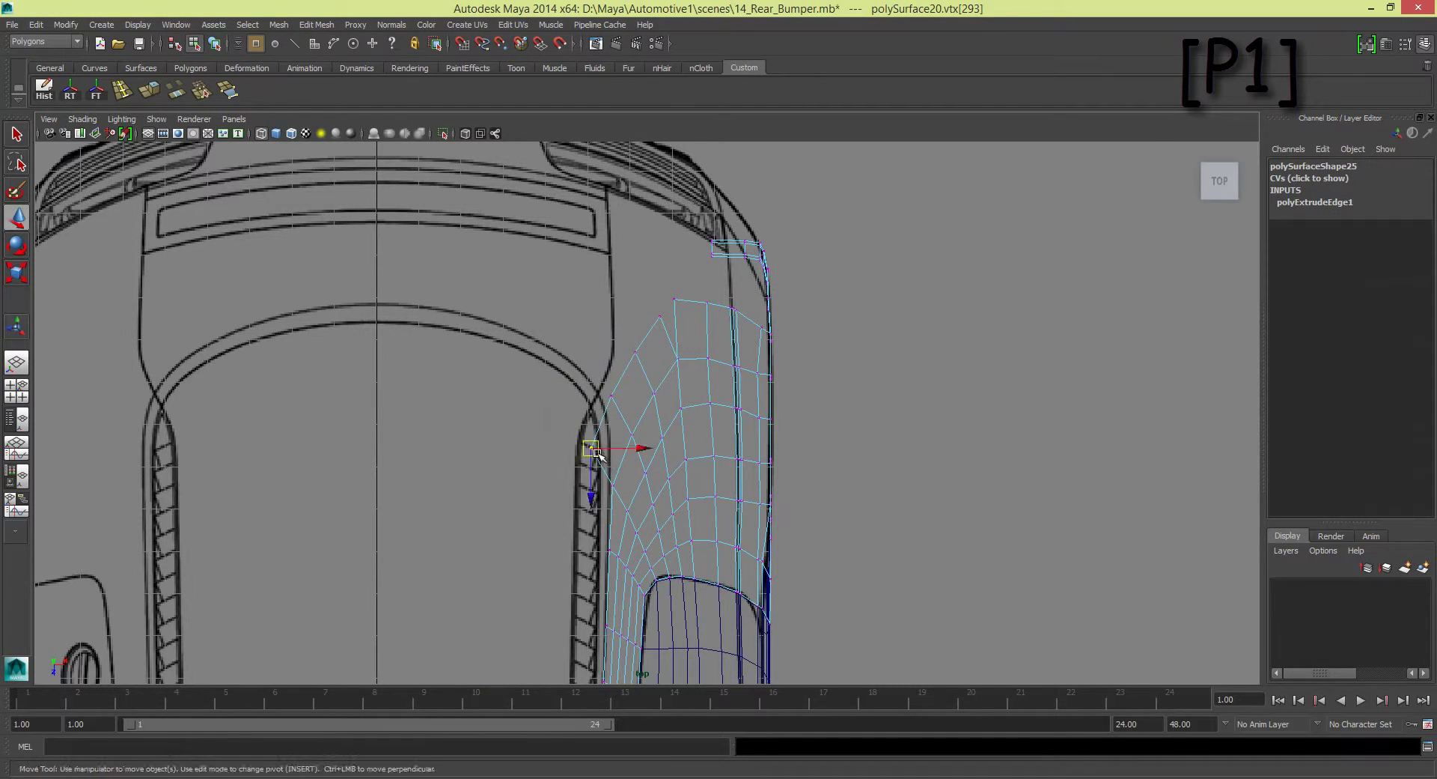
pyautogui.click(628, 350)
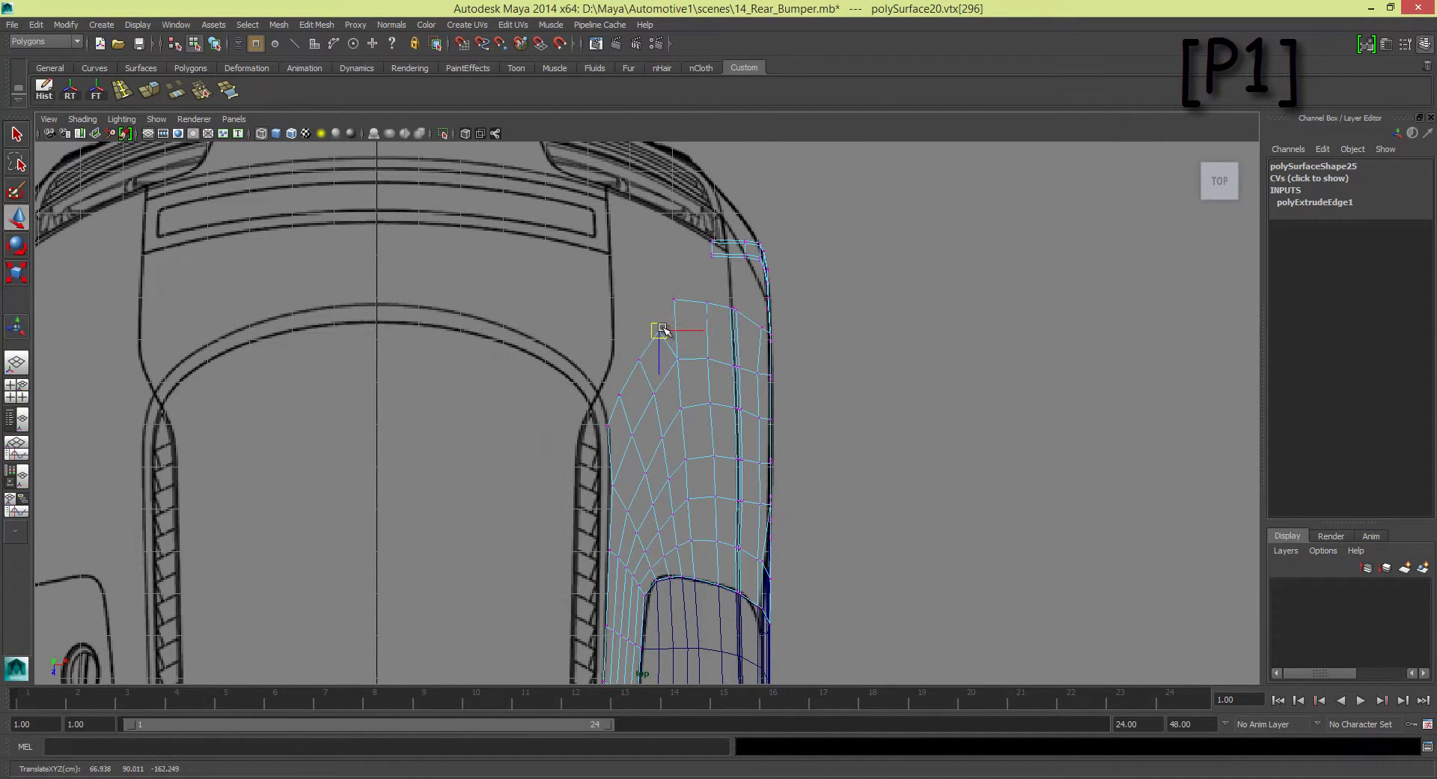
# Step: In the side view, lower the new row's corner vertices onto the blueprint line
pyautogui.press('space')
pyautogui.press('space')
pyautogui.scroll(5, 524, 337)
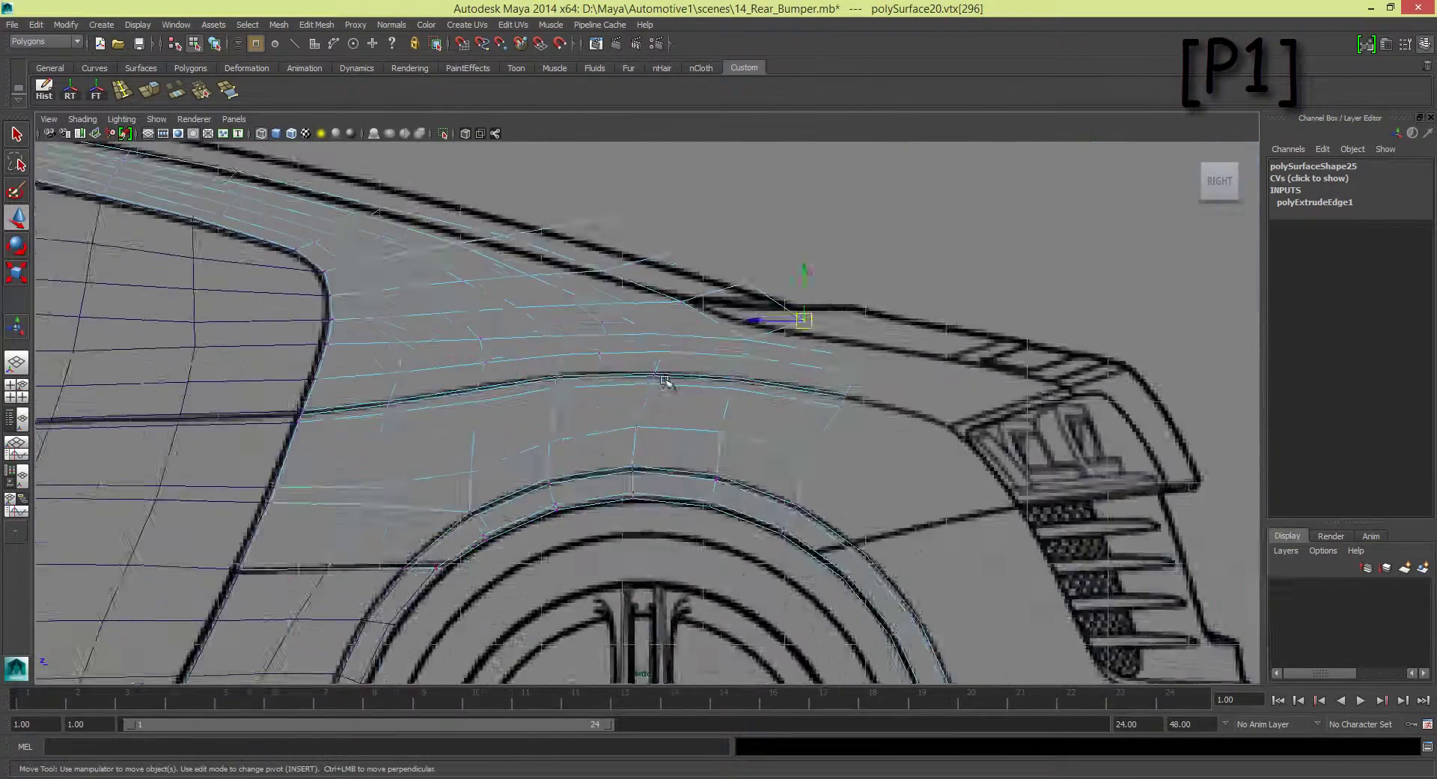
pyautogui.click(531, 347)
pyautogui.click(655, 320)
pyautogui.moveTo(644, 276)
pyautogui.mouseDown()
pyautogui.moveTo(642, 309)
pyautogui.moveTo(709, 339)
pyautogui.mouseUp()
pyautogui.click(715, 353)
pyautogui.moveTo(798, 369); pyautogui.dragTo(797, 393)
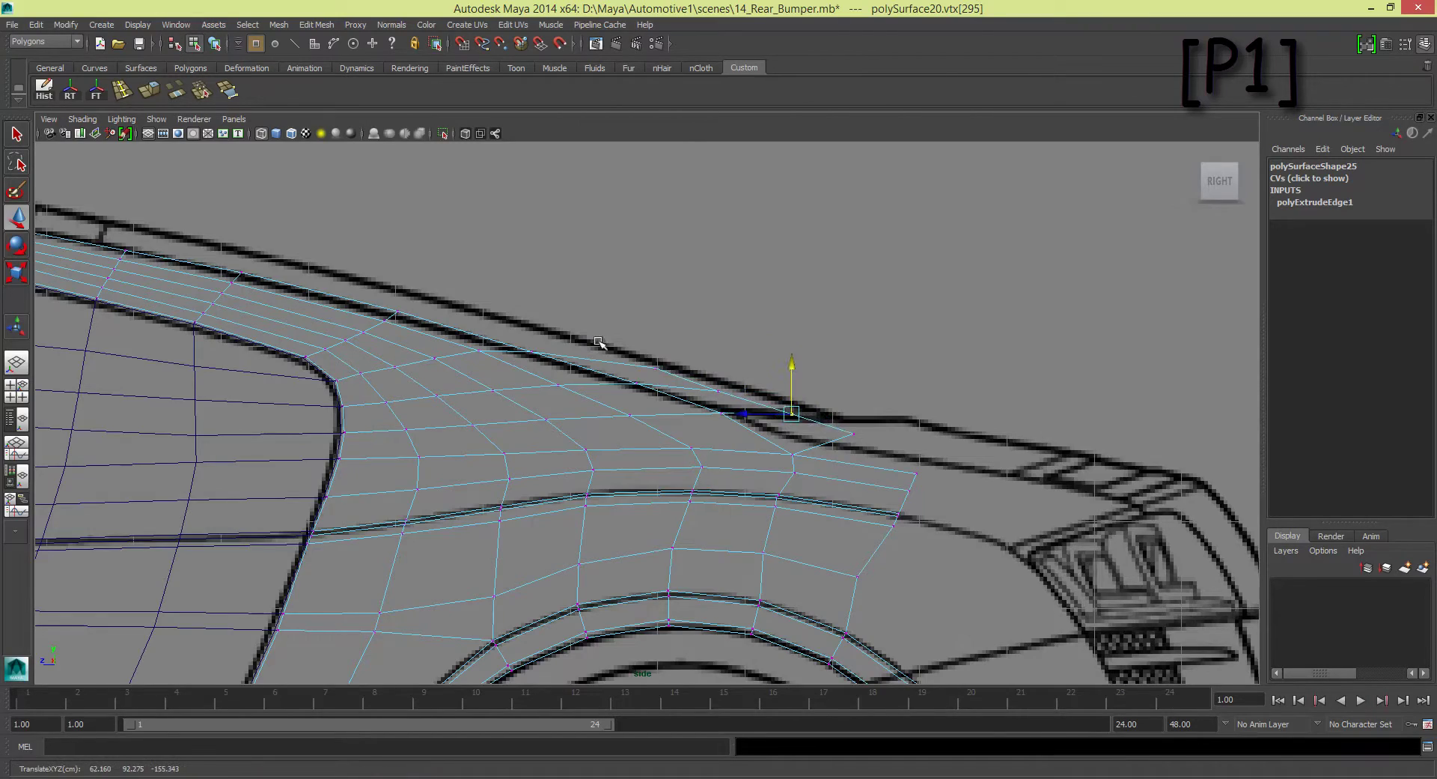
# Step: In a maximized wireframe side view, slide the end vertex back along the blueprint
pyautogui.press('space')
pyautogui.press('space')
pyautogui.press('space')
pyautogui.press('space')
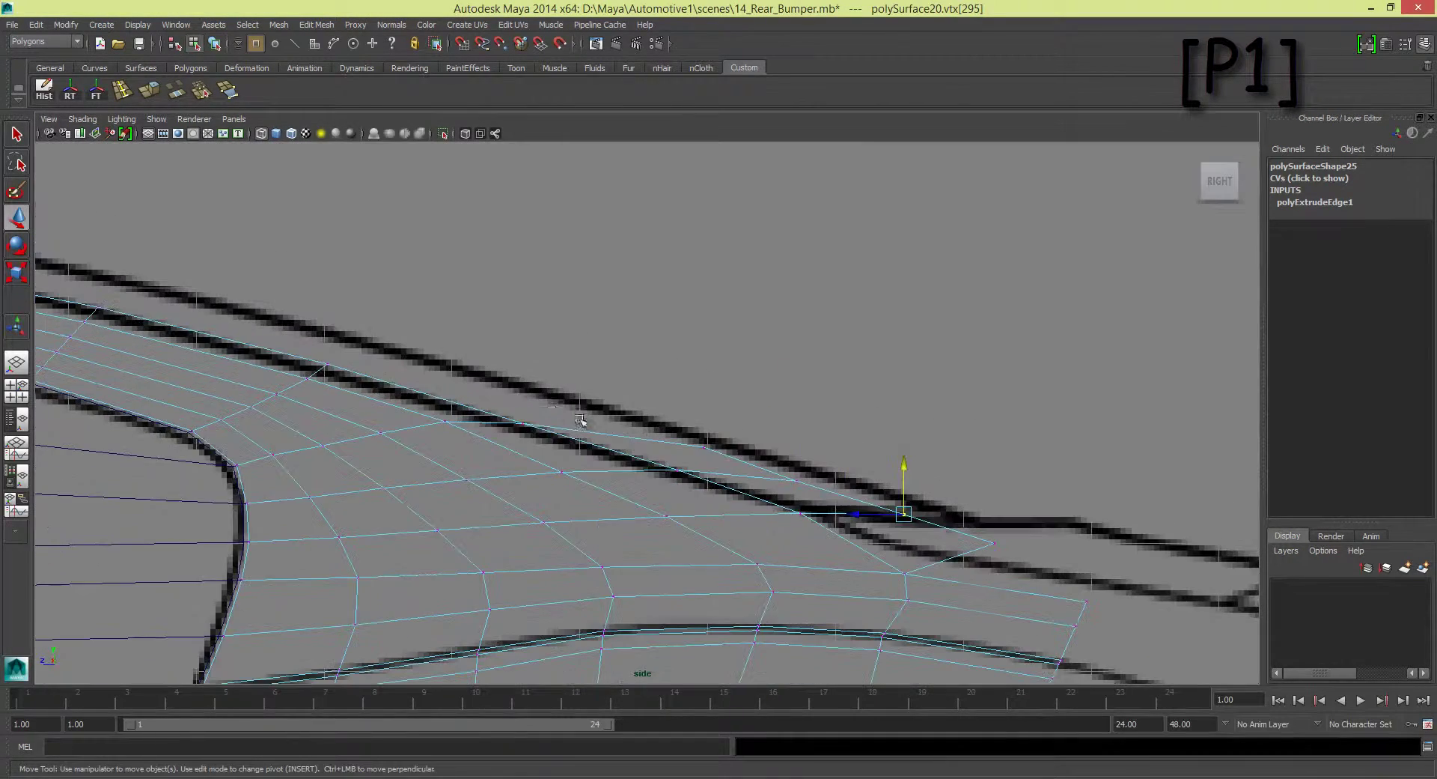
pyautogui.hotkey('ctrl', 'z')
pyautogui.hotkey('ctrl', 'z')
pyautogui.press('4')
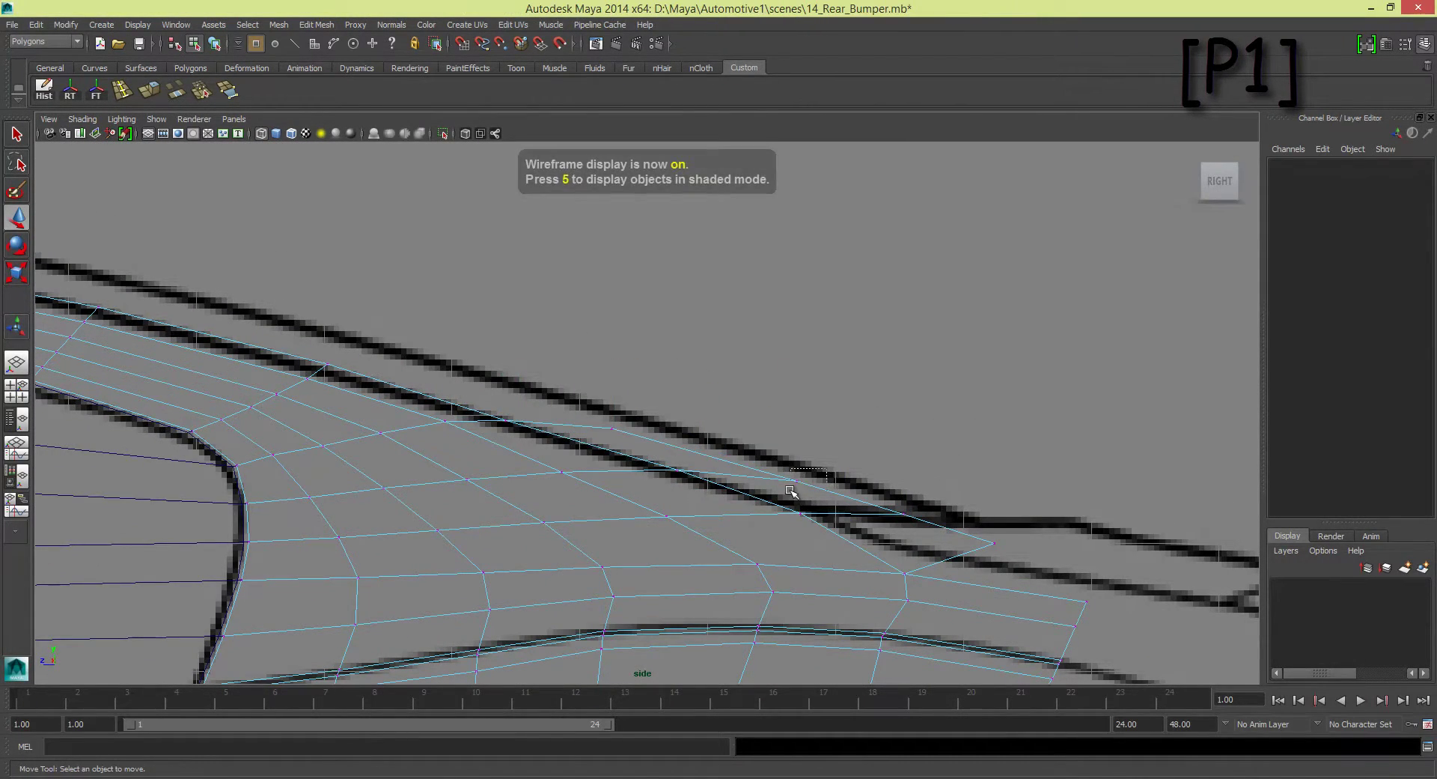
pyautogui.click(783, 476)
pyautogui.moveTo(992, 542); pyautogui.dragTo(943, 544)
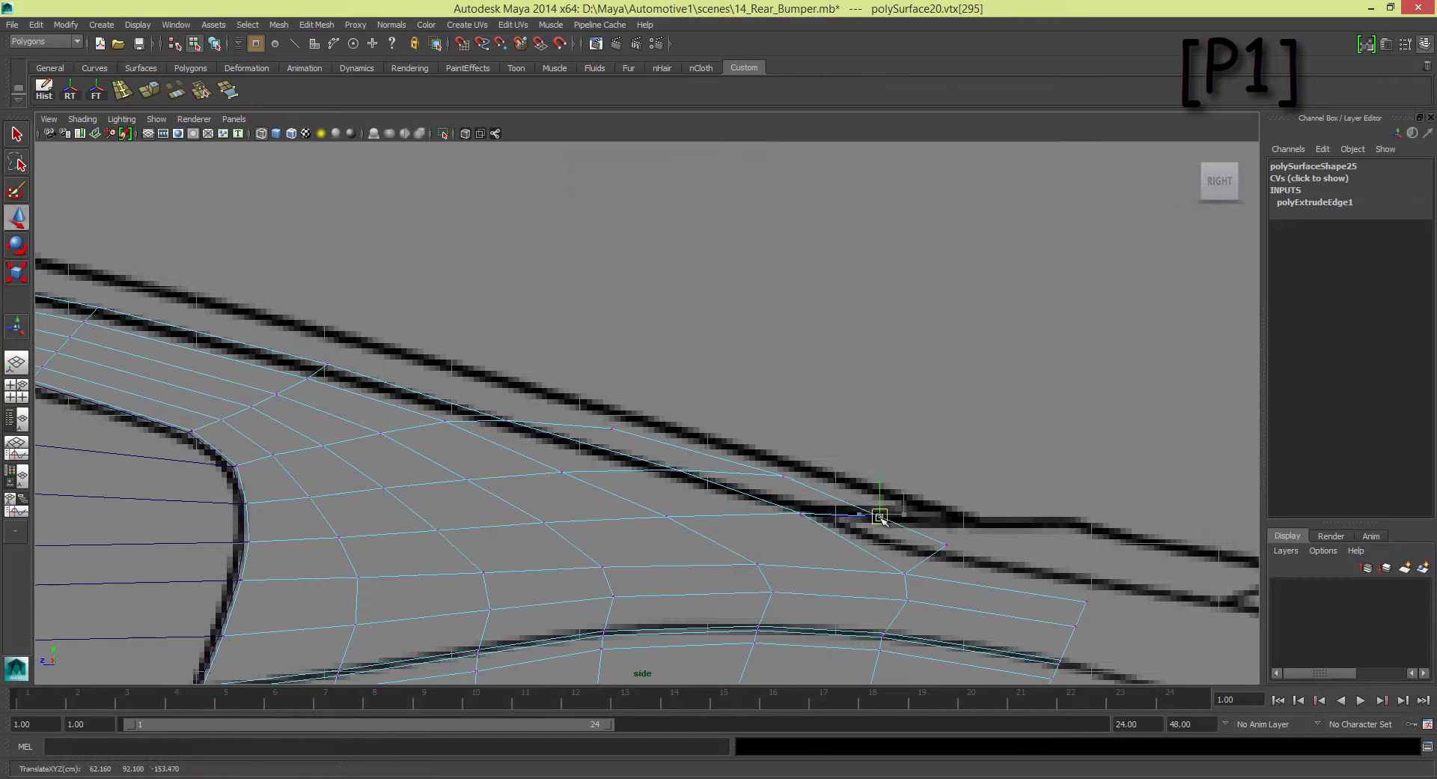
# Step: Back in the top view, align the first new vertices with the blueprint
pyautogui.press('space')
pyautogui.press('space')
pyautogui.scroll(3, 522, 448)
pyautogui.click(519, 447)
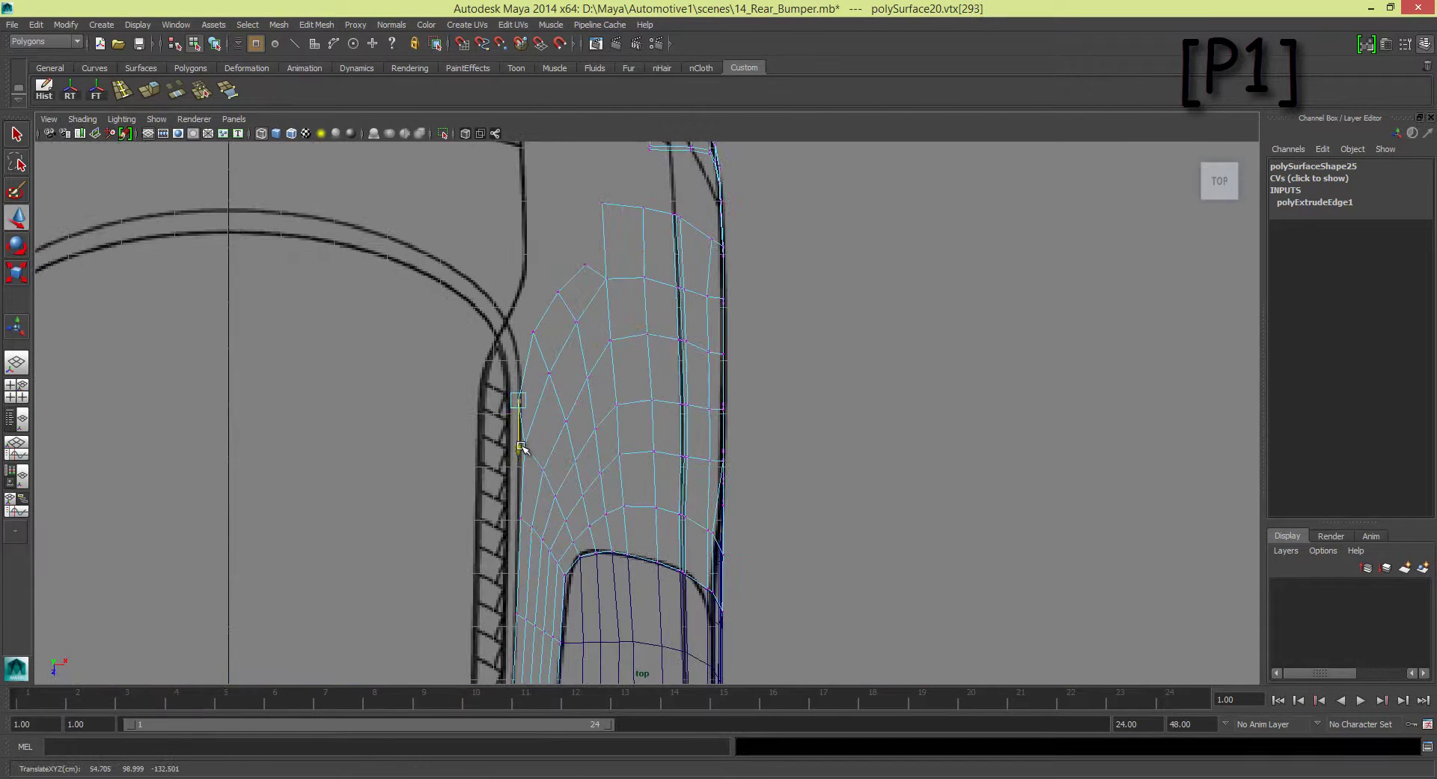
pyautogui.click(533, 331)
pyautogui.keyDown('alt'); pyautogui.moveTo(539, 384); pyautogui.dragTo(535, 421, button='middle'); pyautogui.keyUp('alt')
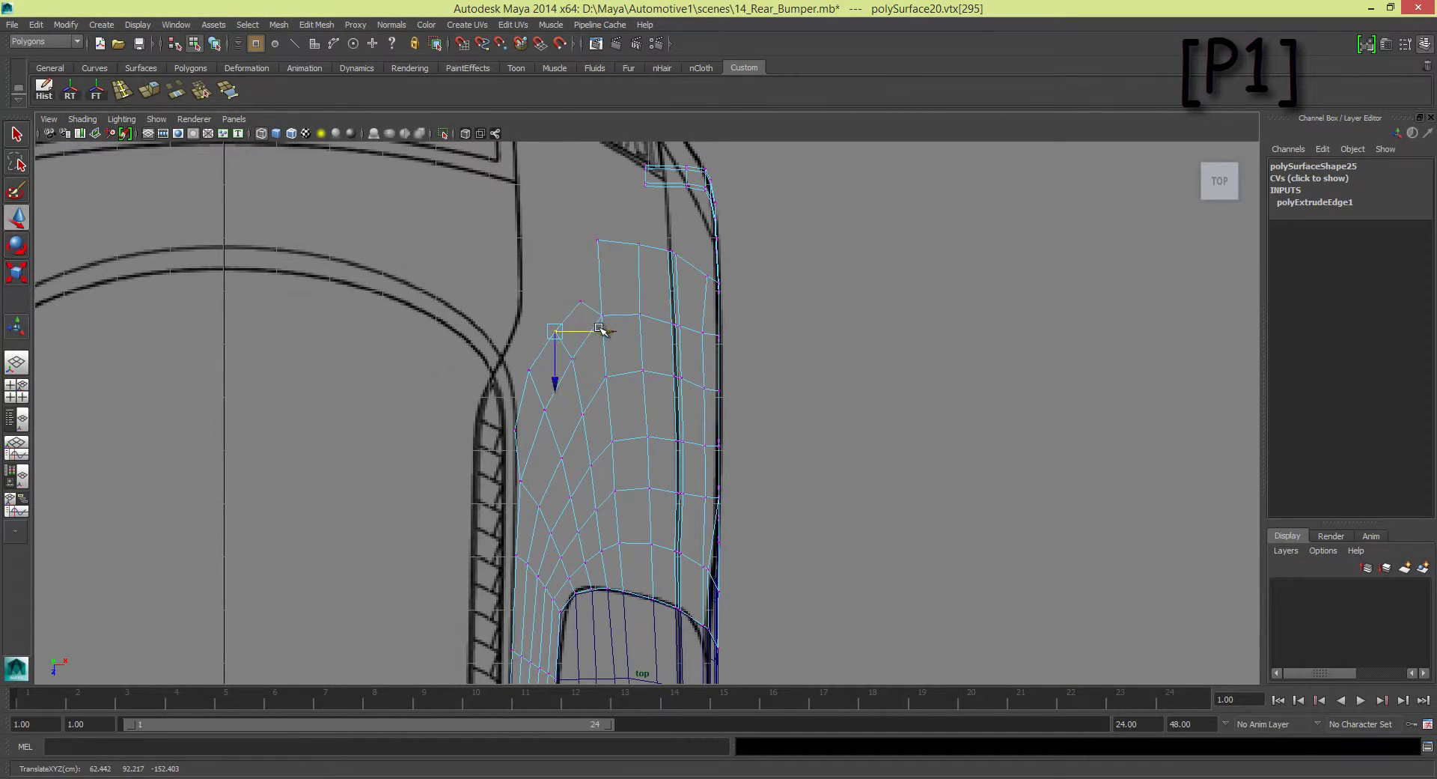
# Step: Select an edge of the new strip and extrude it again with Ctrl+E
pyautogui.press('space')
pyautogui.press('space')
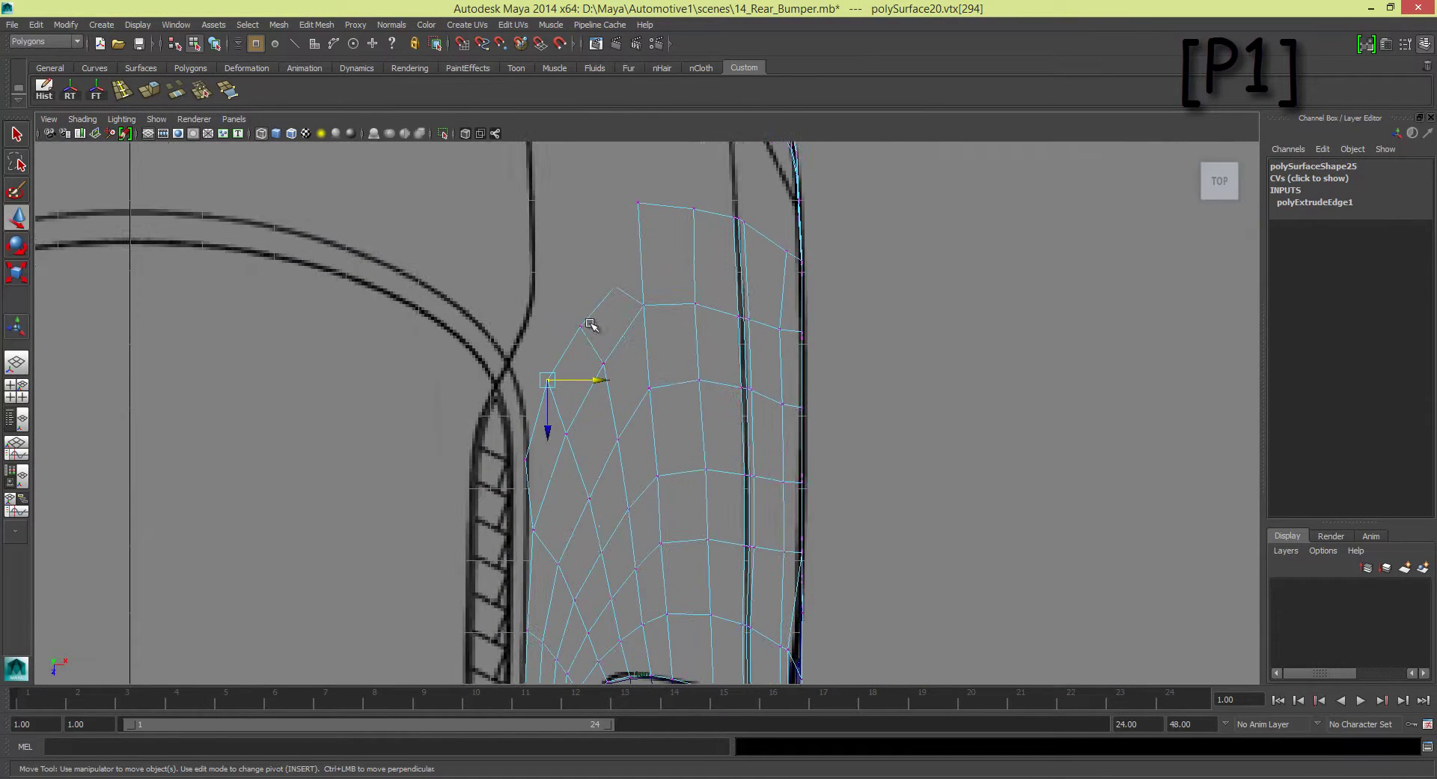
pyautogui.keyDown('alt'); pyautogui.moveTo(591, 321); pyautogui.dragTo(612, 334, button='middle'); pyautogui.keyUp('alt')
pyautogui.moveTo(571, 322); pyautogui.dragTo(573, 284, button='right')
pyautogui.click(577, 366)
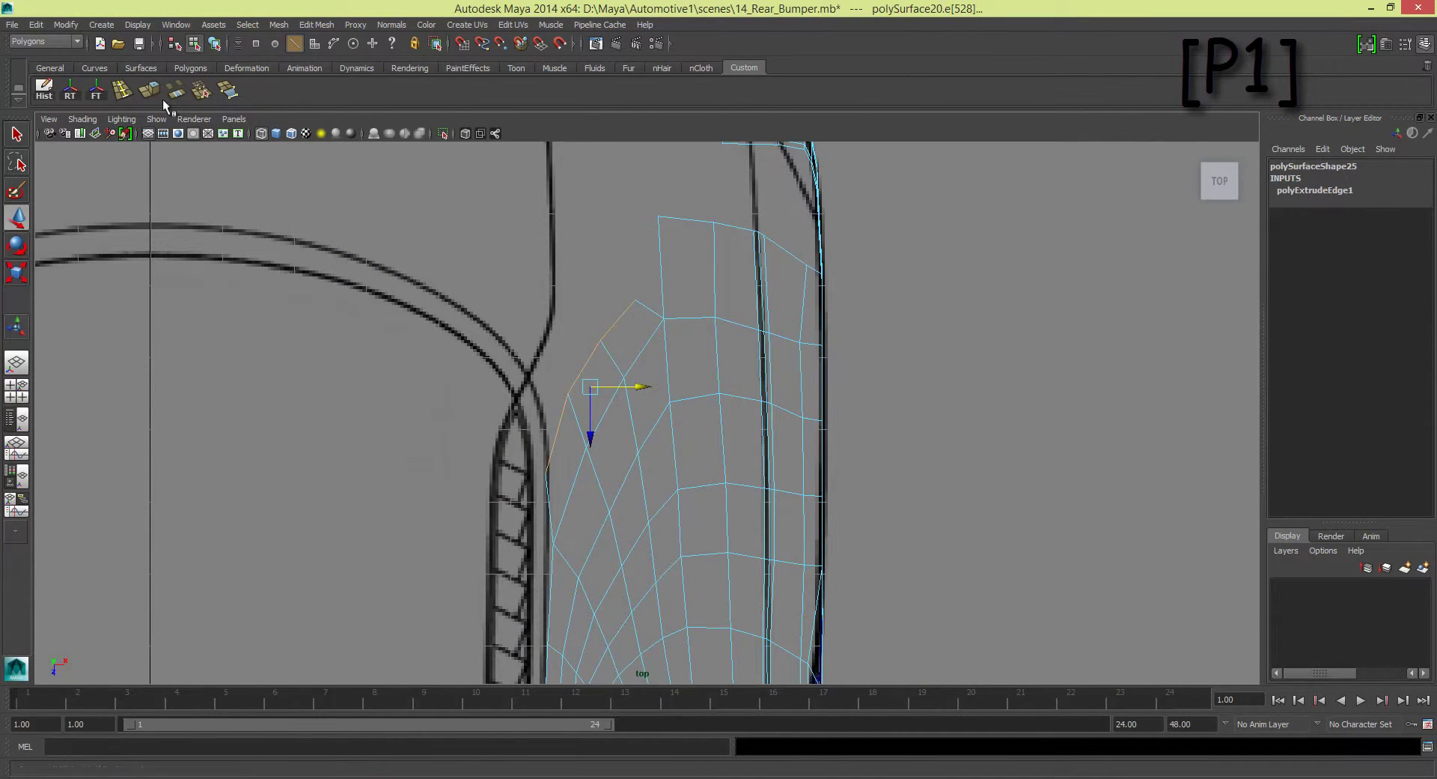
pyautogui.hotkey('ctrl', 'e')
# Step: Pull the new edge toward the car centre and start moving its vertices in top view
pyautogui.moveTo(588, 433); pyautogui.dragTo(584, 361)
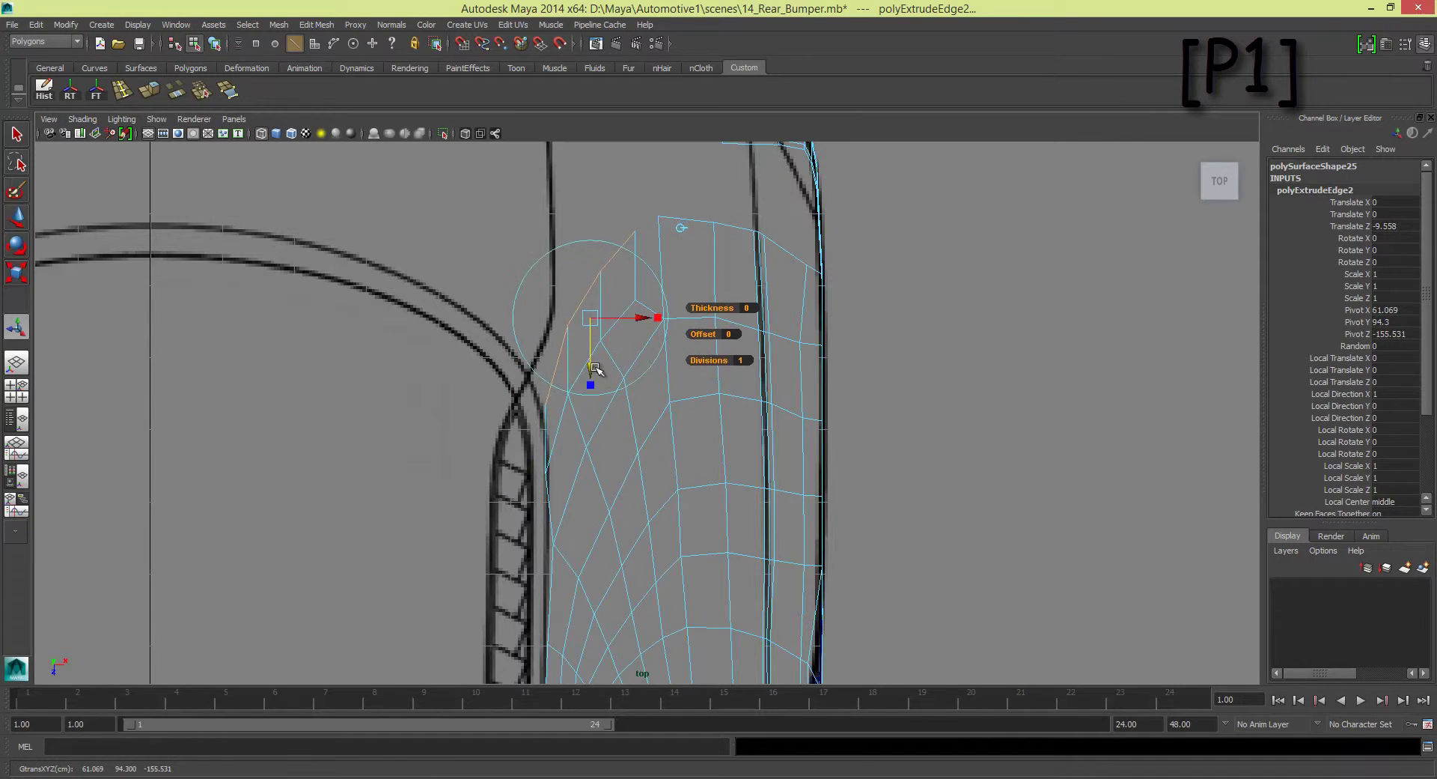
pyautogui.keyDown('alt'); pyautogui.moveTo(591, 375); pyautogui.dragTo(582, 458, button='middle'); pyautogui.keyUp('alt')
pyautogui.press('w')
pyautogui.click(560, 408)
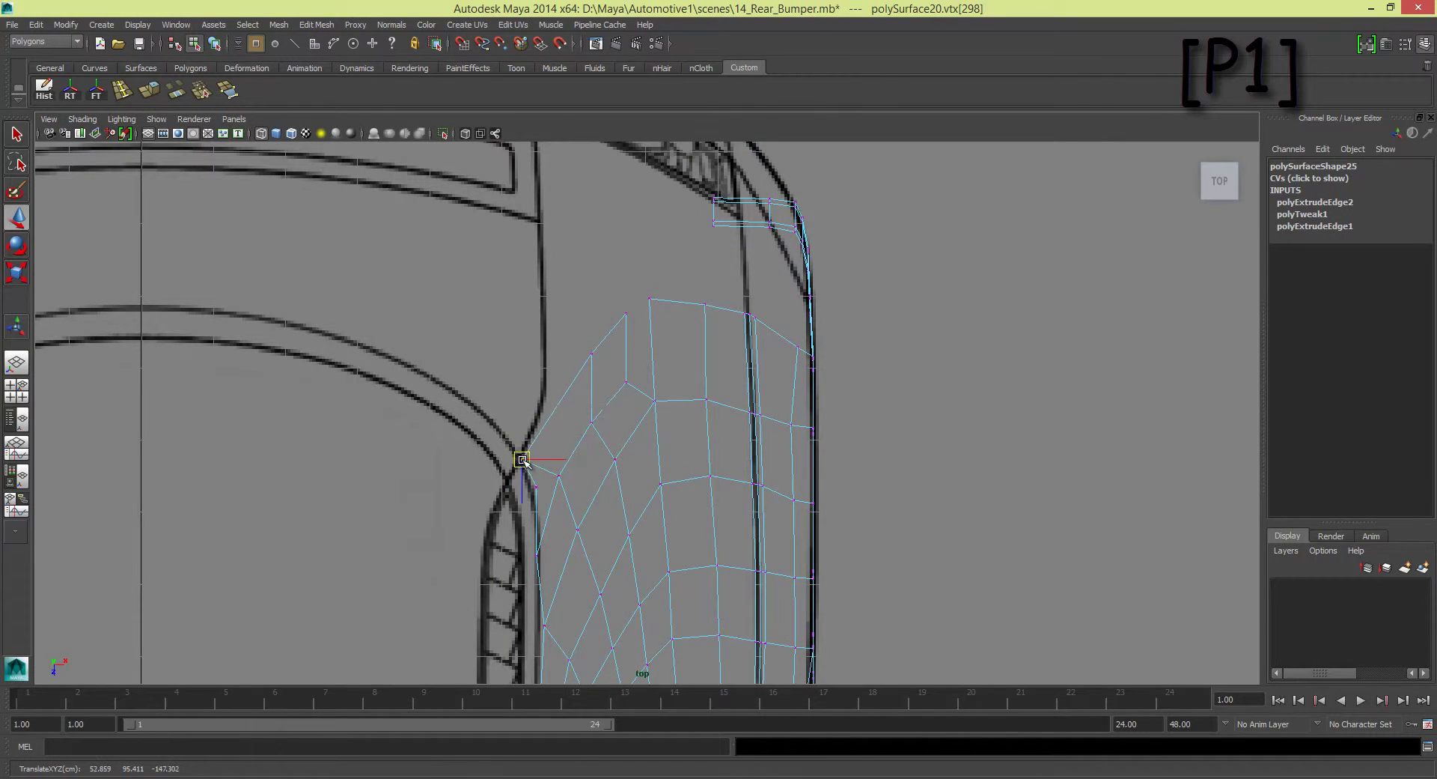
pyautogui.keyDown('alt'); pyautogui.moveTo(596, 358); pyautogui.dragTo(597, 405, button='middle'); pyautogui.keyUp('alt')
pyautogui.click(596, 404)
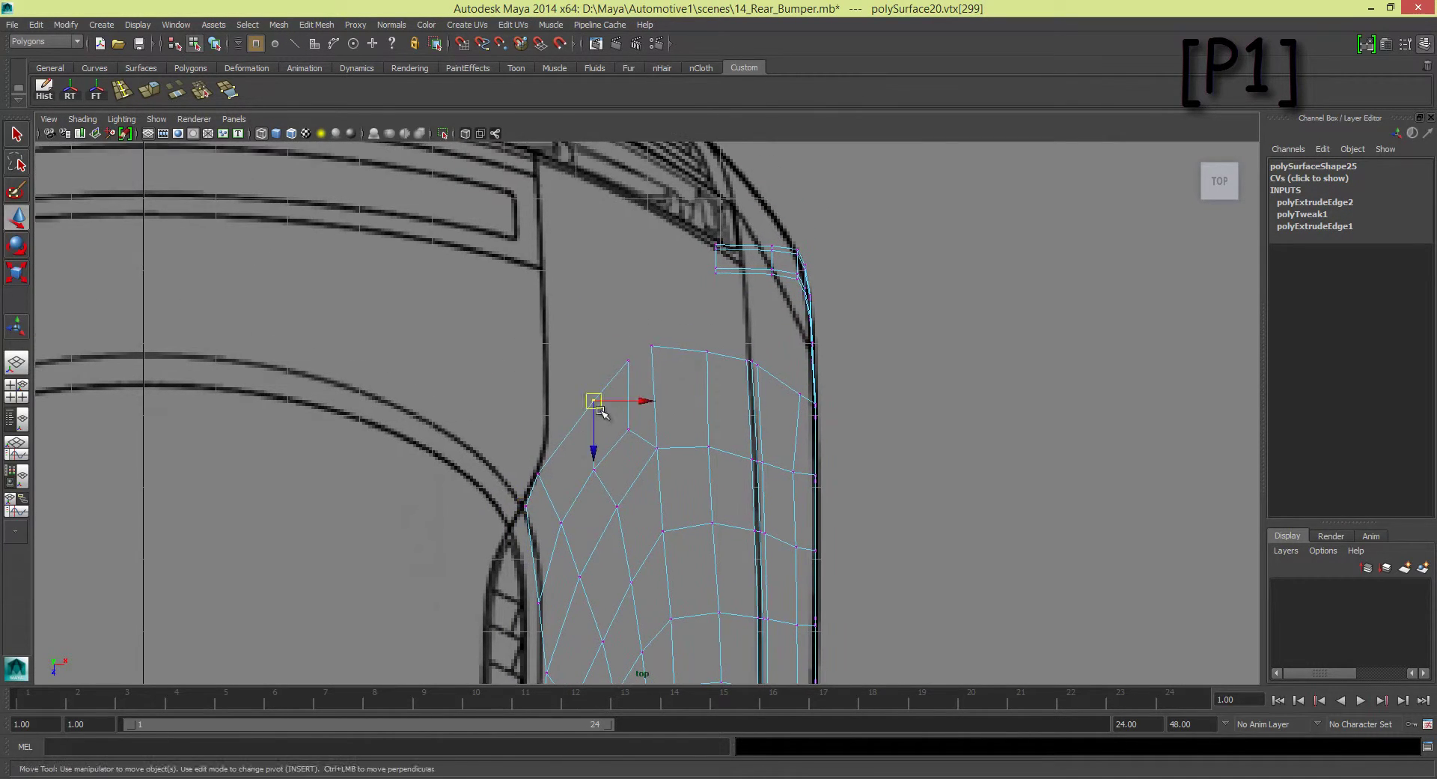
pyautogui.click(629, 431)
# Step: Fit the strip's fender-side vertices to the top-view blueprint bumper curve
pyautogui.scroll(2, 614, 447)
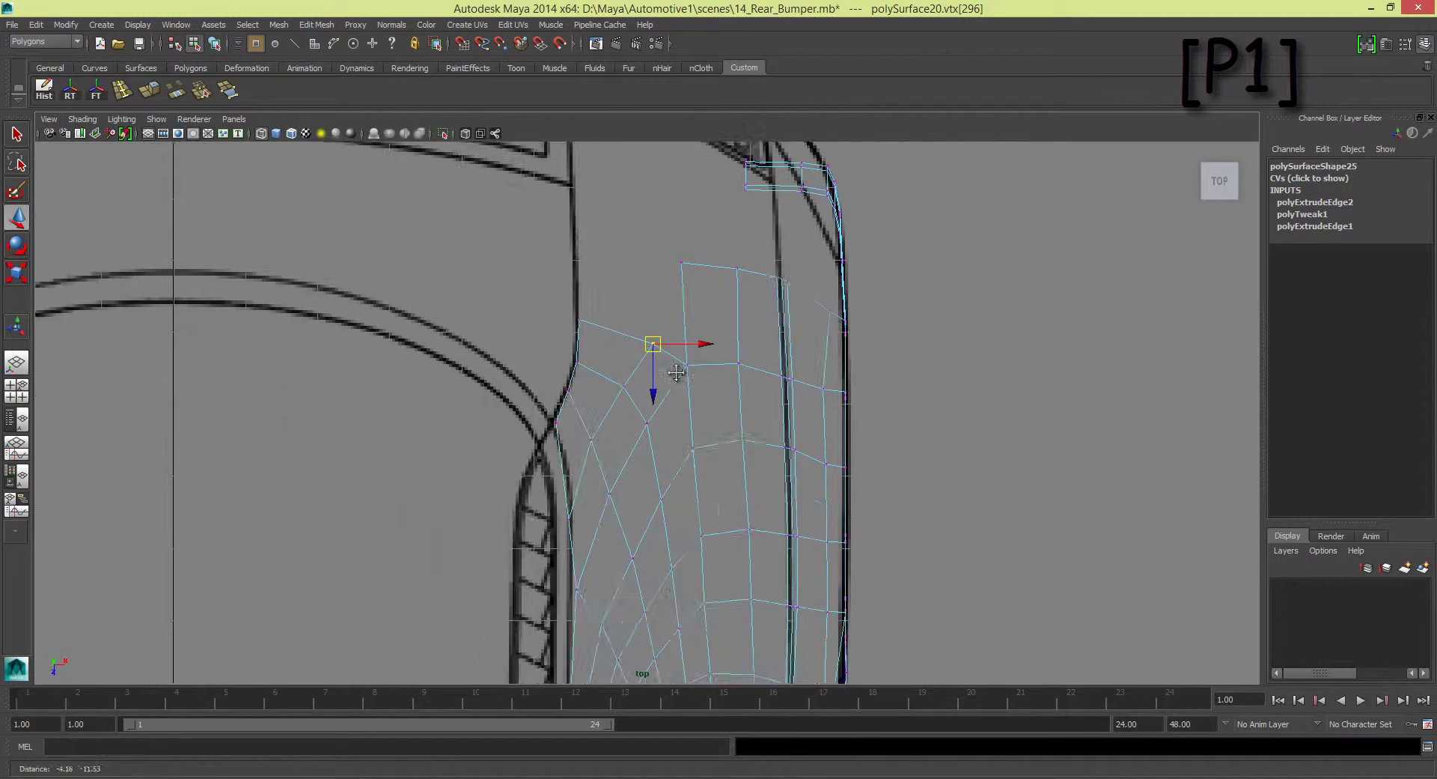
pyautogui.scroll(2, 569, 450)
pyautogui.keyDown('alt'); pyautogui.moveTo(539, 331); pyautogui.dragTo(527, 434, button='middle'); pyautogui.keyUp('alt')
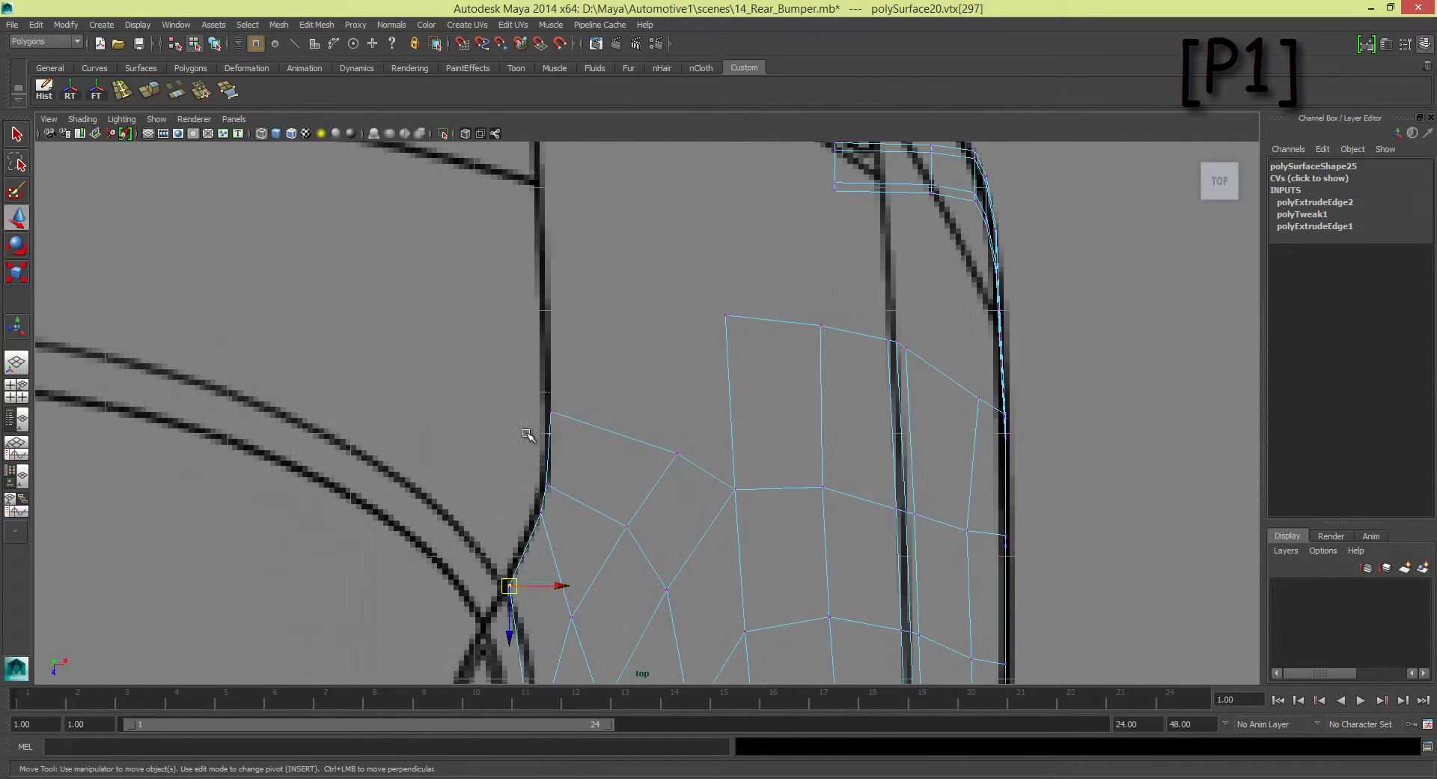
pyautogui.keyDown('alt'); pyautogui.moveTo(595, 539); pyautogui.dragTo(582, 273, button='middle'); pyautogui.keyUp('alt')
pyautogui.click(583, 371)
pyautogui.moveTo(536, 580)
pyautogui.keyDown('alt'); pyautogui.mouseDown(button='middle')
pyautogui.moveTo(581, 372)
pyautogui.moveTo(548, 458)
pyautogui.mouseUp(button='middle'); pyautogui.keyUp('alt')
pyautogui.click(539, 471)
pyautogui.keyDown('alt'); pyautogui.moveTo(609, 354); pyautogui.dragTo(632, 411, button='middle'); pyautogui.keyUp('alt')
pyautogui.keyDown('alt'); pyautogui.moveTo(635, 488); pyautogui.dragTo(699, 397, button='middle'); pyautogui.keyUp('alt')
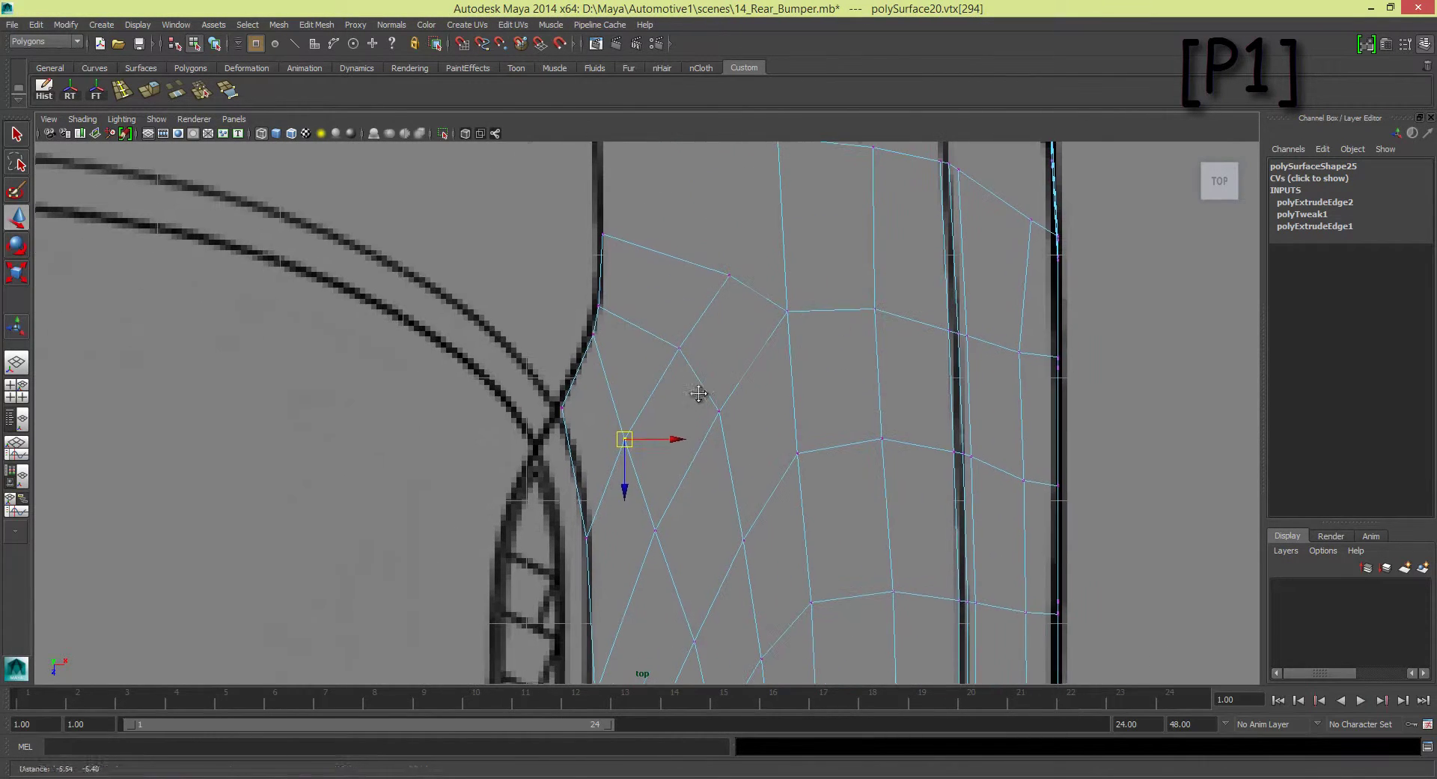
# Step: Align the remaining strip vertices near the arch with the top-view bumper curve
pyautogui.click(590, 350)
pyautogui.moveTo(633, 443)
pyautogui.keyDown('alt'); pyautogui.mouseDown(button='middle')
pyautogui.moveTo(658, 434)
pyautogui.moveTo(673, 493)
pyautogui.mouseUp(button='middle'); pyautogui.keyUp('alt')
pyautogui.click(737, 378)
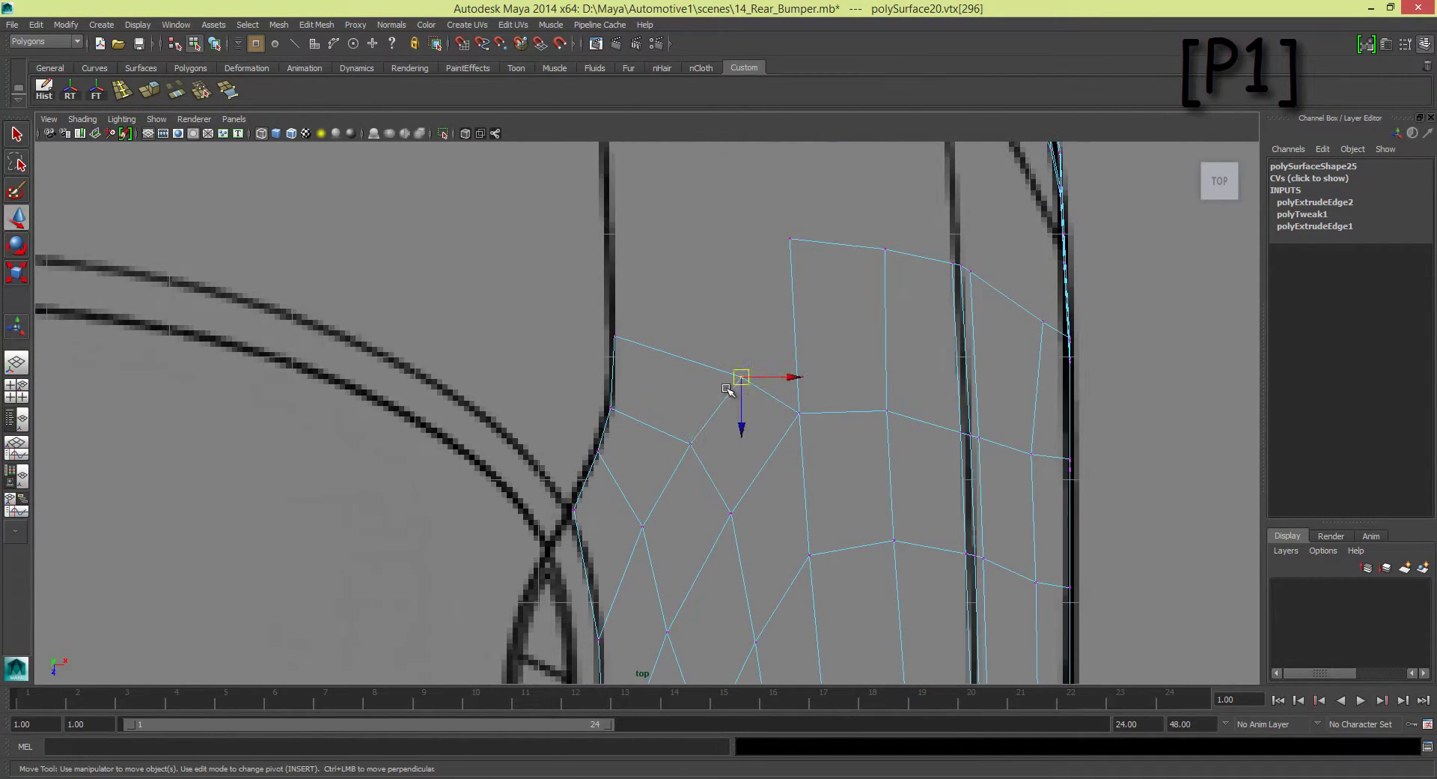
pyautogui.moveTo(712, 370)
pyautogui.keyDown('alt'); pyautogui.mouseDown(button='right')
pyautogui.moveTo(651, 599)
pyautogui.moveTo(629, 448)
pyautogui.mouseUp(button='right'); pyautogui.keyUp('alt')
pyautogui.click(622, 434)
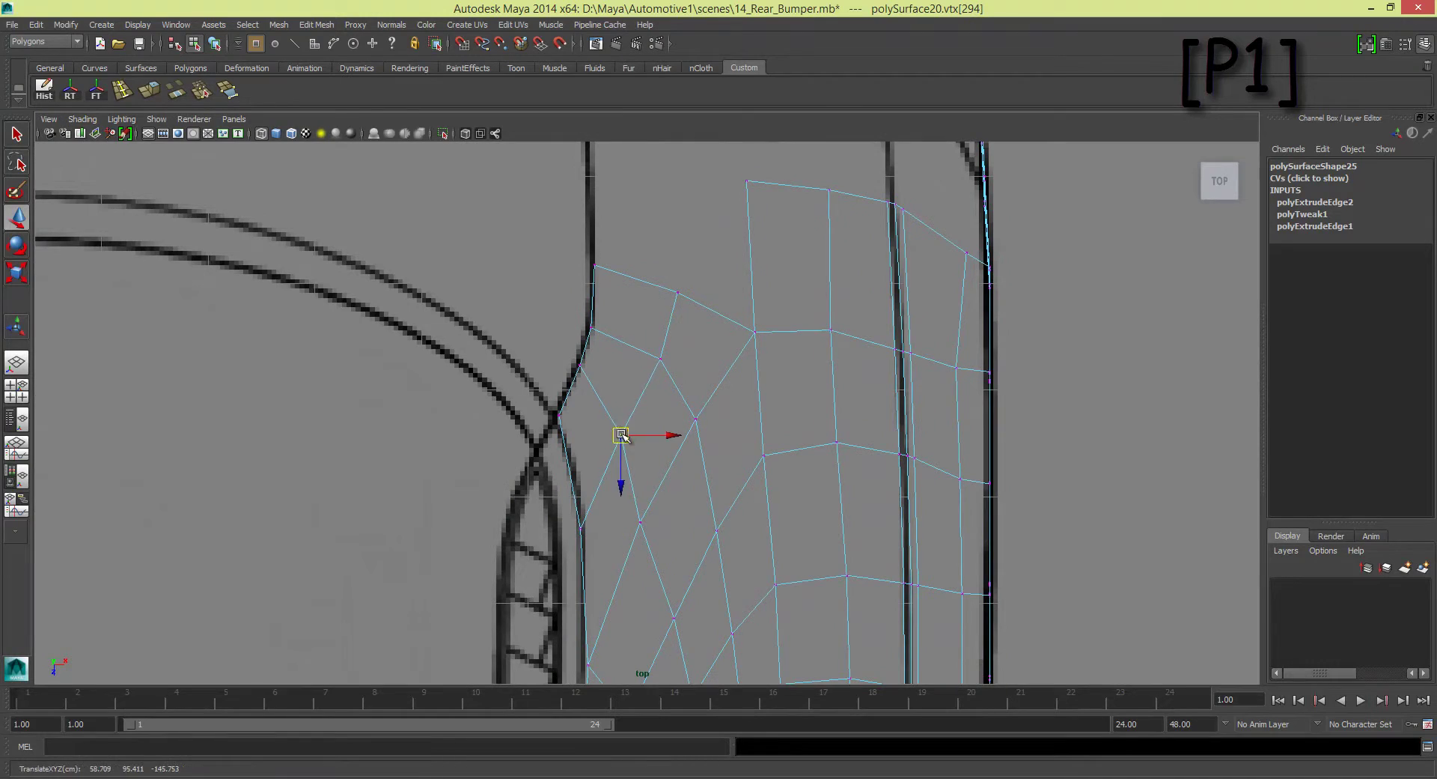
pyautogui.click(640, 522)
pyautogui.keyDown('alt'); pyautogui.moveTo(640, 522); pyautogui.dragTo(680, 465, button='right'); pyautogui.keyUp('alt')
# Step: Lift the new row's corner vertex toward the line in the side view
pyautogui.moveTo(681, 465); pyautogui.dragTo(754, 497)
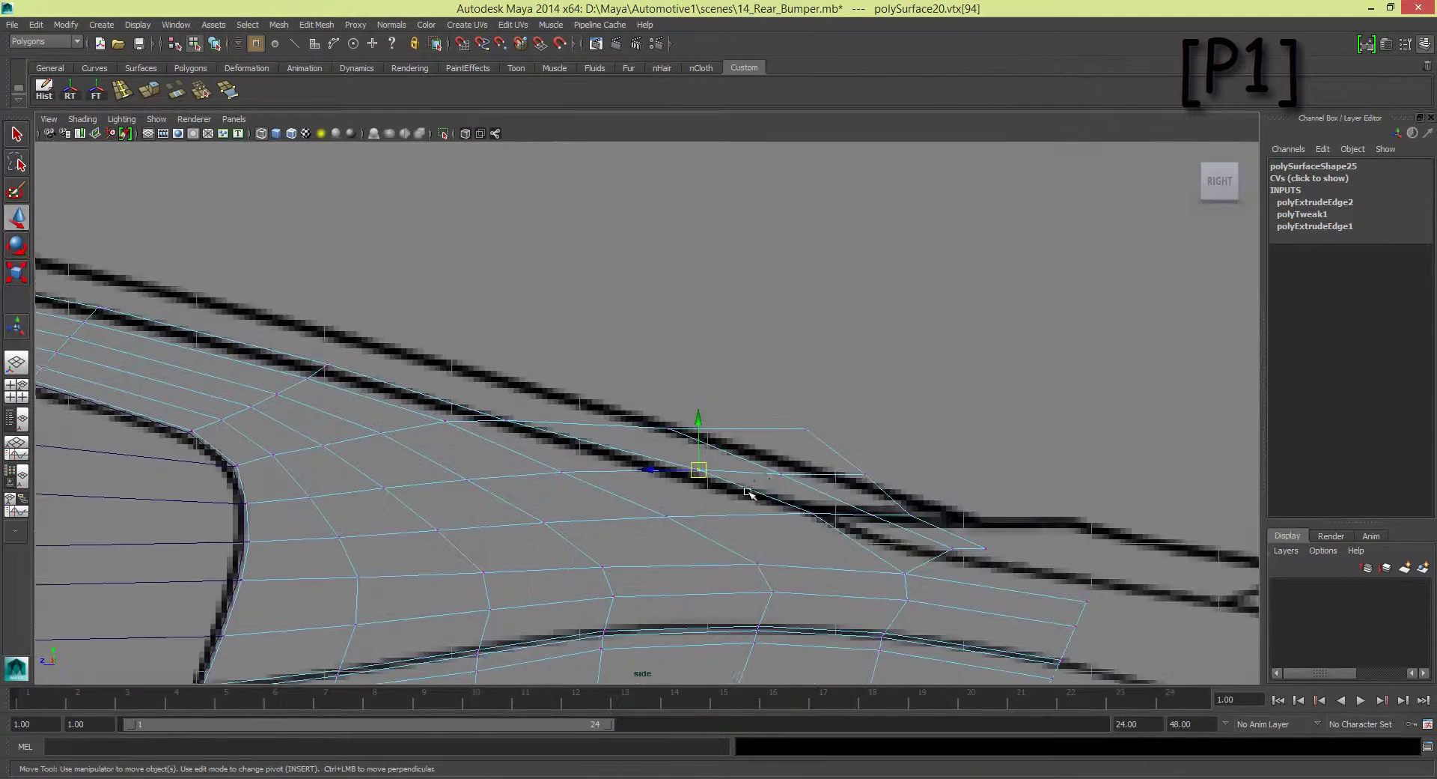
pyautogui.keyDown('alt'); pyautogui.moveTo(754, 497); pyautogui.dragTo(903, 399, button='middle'); pyautogui.keyUp('alt')
pyautogui.click(903, 399)
pyautogui.press('space')
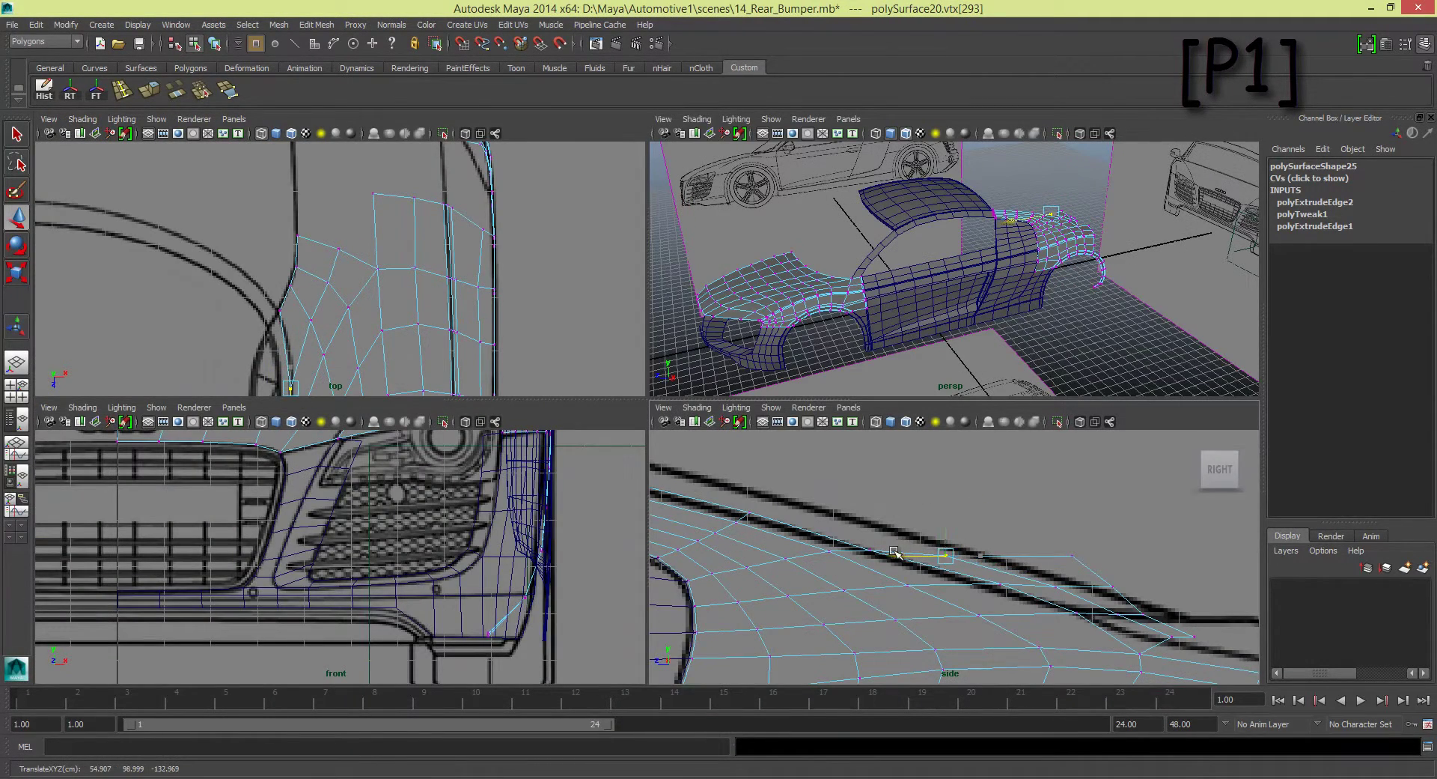
# Step: Drag the extended edge's vertices one by one onto the side-blueprint bumper line
pyautogui.press('w')
pyautogui.keyDown('alt'); pyautogui.moveTo(1049, 546); pyautogui.dragTo(911, 522, button='middle'); pyautogui.keyUp('alt')
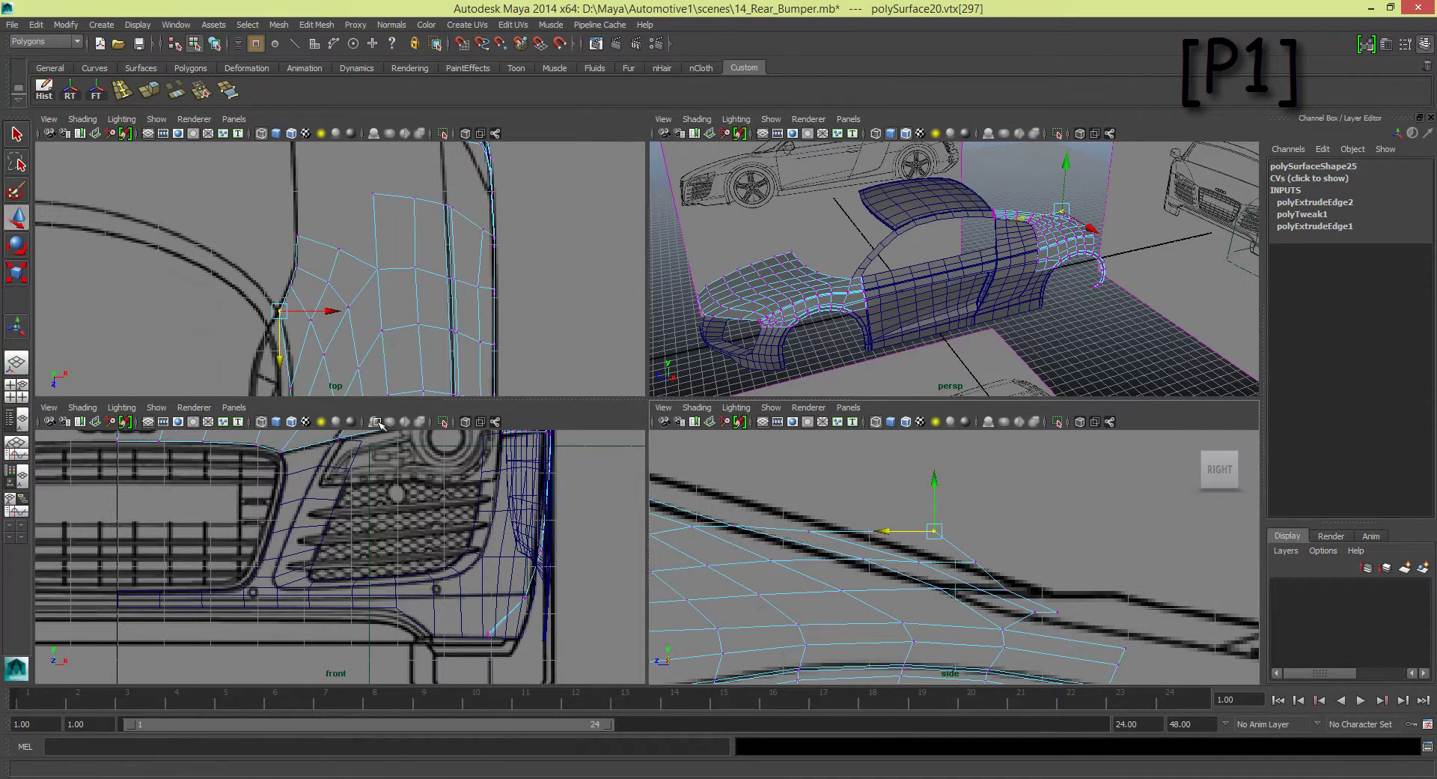
pyautogui.keyDown('alt'); pyautogui.moveTo(1027, 558); pyautogui.dragTo(941, 502, button='middle'); pyautogui.keyUp('alt')
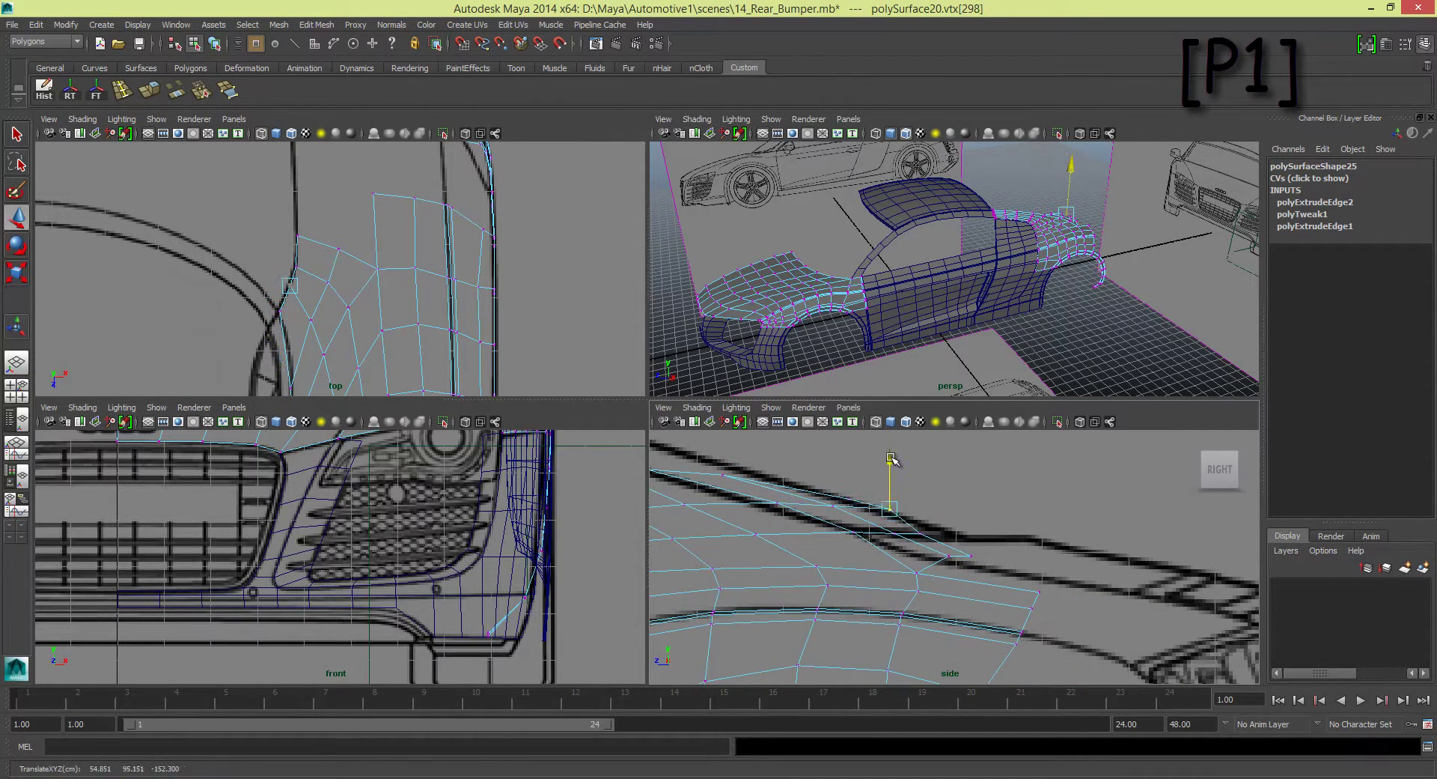
pyautogui.click(846, 500)
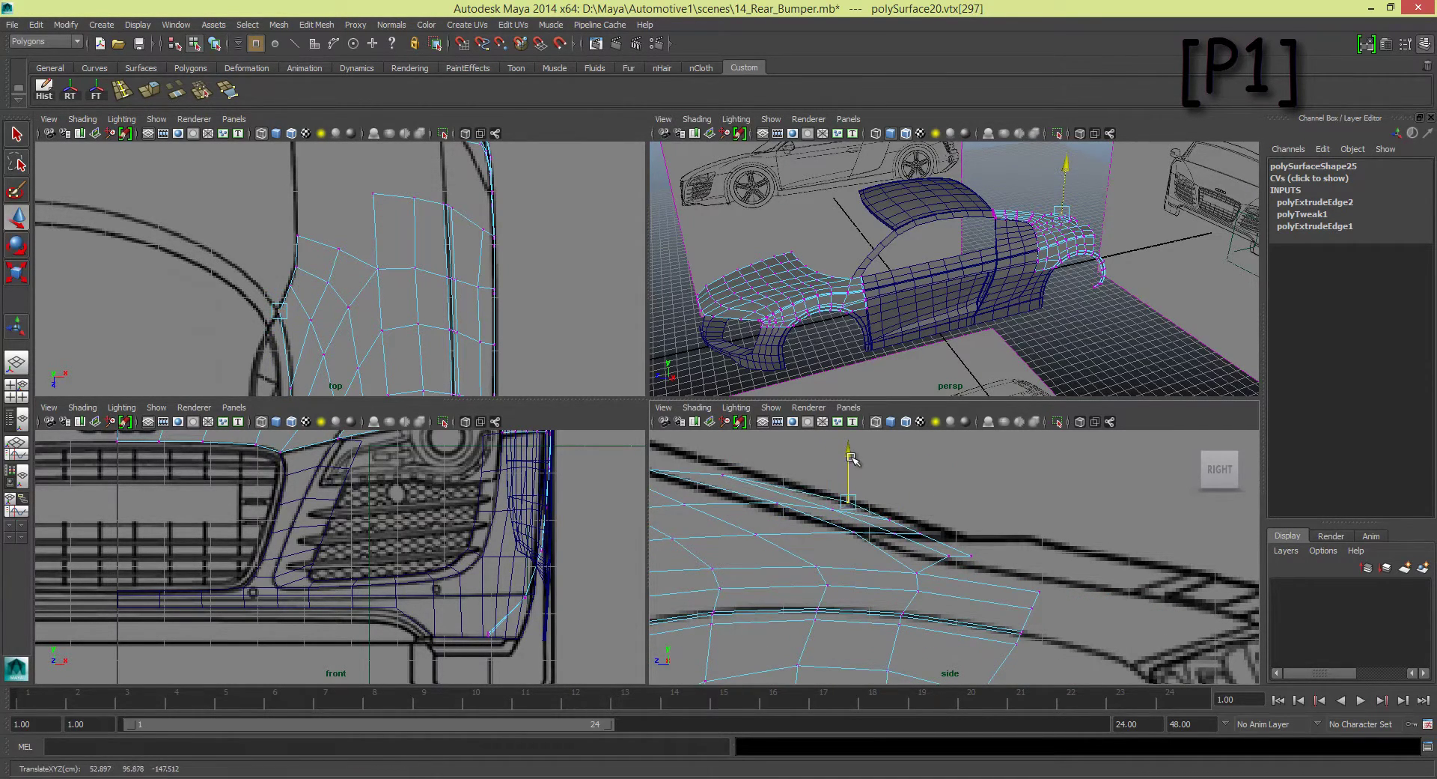
pyautogui.keyDown('alt'); pyautogui.moveTo(847, 543); pyautogui.dragTo(935, 598, button='middle'); pyautogui.keyUp('alt')
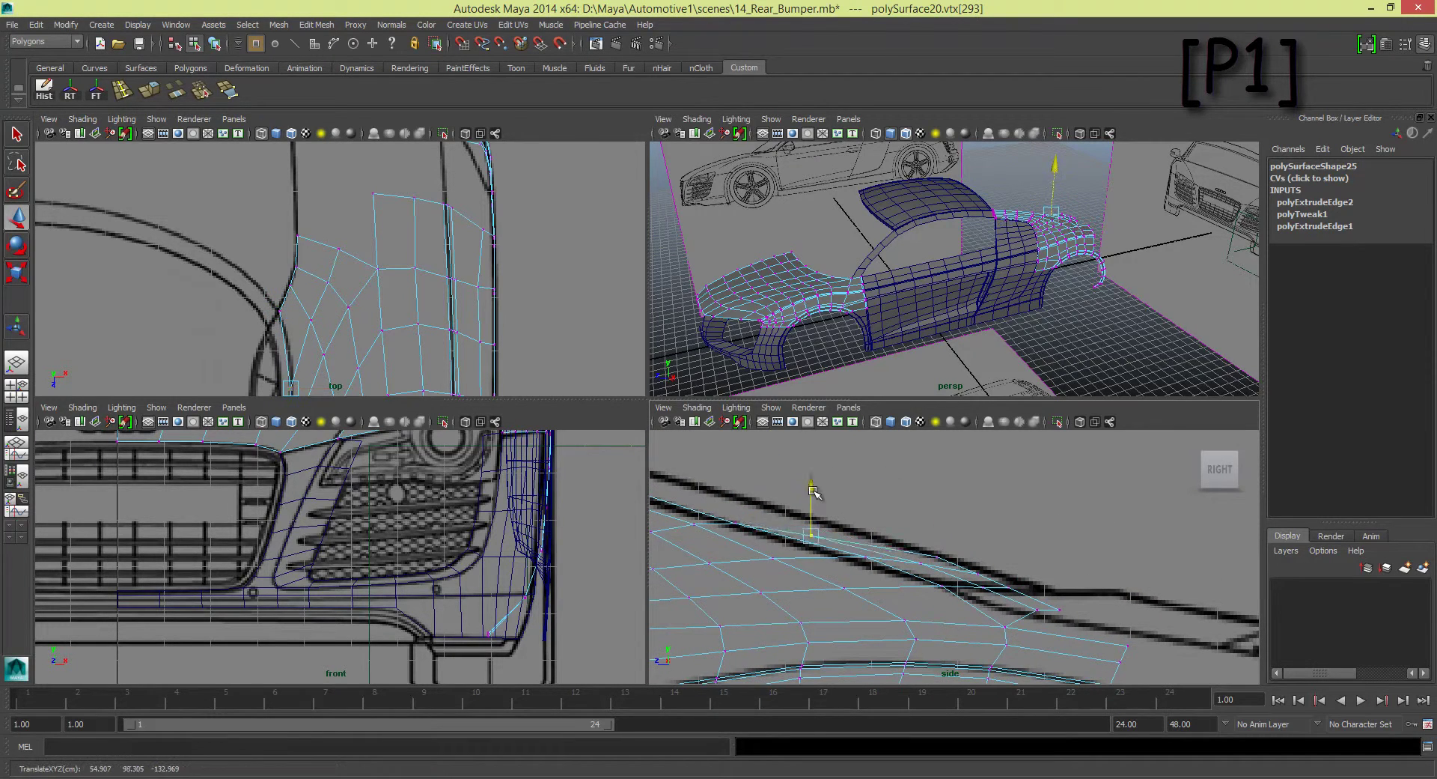
pyautogui.scroll(3, 813, 491)
pyautogui.click(915, 536)
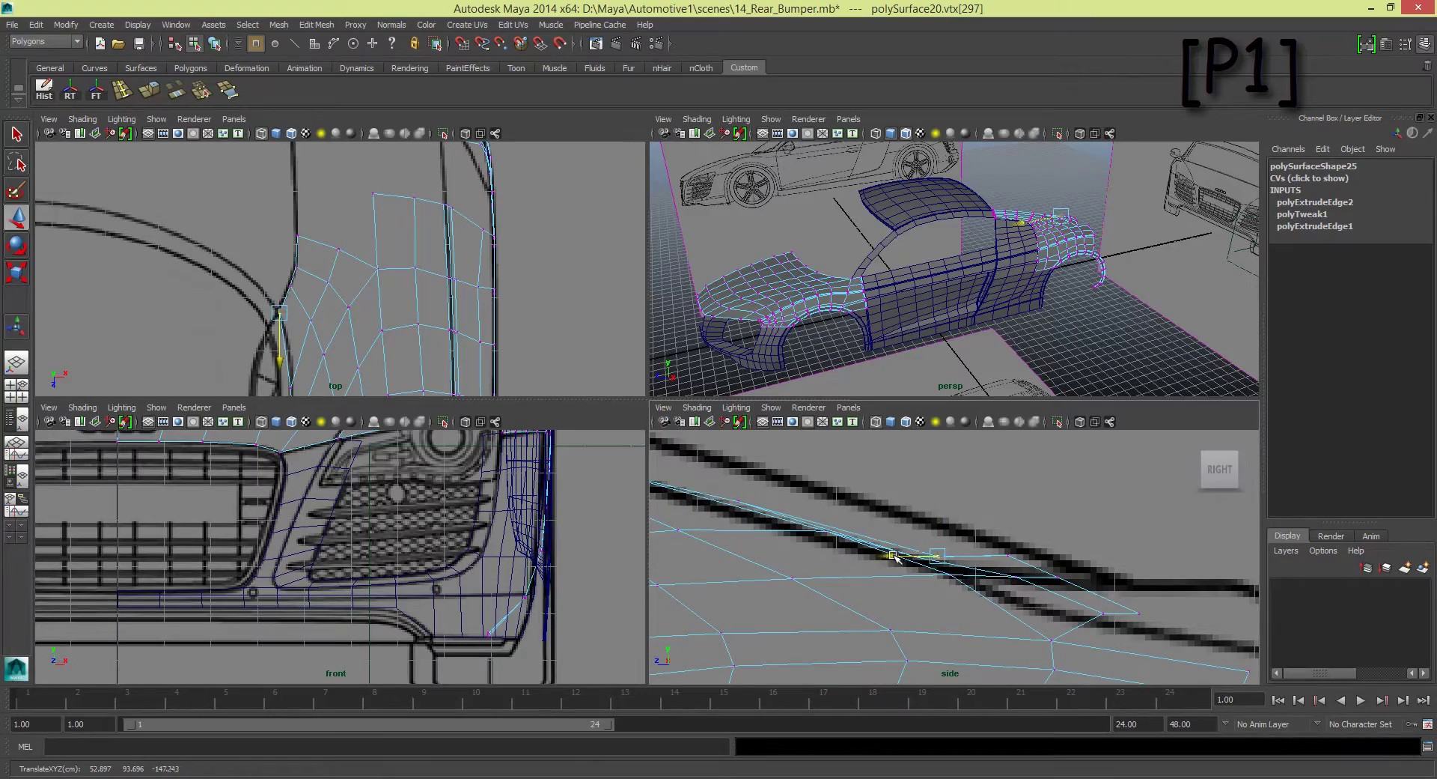
pyautogui.keyDown('alt'); pyautogui.moveTo(942, 511); pyautogui.dragTo(868, 464, button='middle'); pyautogui.keyUp('alt')
pyautogui.click(864, 495)
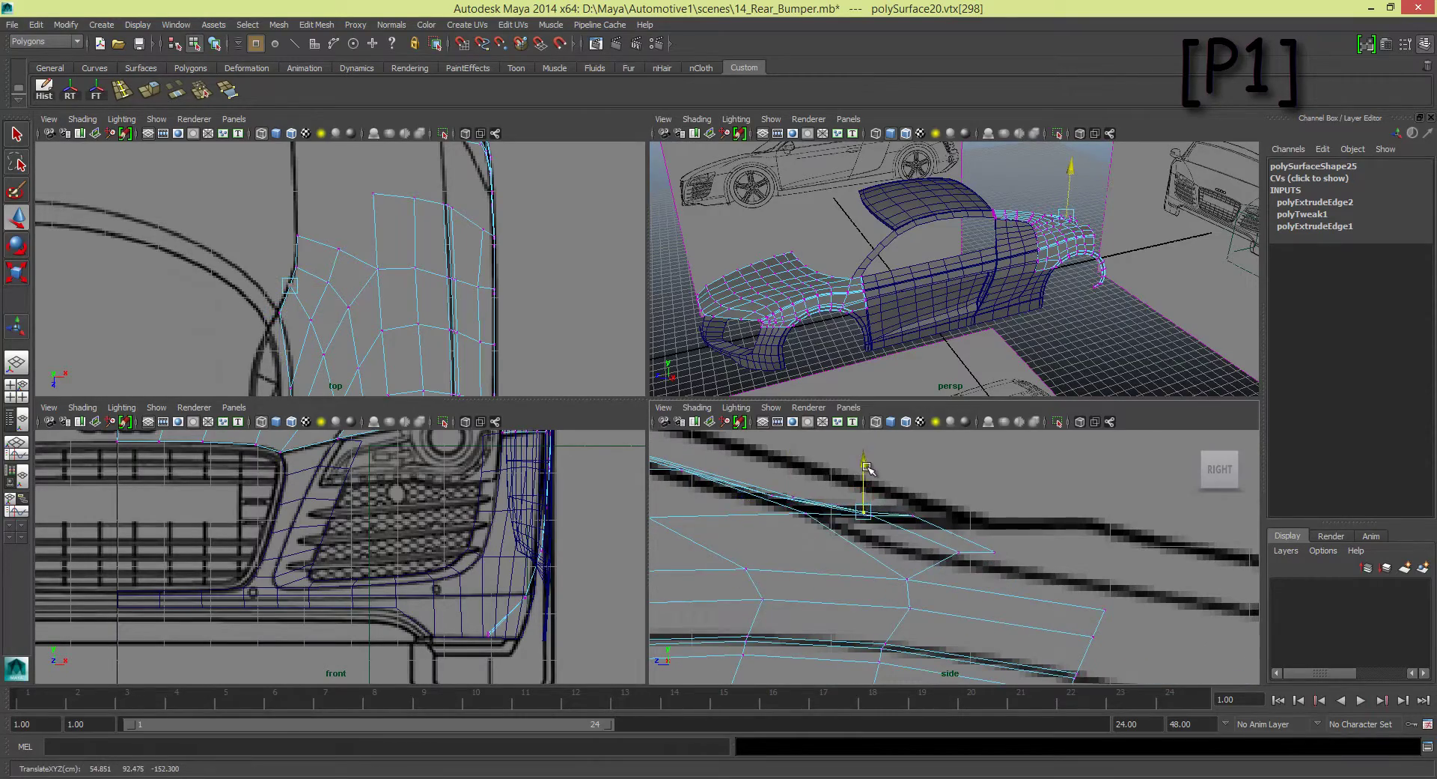
# Step: Nudge further edge vertices along their normals with the Move Normal Tool in perspective
pyautogui.press('space')
pyautogui.moveTo(651, 398)
pyautogui.keyDown('alt'); pyautogui.mouseDown()
pyautogui.moveTo(545, 352)
pyautogui.moveTo(418, 395)
pyautogui.mouseUp(); pyautogui.keyUp('alt')
pyautogui.hotkey('ctrl', 'shift', 't')
pyautogui.moveTo(600, 434)
pyautogui.keyDown('alt'); pyautogui.mouseDown()
pyautogui.moveTo(643, 376)
pyautogui.moveTo(690, 378)
pyautogui.moveTo(723, 349)
pyautogui.mouseUp(); pyautogui.keyUp('alt')
pyautogui.click(689, 379)
pyautogui.moveTo(613, 433)
pyautogui.keyDown('alt'); pyautogui.mouseDown()
pyautogui.moveTo(951, 408)
pyautogui.moveTo(638, 410)
pyautogui.mouseUp(); pyautogui.keyUp('alt')
pyautogui.click(749, 390)
pyautogui.moveTo(749, 391)
pyautogui.keyDown('alt'); pyautogui.mouseDown()
pyautogui.moveTo(765, 451)
pyautogui.moveTo(732, 407)
pyautogui.moveTo(861, 420)
pyautogui.moveTo(748, 388)
pyautogui.moveTo(736, 410)
pyautogui.moveTo(943, 443)
pyautogui.moveTo(827, 458)
pyautogui.moveTo(928, 456)
pyautogui.moveTo(637, 443)
pyautogui.moveTo(757, 449)
pyautogui.moveTo(932, 417)
pyautogui.moveTo(885, 497)
pyautogui.mouseUp(); pyautogui.keyUp('alt')
pyautogui.click(928, 456)
# Step: Adjust the vertex at the edge's end, checking it in side and perspective views
pyautogui.press('space')
pyautogui.press('space')
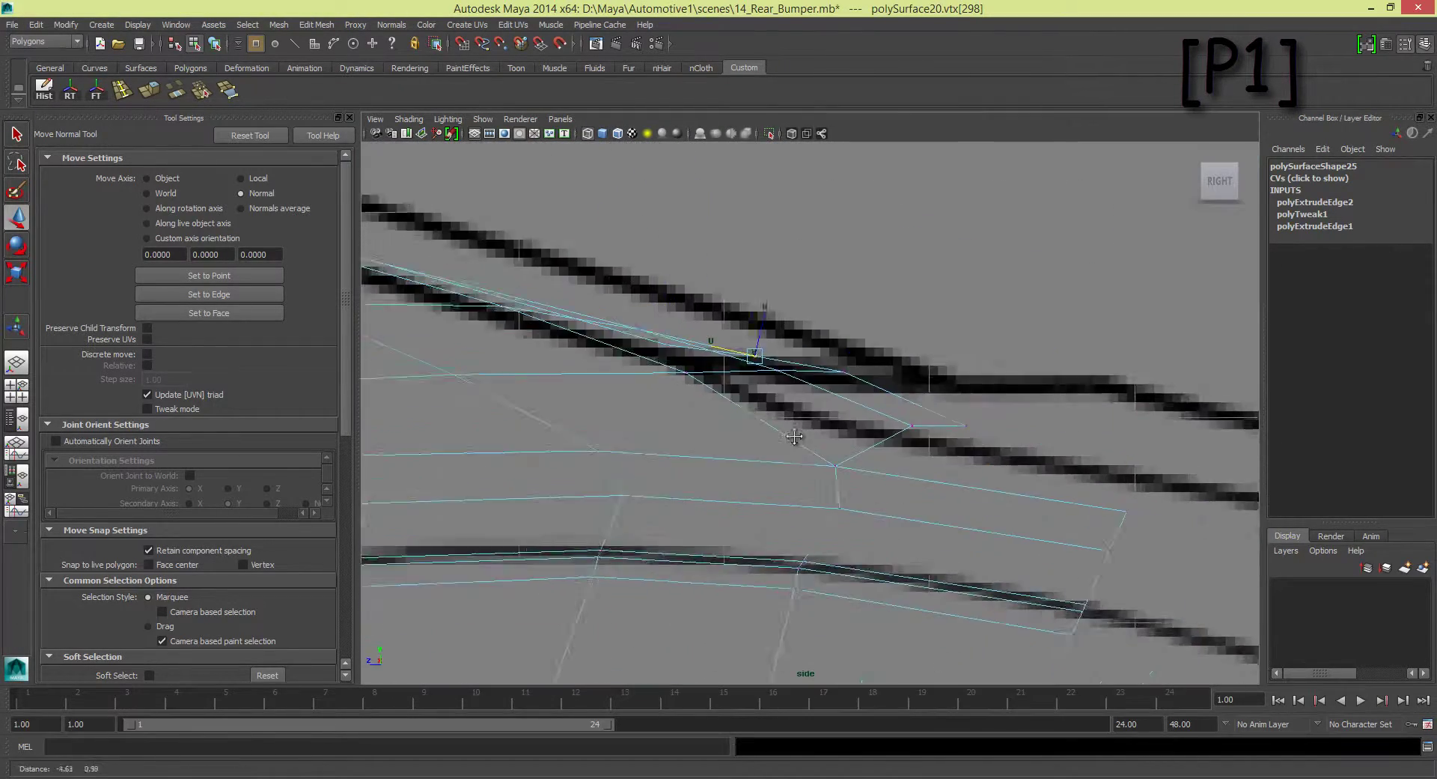
pyautogui.keyDown('alt'); pyautogui.moveTo(778, 358); pyautogui.dragTo(896, 423, button='middle'); pyautogui.keyUp('alt')
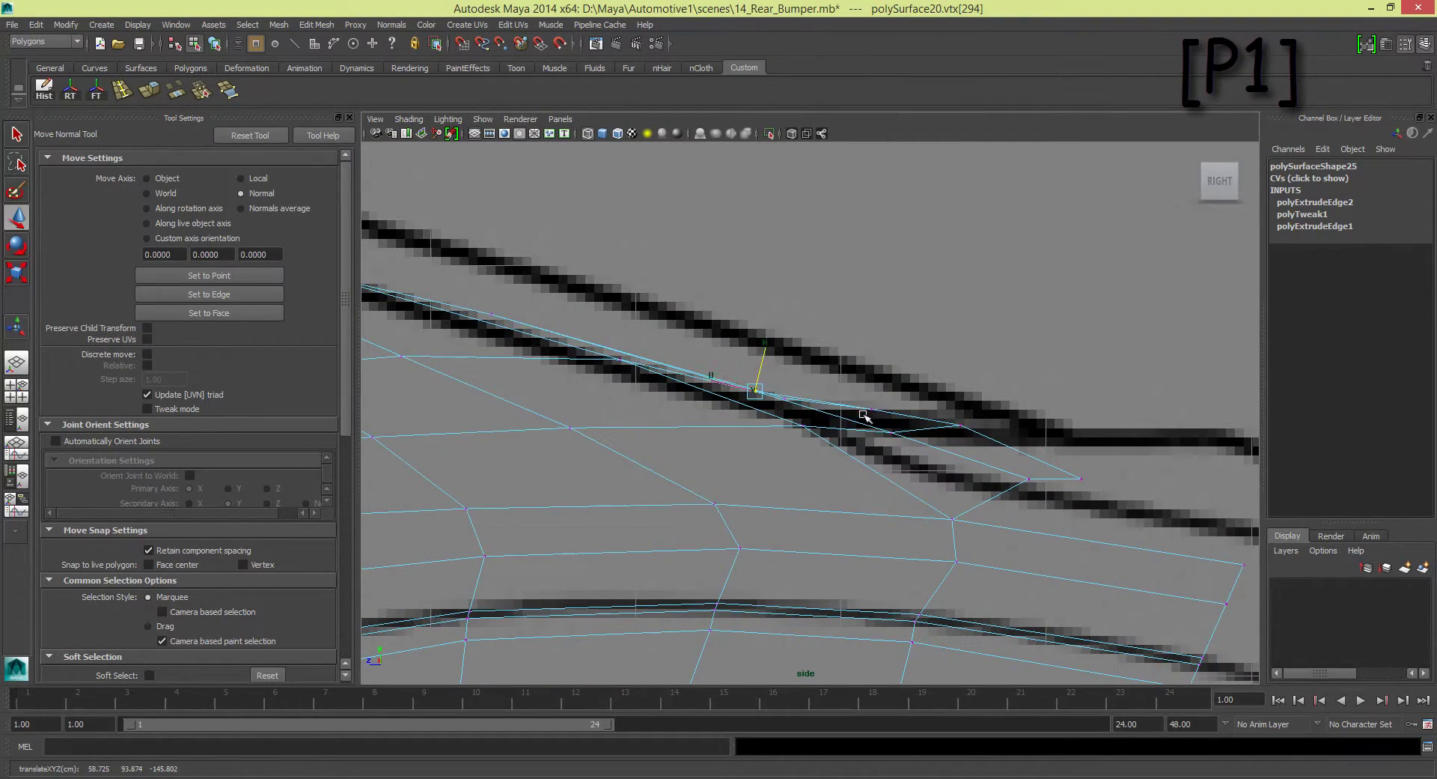
pyautogui.keyDown('alt'); pyautogui.moveTo(959, 413); pyautogui.dragTo(798, 426, button='middle'); pyautogui.keyUp('alt')
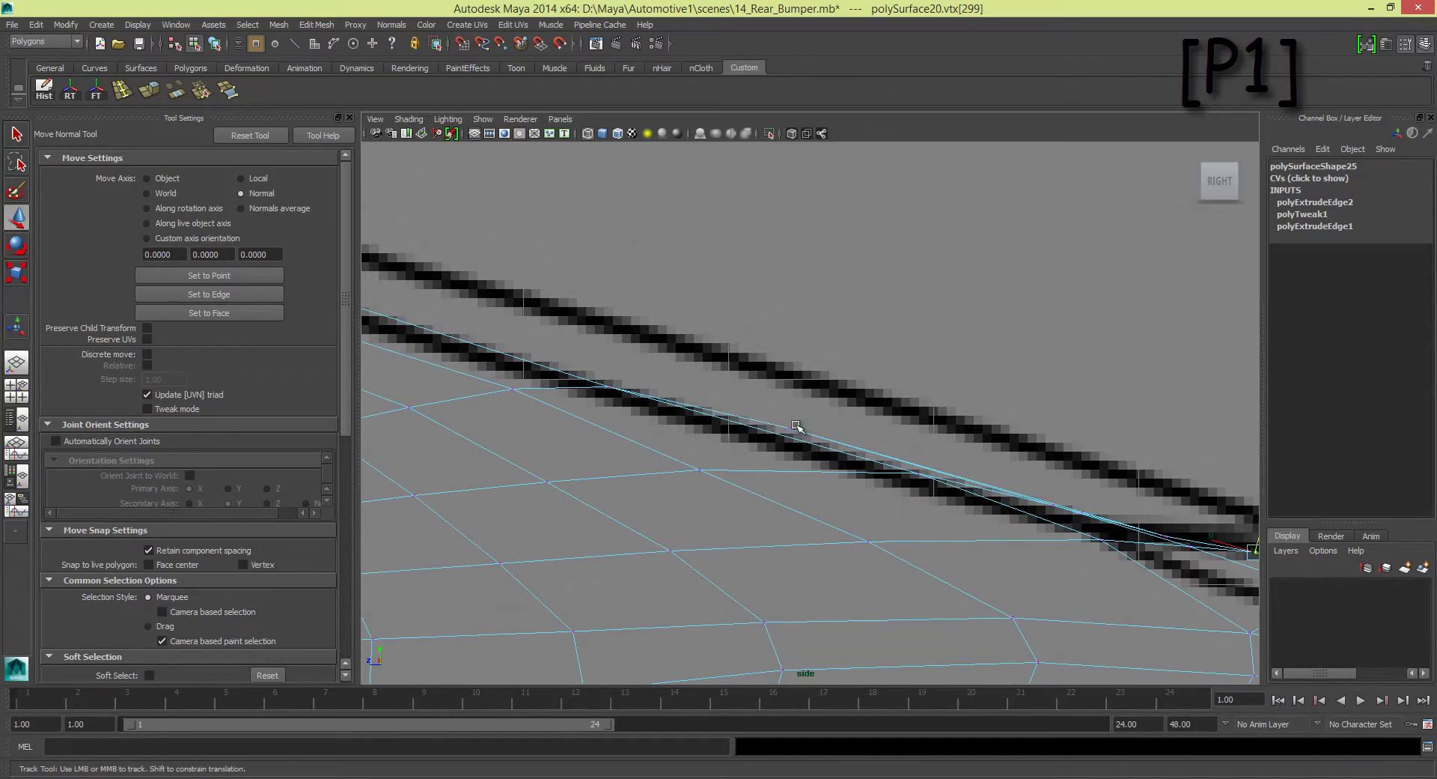
pyautogui.press('space')
pyautogui.press('space')
pyautogui.moveTo(797, 404)
pyautogui.keyDown('alt'); pyautogui.mouseDown()
pyautogui.moveTo(755, 308)
pyautogui.moveTo(979, 317)
pyautogui.moveTo(1078, 419)
pyautogui.mouseUp(); pyautogui.keyUp('alt')
pyautogui.click(1088, 423)
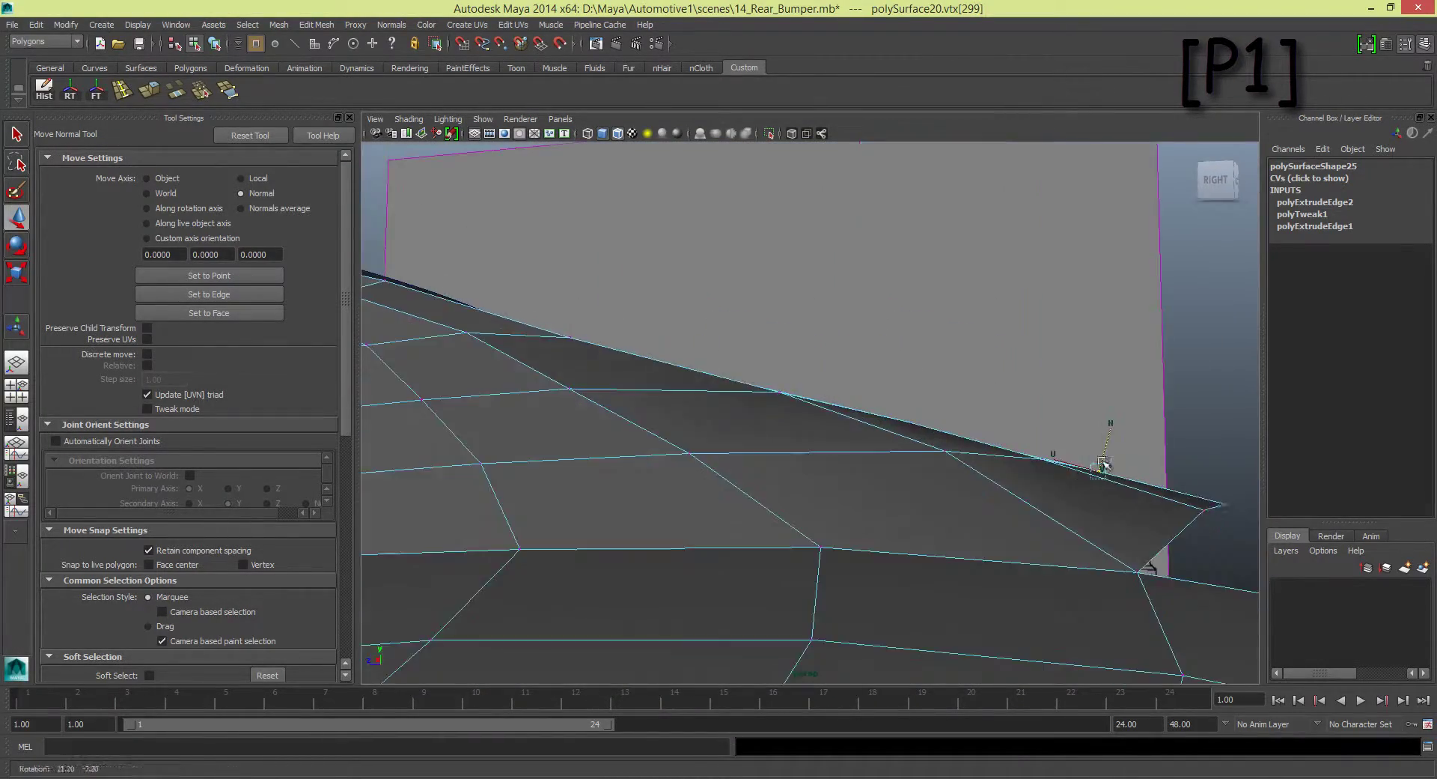
pyautogui.press('space')
pyautogui.scroll(-3, 1098, 547)
pyautogui.keyDown('alt'); pyautogui.moveTo(1078, 345); pyautogui.dragTo(1031, 220); pyautogui.keyUp('alt')
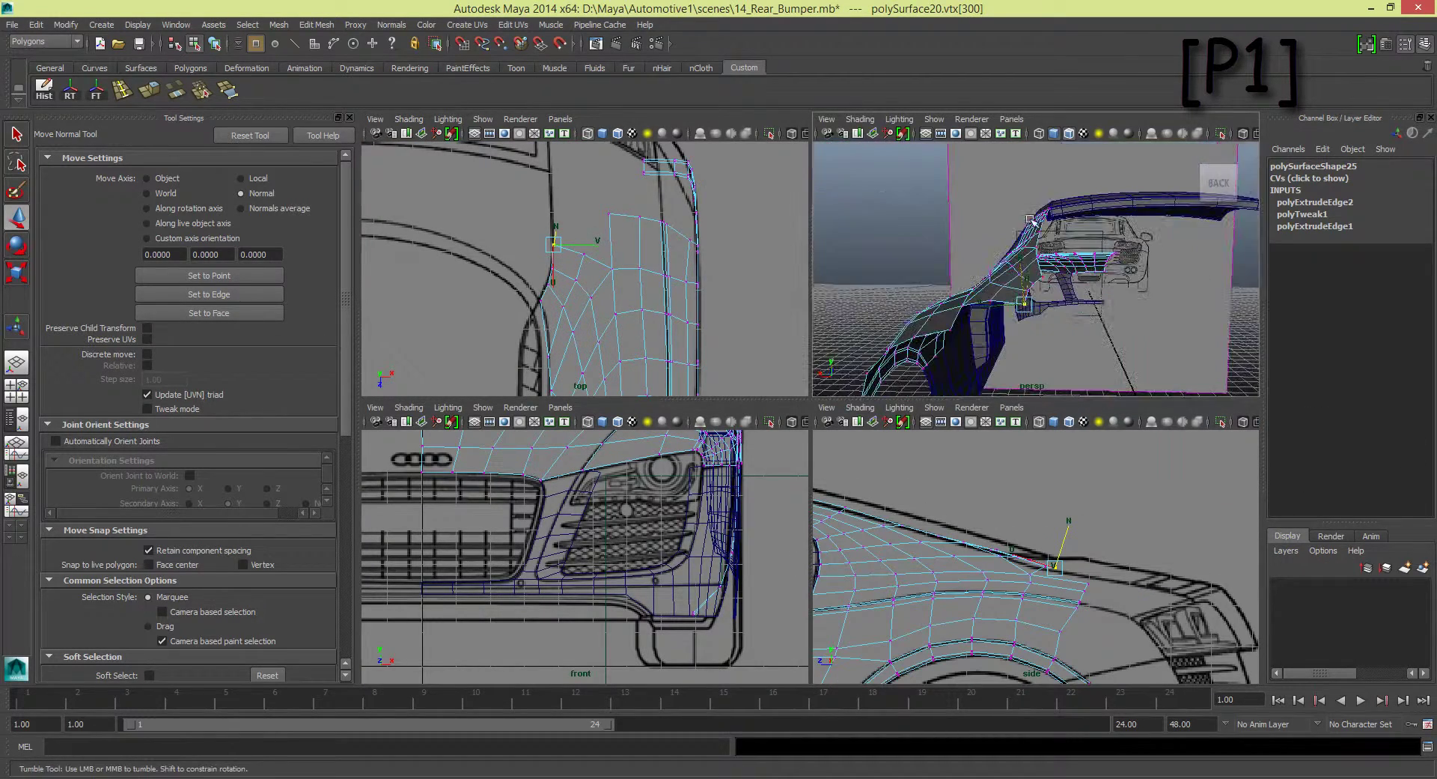
# Step: Match the edge vertices to the bumper line in the enlarged side view
pyautogui.scroll(3, 1053, 561)
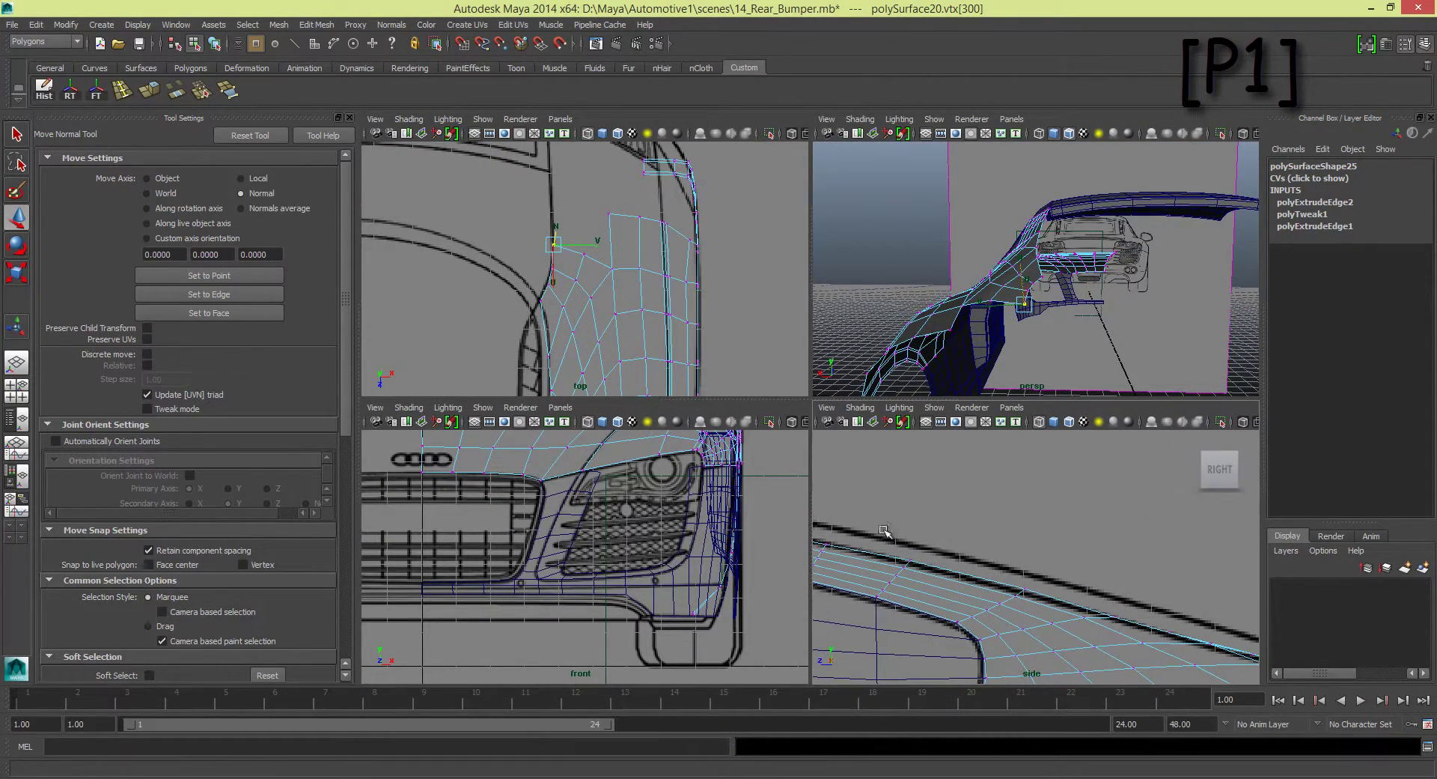
pyautogui.scroll(-2, 584, 270)
pyautogui.scroll(-3, 973, 547)
pyautogui.keyDown('alt'); pyautogui.moveTo(935, 539); pyautogui.dragTo(993, 548, button='middle'); pyautogui.keyUp('alt')
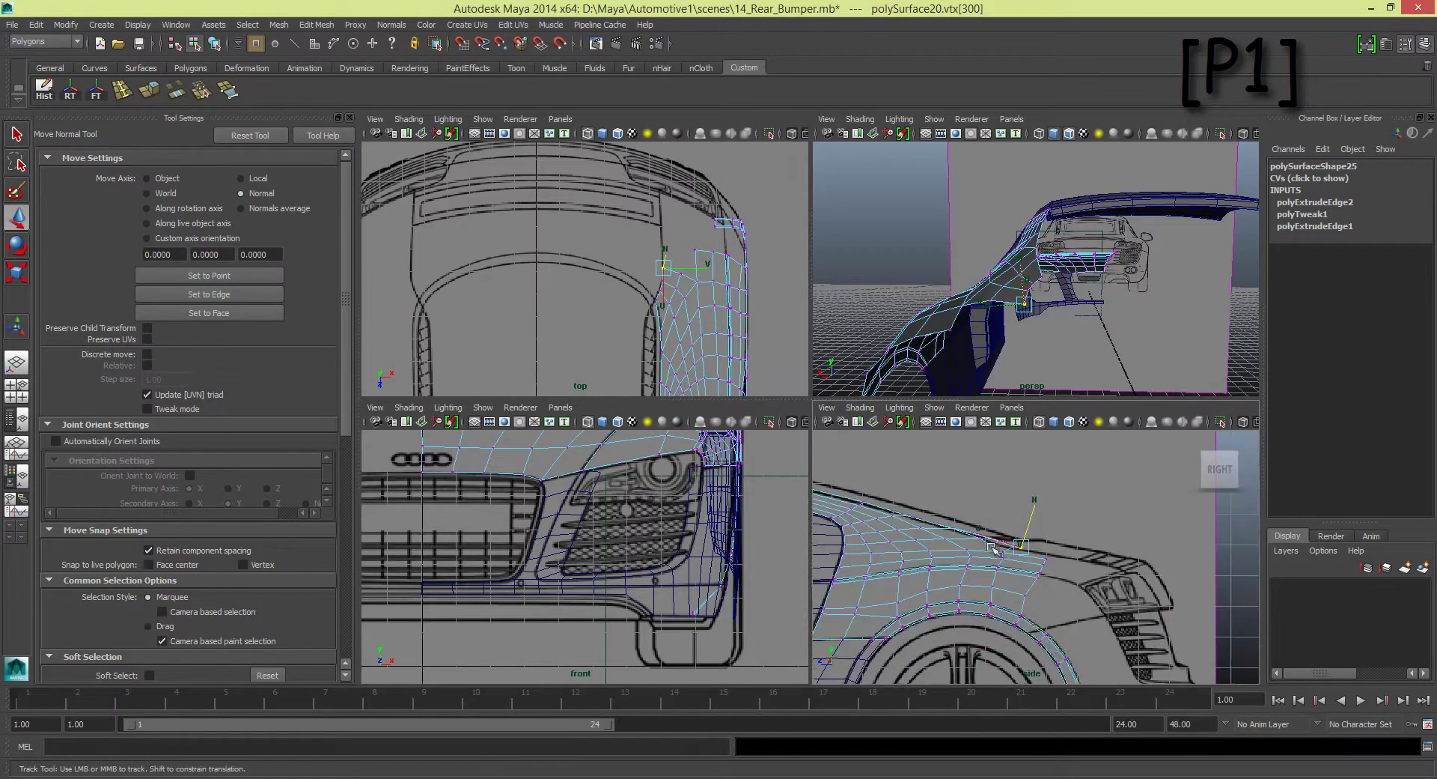
pyautogui.press('space')
pyautogui.scroll(5, 765, 399)
pyautogui.click(685, 375)
pyautogui.moveTo(721, 379)
pyautogui.keyDown('alt'); pyautogui.mouseDown(button='middle')
pyautogui.moveTo(754, 408)
pyautogui.moveTo(783, 403)
pyautogui.mouseUp(button='middle'); pyautogui.keyUp('alt')
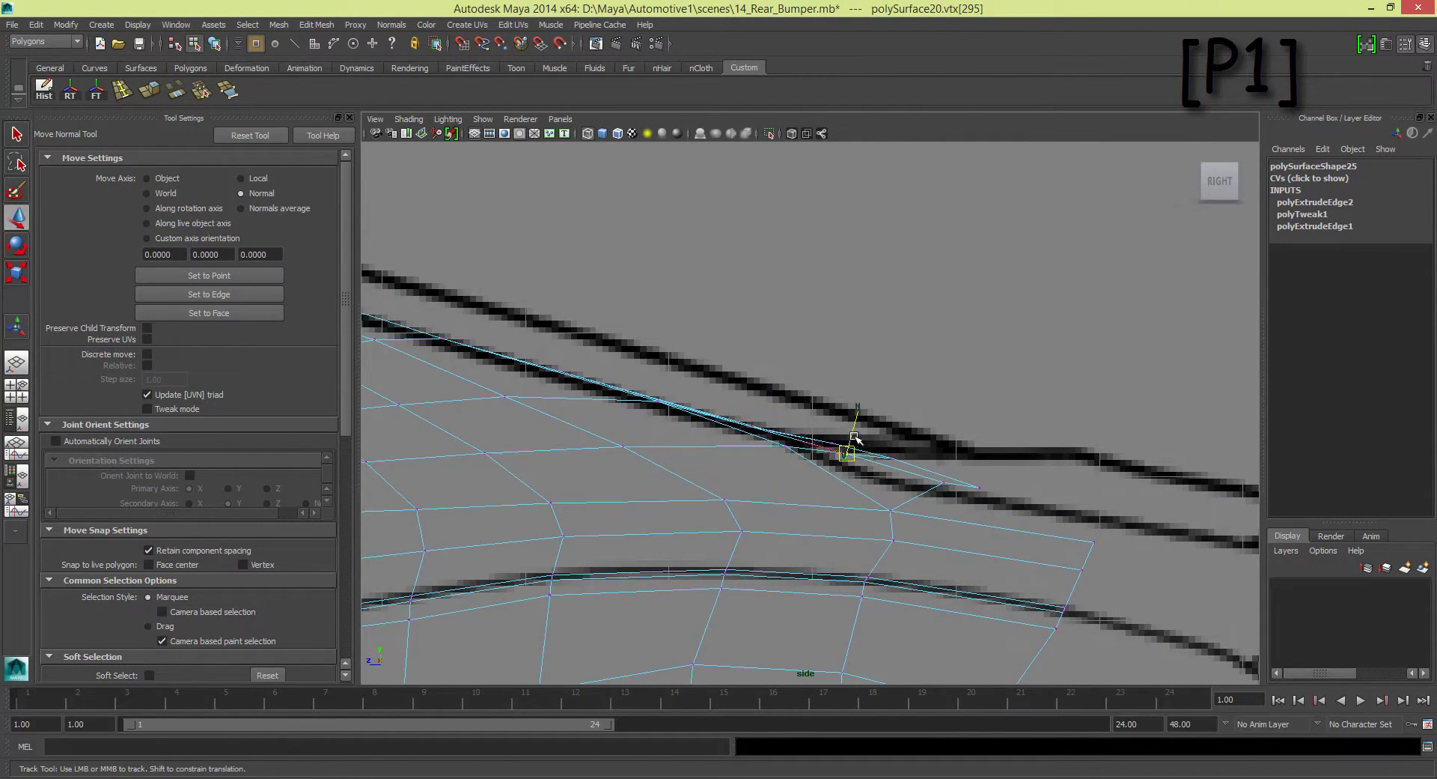
pyautogui.click(832, 441)
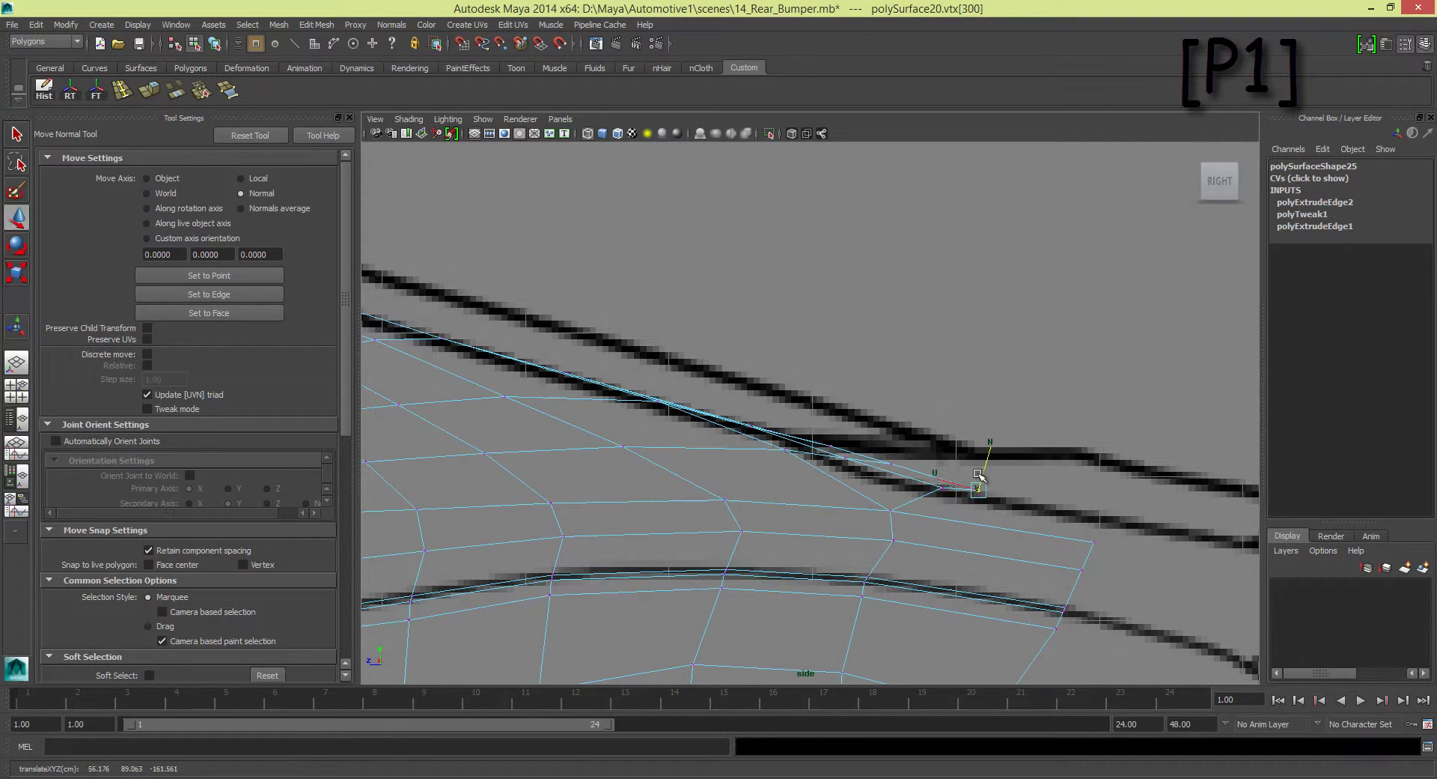
pyautogui.click(941, 488)
# Step: Smooth the bumper-edge vertices from a close perspective view behind the car
pyautogui.press('space')
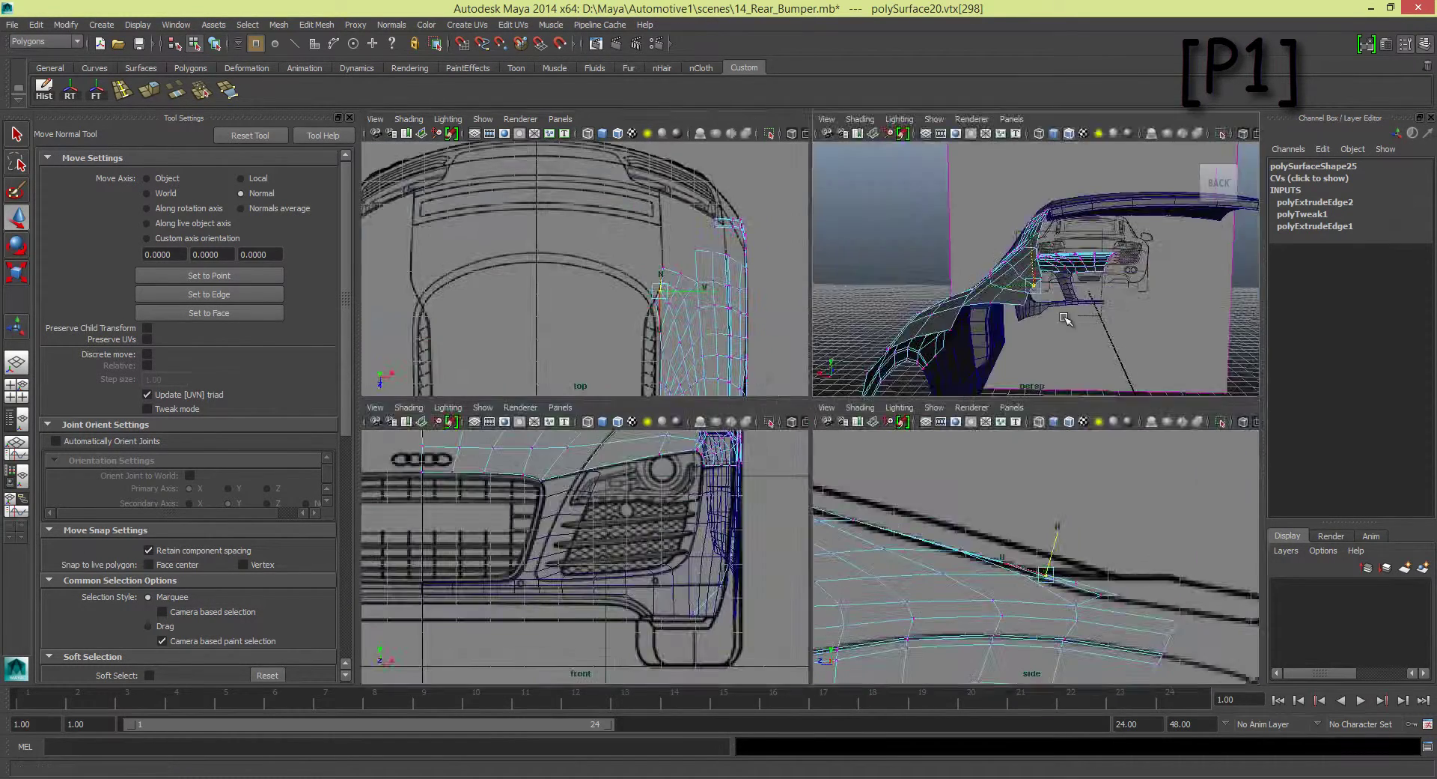
pyautogui.press('space')
pyautogui.moveTo(956, 420)
pyautogui.keyDown('alt'); pyautogui.mouseDown()
pyautogui.moveTo(924, 398)
pyautogui.moveTo(805, 423)
pyautogui.moveTo(768, 470)
pyautogui.mouseUp(); pyautogui.keyUp('alt')
pyautogui.moveTo(869, 442)
pyautogui.keyDown('alt'); pyautogui.mouseDown()
pyautogui.moveTo(786, 411)
pyautogui.moveTo(840, 397)
pyautogui.moveTo(853, 404)
pyautogui.moveTo(767, 449)
pyautogui.mouseUp(); pyautogui.keyUp('alt')
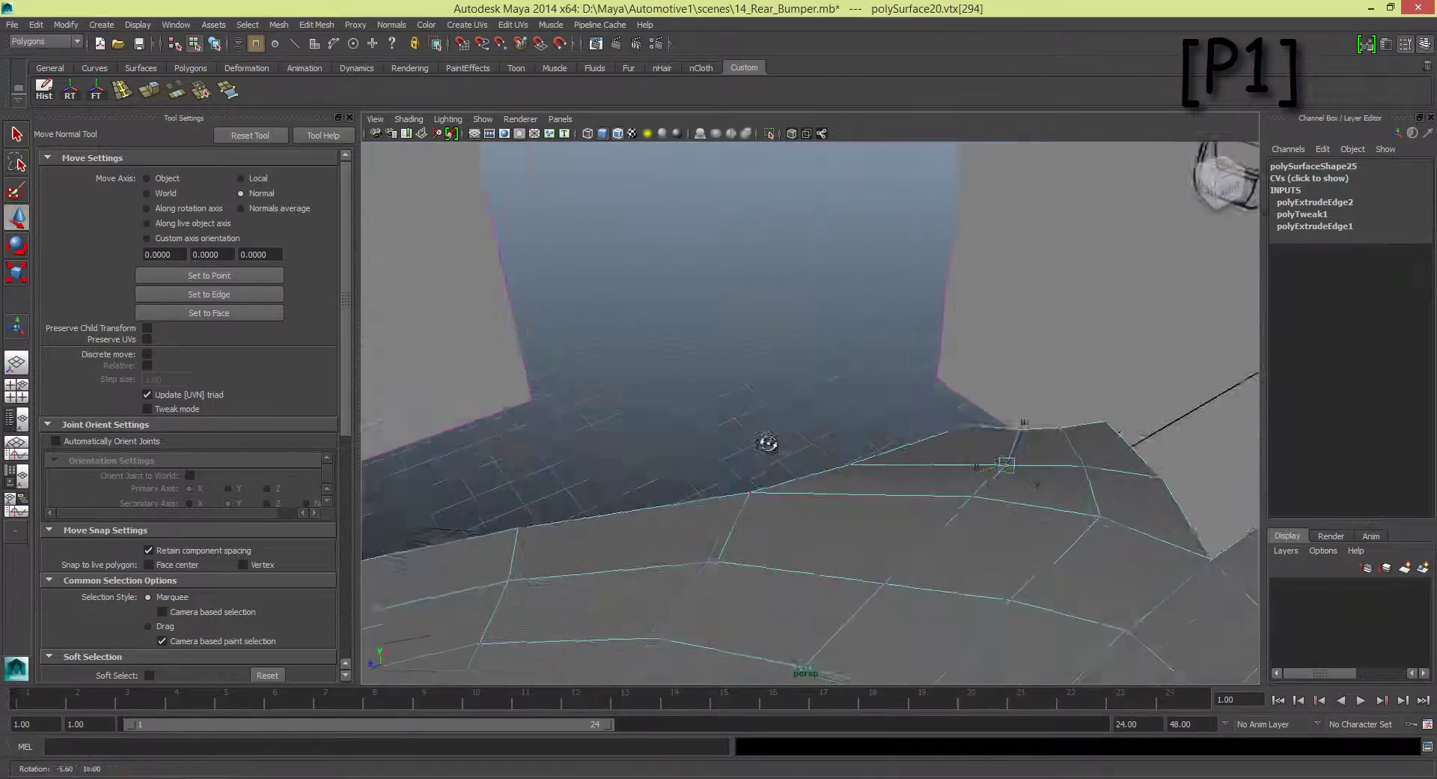
pyautogui.keyDown('alt'); pyautogui.moveTo(767, 450); pyautogui.dragTo(725, 487, button='middle'); pyautogui.keyUp('alt')
pyautogui.click(725, 486)
pyautogui.click(669, 558)
pyautogui.keyDown('alt'); pyautogui.moveTo(669, 558); pyautogui.dragTo(738, 500); pyautogui.keyUp('alt')
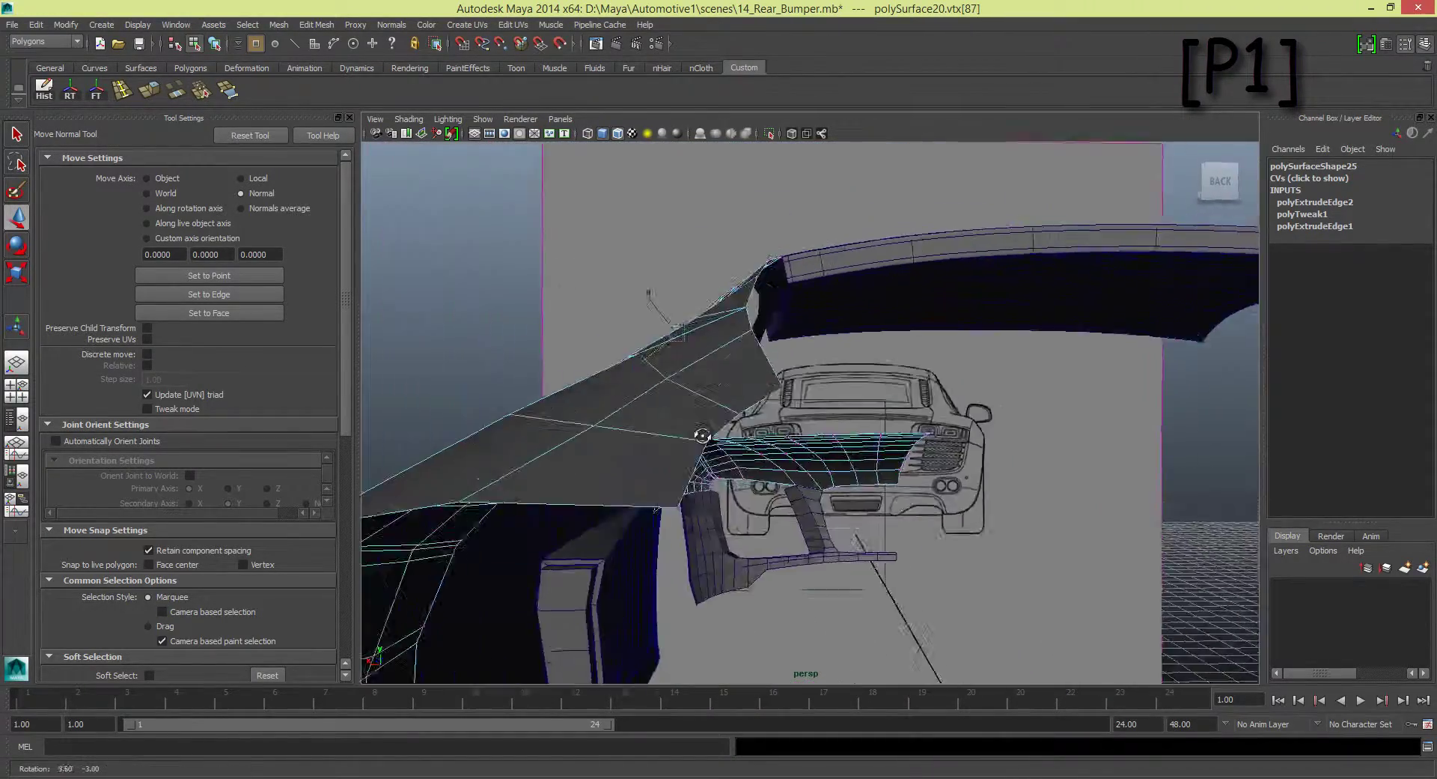
pyautogui.keyDown('alt'); pyautogui.moveTo(913, 526); pyautogui.dragTo(808, 407); pyautogui.keyUp('alt')
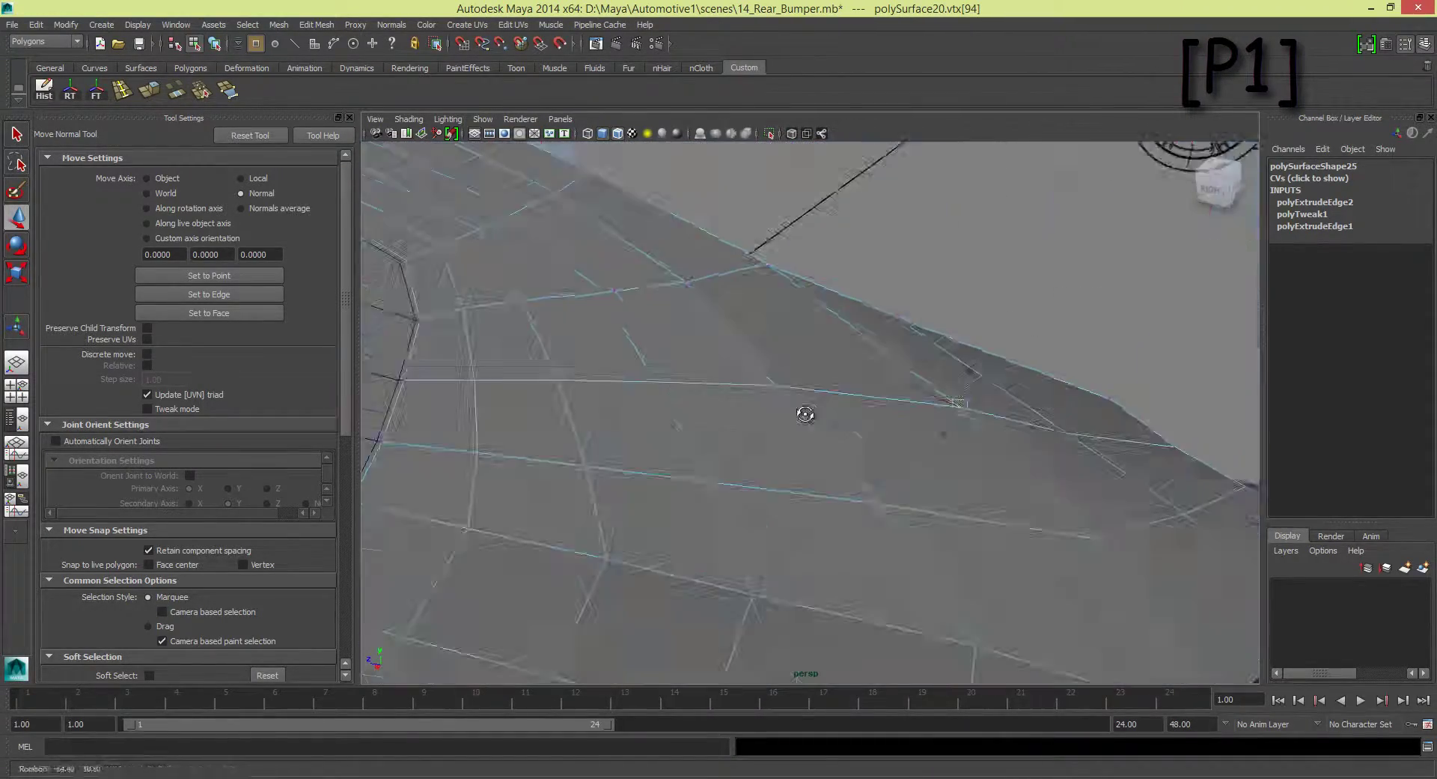
# Step: Refine the vertices near the wheel arch against the top-view blueprint
pyautogui.click(953, 393)
pyautogui.moveTo(953, 393)
pyautogui.keyDown('alt'); pyautogui.mouseDown()
pyautogui.moveTo(875, 358)
pyautogui.moveTo(1042, 515)
pyautogui.mouseUp(); pyautogui.keyUp('alt')
pyautogui.click(802, 487)
pyautogui.moveTo(1042, 515)
pyautogui.keyDown('alt'); pyautogui.mouseDown(button='middle')
pyautogui.moveTo(823, 456)
pyautogui.moveTo(764, 374)
pyautogui.moveTo(684, 391)
pyautogui.moveTo(797, 409)
pyautogui.mouseUp(button='middle'); pyautogui.keyUp('alt')
pyautogui.click(745, 375)
pyautogui.scroll(-3, 797, 409)
# Step: Try a back camera angle in the front pane, then restore the front camera
pyautogui.press('space')
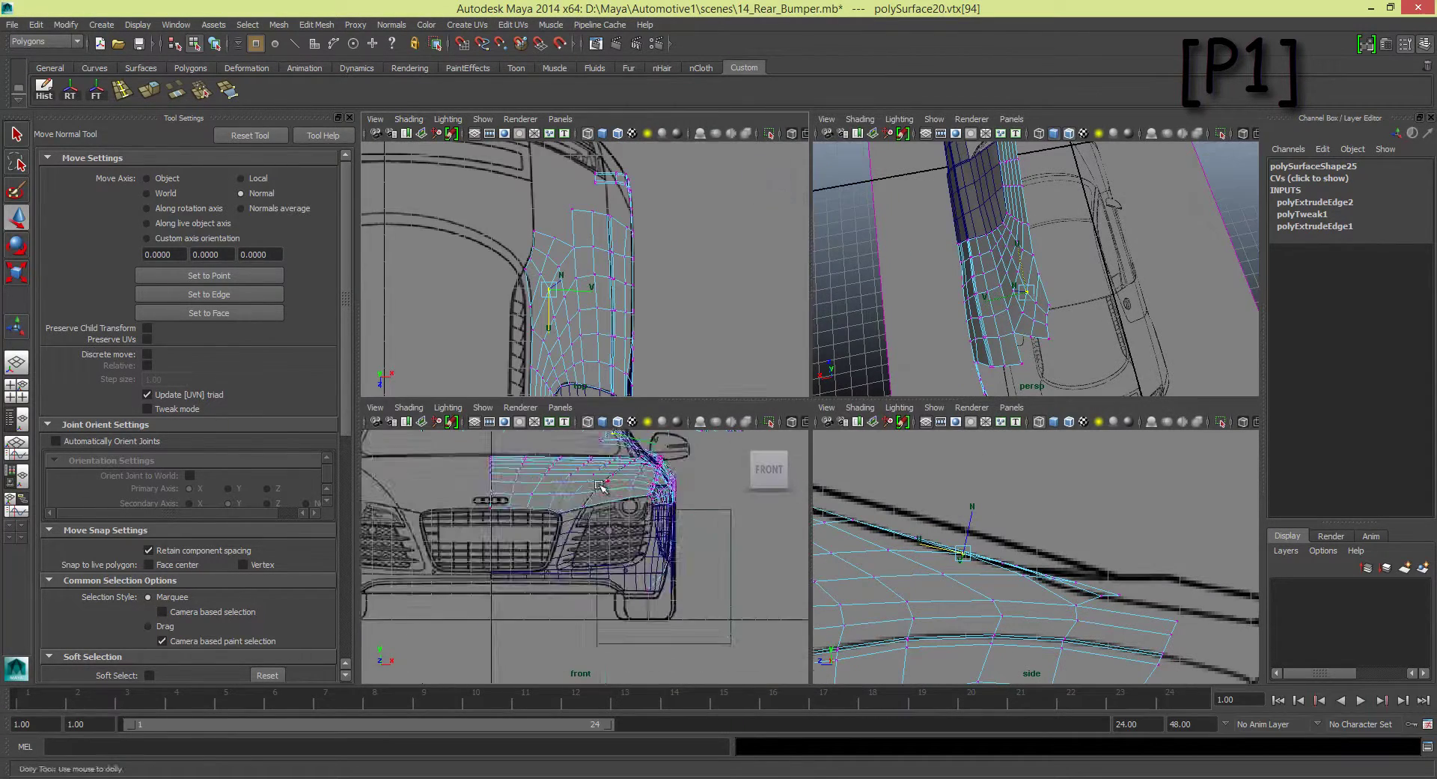
pyautogui.click(385, 411)
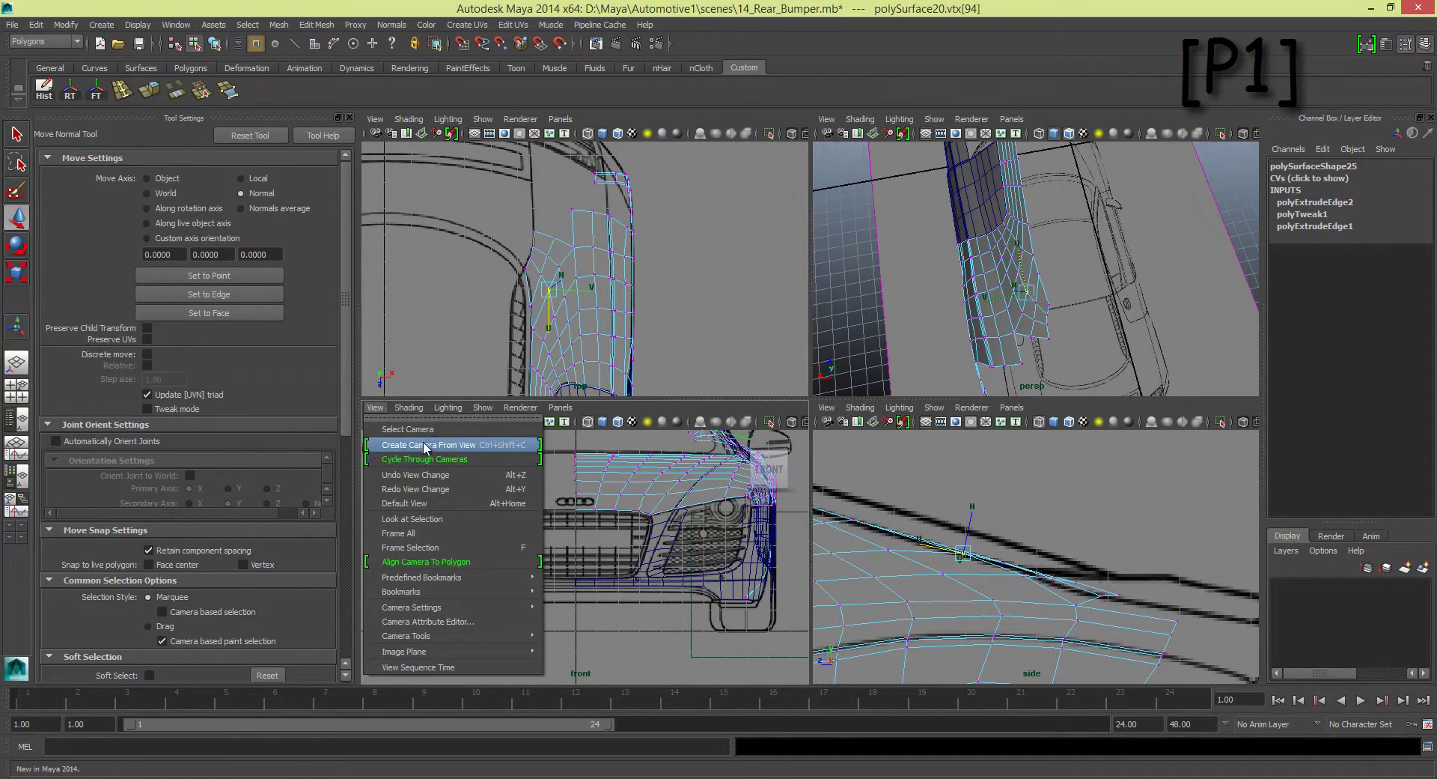
pyautogui.click(424, 458)
pyautogui.click(483, 407)
pyautogui.click(375, 407)
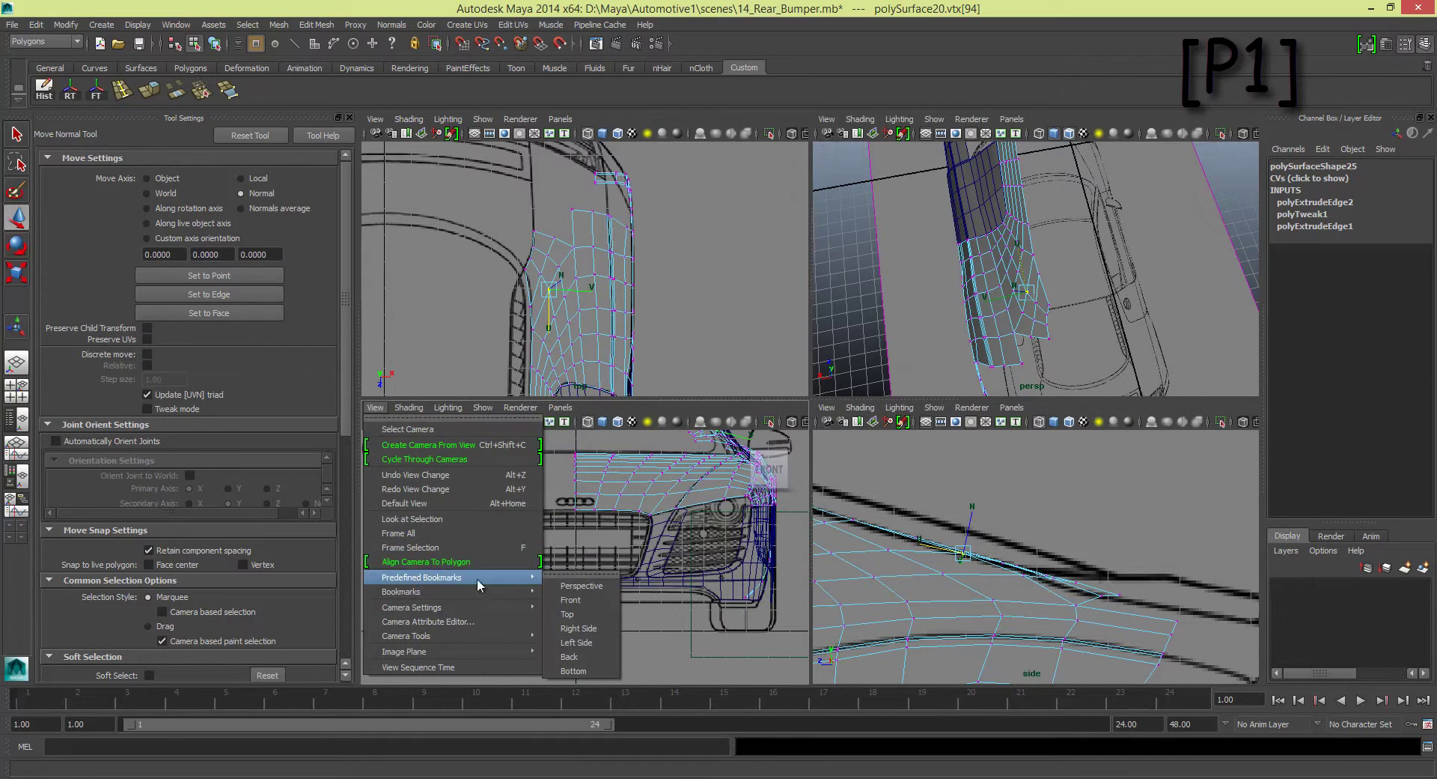
pyautogui.click(569, 636)
pyautogui.scroll(-3, 619, 545)
pyautogui.scroll(3, 618, 545)
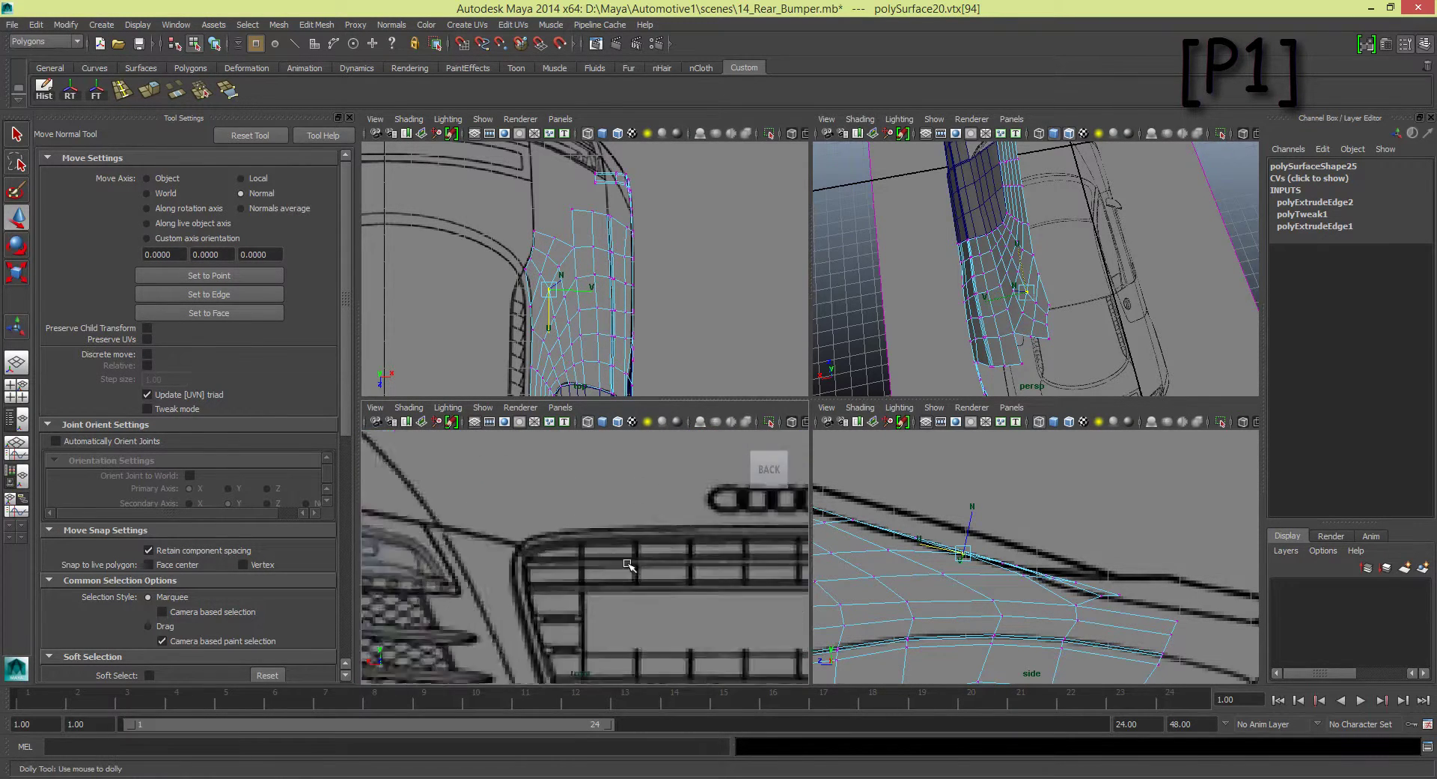
pyautogui.scroll(-3, 618, 545)
pyautogui.click(375, 408)
pyautogui.click(419, 591)
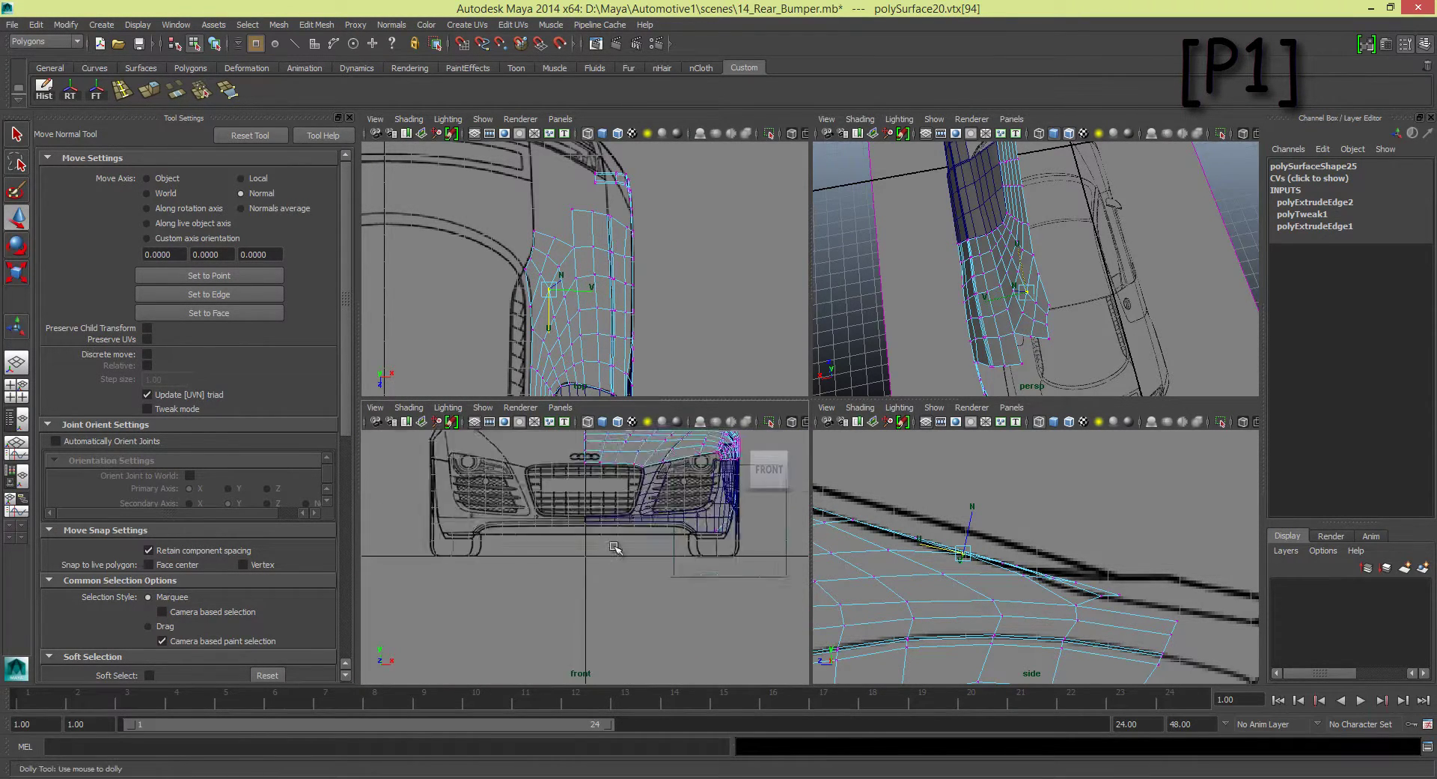
pyautogui.scroll(3, 628, 581)
pyautogui.scroll(-3, 628, 581)
# Step: In the enlarged perspective view, switch to object mode and select the back1 reference plane
pyautogui.press('space')
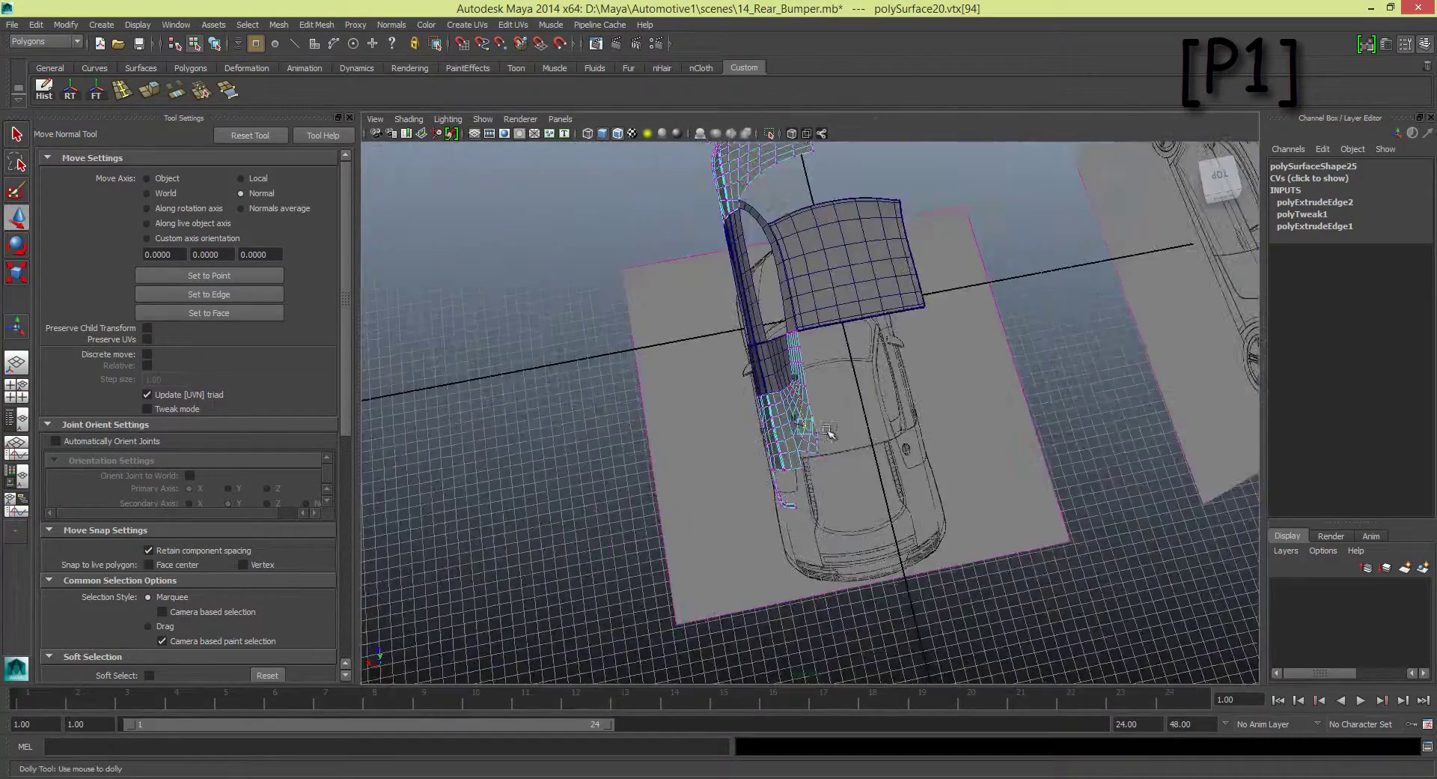
pyautogui.scroll(-5, 809, 404)
pyautogui.moveTo(808, 404)
pyautogui.keyDown('alt'); pyautogui.mouseDown()
pyautogui.moveTo(919, 331)
pyautogui.moveTo(823, 374)
pyautogui.mouseUp(); pyautogui.keyUp('alt')
pyautogui.press('F8')
pyautogui.press('f')
pyautogui.scroll(3, 800, 432)
pyautogui.scroll(-5, 800, 433)
pyautogui.click(1076, 424)
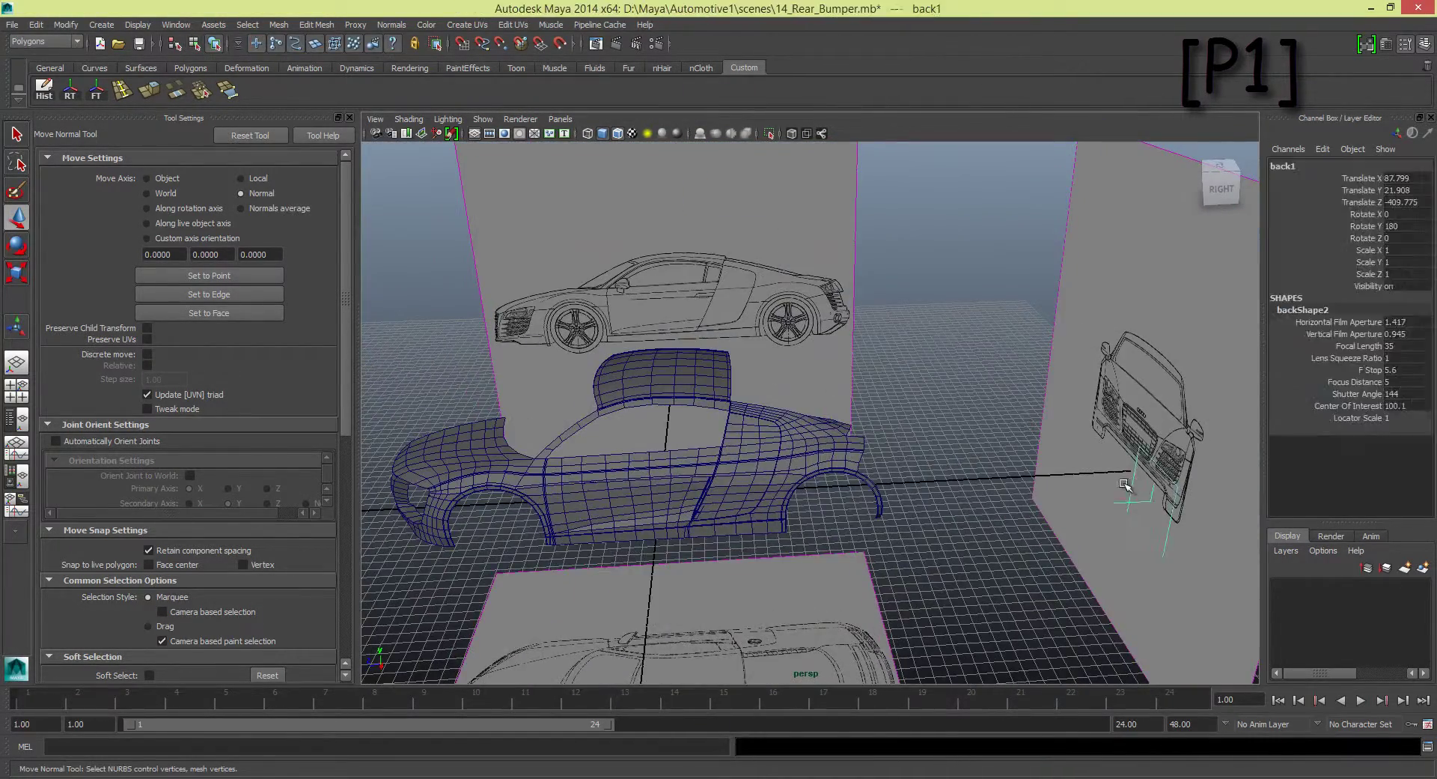
pyautogui.scroll(-3, 1075, 424)
# Step: Make the front pane look through the back1 camera
pyautogui.press('space')
pyautogui.click(560, 407)
pyautogui.click(592, 460)
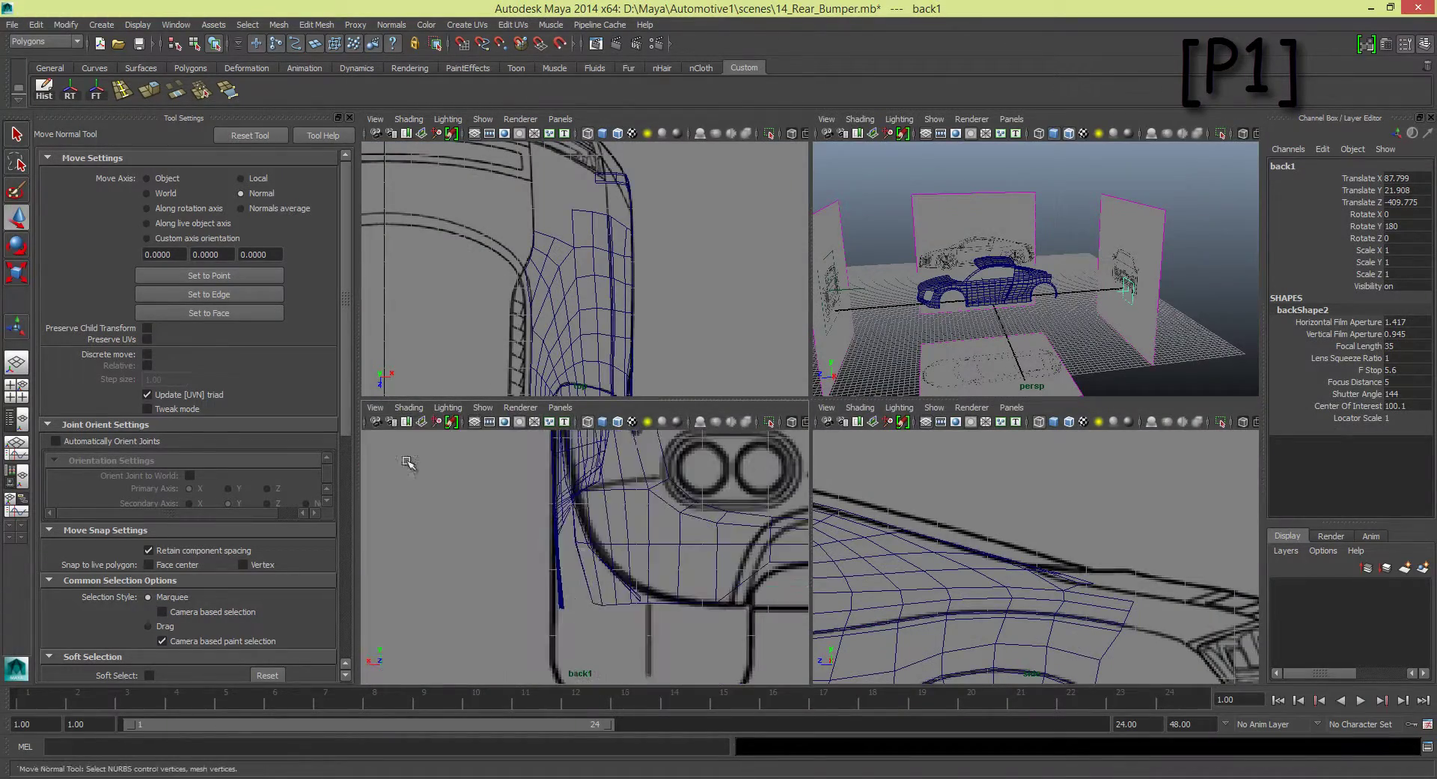
pyautogui.scroll(-3, 569, 524)
pyautogui.scroll(3, 570, 508)
# Step: Select the fender mesh polySurface20 in vertex mode and enlarge the back1 view
pyautogui.click(570, 507)
pyautogui.scroll(3, 926, 335)
pyautogui.keyDown('alt'); pyautogui.moveTo(973, 299); pyautogui.dragTo(925, 335); pyautogui.keyUp('alt')
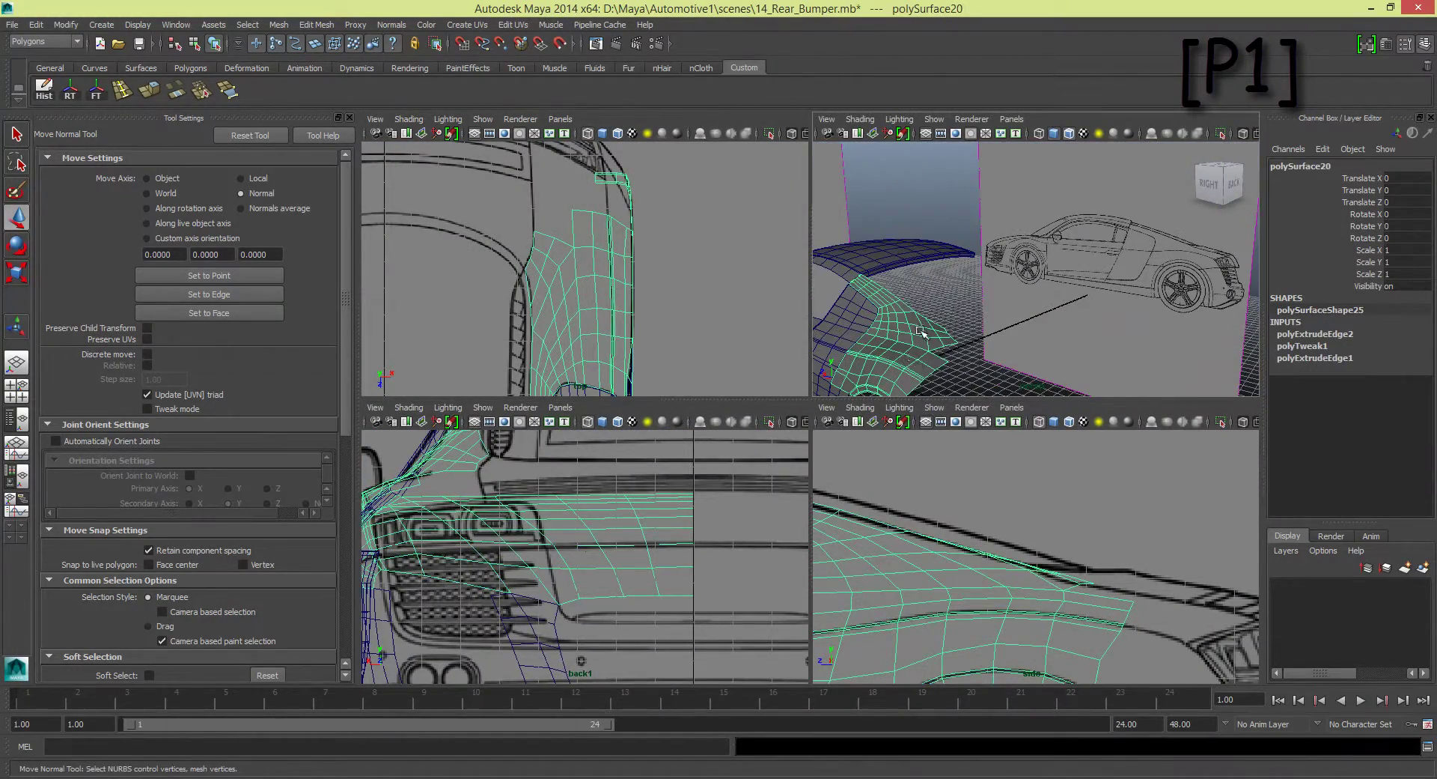
pyautogui.moveTo(925, 335); pyautogui.dragTo(883, 335, button='right')
pyautogui.scroll(2, 526, 539)
pyautogui.press('space')
pyautogui.scroll(3, 599, 494)
# Step: Select the bumper extension vertices around the upper bumper corner in the back view
pyautogui.click(644, 455)
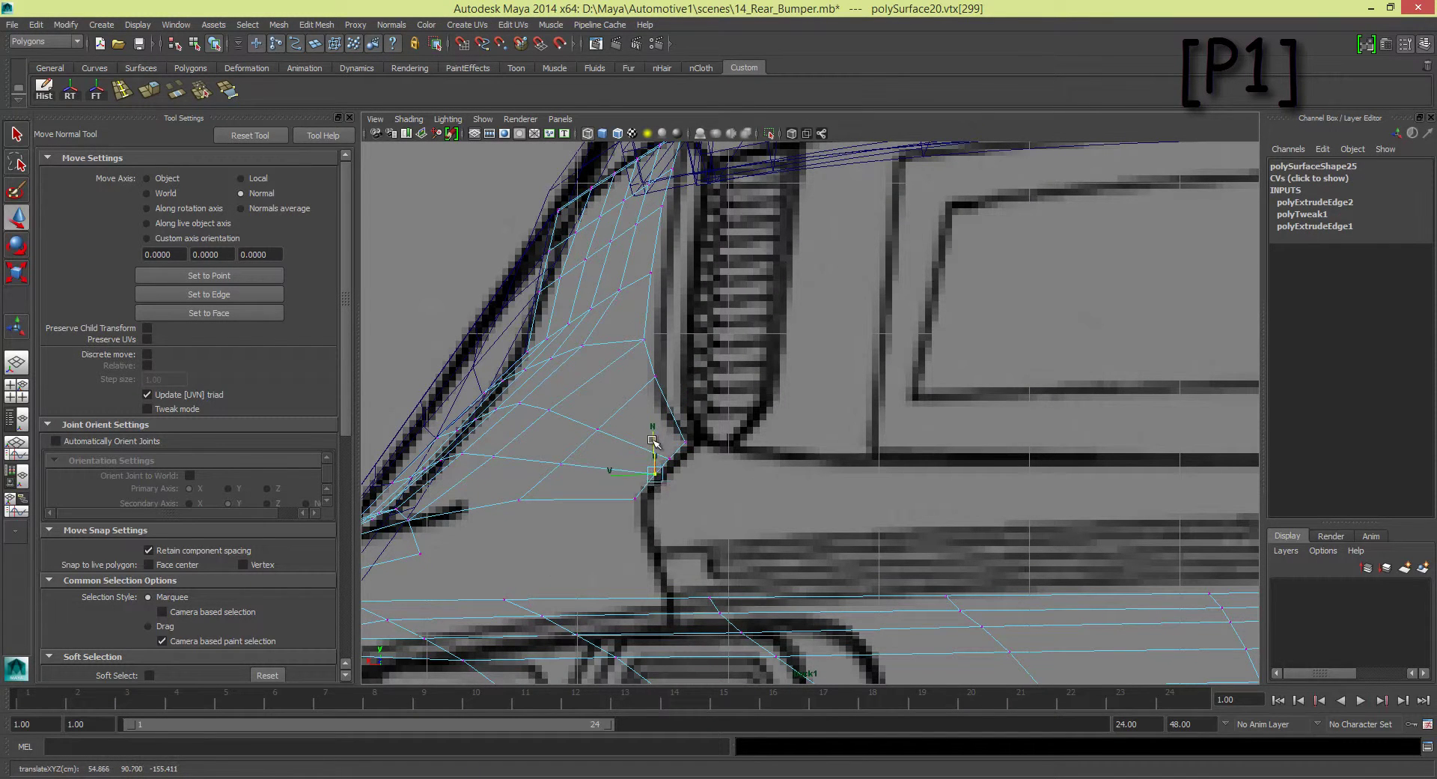
pyautogui.keyDown('alt'); pyautogui.moveTo(626, 449); pyautogui.dragTo(818, 415, button='middle'); pyautogui.keyUp('alt')
pyautogui.click(761, 379)
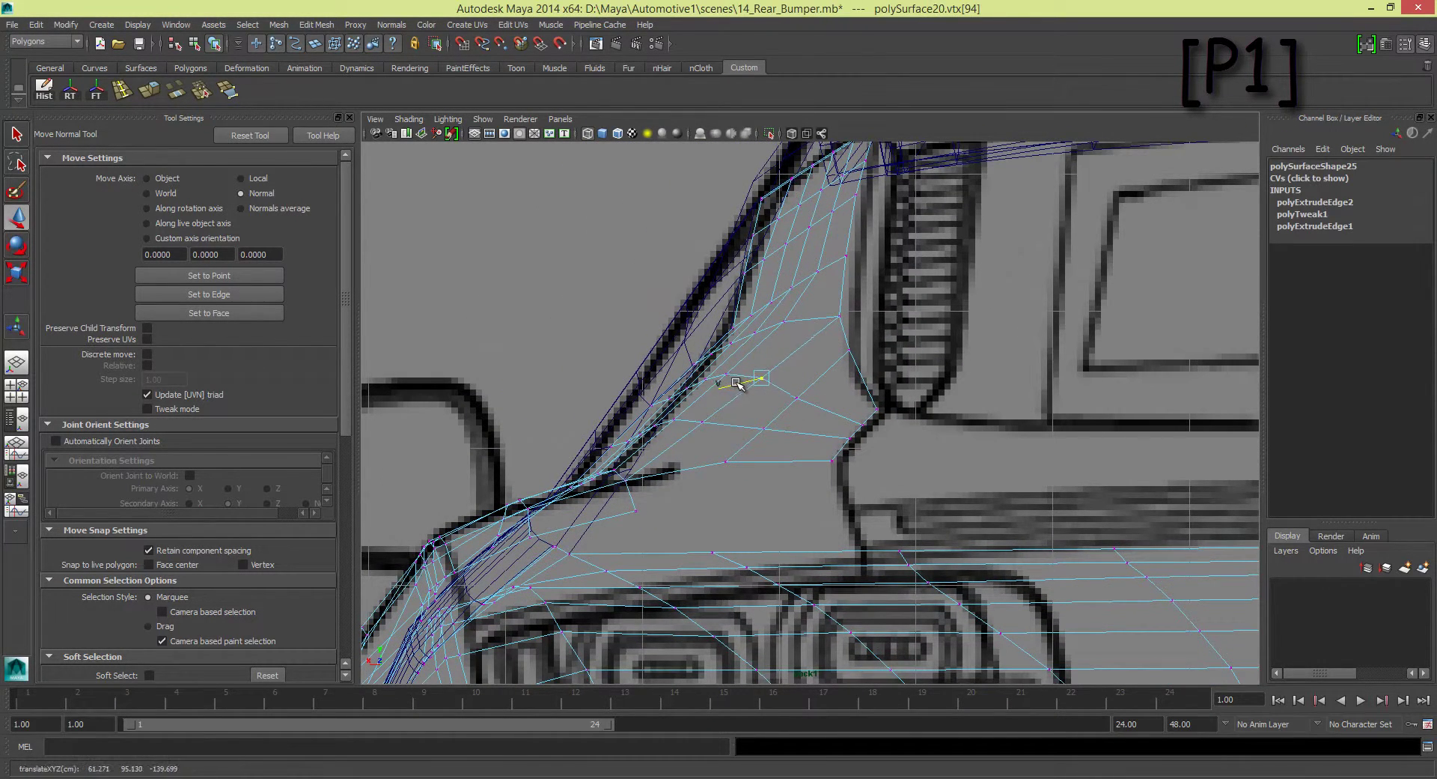
pyautogui.click(796, 396)
pyautogui.click(839, 317)
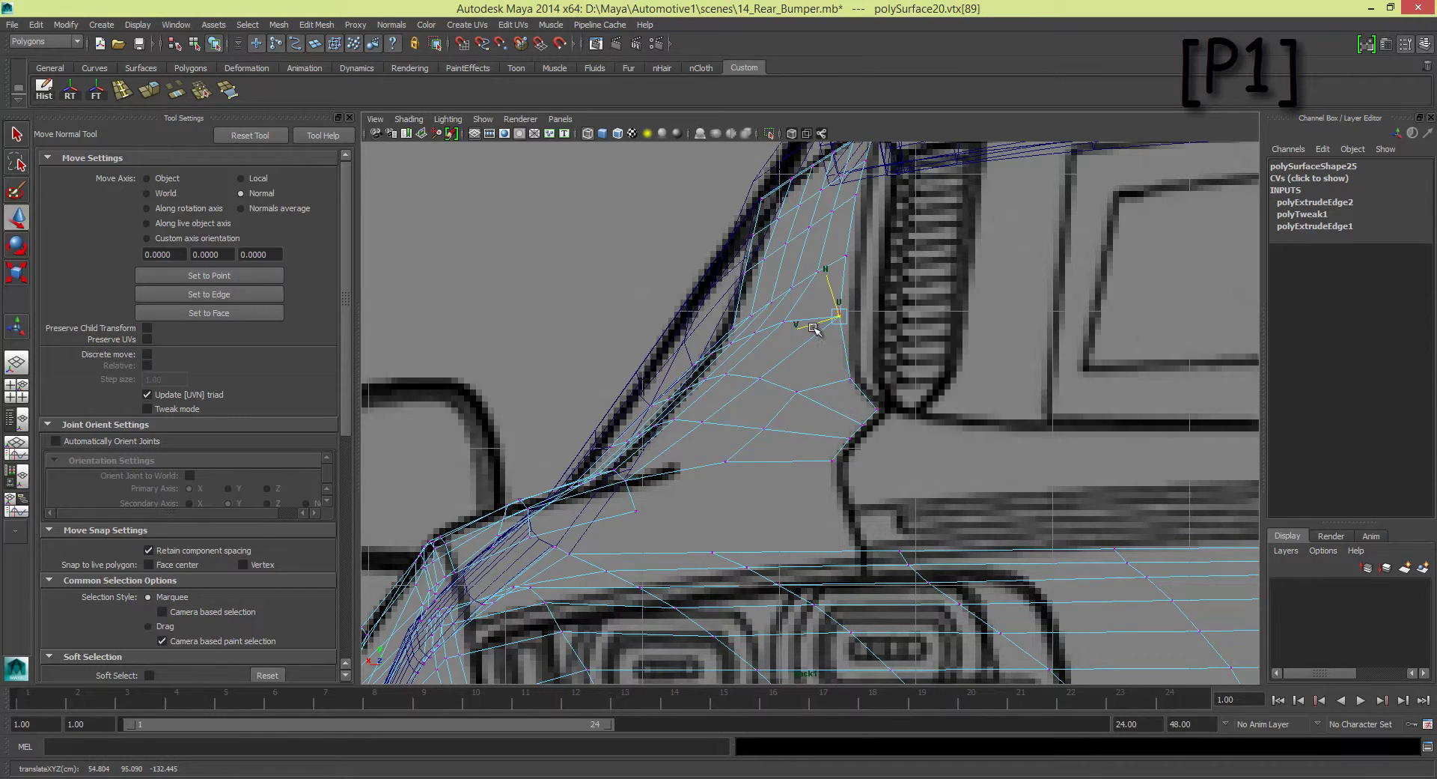
pyautogui.keyDown('alt'); pyautogui.moveTo(820, 322); pyautogui.dragTo(795, 366, button='middle'); pyautogui.keyUp('alt')
pyautogui.click(795, 366)
# Step: Select the lower corner vertices and those along the bumper edge from a new angle
pyautogui.click(732, 486)
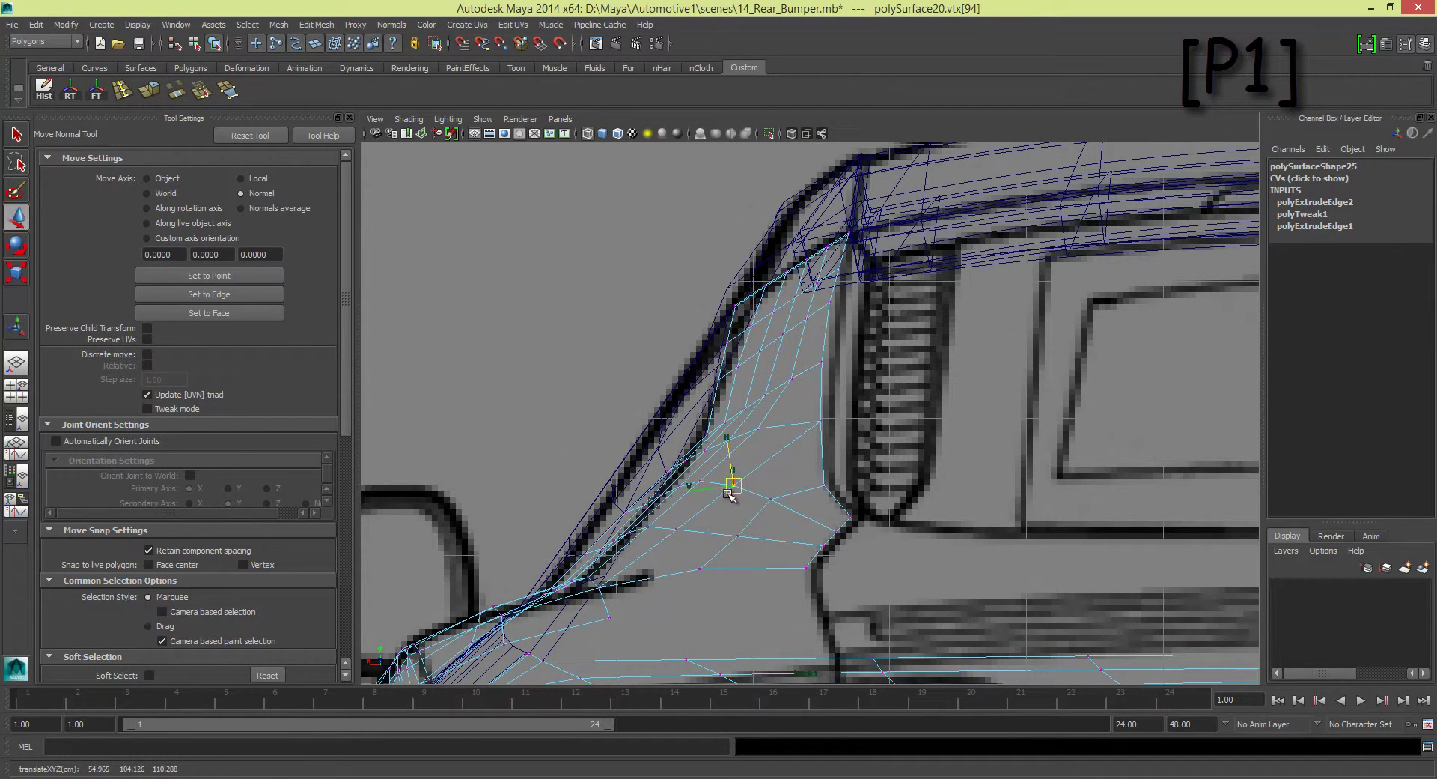
pyautogui.click(771, 497)
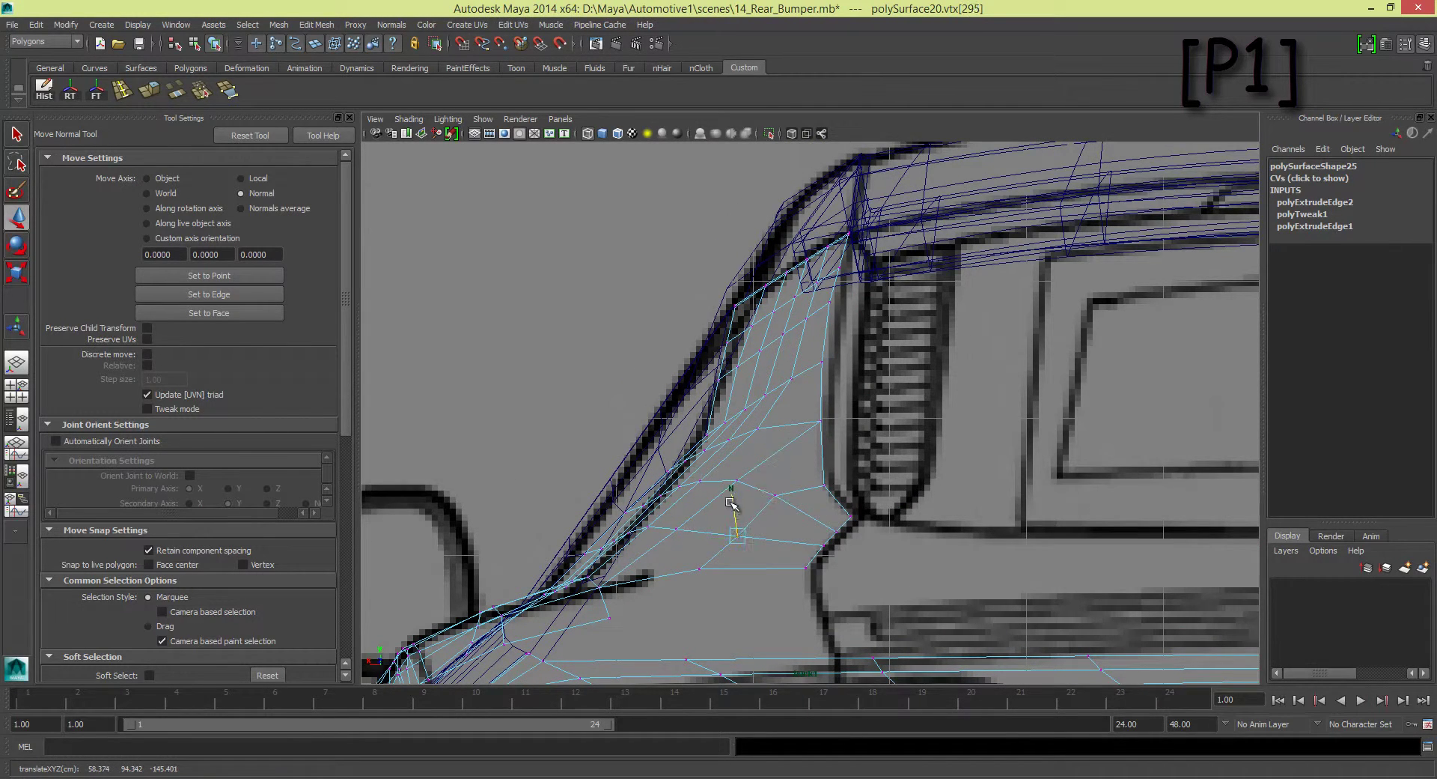
pyautogui.click(660, 534)
pyautogui.click(700, 568)
pyautogui.keyDown('alt'); pyautogui.moveTo(700, 569); pyautogui.dragTo(707, 460, button='middle'); pyautogui.keyUp('alt')
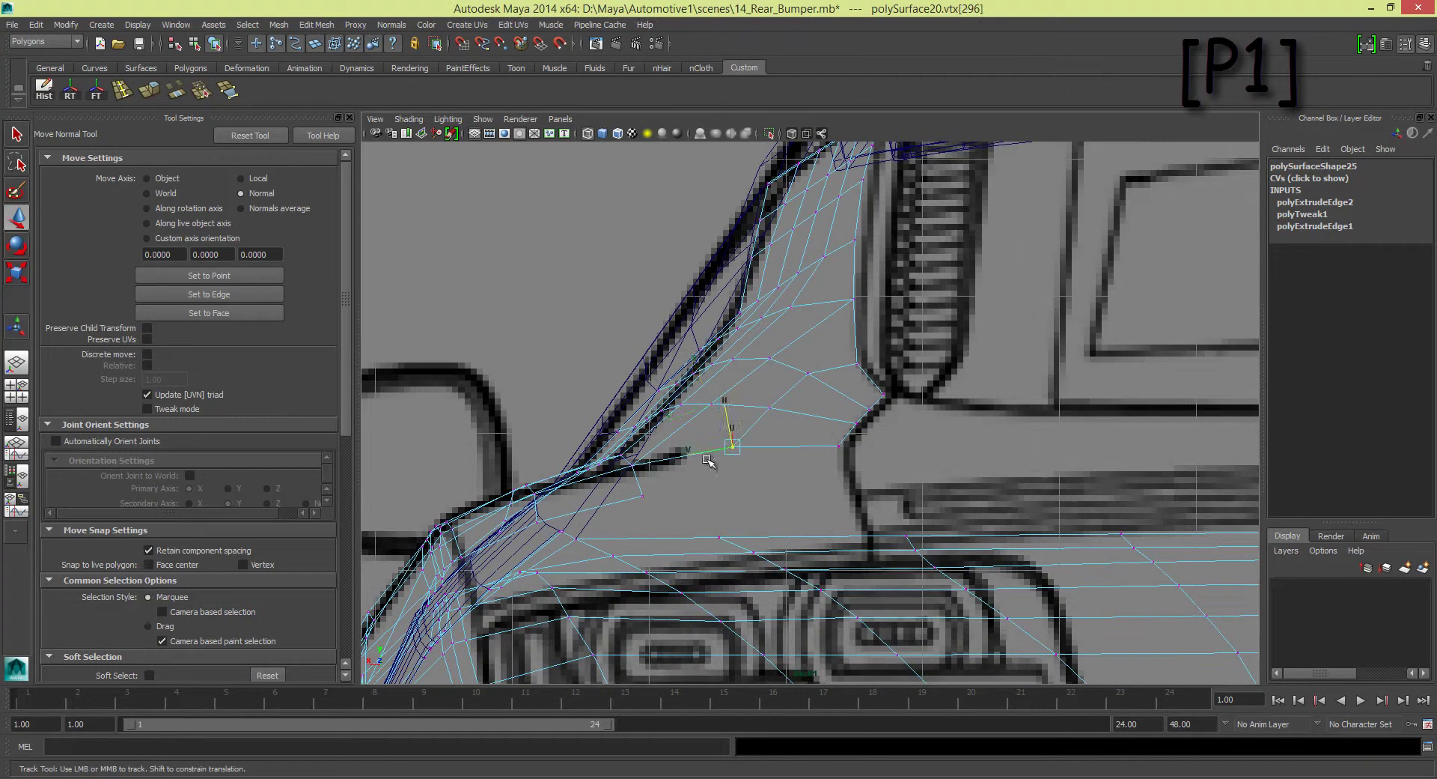
pyautogui.moveTo(712, 448)
pyautogui.keyDown('alt'); pyautogui.mouseDown()
pyautogui.moveTo(741, 517)
pyautogui.moveTo(771, 408)
pyautogui.moveTo(712, 461)
pyautogui.moveTo(594, 417)
pyautogui.moveTo(1007, 590)
pyautogui.mouseUp(); pyautogui.keyUp('alt')
pyautogui.click(772, 406)
pyautogui.click(739, 445)
# Step: Nudge a vertex along its normal onto the blueprint line in the top view
pyautogui.press('space')
pyautogui.click(962, 526)
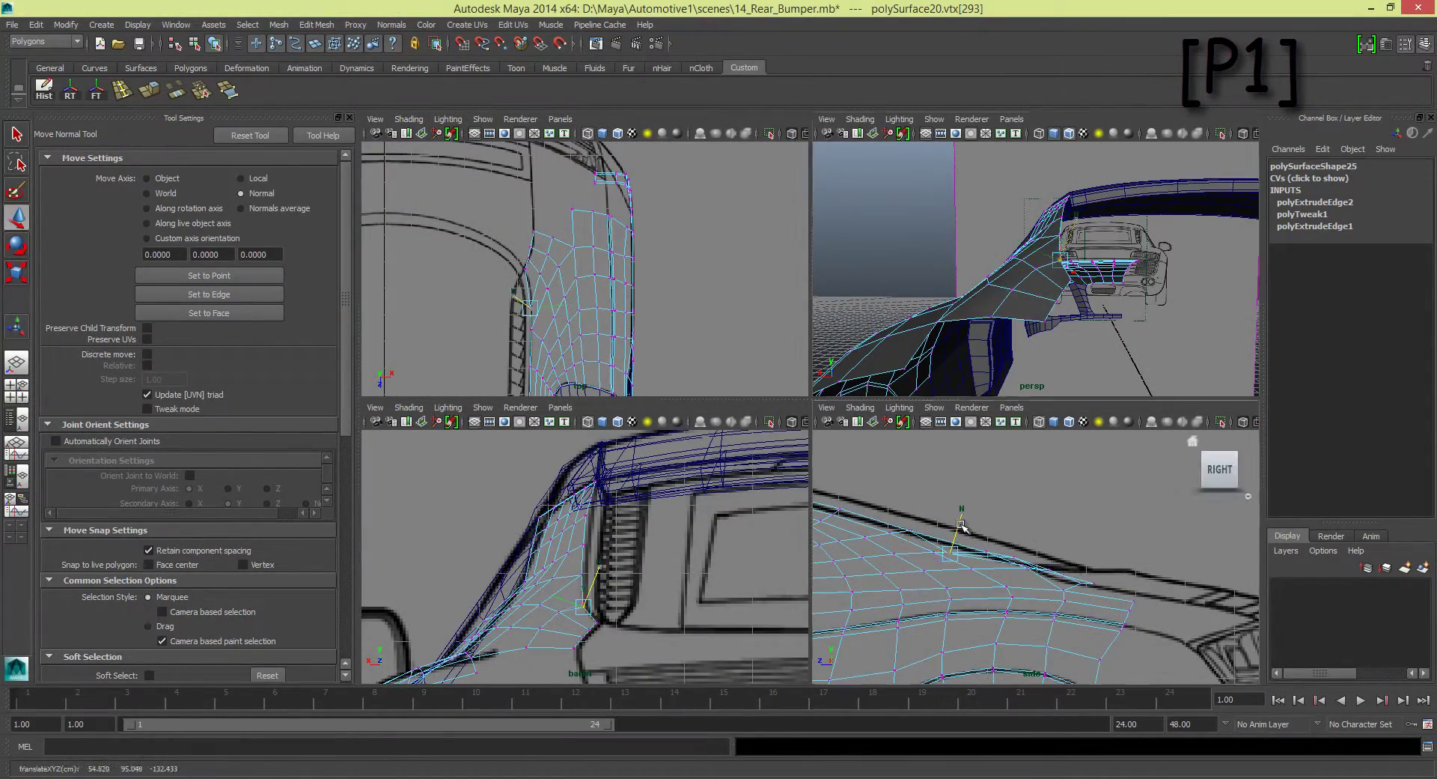
pyautogui.press('space')
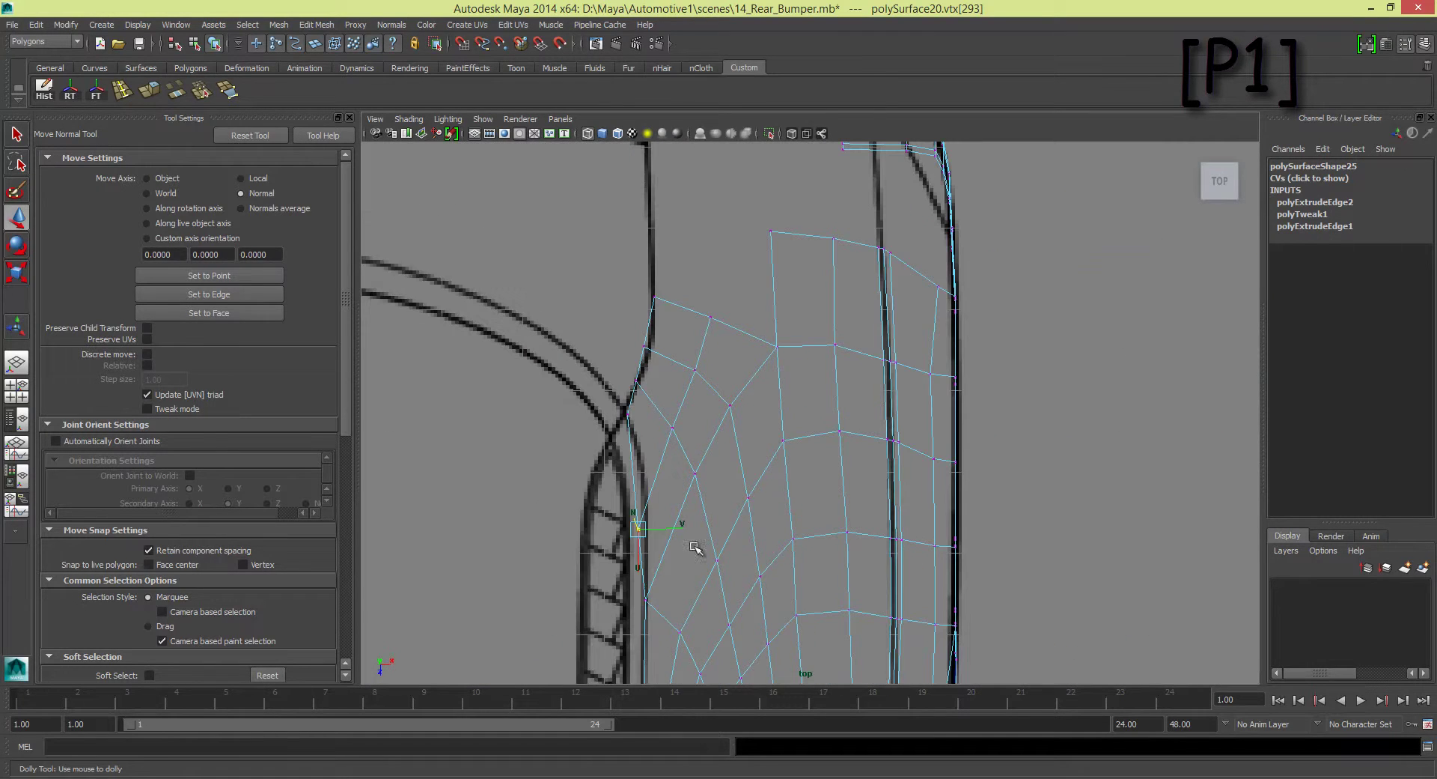
pyautogui.moveTo(656, 520); pyautogui.dragTo(662, 522)
pyautogui.press('space')
# Step: Check the mesh with smooth preview and a perspective orbit, then select two patch-edge vertices
pyautogui.press('3')
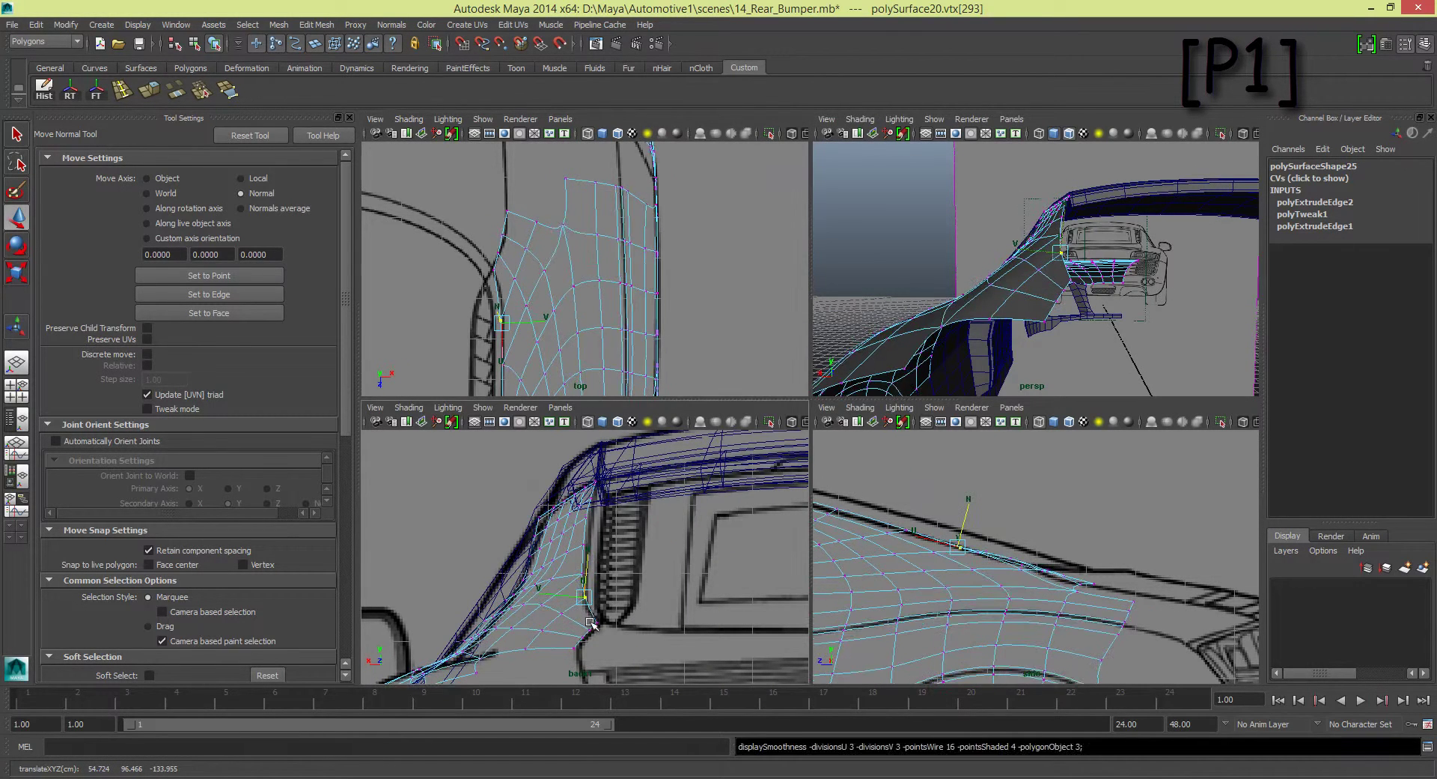
pyautogui.press('1')
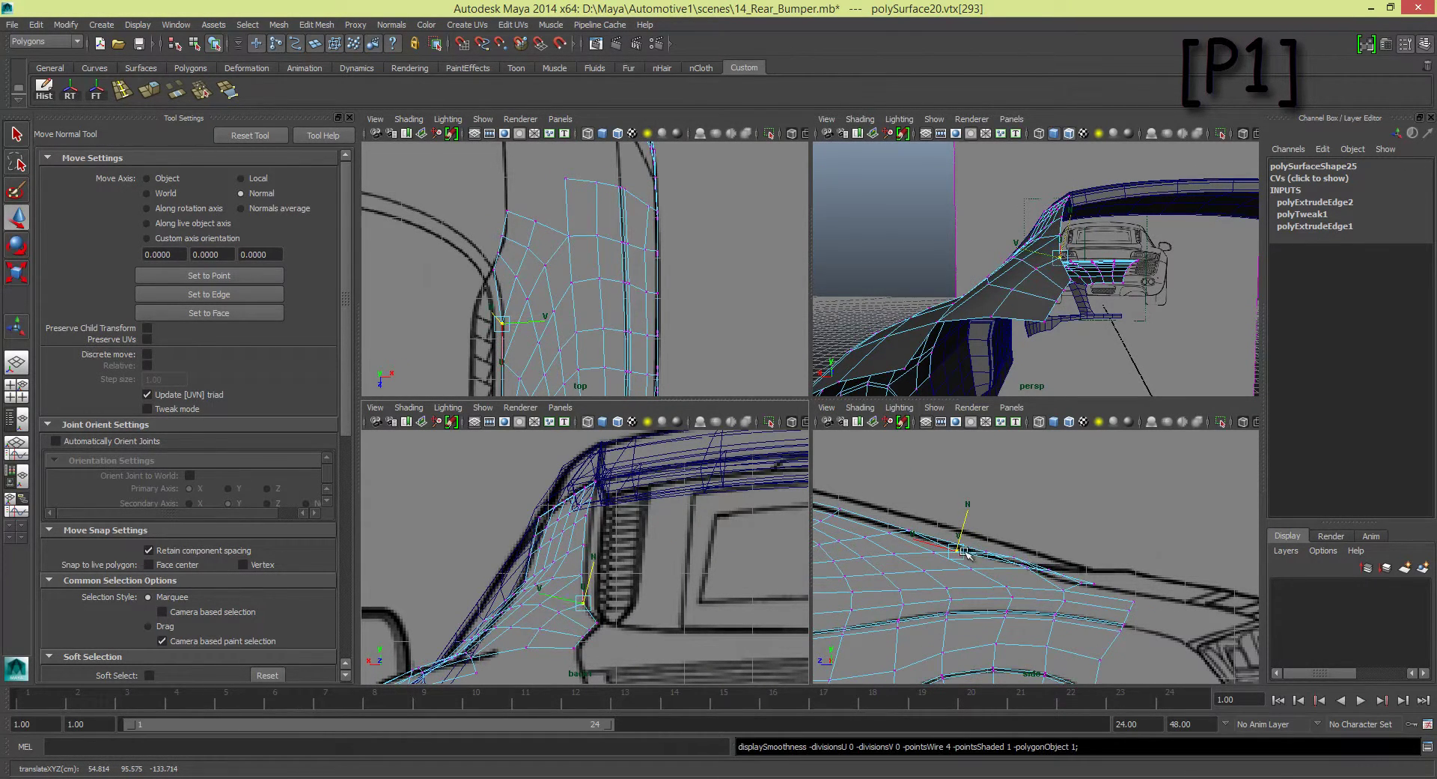
pyautogui.press('space')
pyautogui.moveTo(794, 396)
pyautogui.keyDown('alt'); pyautogui.mouseDown()
pyautogui.moveTo(842, 423)
pyautogui.moveTo(732, 407)
pyautogui.moveTo(876, 434)
pyautogui.mouseUp(); pyautogui.keyUp('alt')
pyautogui.press('space')
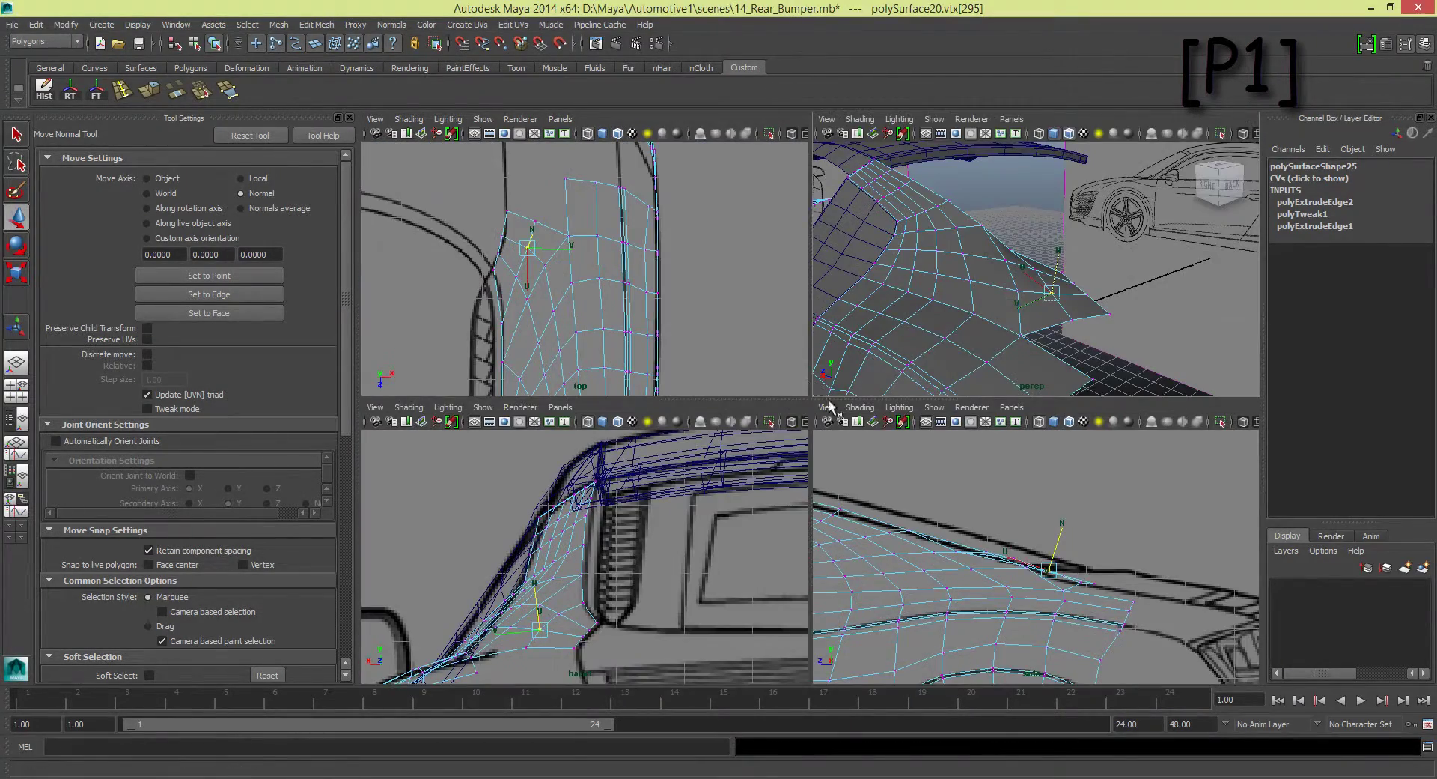
pyautogui.press('space')
pyautogui.keyDown('alt'); pyautogui.moveTo(779, 573); pyautogui.dragTo(763, 506, button='middle'); pyautogui.keyUp('alt')
pyautogui.press('space')
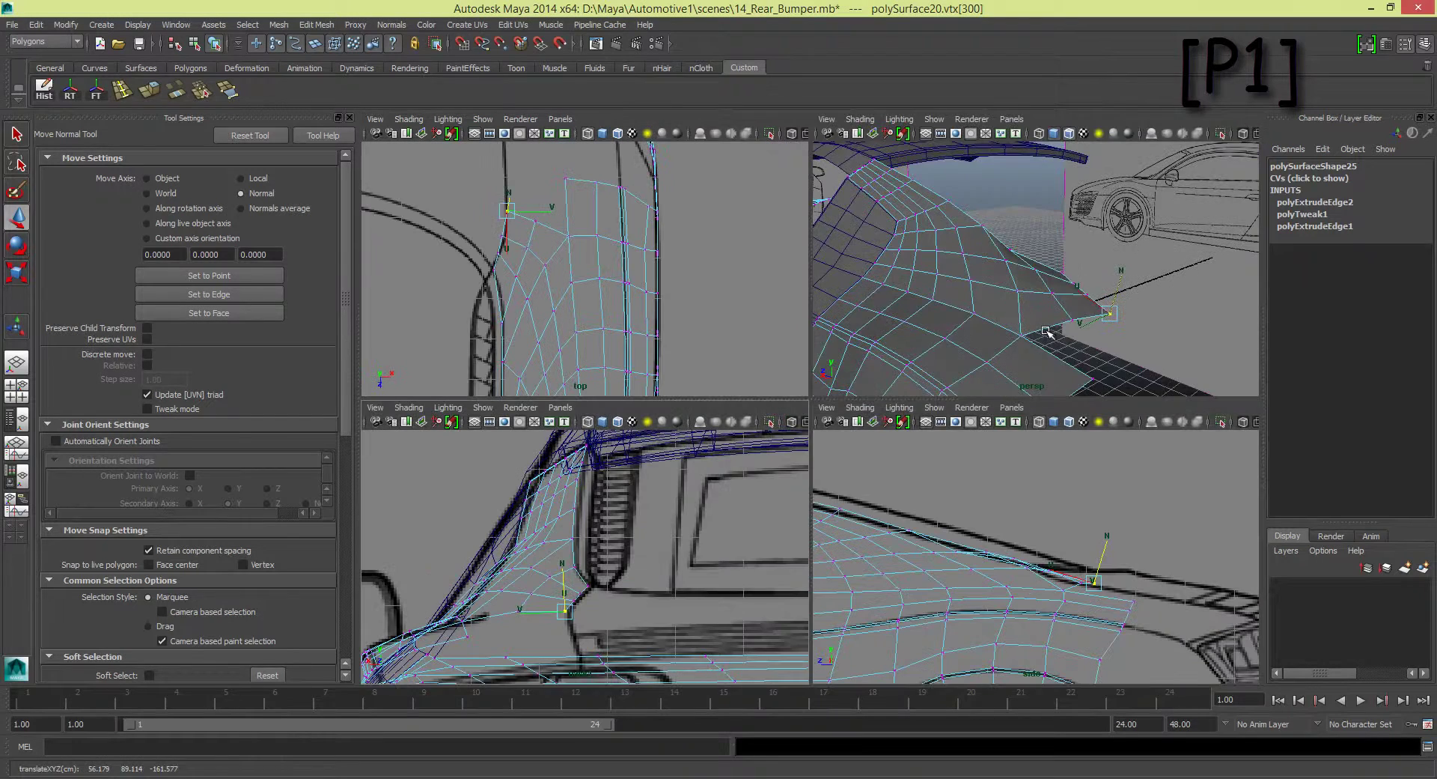
pyautogui.click(463, 622)
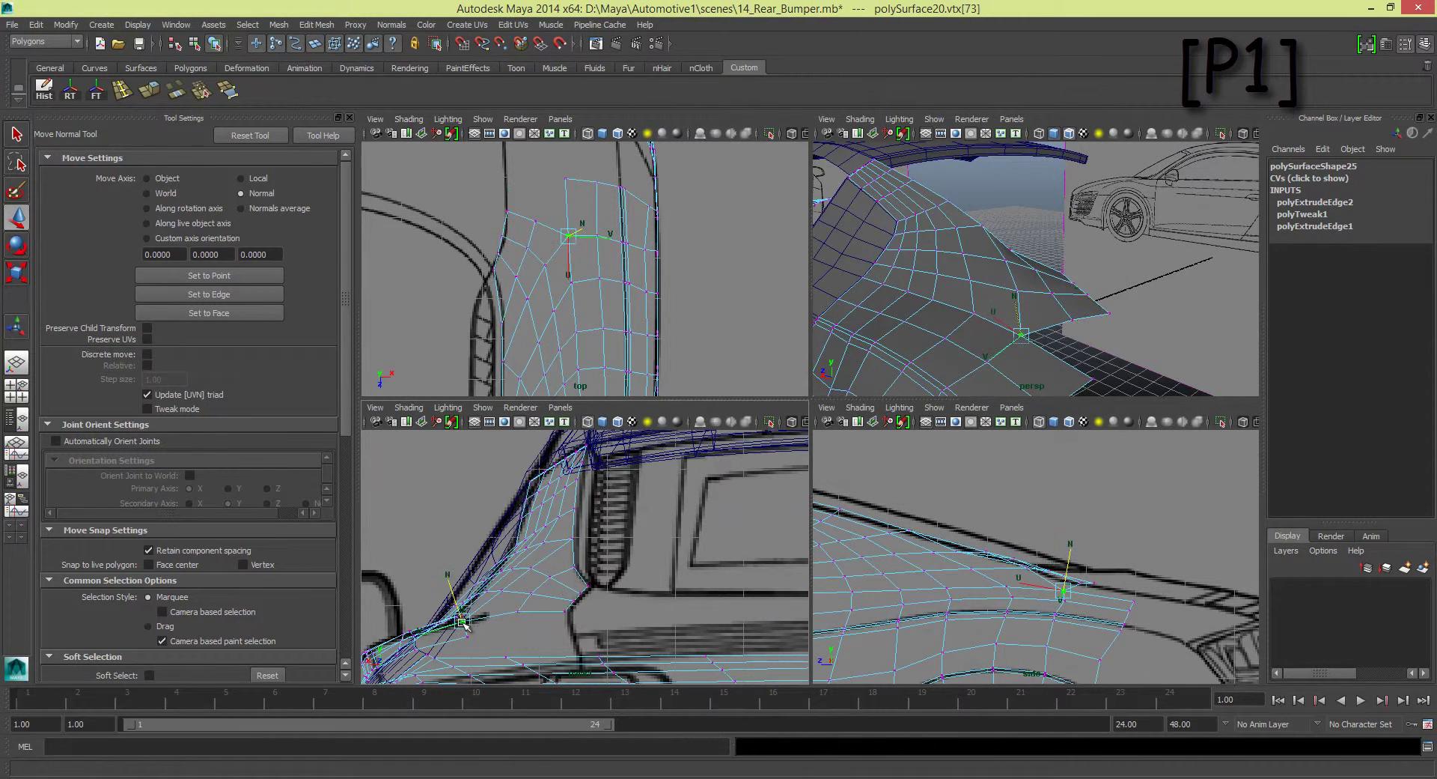
pyautogui.click(514, 612)
# Step: Extrude the patch's top edge and pull it up toward the blueprint in the top view
pyautogui.press('space')
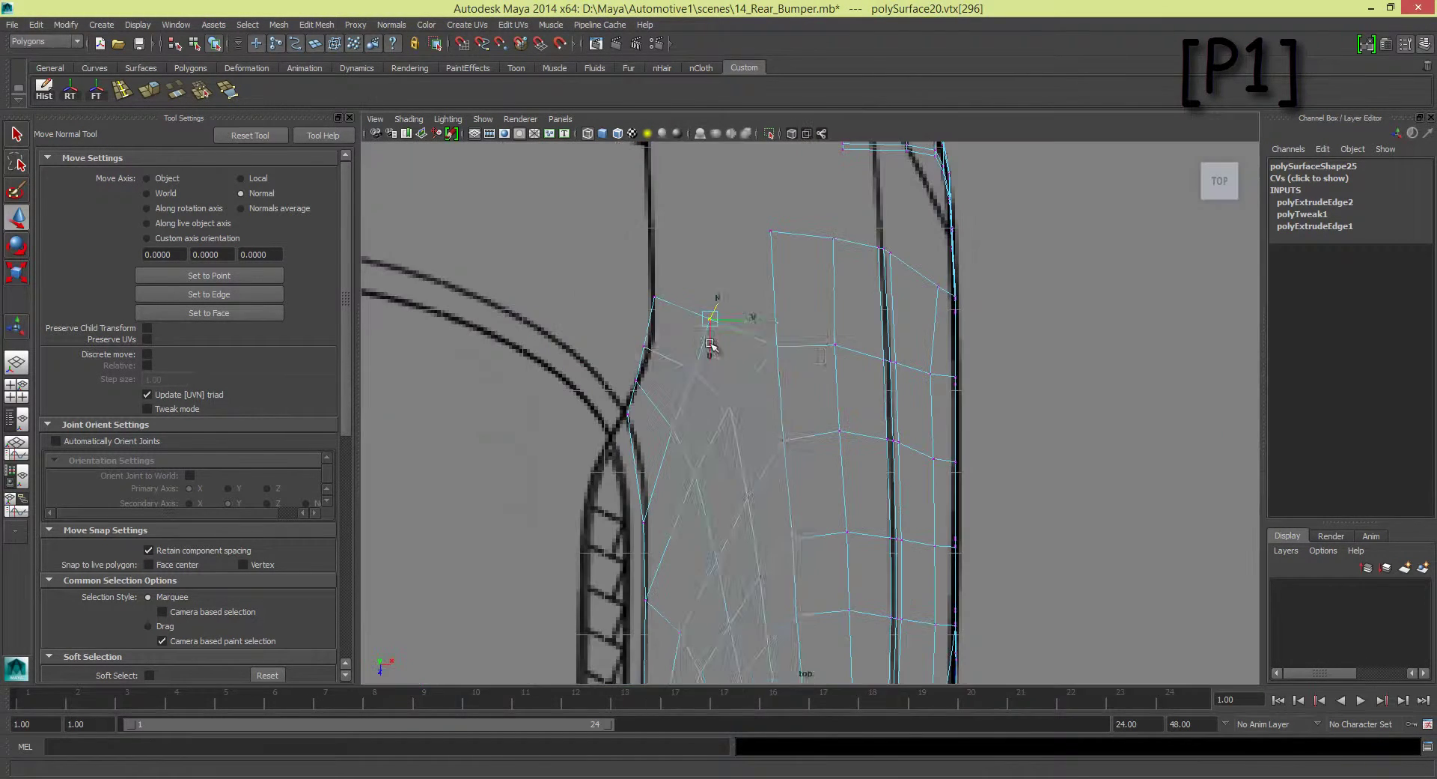
pyautogui.press('F10')
pyautogui.press('w')
pyautogui.click(690, 313)
pyautogui.hotkey('ctrl', 'e')
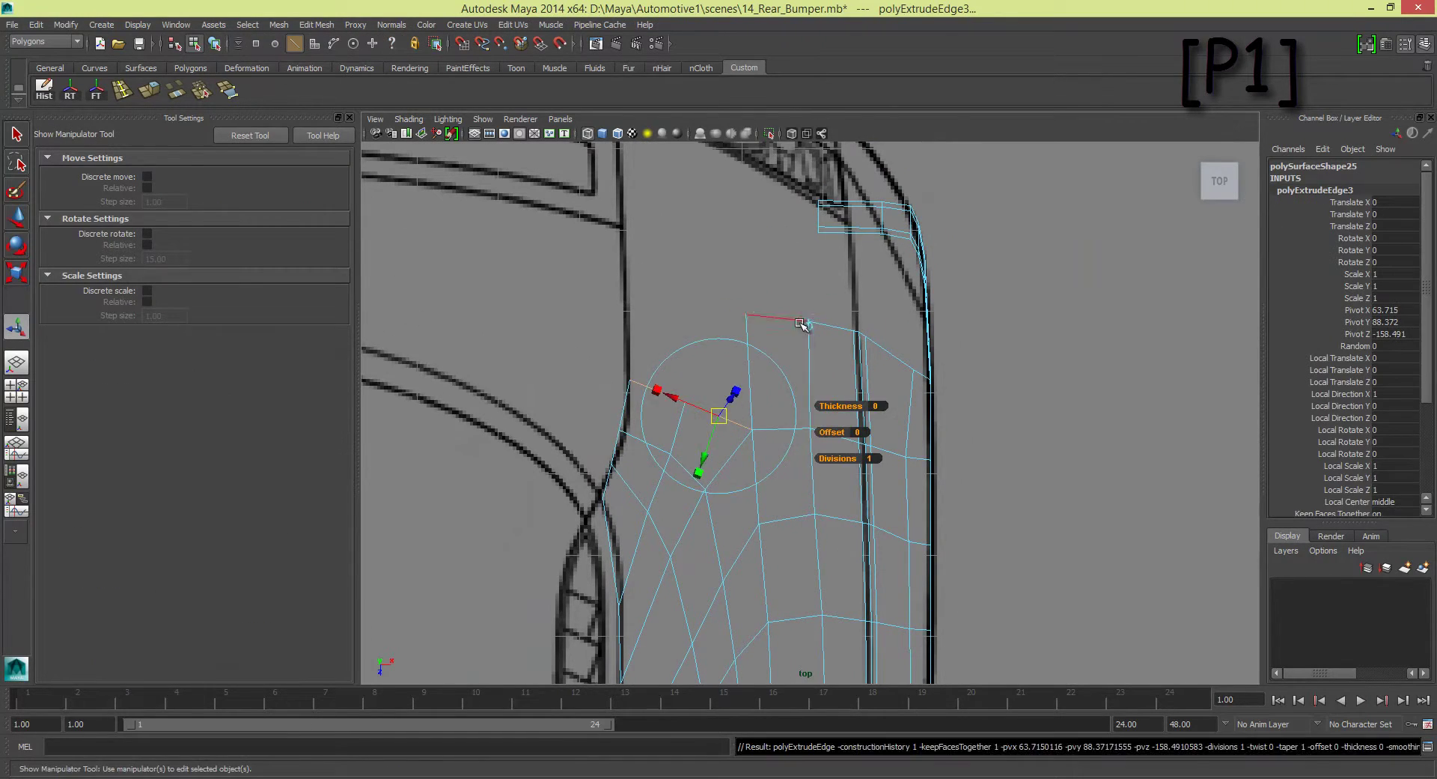
pyautogui.moveTo(801, 321); pyautogui.dragTo(779, 344)
pyautogui.press('space')
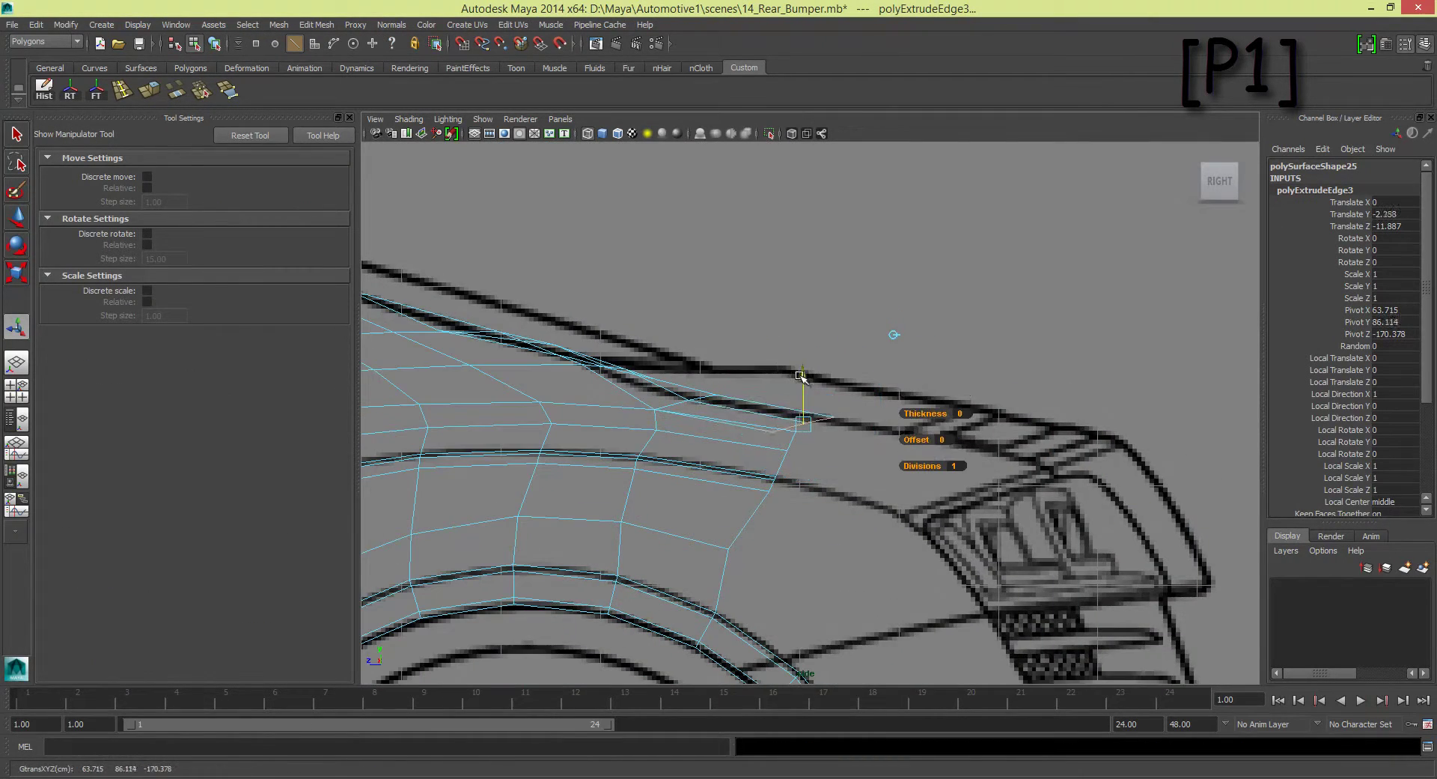
pyautogui.press('space')
pyautogui.press('space')
# Step: Weld the new face's loose corner vertex to its neighbour with the Merge Vertex Tool
pyautogui.press('q')
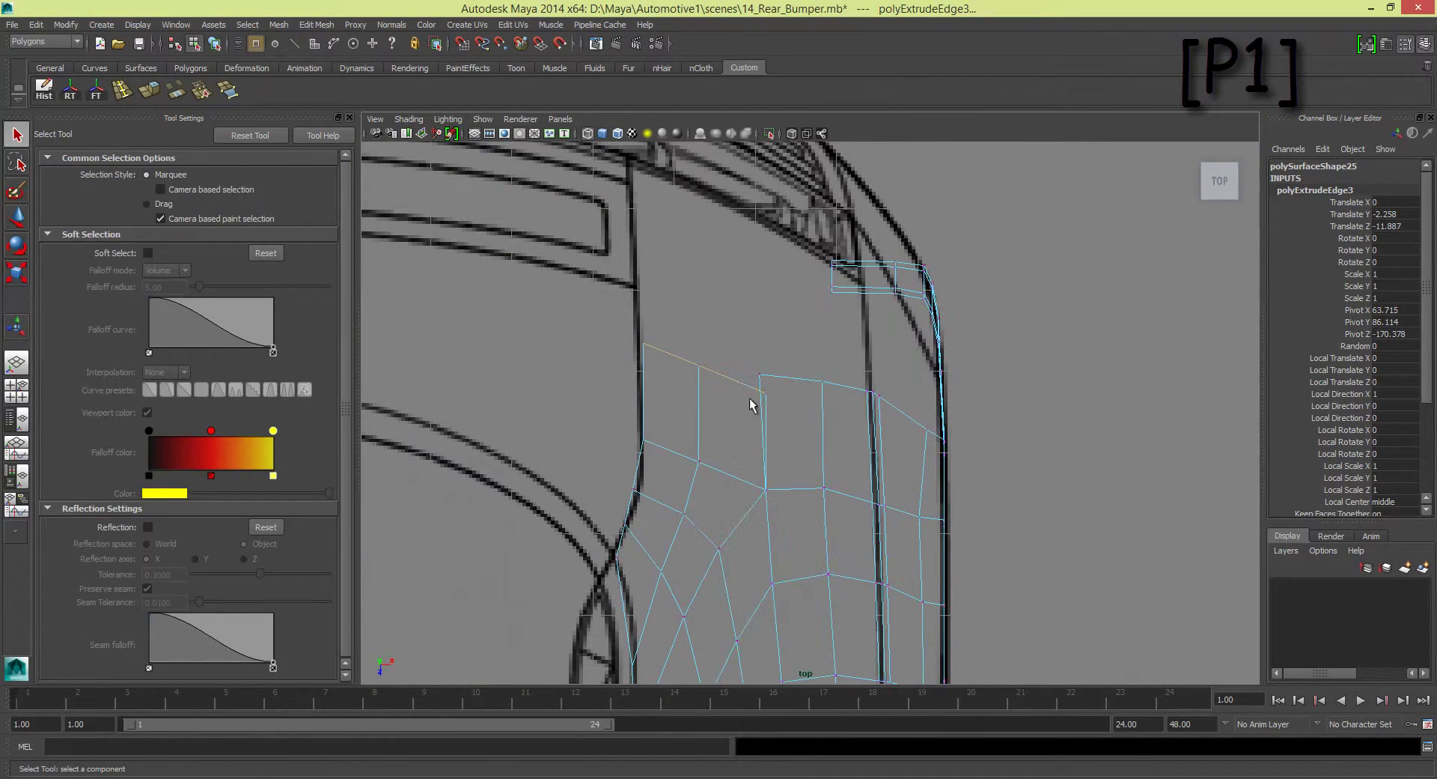
pyautogui.keyDown('alt'); pyautogui.moveTo(751, 405); pyautogui.dragTo(725, 434, button='middle'); pyautogui.keyUp('alt')
pyautogui.click(741, 424)
pyautogui.press('w')
pyautogui.click(279, 25)
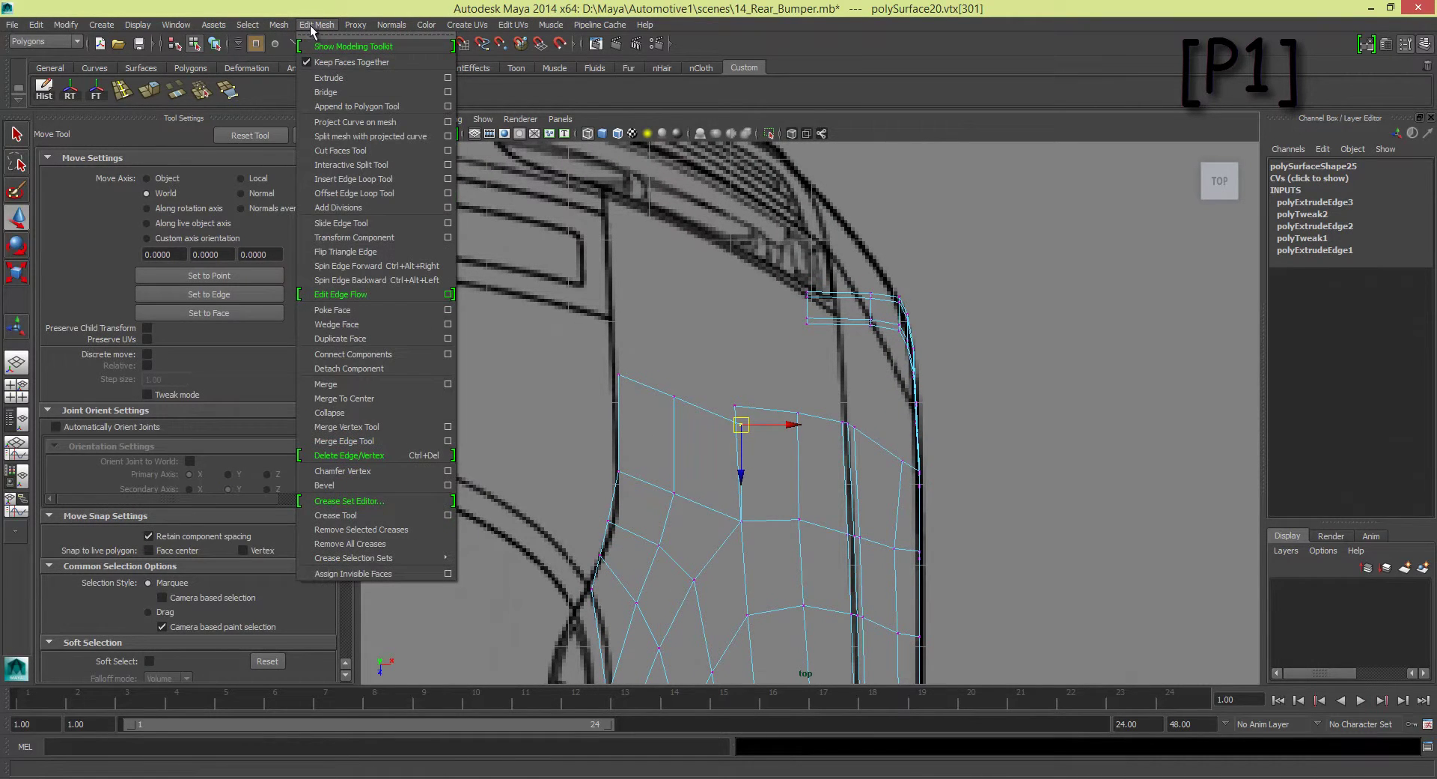
pyautogui.click(345, 427)
pyautogui.moveTo(741, 424); pyautogui.dragTo(735, 405)
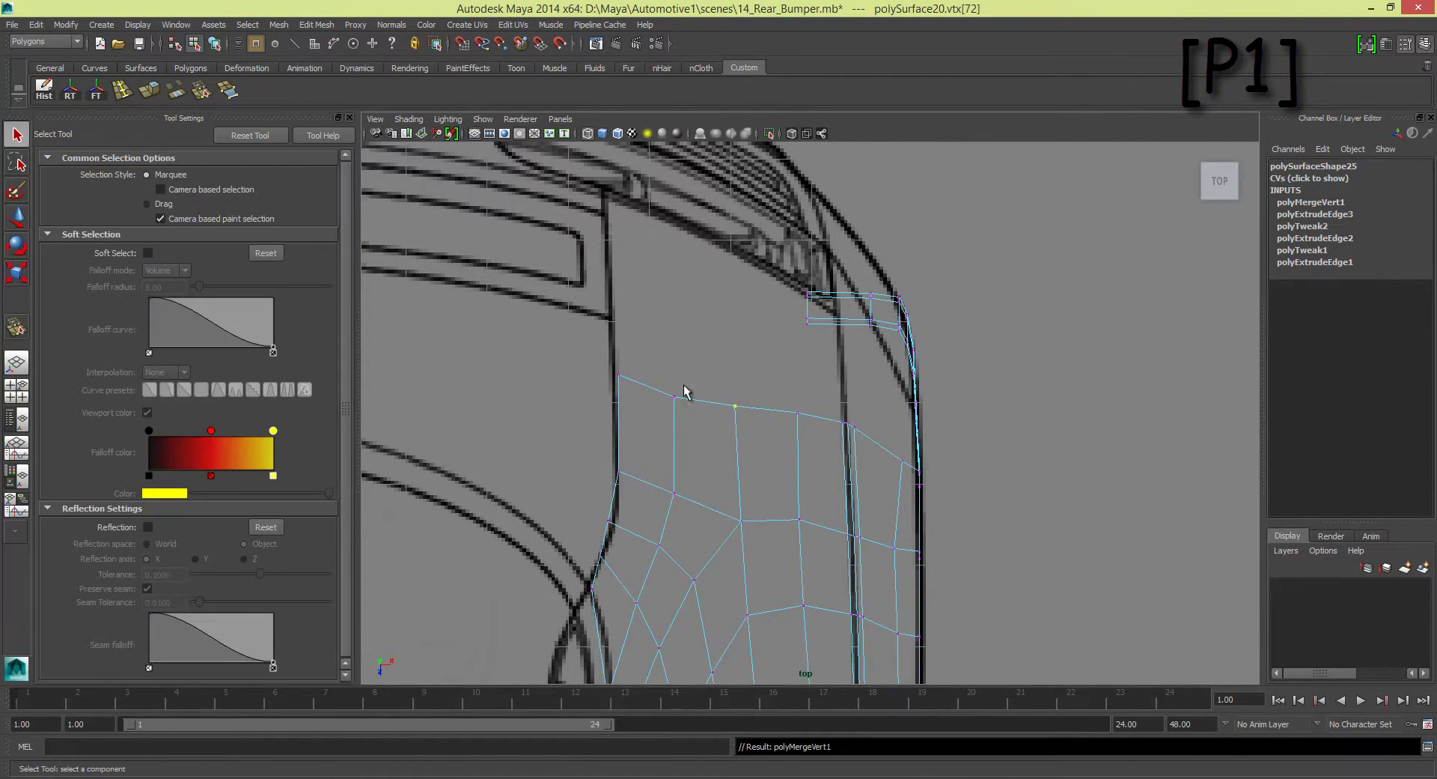
pyautogui.click(621, 382)
# Step: Move a new-face vertex onto the outline in the top view, then select extension vertices in the side view
pyautogui.press('w')
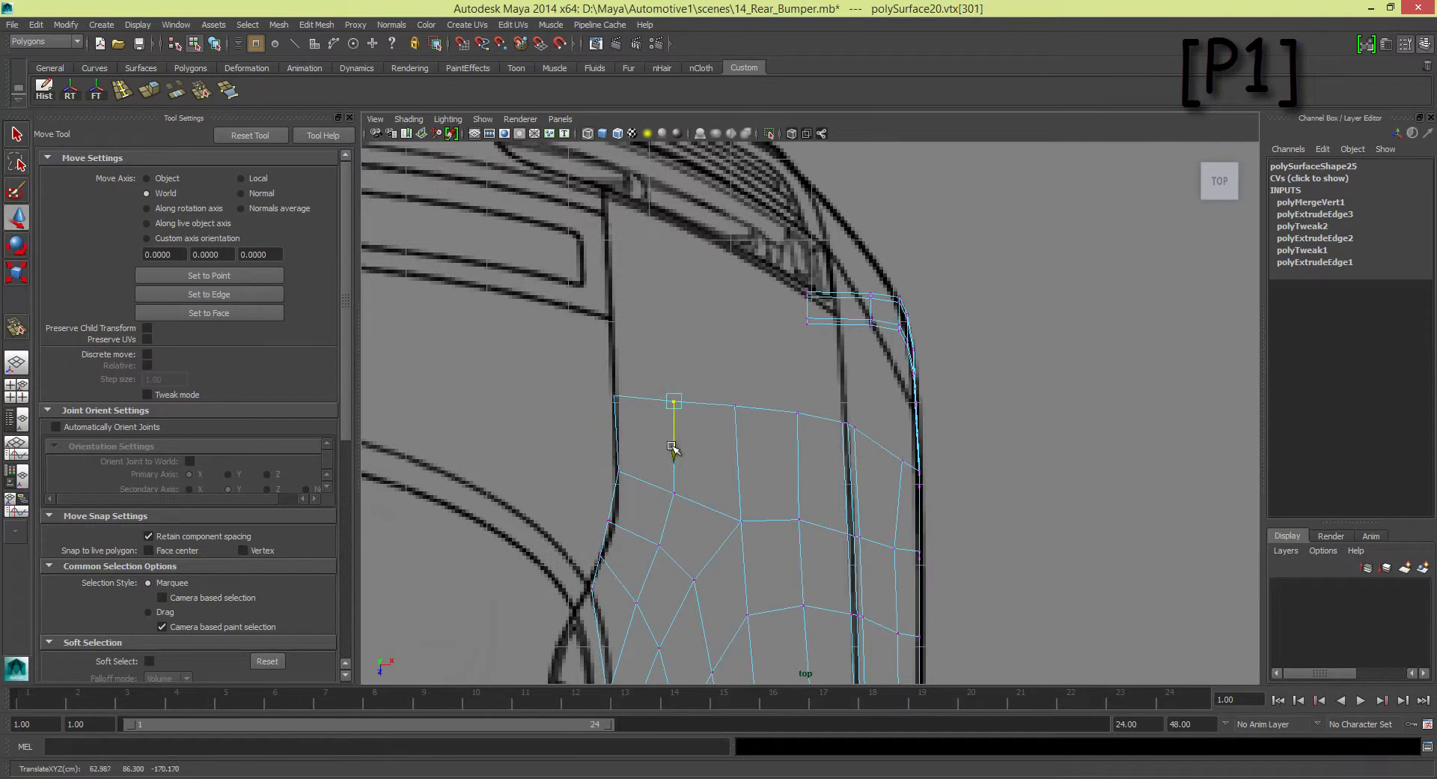
pyautogui.click(673, 492)
pyautogui.keyDown('alt'); pyautogui.moveTo(673, 545); pyautogui.dragTo(668, 485, button='middle'); pyautogui.keyUp('alt')
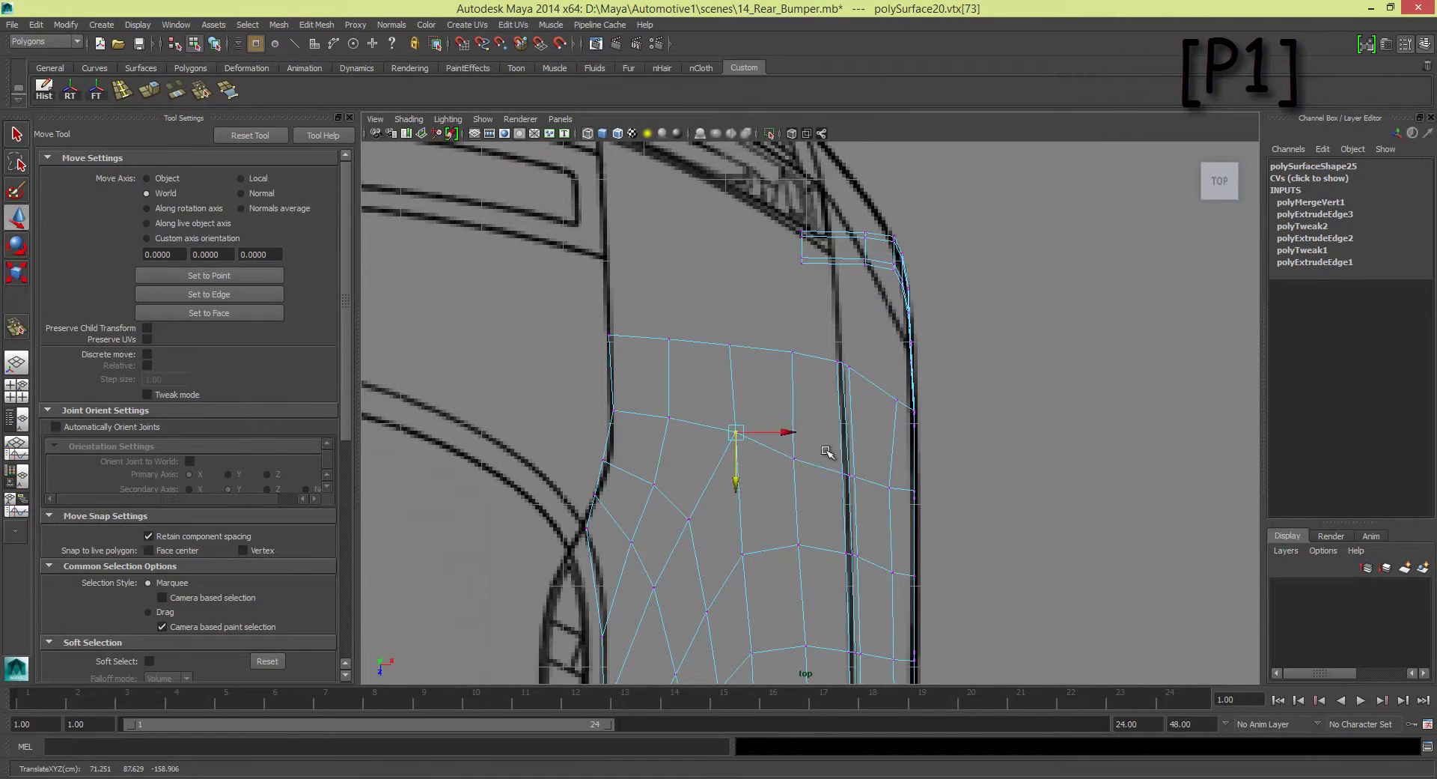
pyautogui.click(648, 417)
pyautogui.press('space')
pyautogui.press('space')
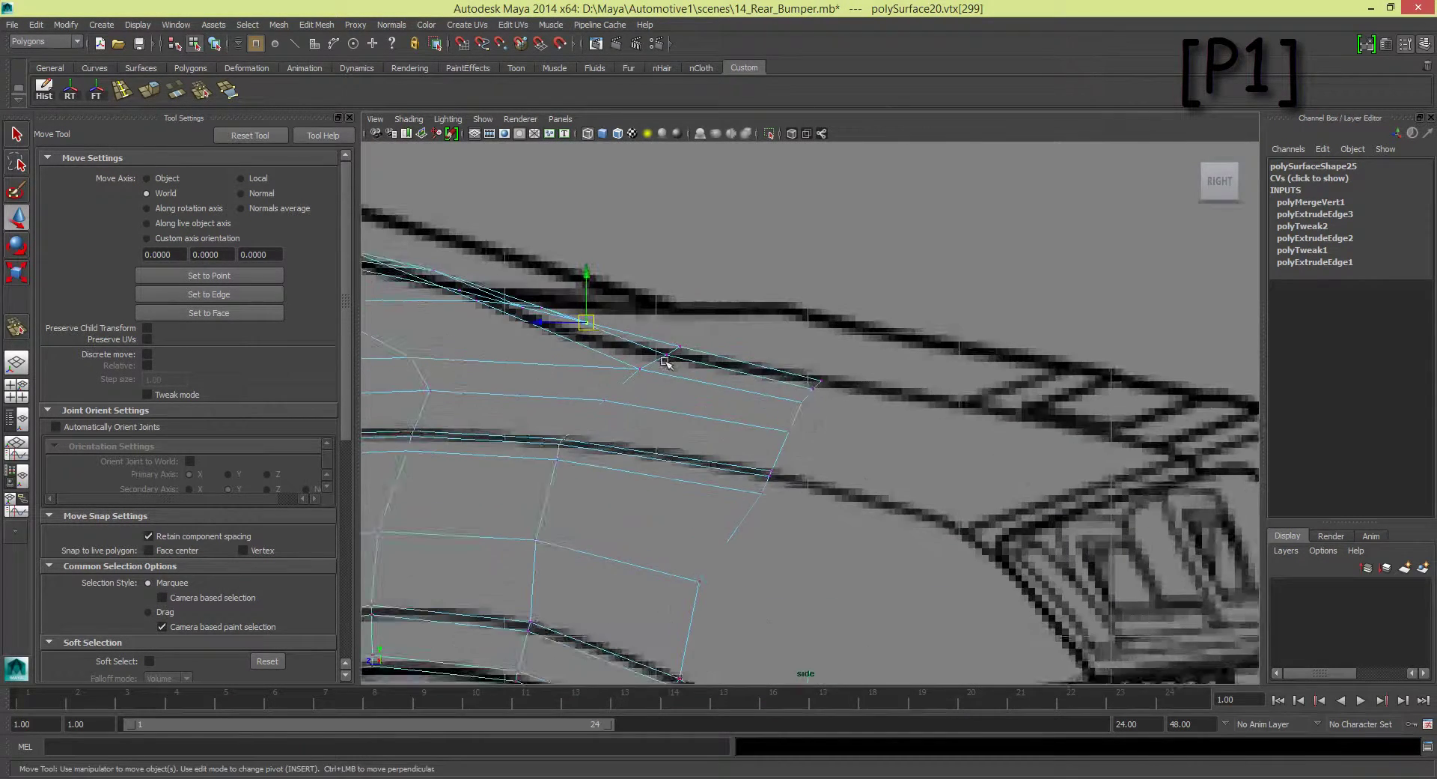
pyautogui.scroll(3, 709, 333)
pyautogui.press('space')
pyautogui.press('space')
pyautogui.press('space')
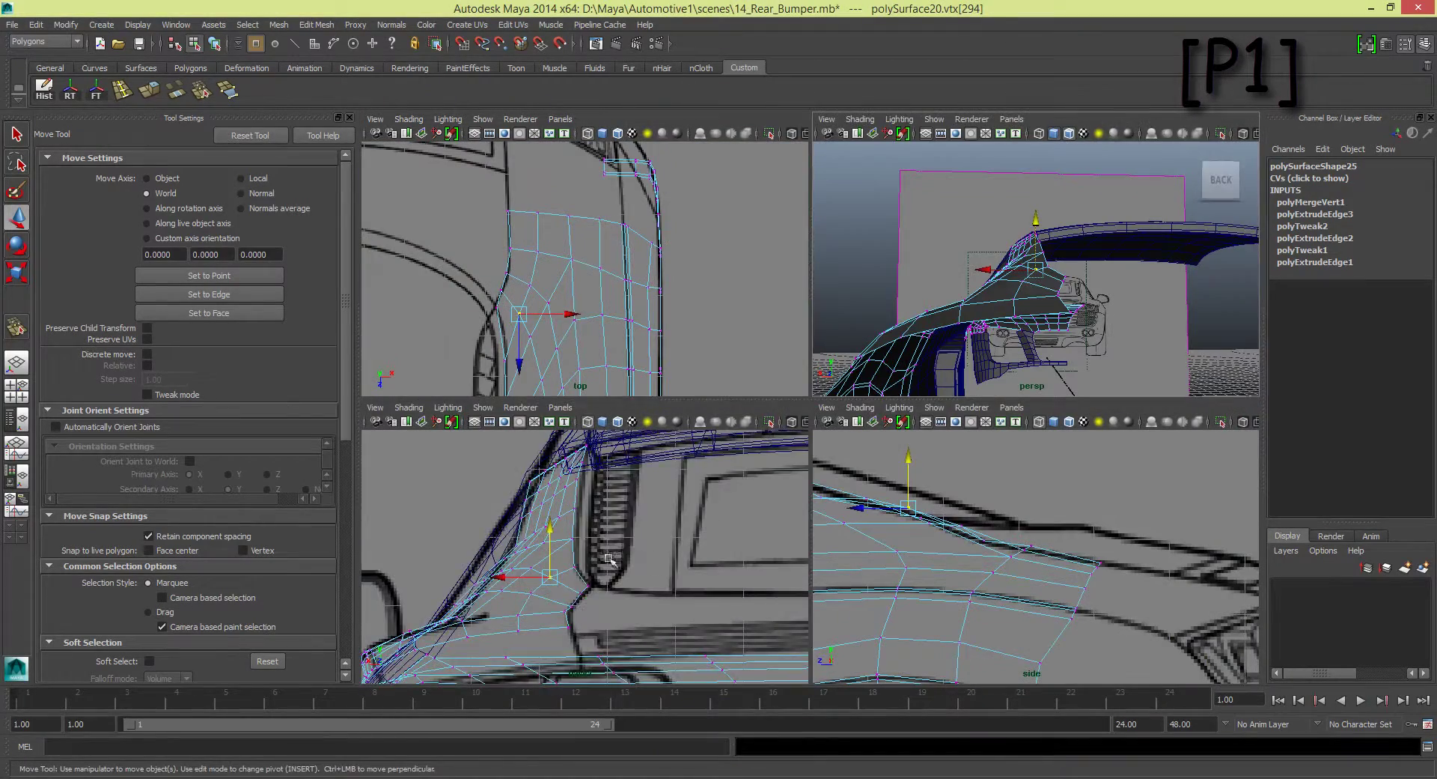
pyautogui.click(629, 535)
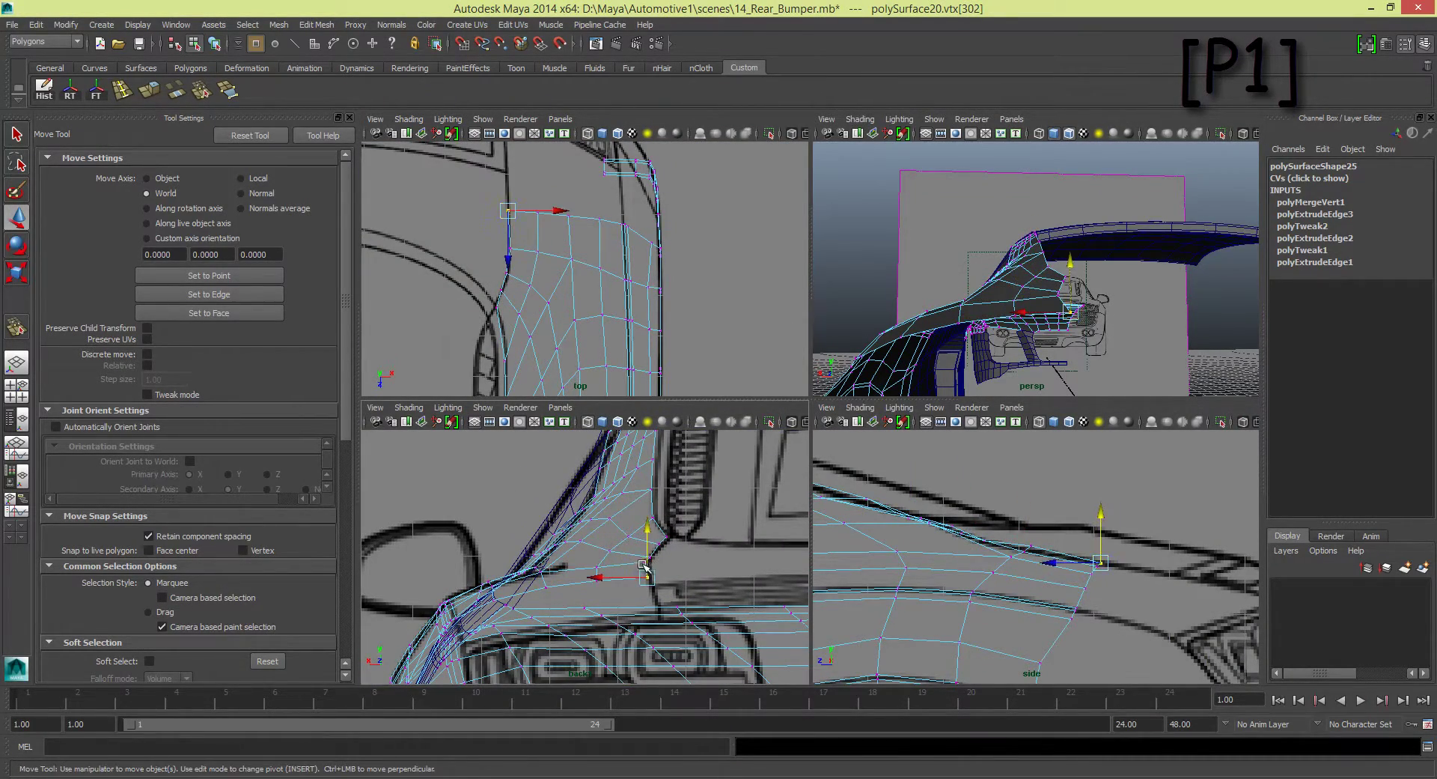
pyautogui.click(658, 540)
# Step: Raise an extension vertex onto the blueprint line and orbit to check the fender surface
pyautogui.press('space')
pyautogui.press('space')
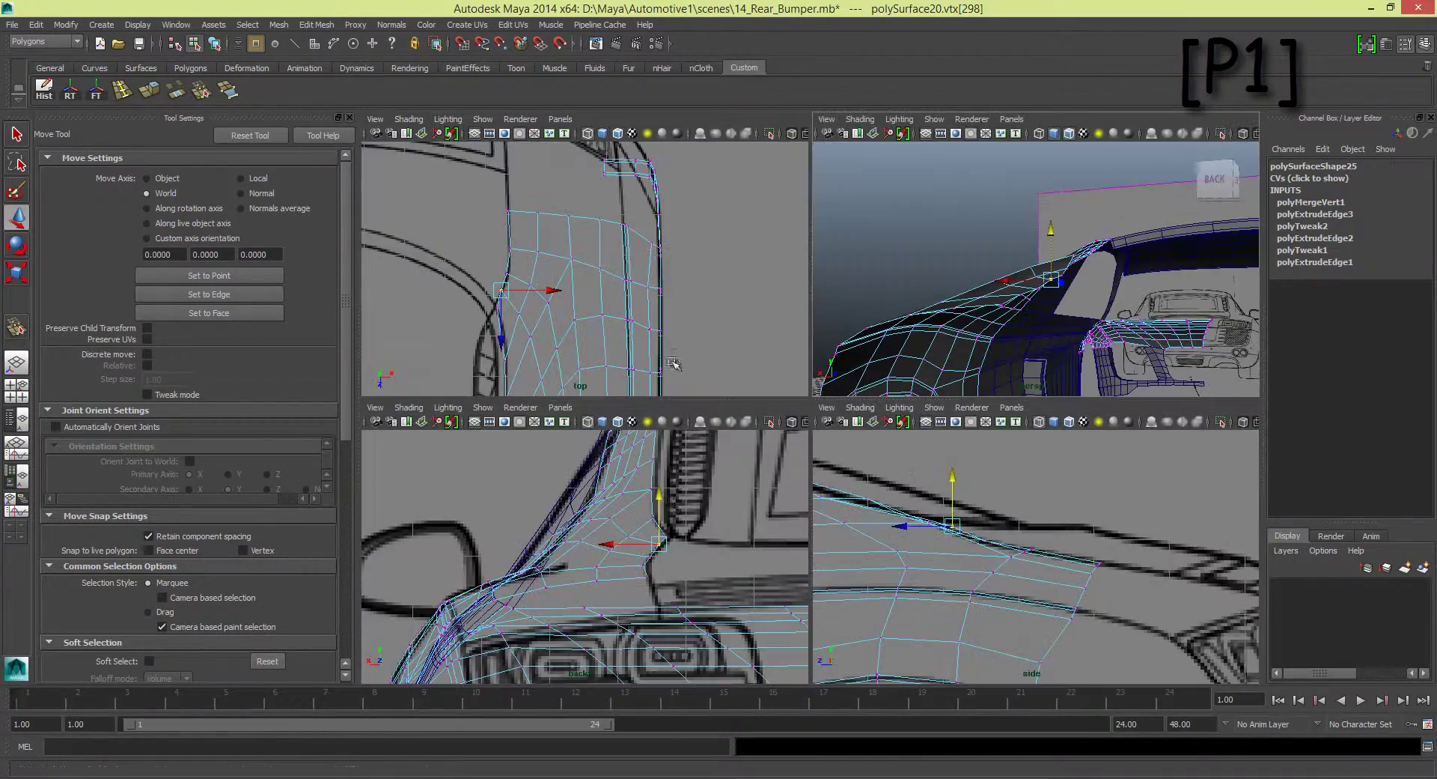
pyautogui.moveTo(952, 475); pyautogui.dragTo(953, 476)
pyautogui.press('space')
pyautogui.moveTo(831, 322)
pyautogui.keyDown('alt'); pyautogui.mouseDown()
pyautogui.moveTo(873, 330)
pyautogui.moveTo(828, 430)
pyautogui.mouseUp(); pyautogui.keyUp('alt')
pyautogui.click(775, 402)
pyautogui.press('space')
pyautogui.press('space')
pyautogui.click(828, 440)
pyautogui.press('space')
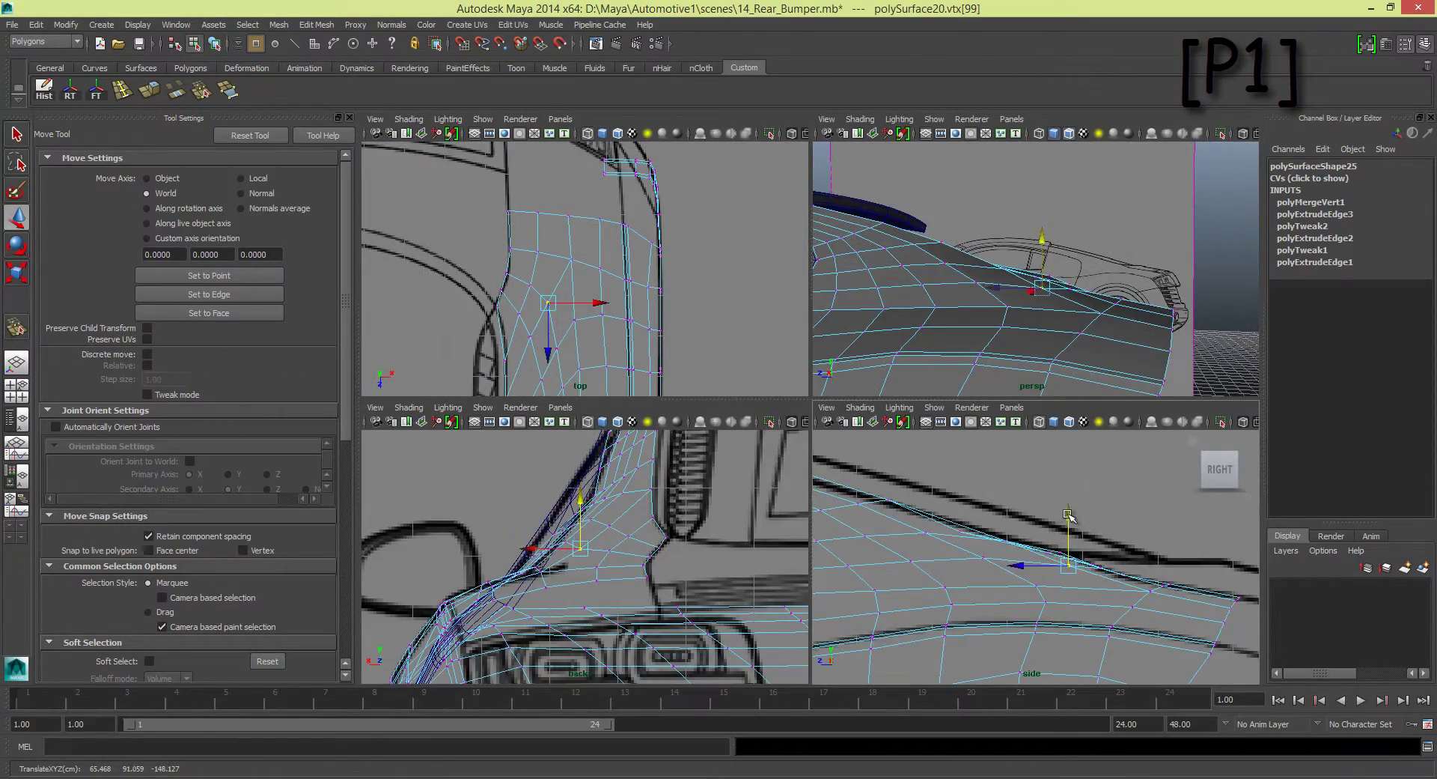
pyautogui.press('space')
pyautogui.keyDown('alt'); pyautogui.moveTo(667, 366); pyautogui.dragTo(871, 410); pyautogui.keyUp('alt')
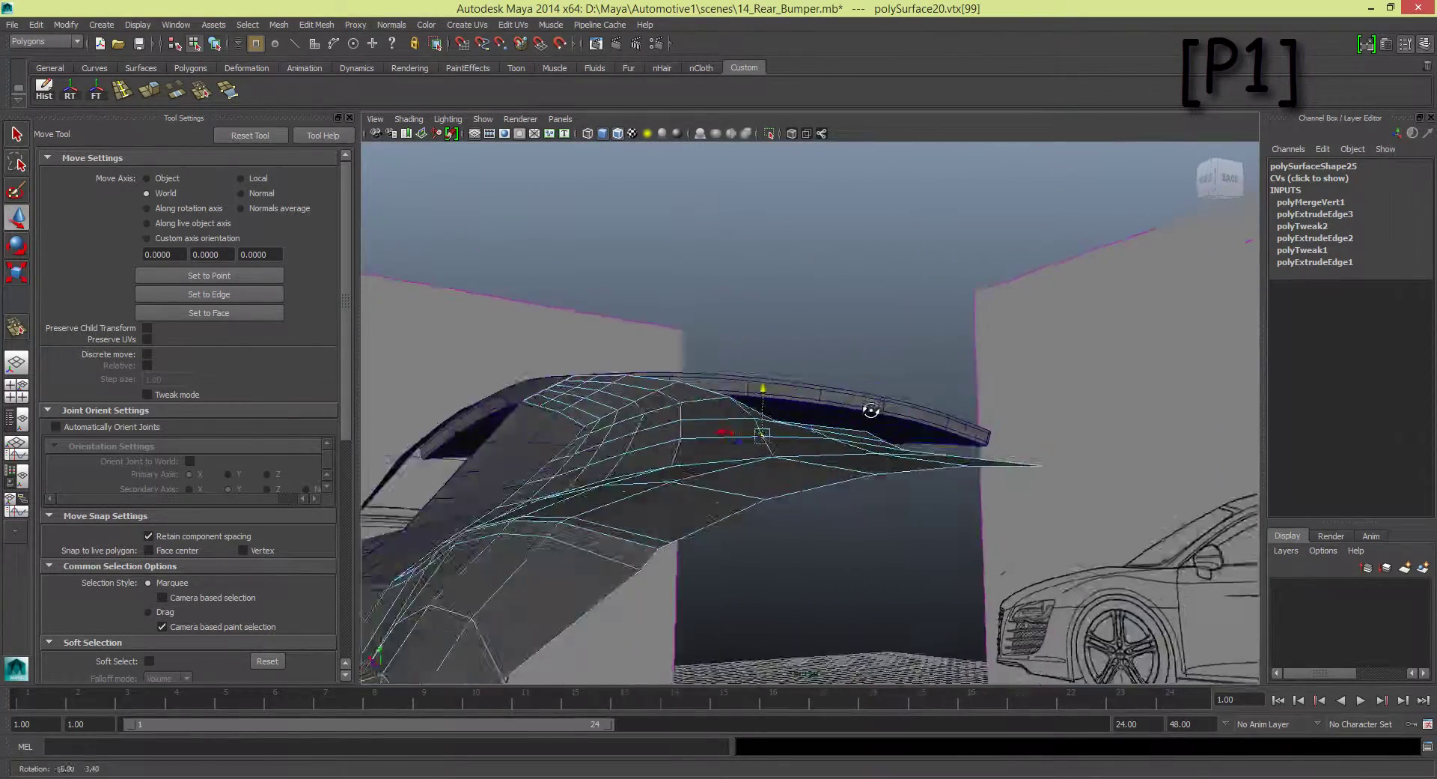
pyautogui.press('space')
# Step: Adjust the vertices at the arch corner, checking the bumper mesh from several angles
pyautogui.click(1006, 546)
pyautogui.press('space')
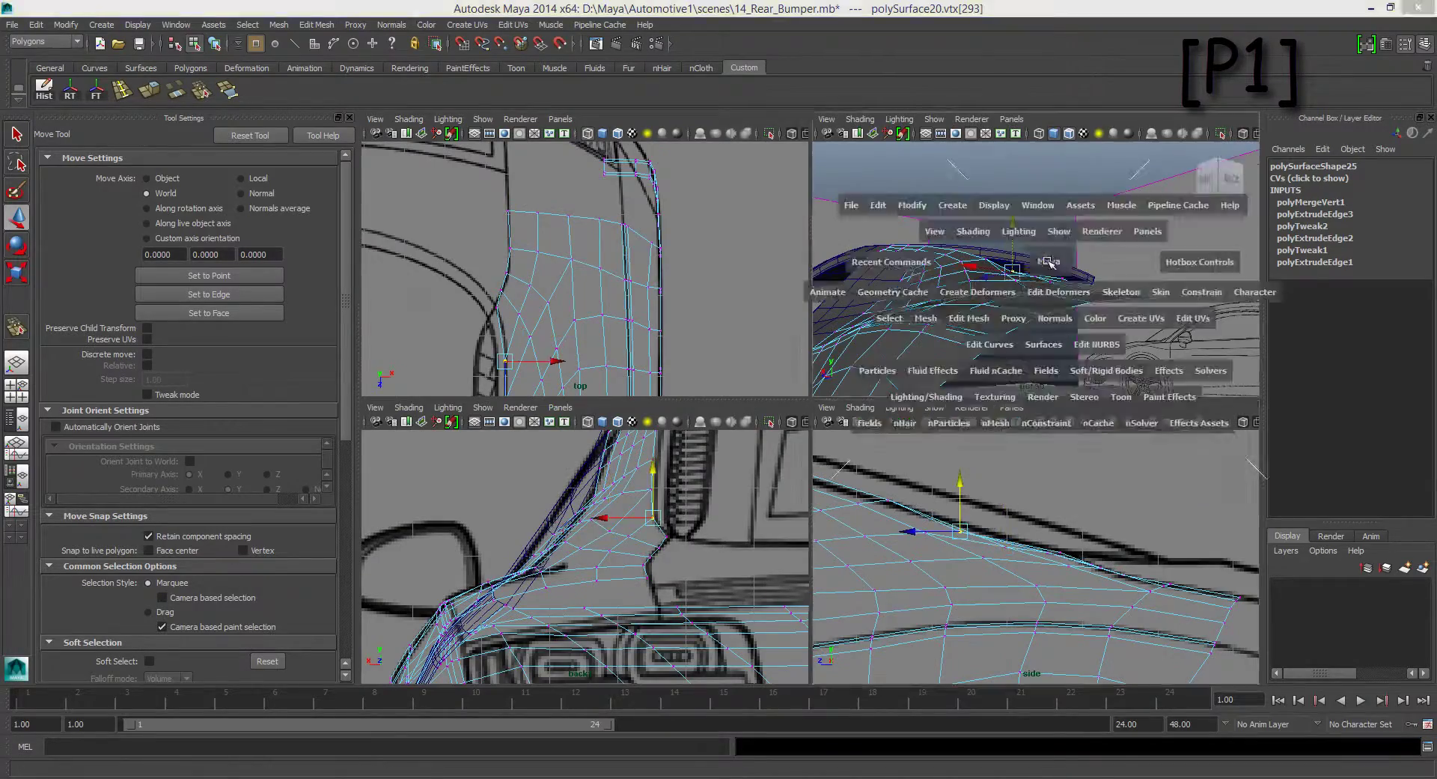
pyautogui.keyDown('alt'); pyautogui.moveTo(1033, 336); pyautogui.dragTo(898, 336); pyautogui.keyUp('alt')
pyautogui.click(866, 481)
pyautogui.press('space')
pyautogui.keyDown('alt'); pyautogui.moveTo(633, 310); pyautogui.dragTo(653, 189, button='middle'); pyautogui.keyUp('alt')
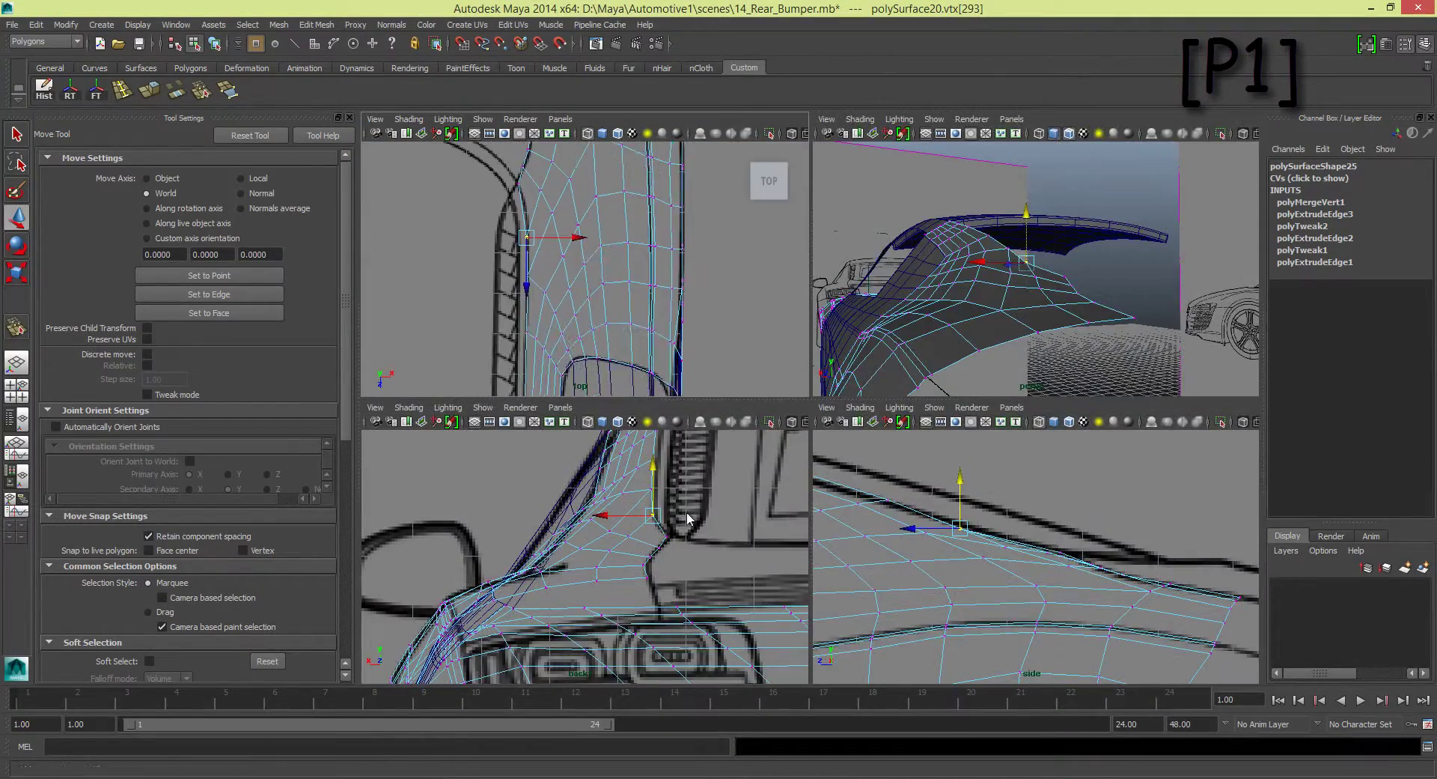
pyautogui.press('space')
pyautogui.click(922, 328)
pyautogui.press('space')
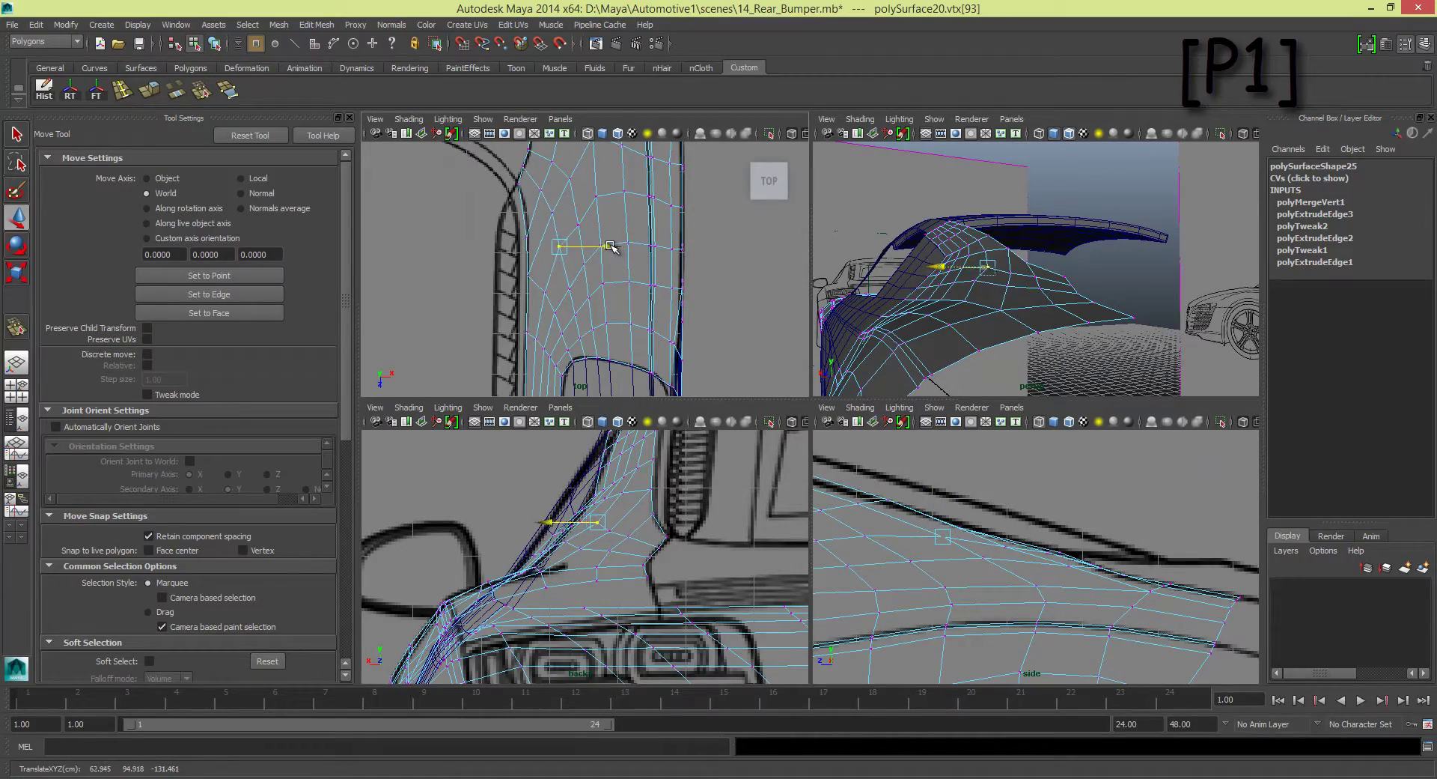
pyautogui.press('space')
pyautogui.moveTo(1068, 311)
pyautogui.keyDown('alt'); pyautogui.mouseDown()
pyautogui.moveTo(627, 389)
pyautogui.moveTo(705, 384)
pyautogui.moveTo(721, 411)
pyautogui.moveTo(742, 404)
pyautogui.mouseUp(); pyautogui.keyUp('alt')
pyautogui.scroll(3, 705, 383)
# Step: Move extension-edge vertices along their normals to blend the strip into the fender
pyautogui.click(712, 362)
pyautogui.scroll(-3, 712, 362)
pyautogui.scroll(3, 742, 404)
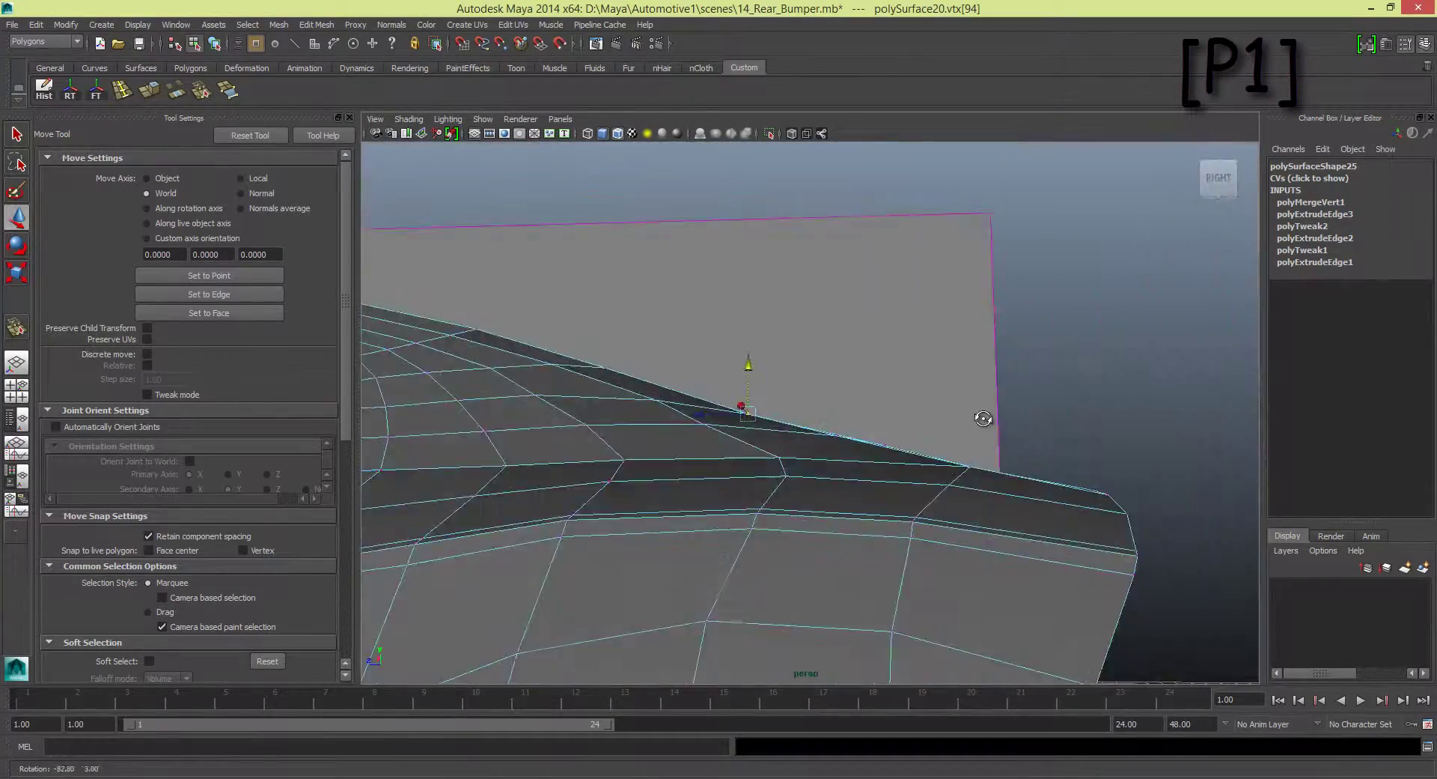
pyautogui.scroll(-3, 741, 405)
pyautogui.click(701, 496)
pyautogui.click(241, 193)
pyautogui.click(687, 499)
pyautogui.moveTo(687, 499)
pyautogui.keyDown('alt'); pyautogui.mouseDown()
pyautogui.moveTo(675, 426)
pyautogui.moveTo(738, 386)
pyautogui.moveTo(786, 404)
pyautogui.moveTo(1053, 424)
pyautogui.moveTo(1020, 395)
pyautogui.mouseUp(); pyautogui.keyUp('alt')
# Step: Orbit around the car body in the back view and select the whole bumper object
pyautogui.press('space')
pyautogui.press('space')
pyautogui.moveTo(848, 408)
pyautogui.keyDown('alt'); pyautogui.mouseDown()
pyautogui.moveTo(1004, 347)
pyautogui.moveTo(861, 404)
pyautogui.mouseUp(); pyautogui.keyUp('alt')
pyautogui.press('space')
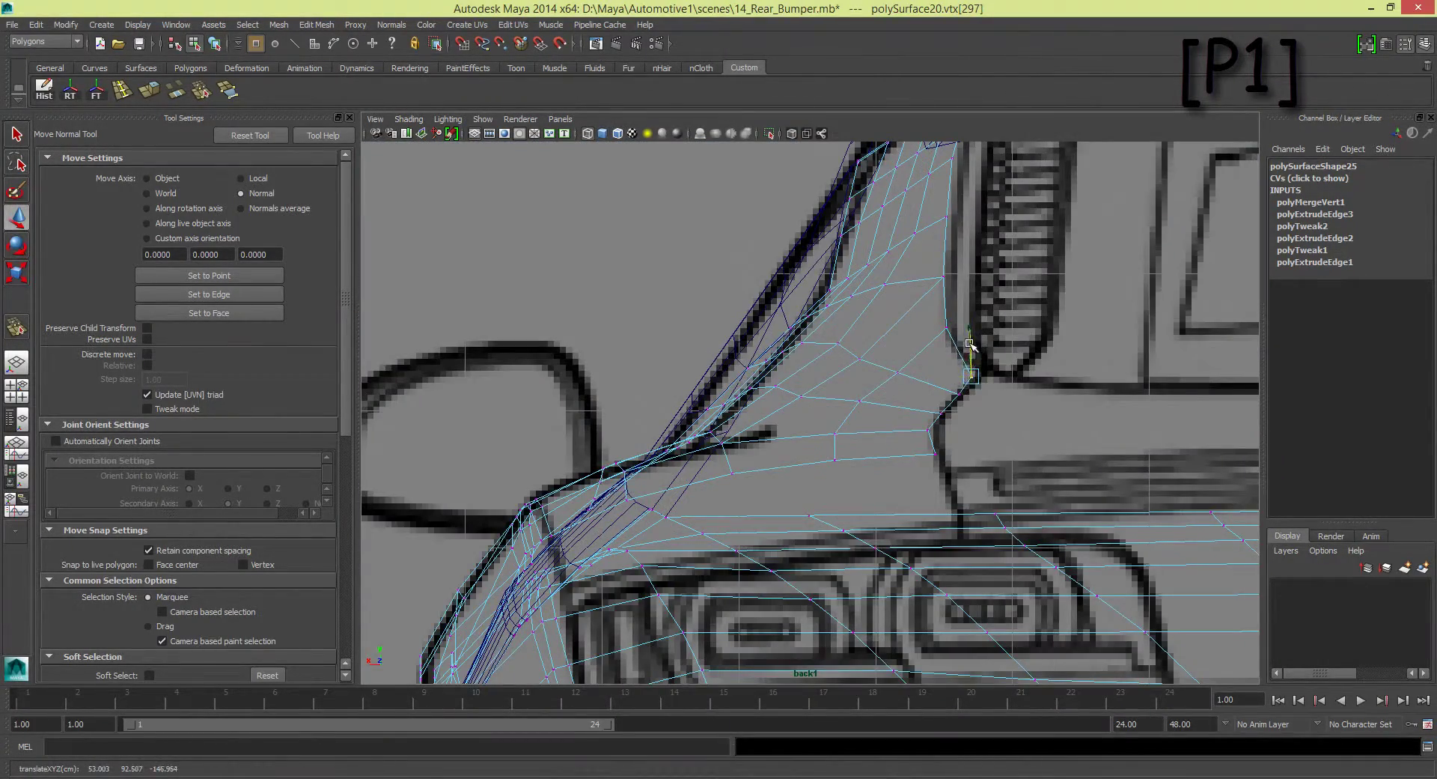
pyautogui.press('space')
pyautogui.press('space')
pyautogui.moveTo(953, 334)
pyautogui.keyDown('alt'); pyautogui.mouseDown()
pyautogui.moveTo(1100, 317)
pyautogui.moveTo(1000, 394)
pyautogui.moveTo(771, 411)
pyautogui.moveTo(801, 305)
pyautogui.mouseUp(); pyautogui.keyUp('alt')
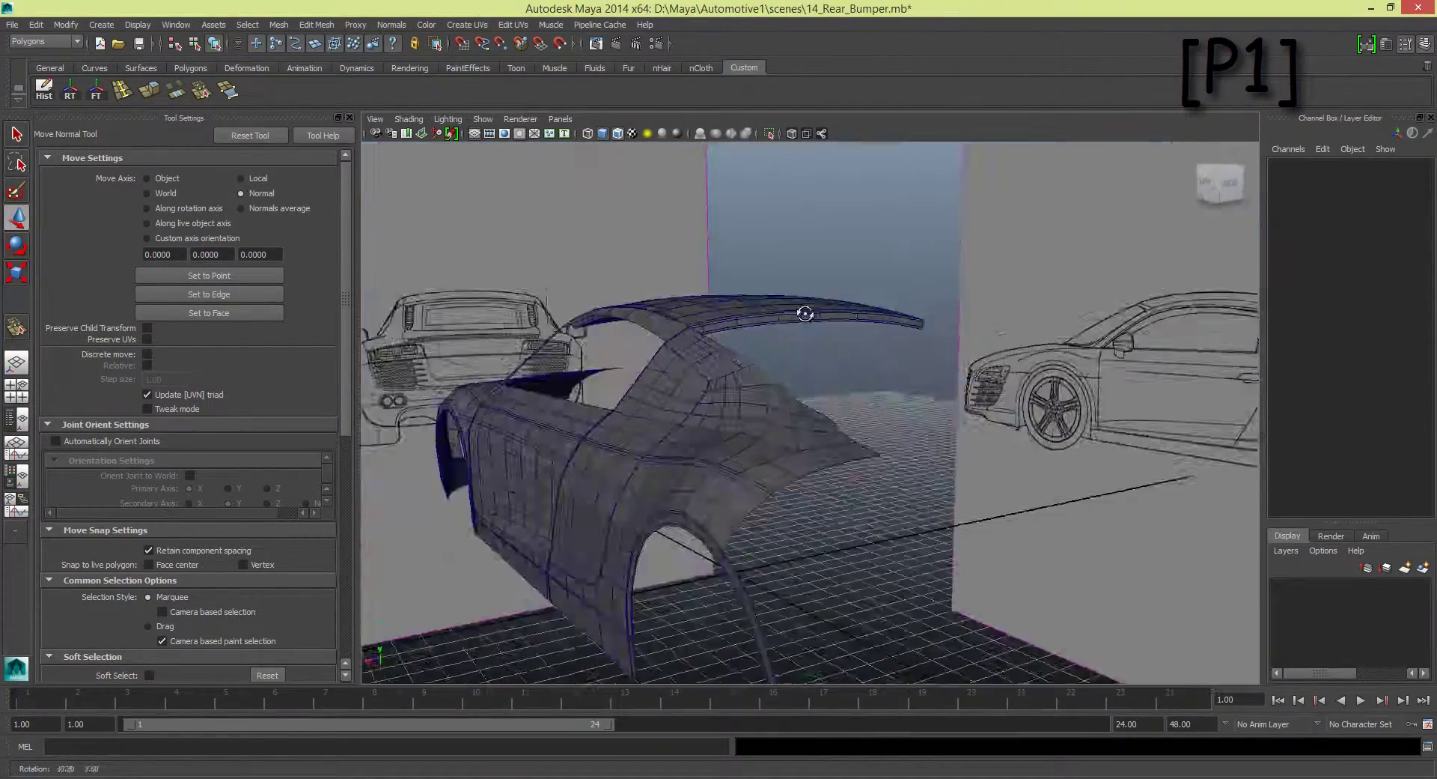
pyautogui.press('F8')
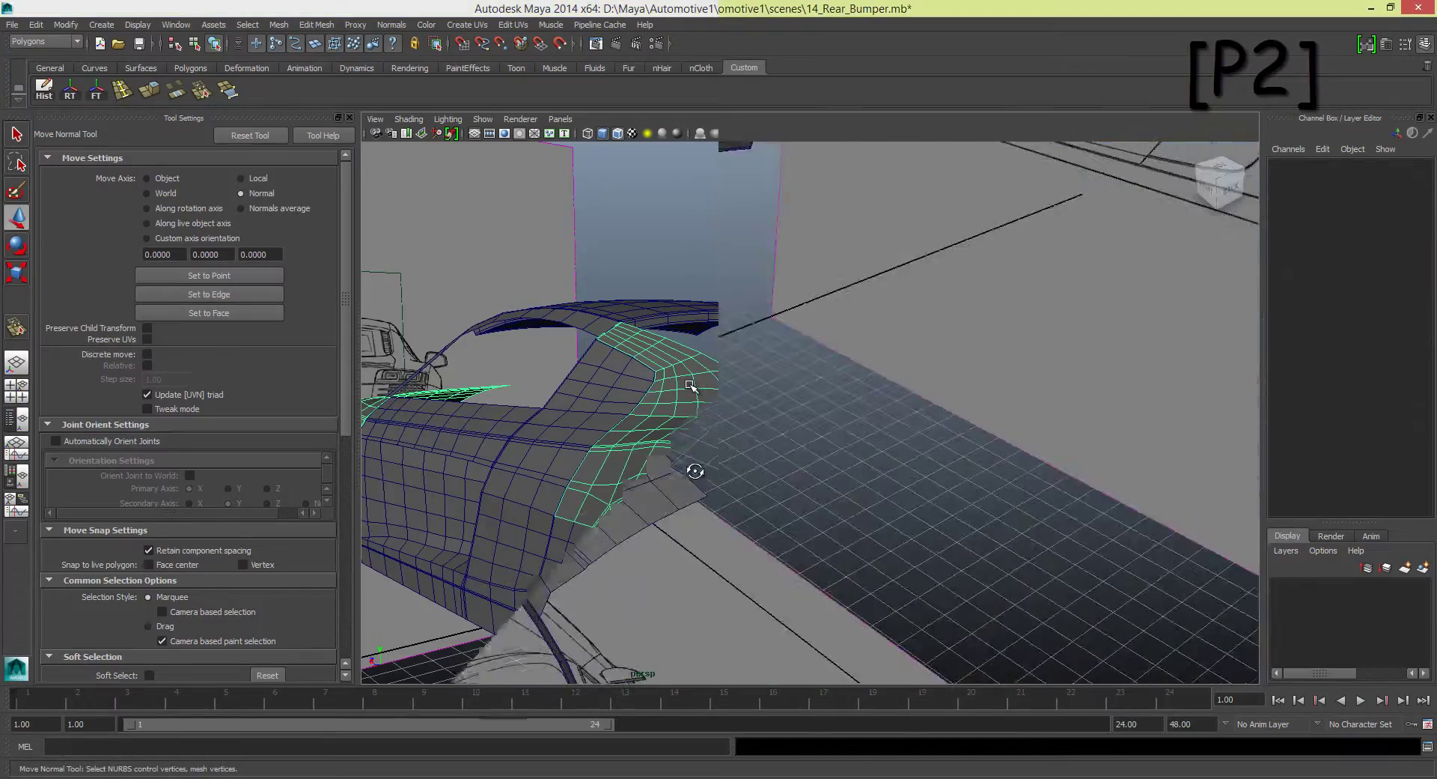
# Step: Frame the bumper end in the side view and pick a vertex there with the Move tool
pyautogui.keyDown('alt'); pyautogui.moveTo(694, 474); pyautogui.dragTo(527, 485); pyautogui.keyUp('alt')
pyautogui.press('space')
pyautogui.press('space')
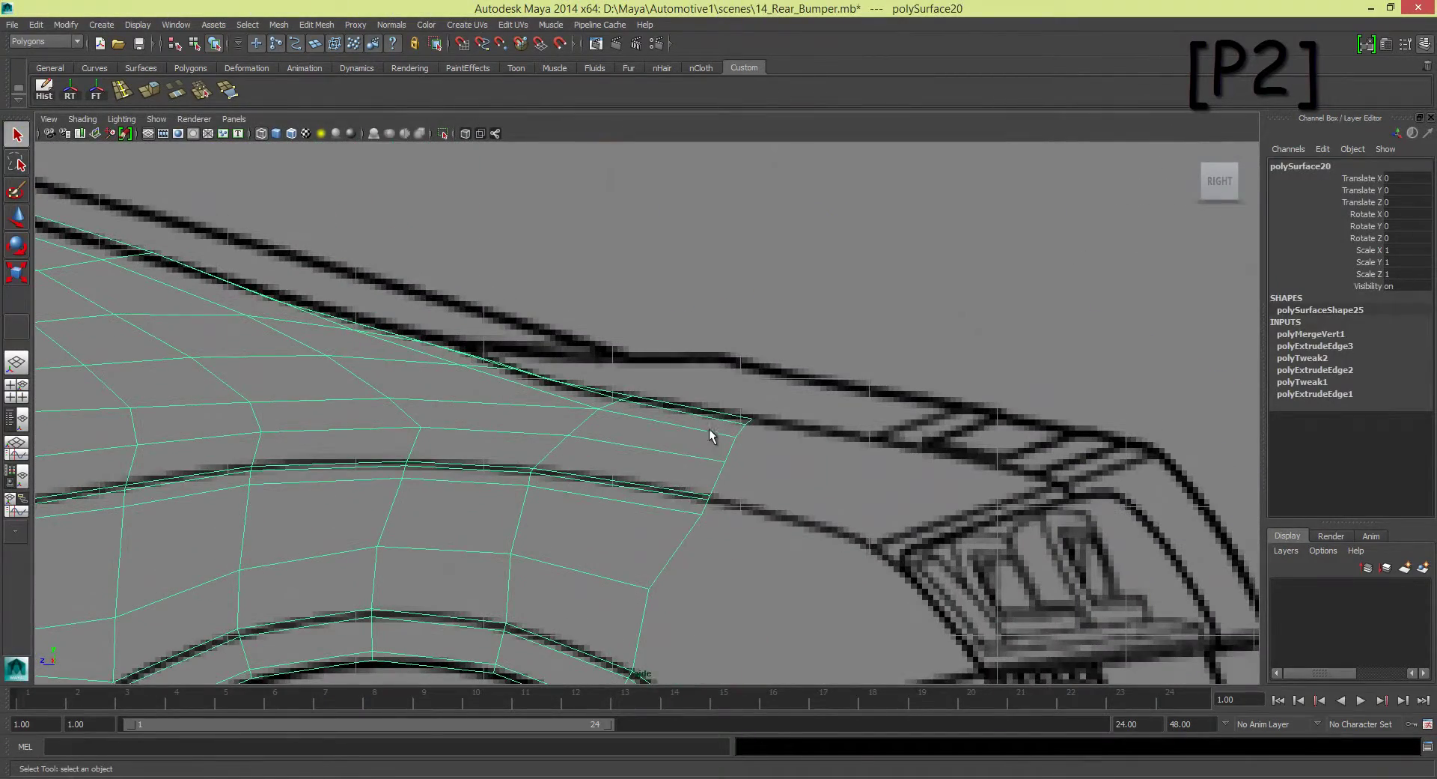
pyautogui.press('F8')
pyautogui.click(689, 413)
pyautogui.press('w')
pyautogui.press('space')
pyautogui.press('space')
pyautogui.moveTo(741, 359)
pyautogui.keyDown('alt'); pyautogui.mouseDown()
pyautogui.moveTo(640, 482)
pyautogui.moveTo(686, 497)
pyautogui.mouseUp(); pyautogui.keyUp('alt')
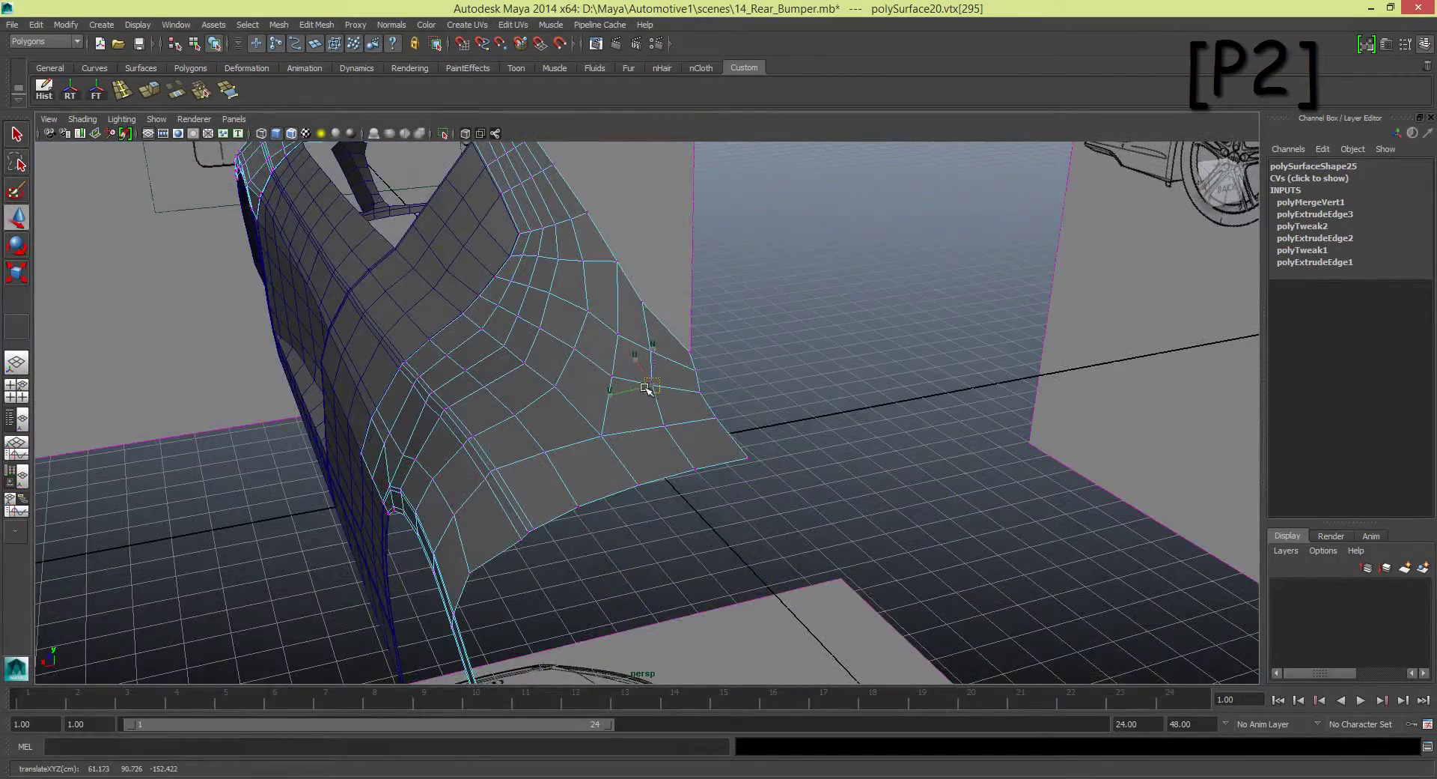
pyautogui.keyDown('alt'); pyautogui.moveTo(646, 389); pyautogui.dragTo(771, 369); pyautogui.keyUp('alt')
pyautogui.press('space')
pyautogui.press('space')
pyautogui.moveTo(823, 447)
pyautogui.keyDown('alt'); pyautogui.mouseDown(button='right')
pyautogui.moveTo(848, 446)
pyautogui.moveTo(809, 389)
pyautogui.mouseUp(button='right'); pyautogui.keyUp('alt')
pyautogui.moveTo(808, 389)
pyautogui.keyDown('alt'); pyautogui.mouseDown(button='middle')
pyautogui.moveTo(781, 344)
pyautogui.moveTo(703, 407)
pyautogui.mouseUp(button='middle'); pyautogui.keyUp('alt')
pyautogui.press('space')
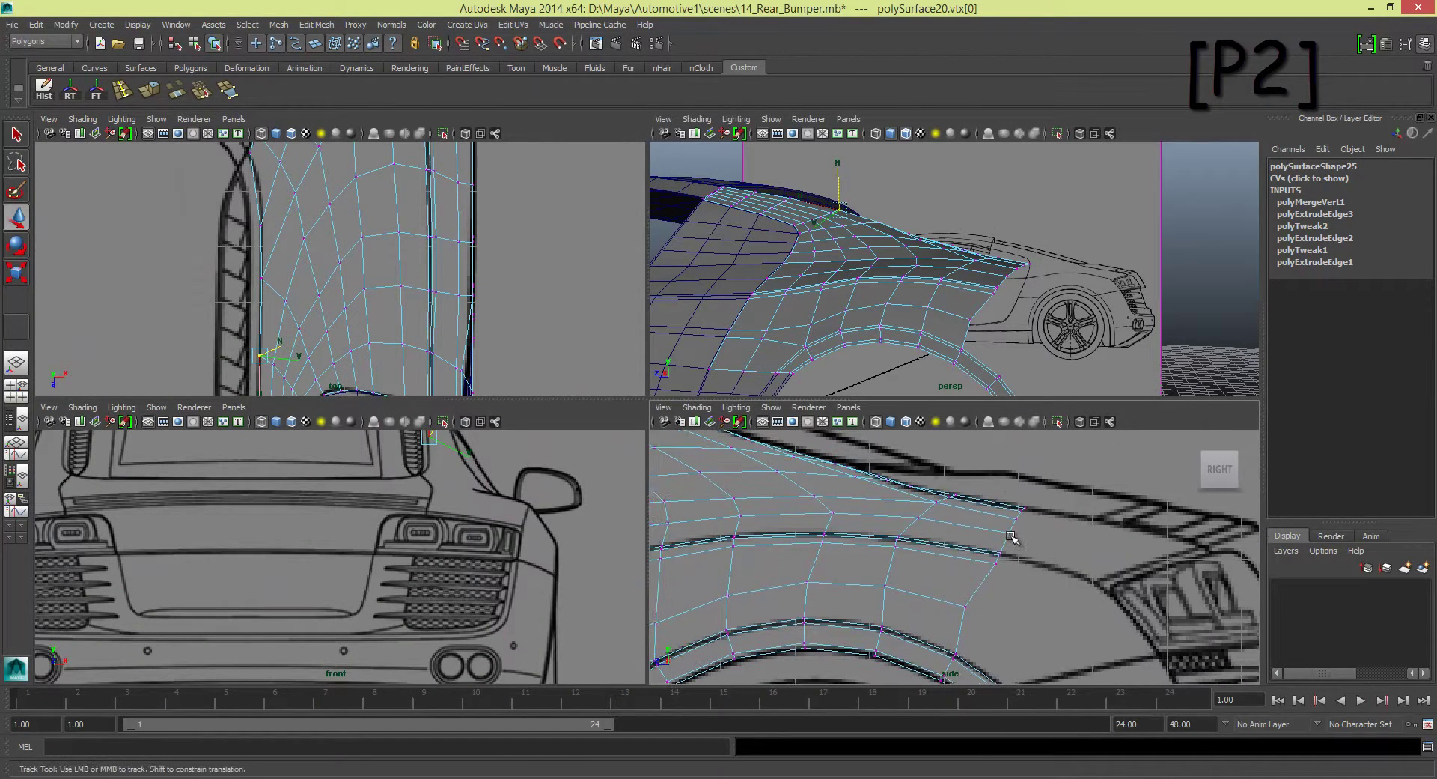
# Step: Extrude the fender's rear border edges and drag the new strip down and back toward the bumper
pyautogui.moveTo(1012, 538); pyautogui.dragTo(902, 477, button='right')
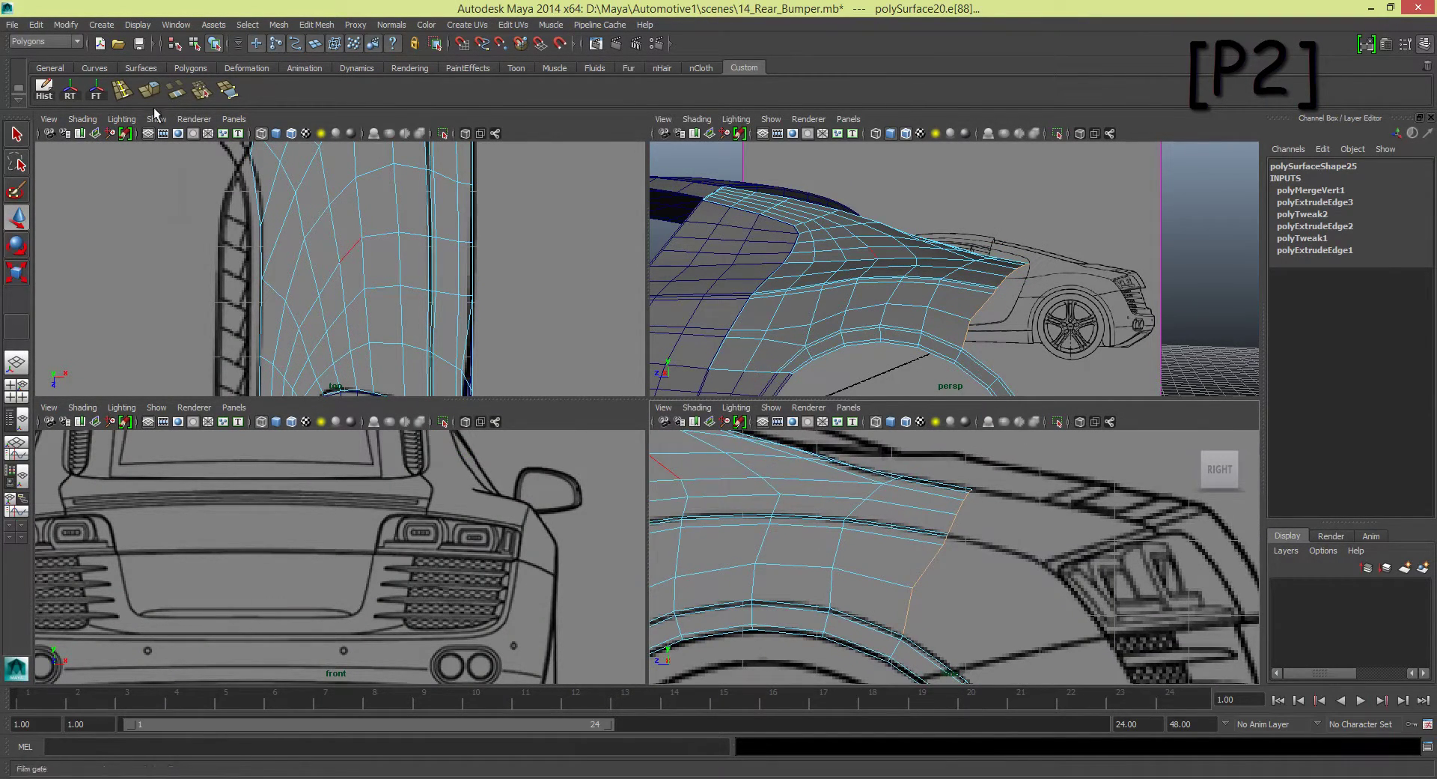
pyautogui.hotkey('ctrl', 'e')
pyautogui.keyDown('alt'); pyautogui.moveTo(1059, 557); pyautogui.dragTo(951, 508, button='middle'); pyautogui.keyUp('alt')
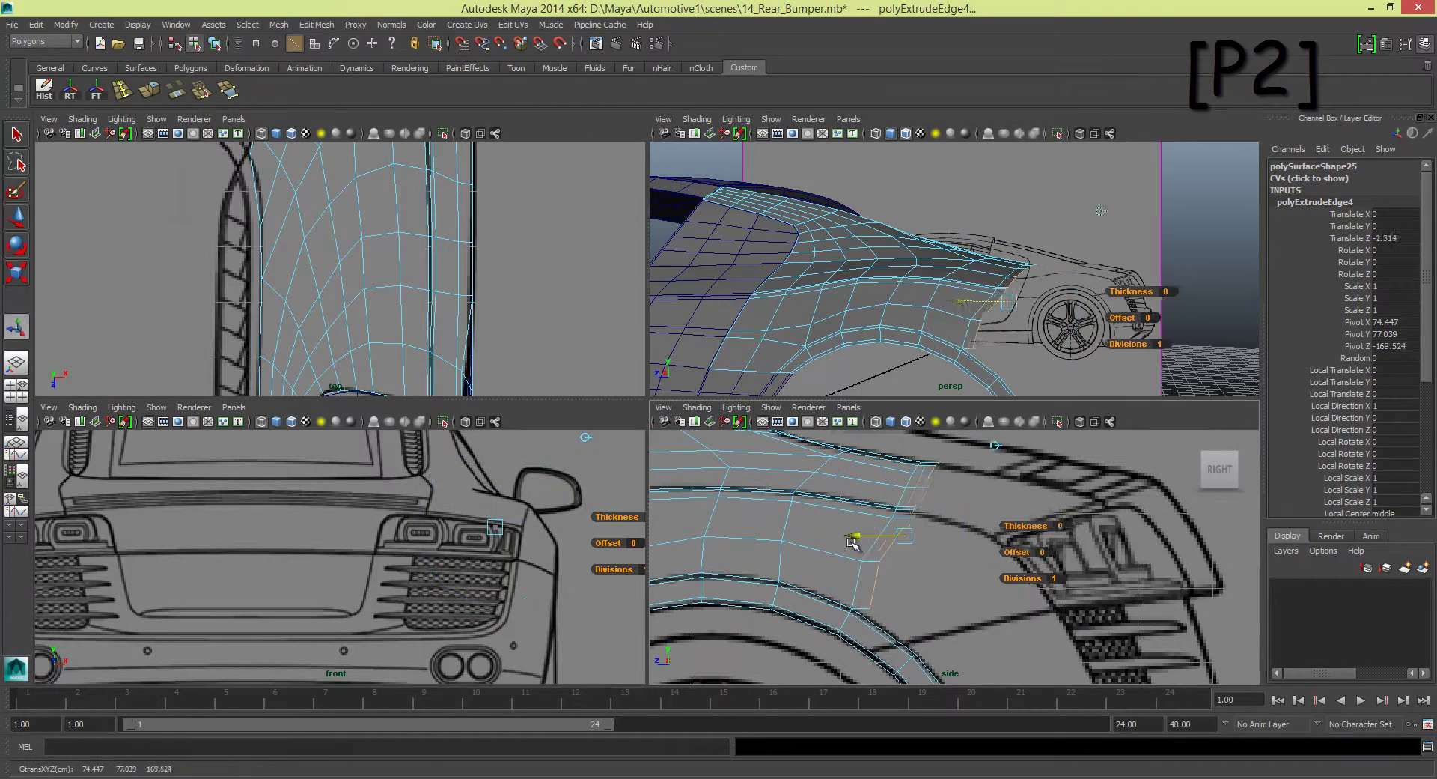
pyautogui.moveTo(886, 534); pyautogui.dragTo(964, 550)
pyautogui.moveTo(966, 502); pyautogui.dragTo(979, 564)
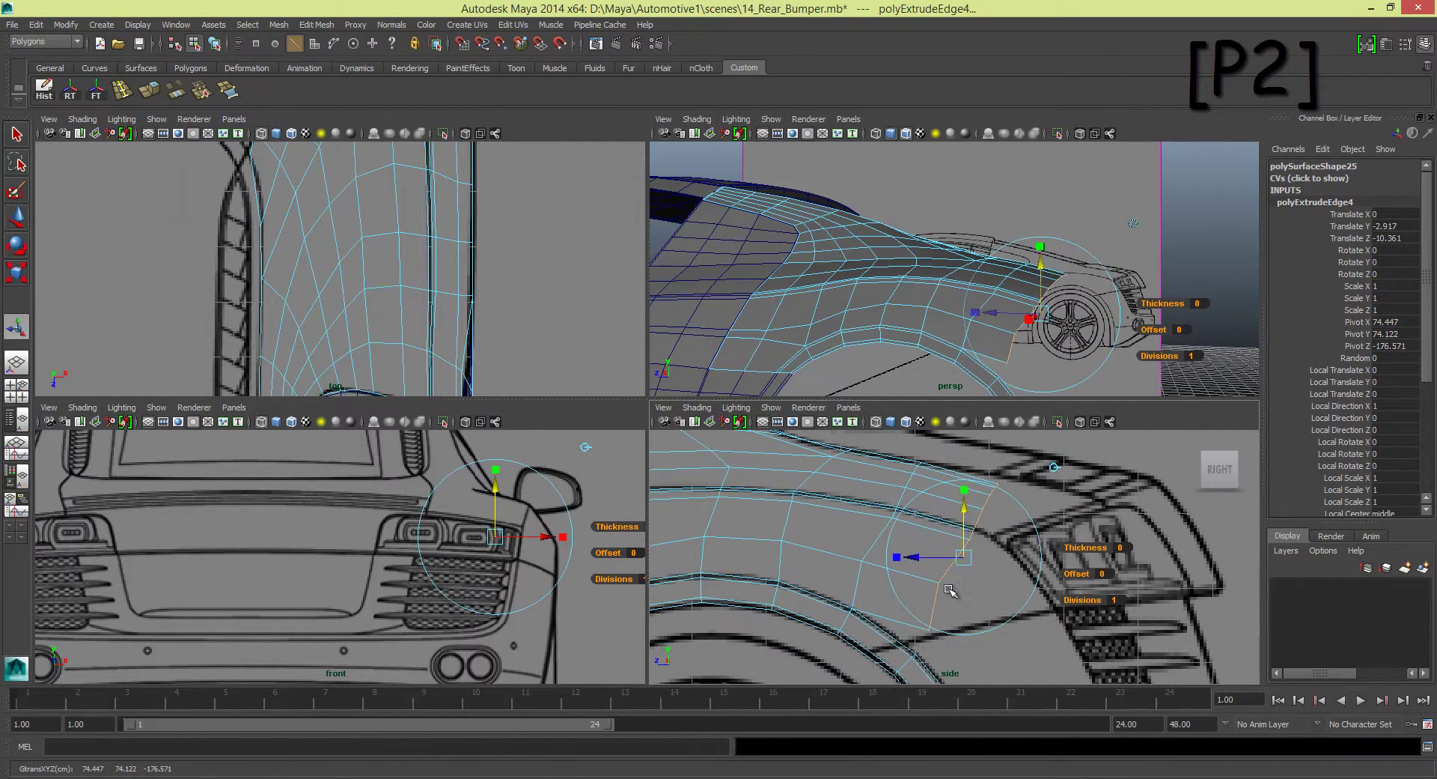
# Step: Reframe the side and top views around the new strip and select its end vertex
pyautogui.press('t')
pyautogui.scroll(5, 881, 522)
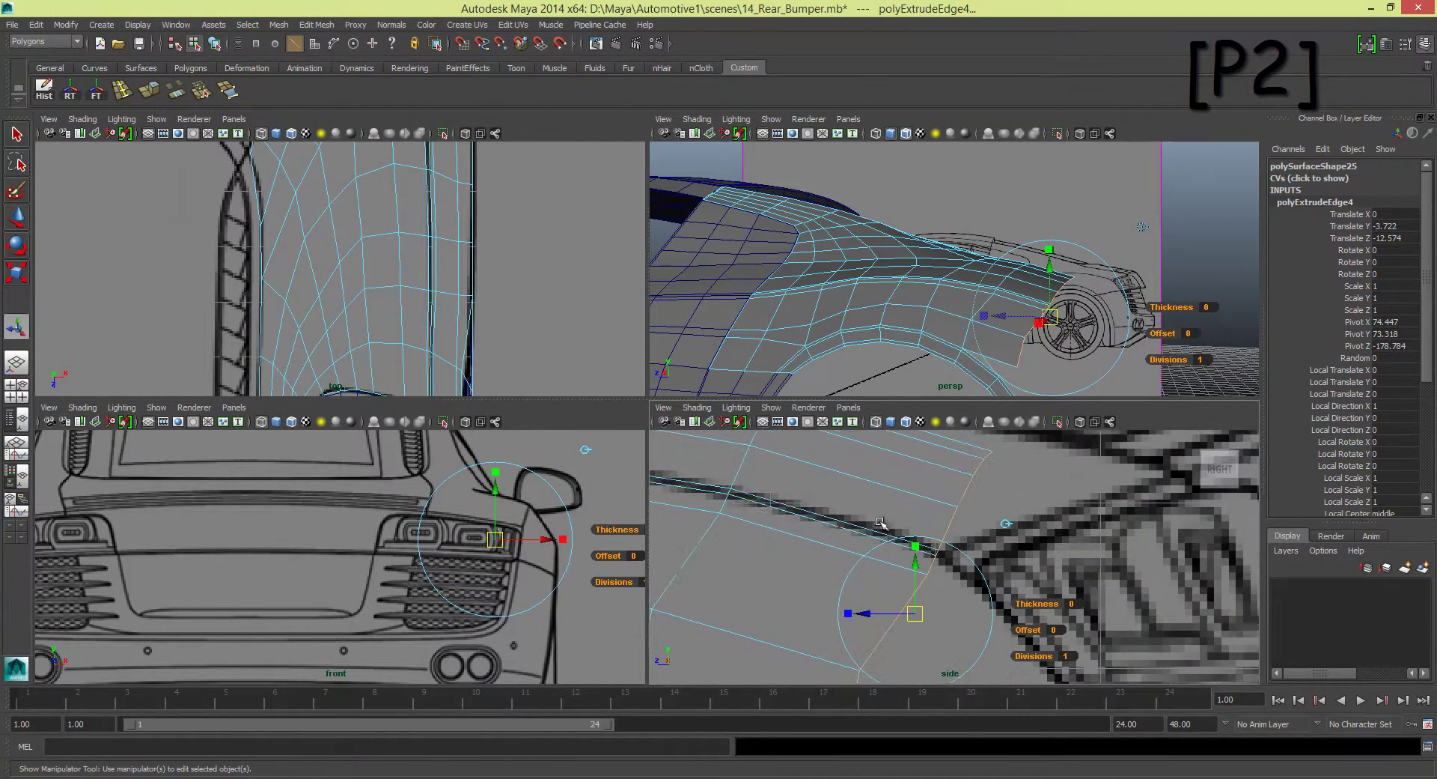
pyautogui.keyDown('alt'); pyautogui.moveTo(923, 558); pyautogui.dragTo(957, 631, button='middle'); pyautogui.keyUp('alt')
pyautogui.scroll(-5, 378, 225)
pyautogui.keyDown('alt'); pyautogui.moveTo(378, 201); pyautogui.dragTo(367, 271, button='middle'); pyautogui.keyUp('alt')
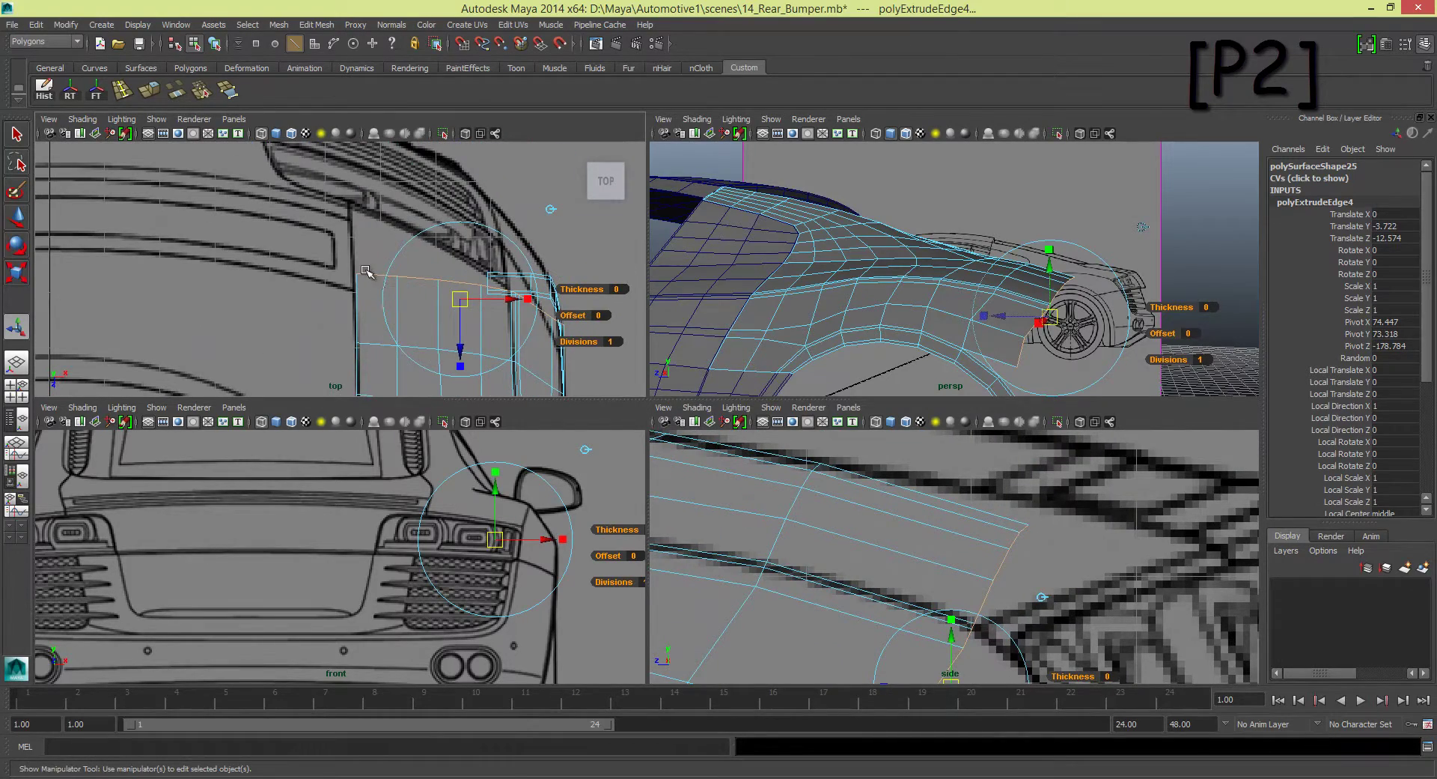
pyautogui.press('F9')
pyautogui.click(356, 288)
# Step: Move a neighbouring strip vertex down onto the top-view blueprint
pyautogui.press('w')
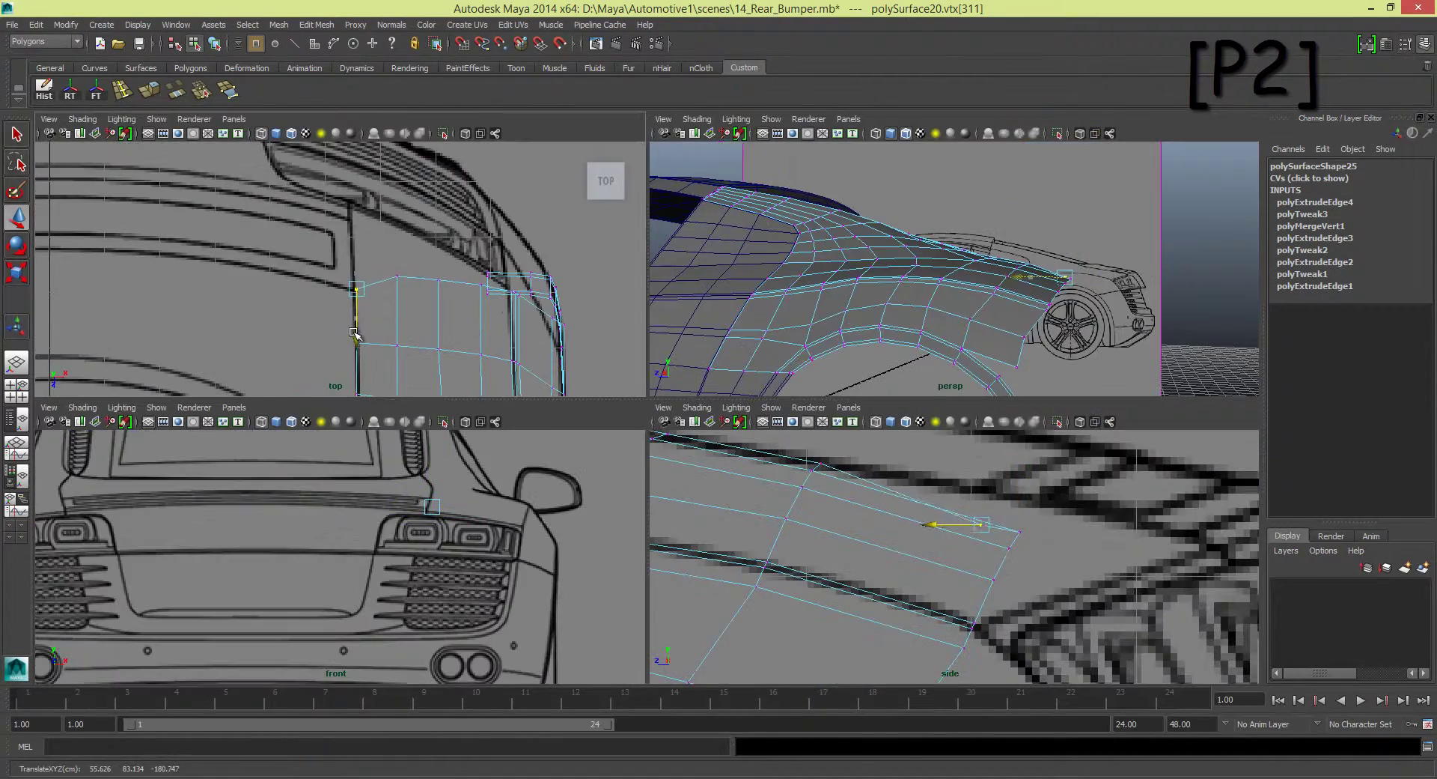
pyautogui.click(397, 278)
pyautogui.moveTo(397, 329); pyautogui.dragTo(401, 338)
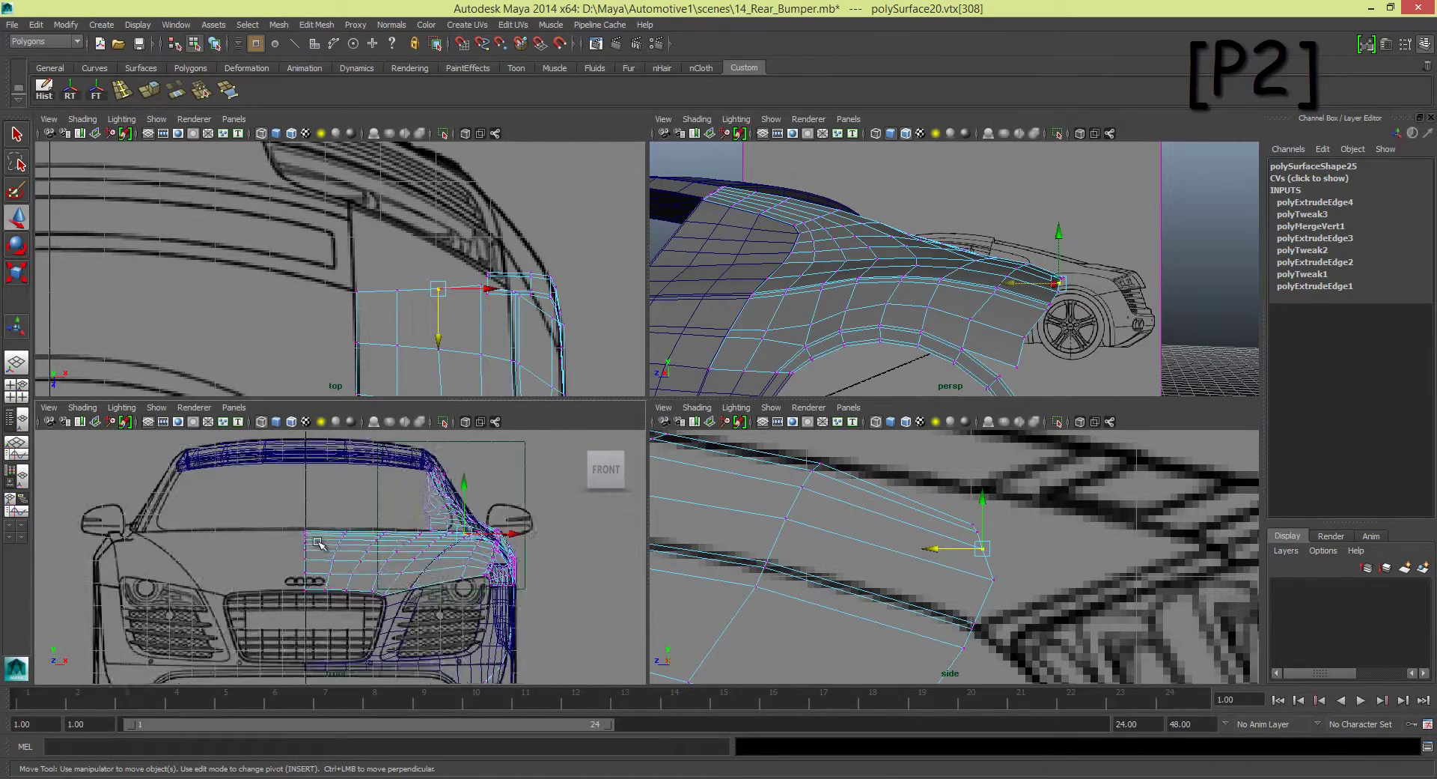
pyautogui.keyDown('alt'); pyautogui.moveTo(369, 507); pyautogui.dragTo(352, 527, button='middle'); pyautogui.keyUp('alt')
# Step: Switch a panel to the back camera, then raise the new row's inner vertex to the body line
pyautogui.click(49, 407)
pyautogui.click(98, 458)
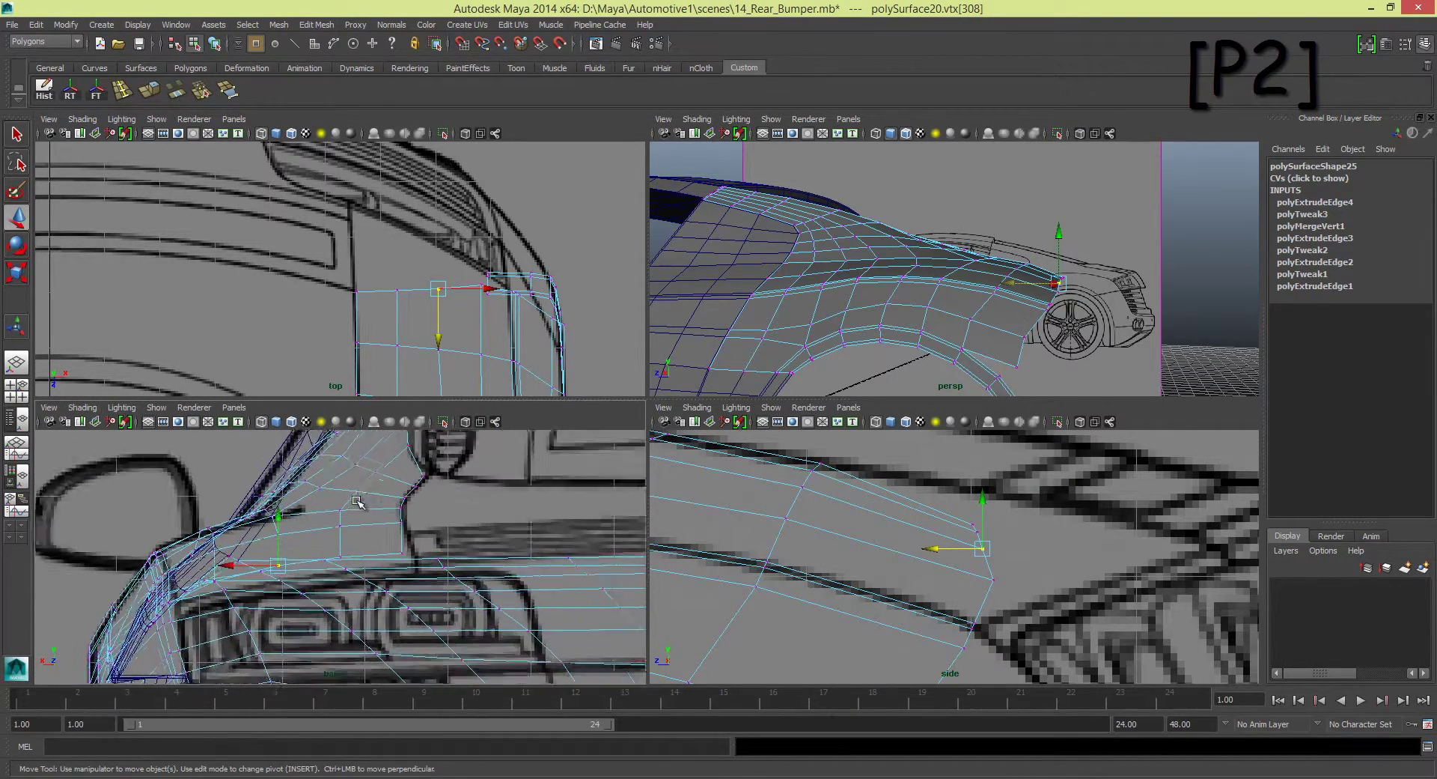
pyautogui.keyDown('alt'); pyautogui.moveTo(314, 554); pyautogui.dragTo(483, 566); pyautogui.keyUp('alt')
pyautogui.scroll(3, 483, 567)
pyautogui.scroll(2, 404, 285)
pyautogui.click(402, 247)
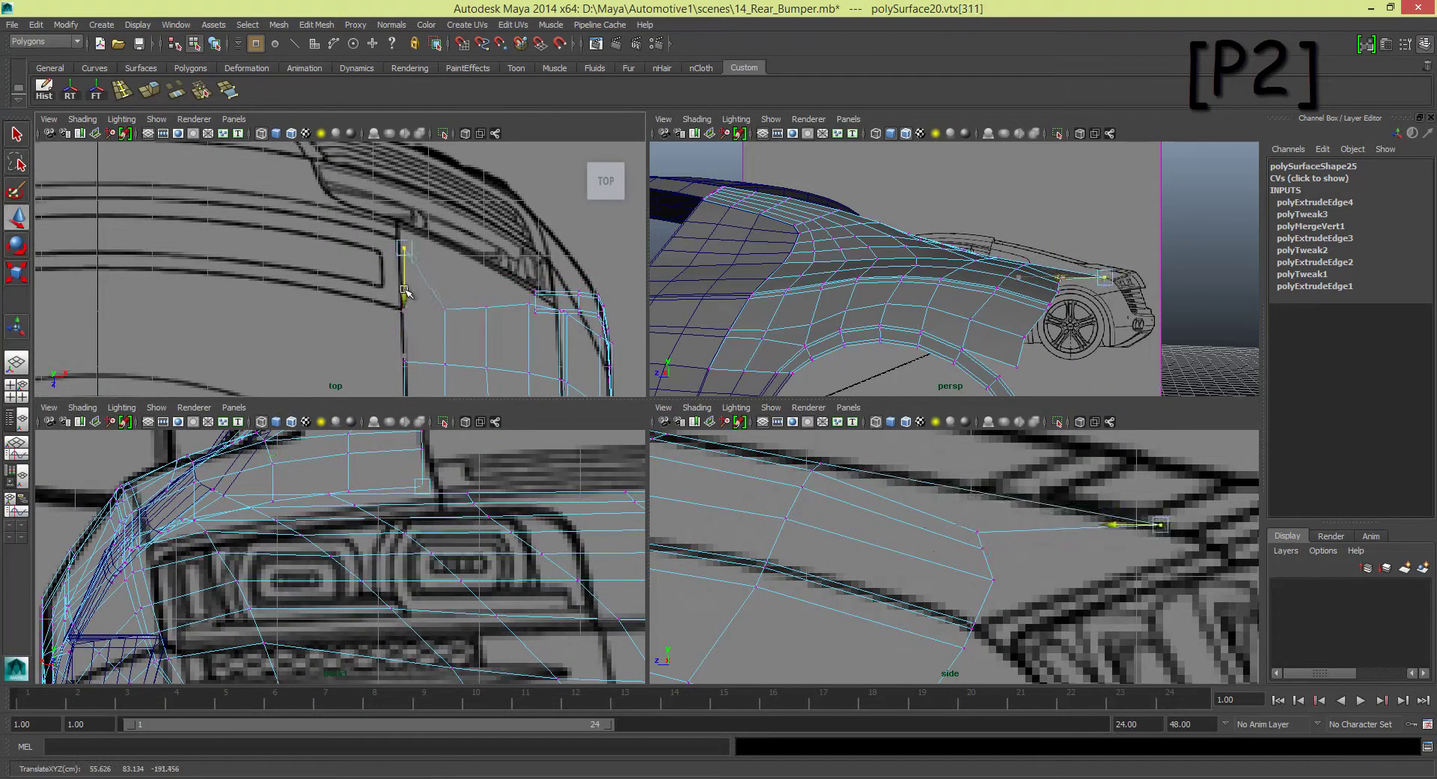
pyautogui.click(434, 354)
pyautogui.moveTo(402, 271)
pyautogui.keyDown('alt'); pyautogui.mouseDown(button='middle')
pyautogui.moveTo(392, 316)
pyautogui.moveTo(425, 257)
pyautogui.mouseUp(button='middle'); pyautogui.keyUp('alt')
pyautogui.click(451, 298)
pyautogui.keyDown('alt'); pyautogui.moveTo(462, 307); pyautogui.dragTo(412, 307, button='middle'); pyautogui.keyUp('alt')
pyautogui.click(442, 296)
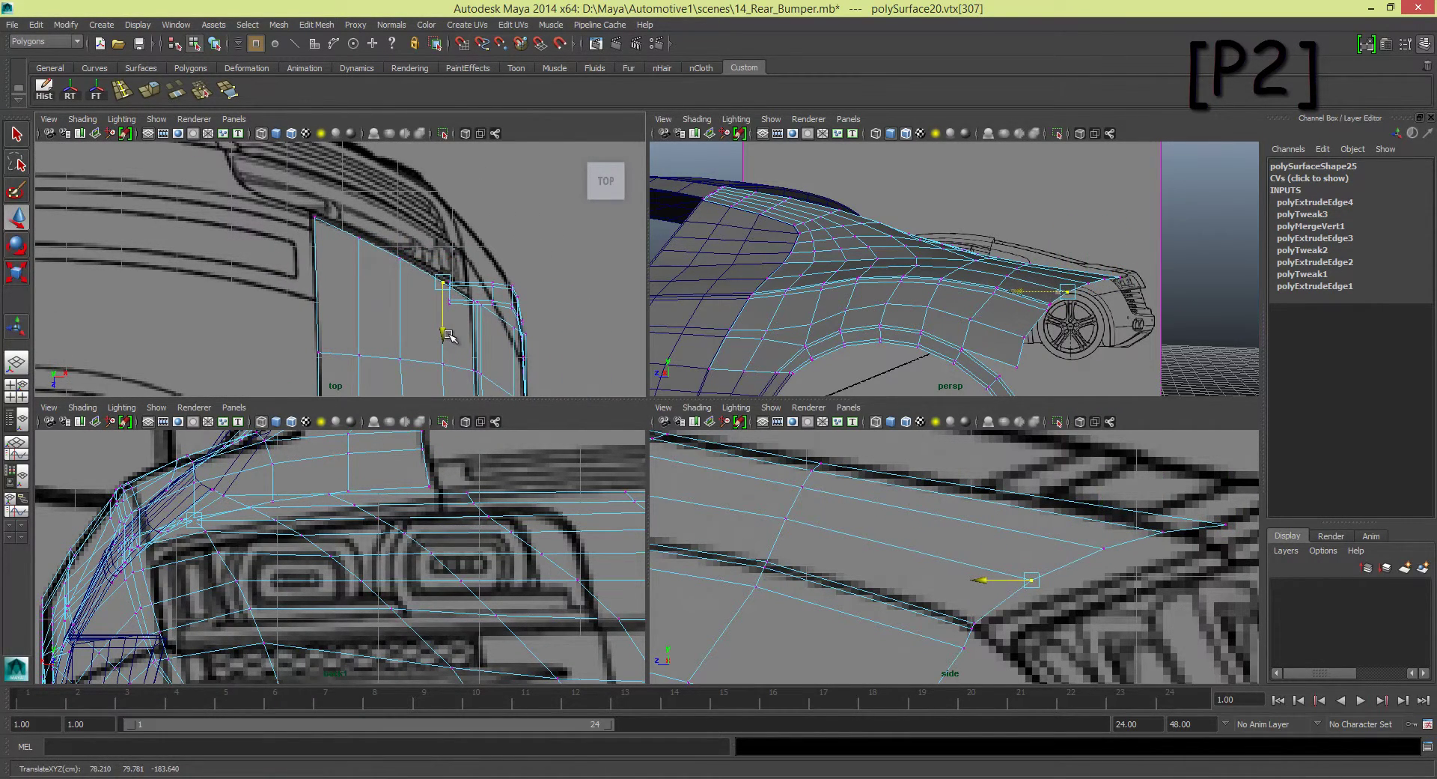
pyautogui.keyDown('alt'); pyautogui.moveTo(973, 569); pyautogui.dragTo(865, 568, button='middle'); pyautogui.keyUp('alt')
# Step: Fit the next strip vertex onto the side-blueprint bumper outline
pyautogui.click(1055, 563)
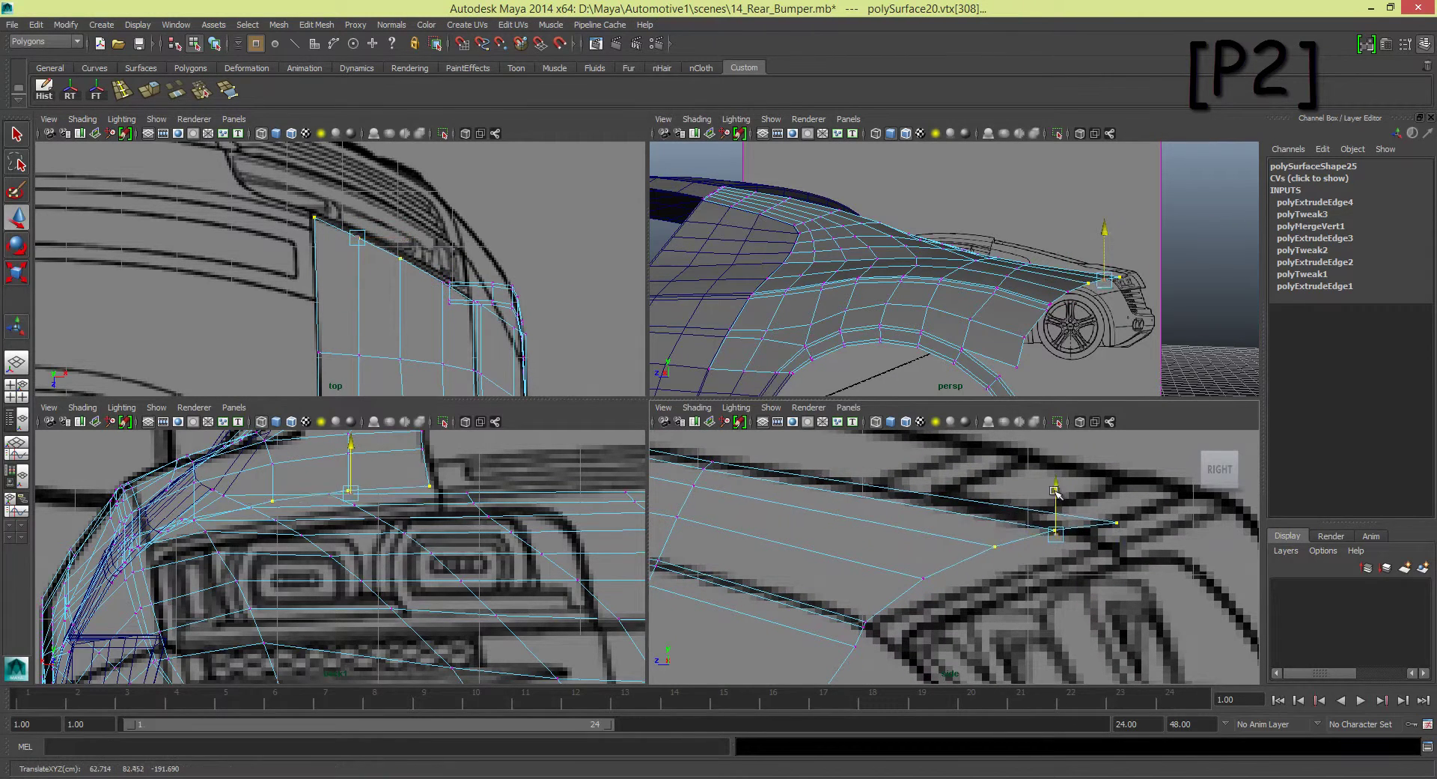
pyautogui.moveTo(1056, 524); pyautogui.dragTo(1054, 509)
pyautogui.moveTo(357, 287); pyautogui.dragTo(356, 291)
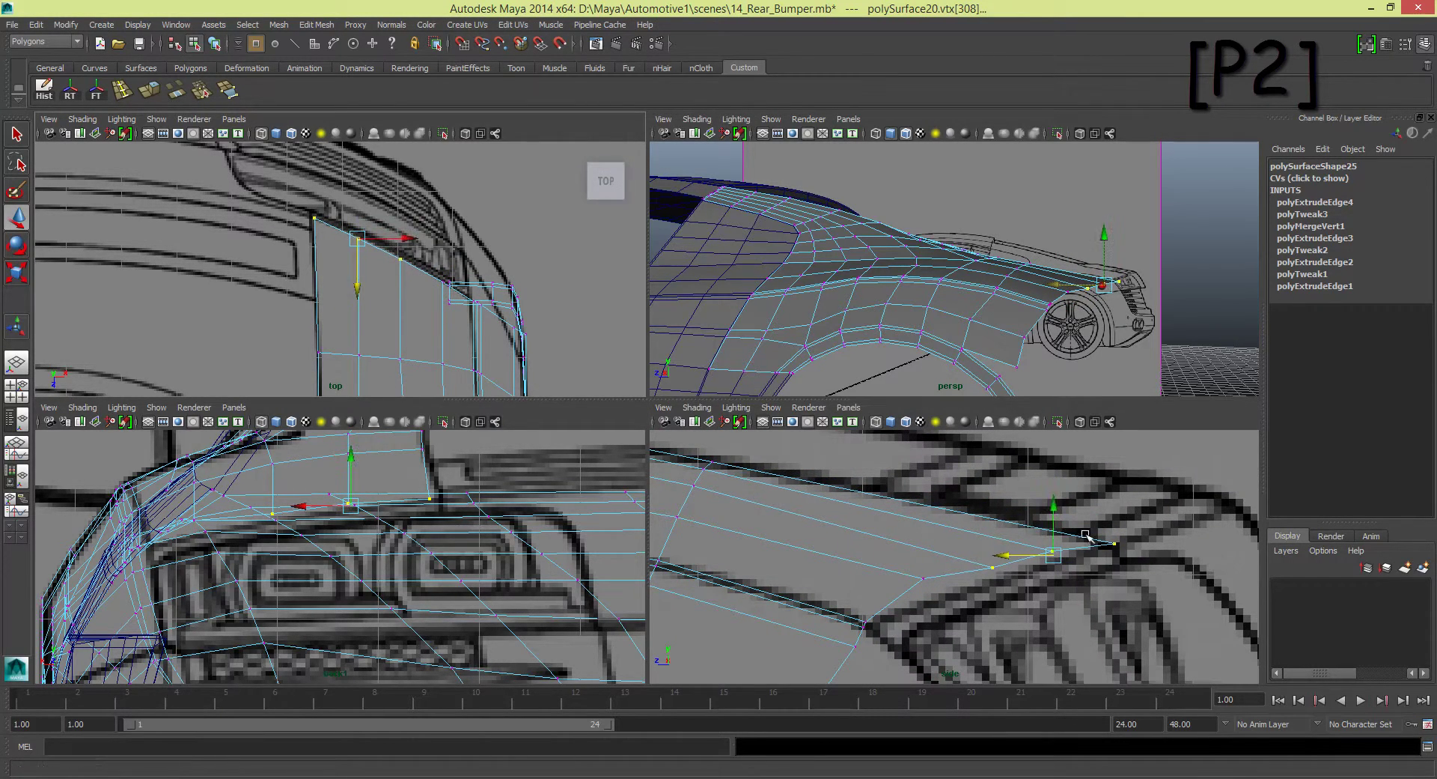
pyautogui.moveTo(1085, 534); pyautogui.dragTo(1075, 524)
pyautogui.keyDown('alt'); pyautogui.moveTo(994, 530); pyautogui.dragTo(915, 474, button='middle'); pyautogui.keyUp('alt')
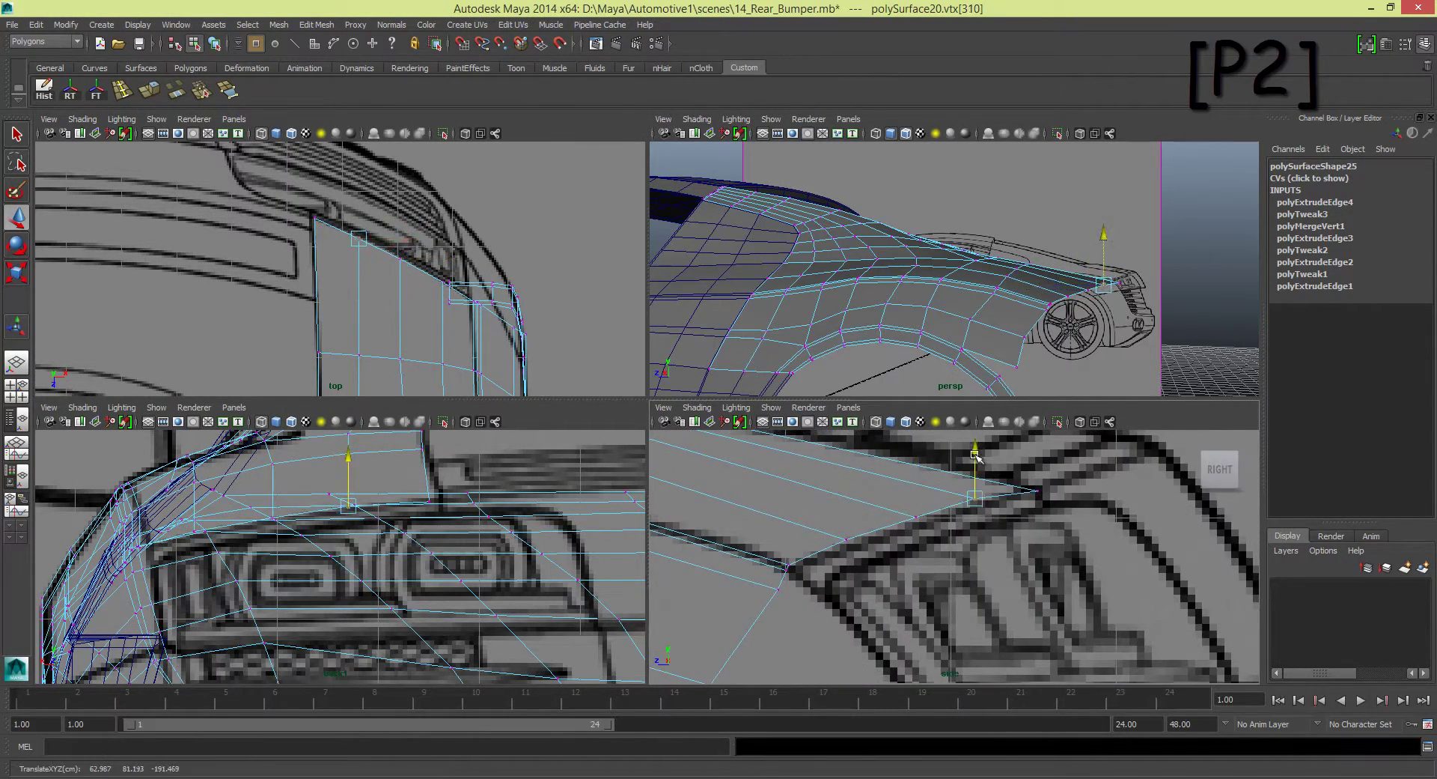
# Step: Select the strip's corner vertex and constrain its move to the sideways axis
pyautogui.moveTo(973, 479); pyautogui.dragTo(973, 438, button='right')
pyautogui.click(896, 520)
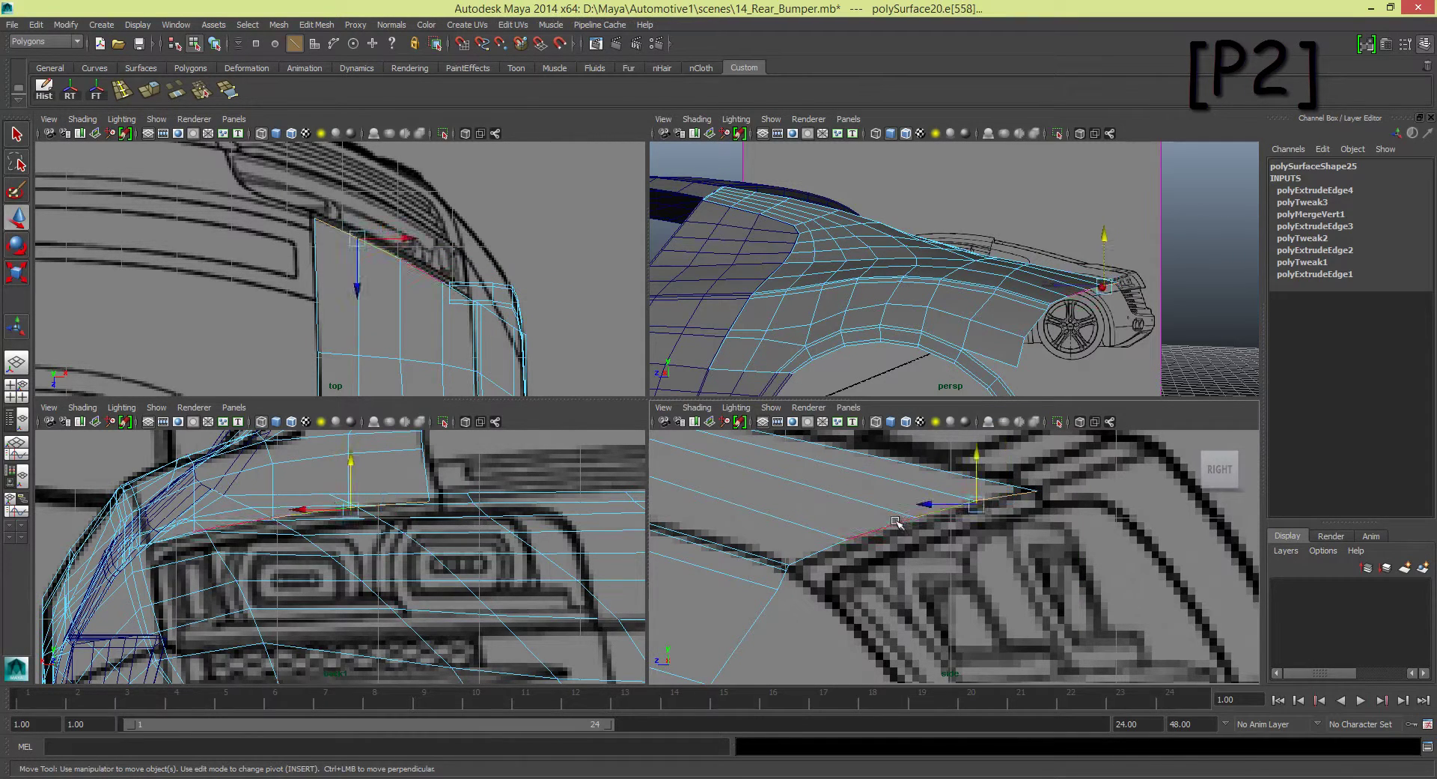
pyautogui.moveTo(1037, 491); pyautogui.dragTo(996, 490, button='right')
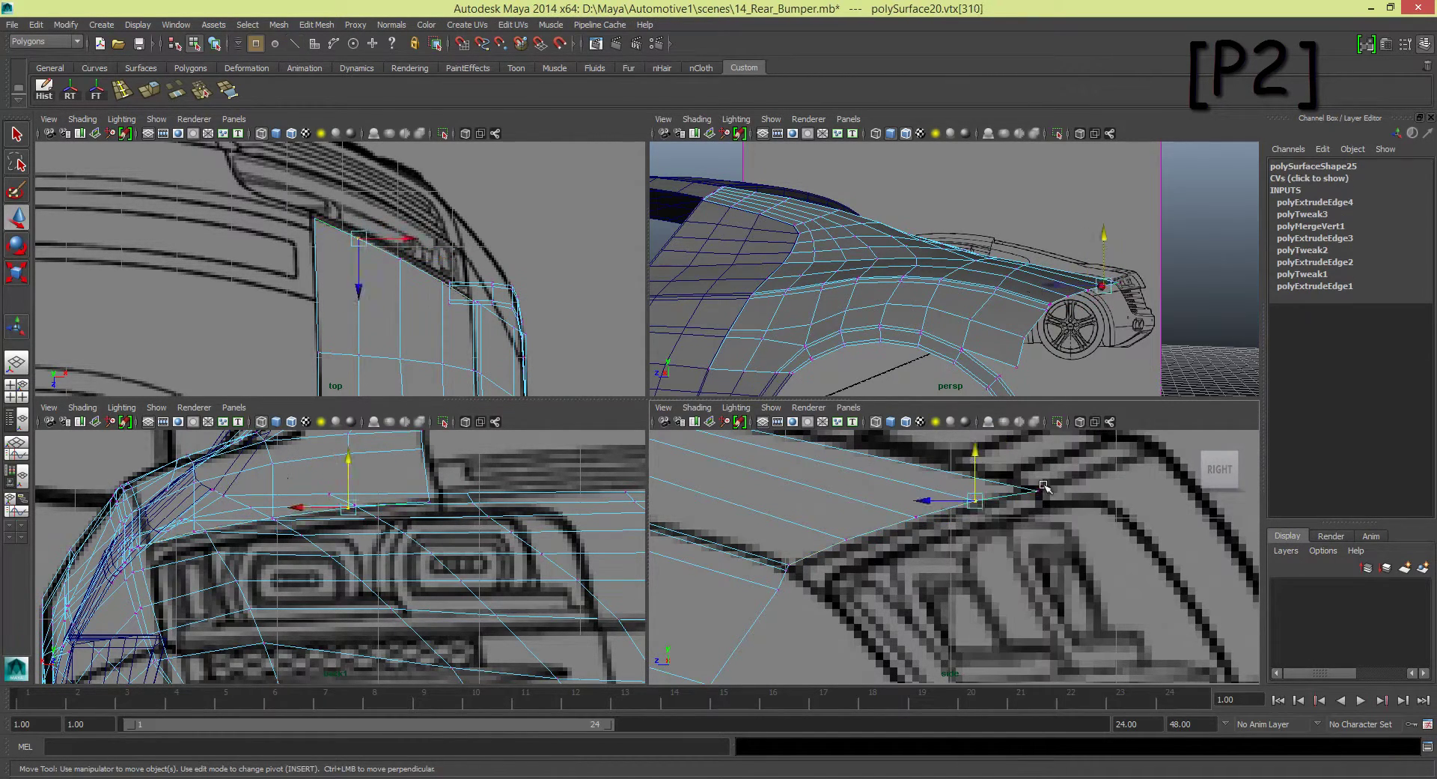
pyautogui.click(1037, 490)
pyautogui.click(383, 506)
# Step: Orbit around the fender to inspect its shape, then return to vertex editing near the bumper corner
pyautogui.press('space')
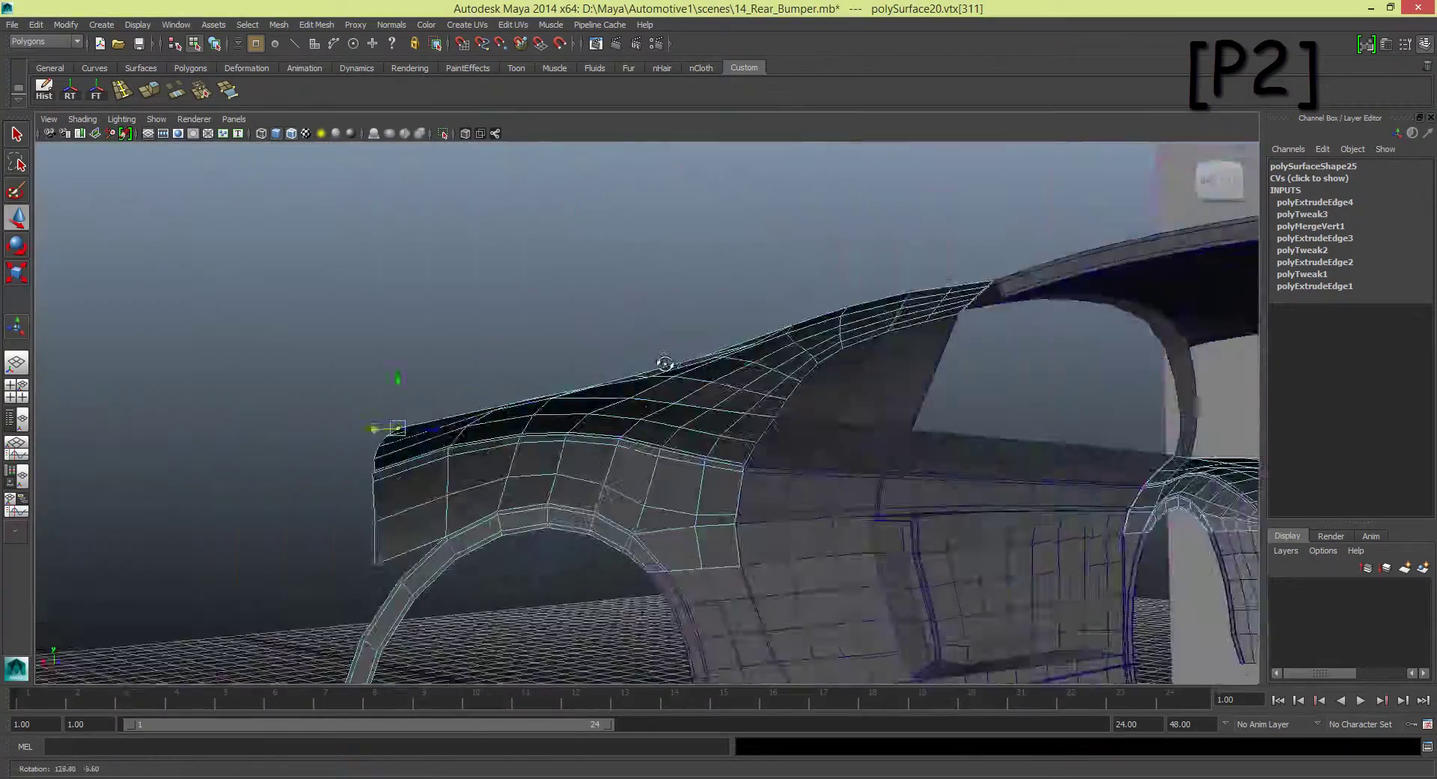
pyautogui.keyDown('alt'); pyautogui.moveTo(392, 421); pyautogui.dragTo(808, 411); pyautogui.keyUp('alt')
pyautogui.click(831, 432)
pyautogui.click(831, 432)
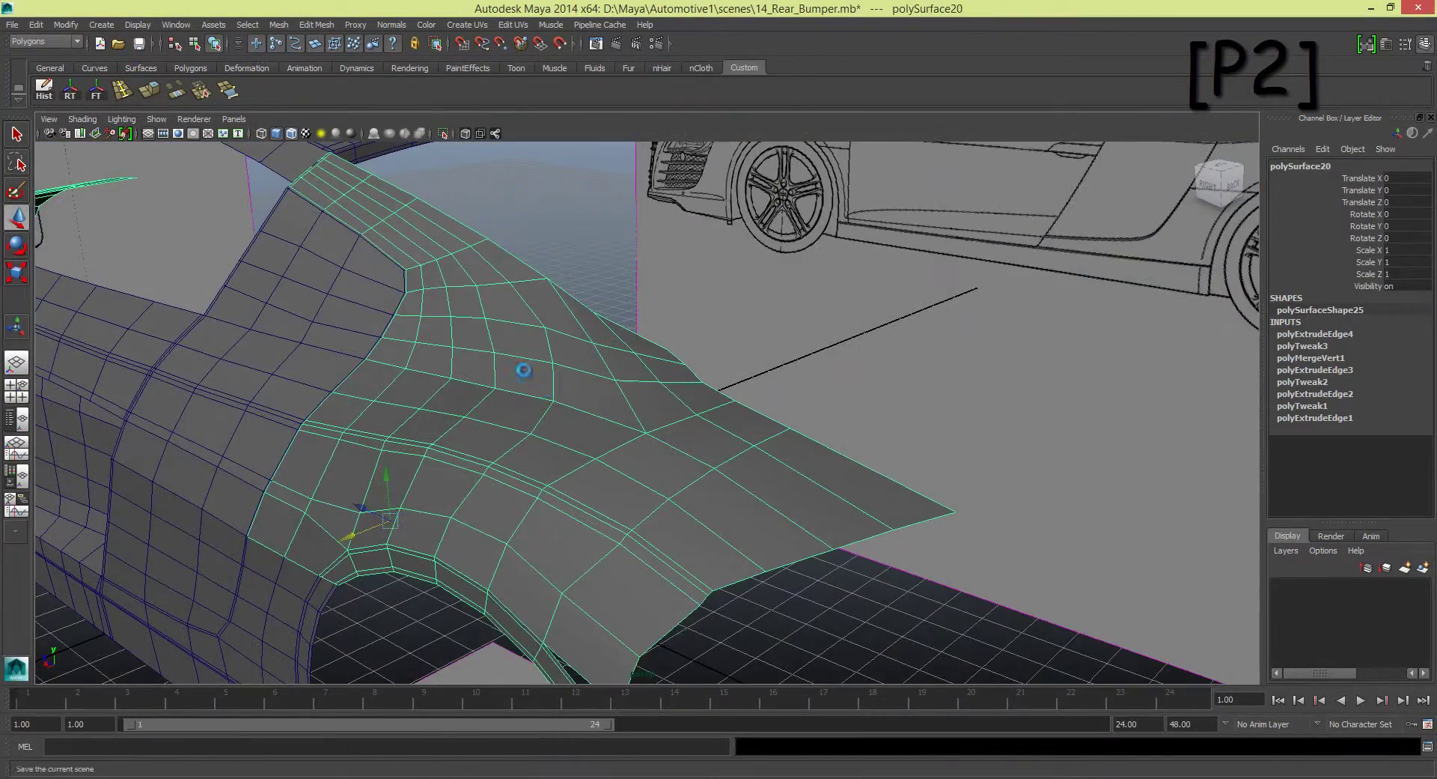
pyautogui.keyDown('alt'); pyautogui.moveTo(524, 368); pyautogui.dragTo(699, 427); pyautogui.keyUp('alt')
pyautogui.press('space')
pyautogui.press('space')
pyautogui.scroll(5, 840, 513)
pyautogui.scroll(3, 912, 450)
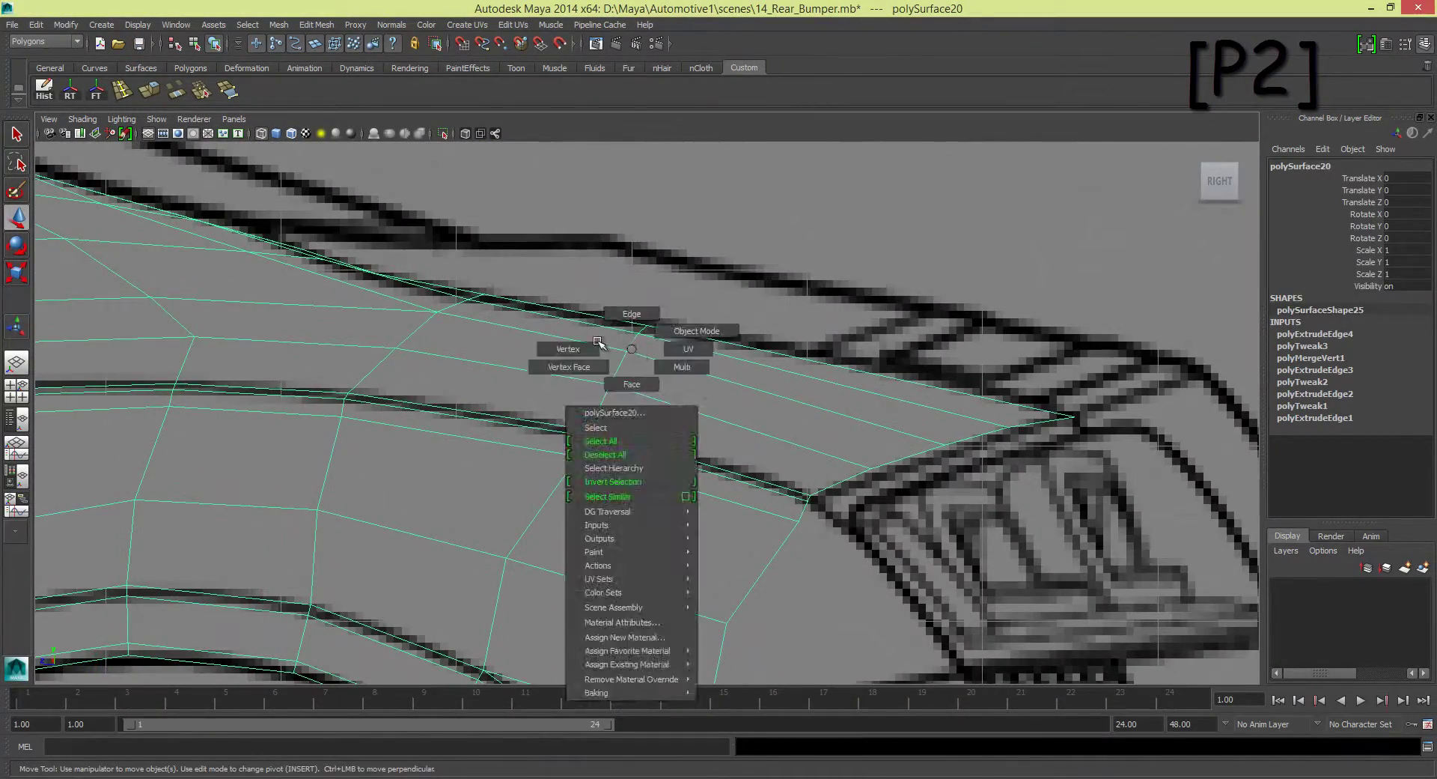
pyautogui.moveTo(626, 346); pyautogui.dragTo(626, 310, button='right')
pyautogui.click(626, 349)
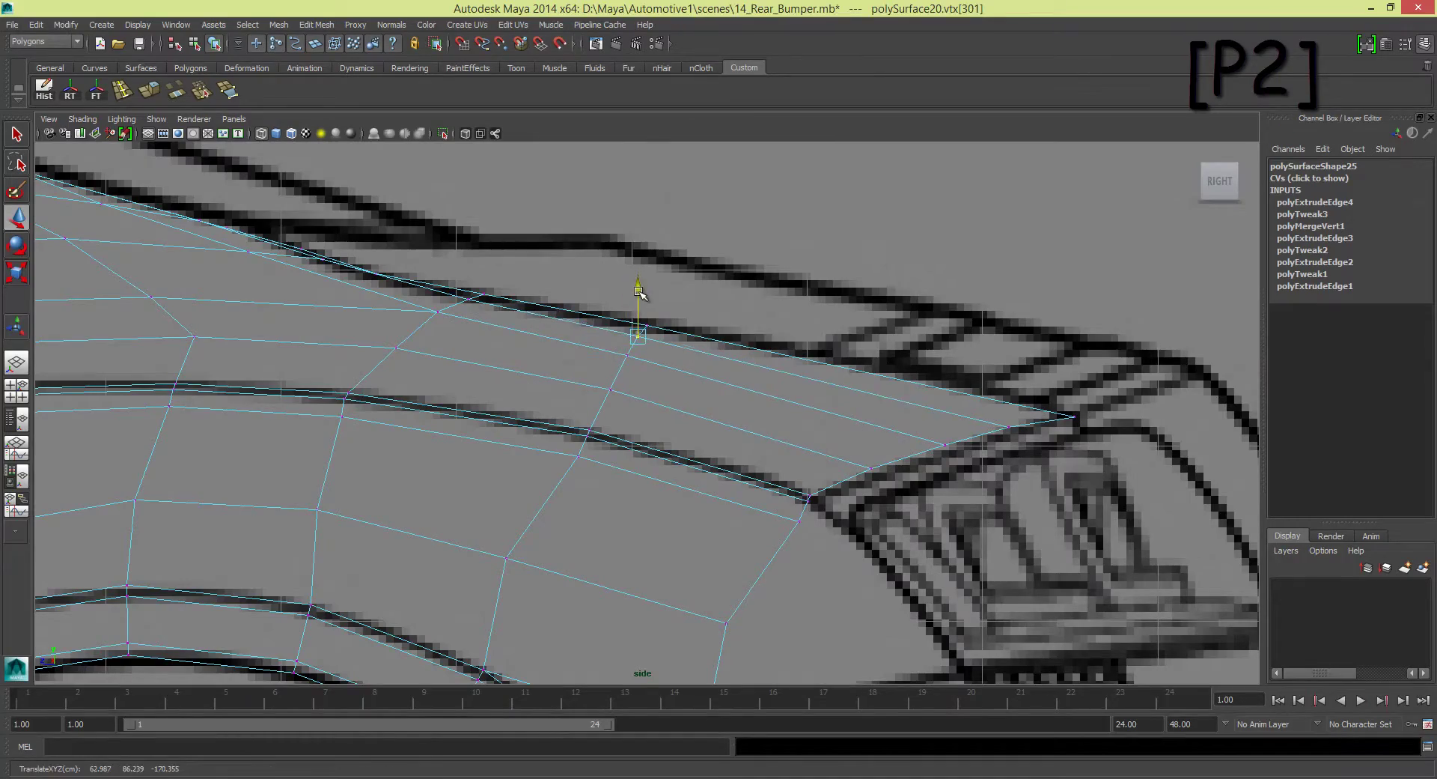
# Step: Select the two vertices at the bumper corner from the four-view layout
pyautogui.press('space')
pyautogui.press('space')
pyautogui.moveTo(902, 346)
pyautogui.keyDown('alt'); pyautogui.mouseDown()
pyautogui.moveTo(617, 353)
pyautogui.moveTo(886, 324)
pyautogui.mouseUp(); pyautogui.keyUp('alt')
pyautogui.press('space')
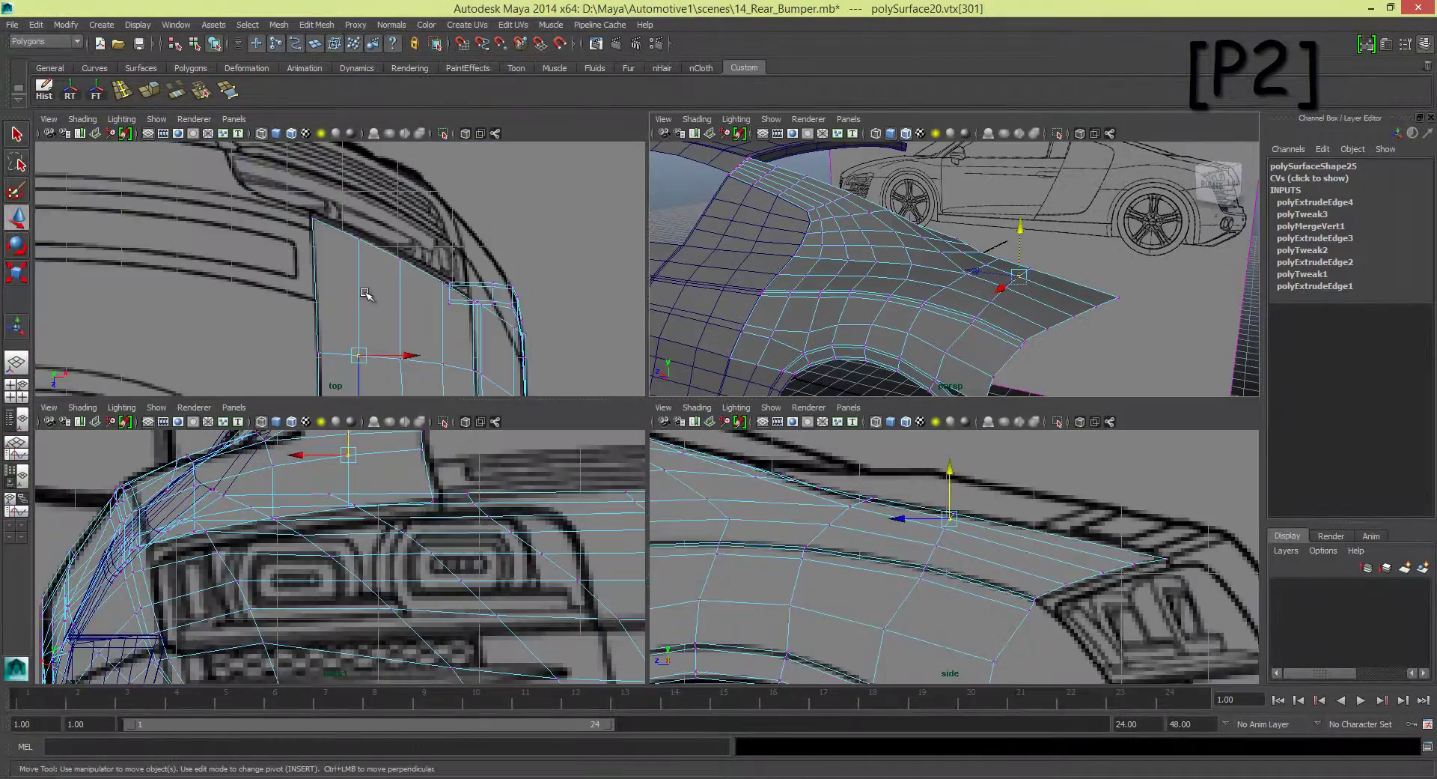
pyautogui.scroll(-3, 367, 294)
pyautogui.scroll(4, 910, 541)
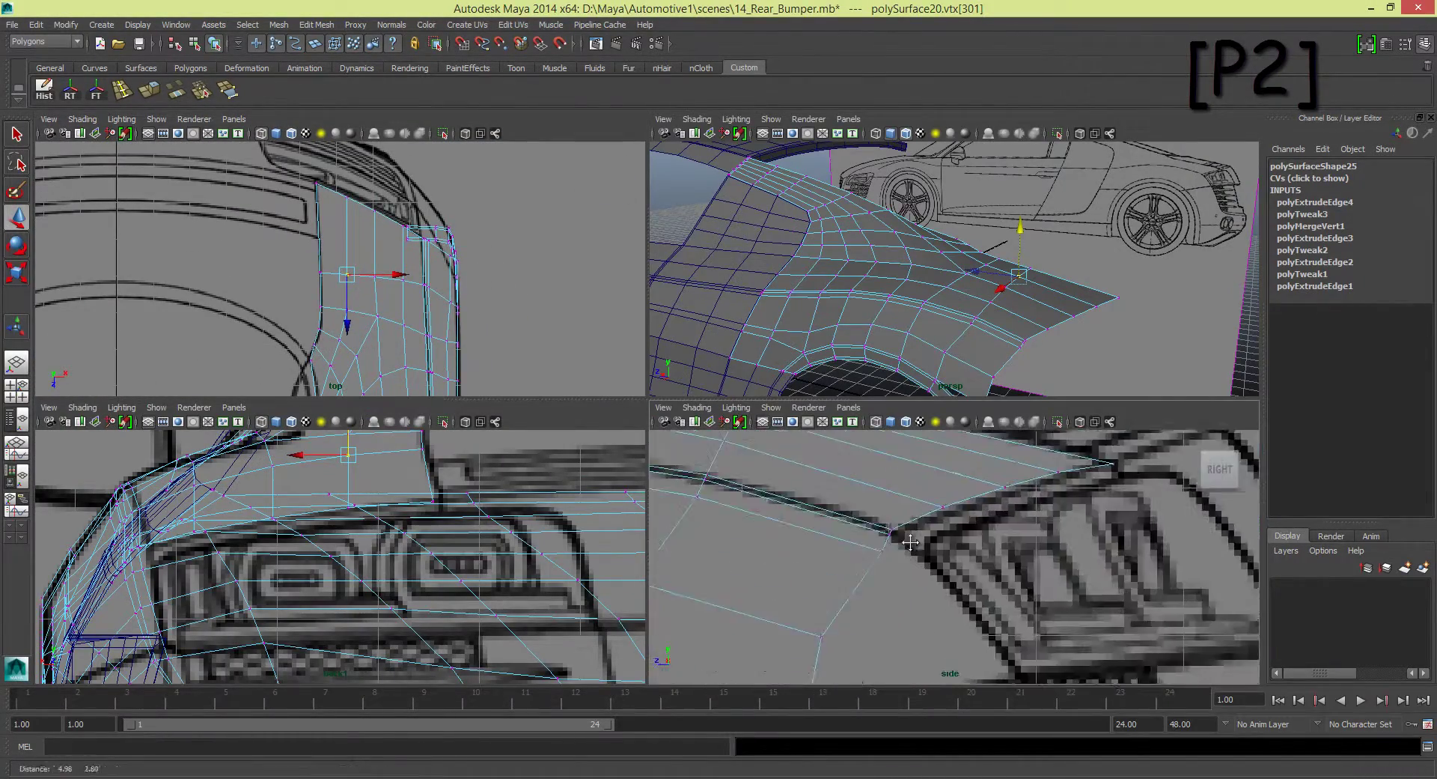
pyautogui.scroll(3, 911, 541)
pyautogui.moveTo(824, 488); pyautogui.dragTo(848, 513)
pyautogui.scroll(3, 554, 327)
pyautogui.scroll(-2, 608, 292)
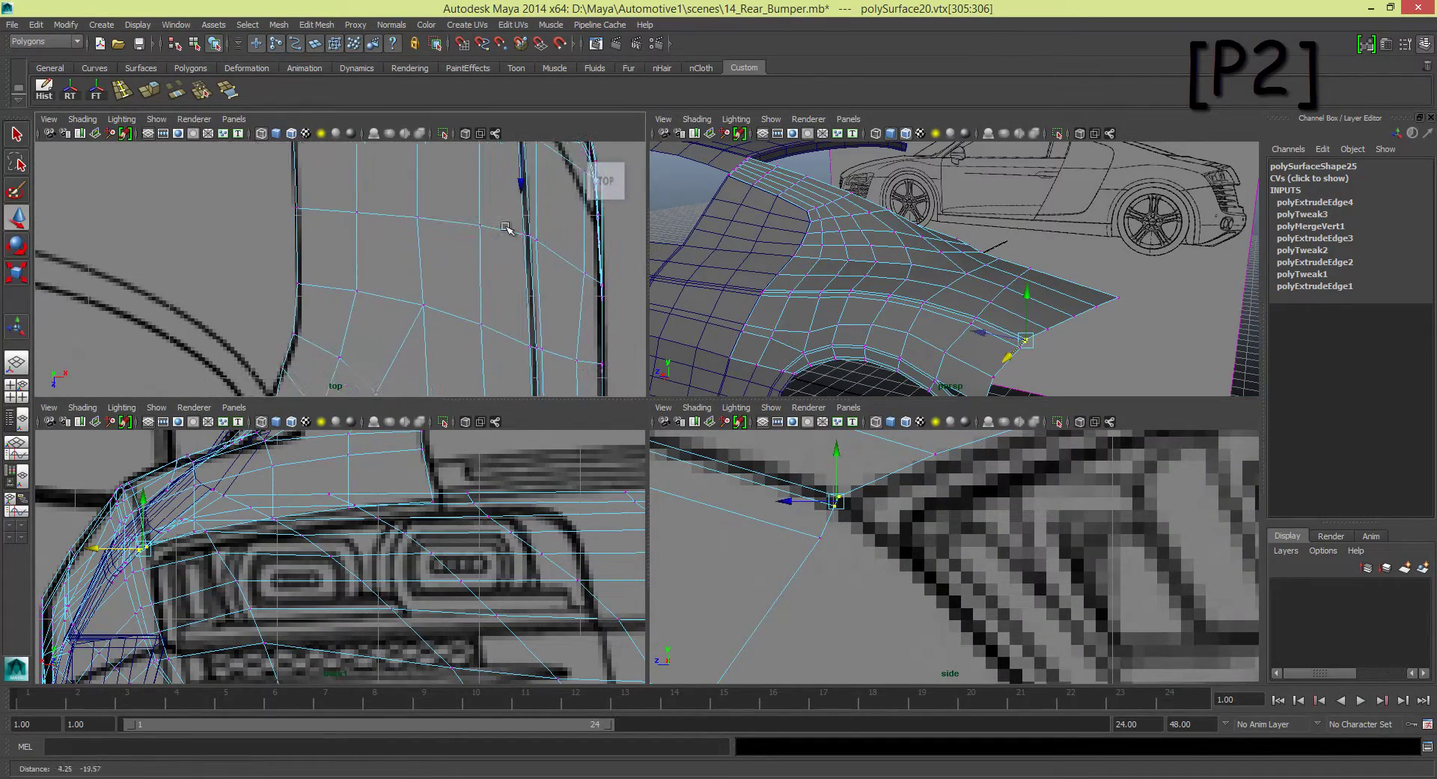
pyautogui.scroll(-4, 908, 548)
# Step: Switch to the Move Normal tool and select another strip vertex from behind the fender
pyautogui.click(811, 505)
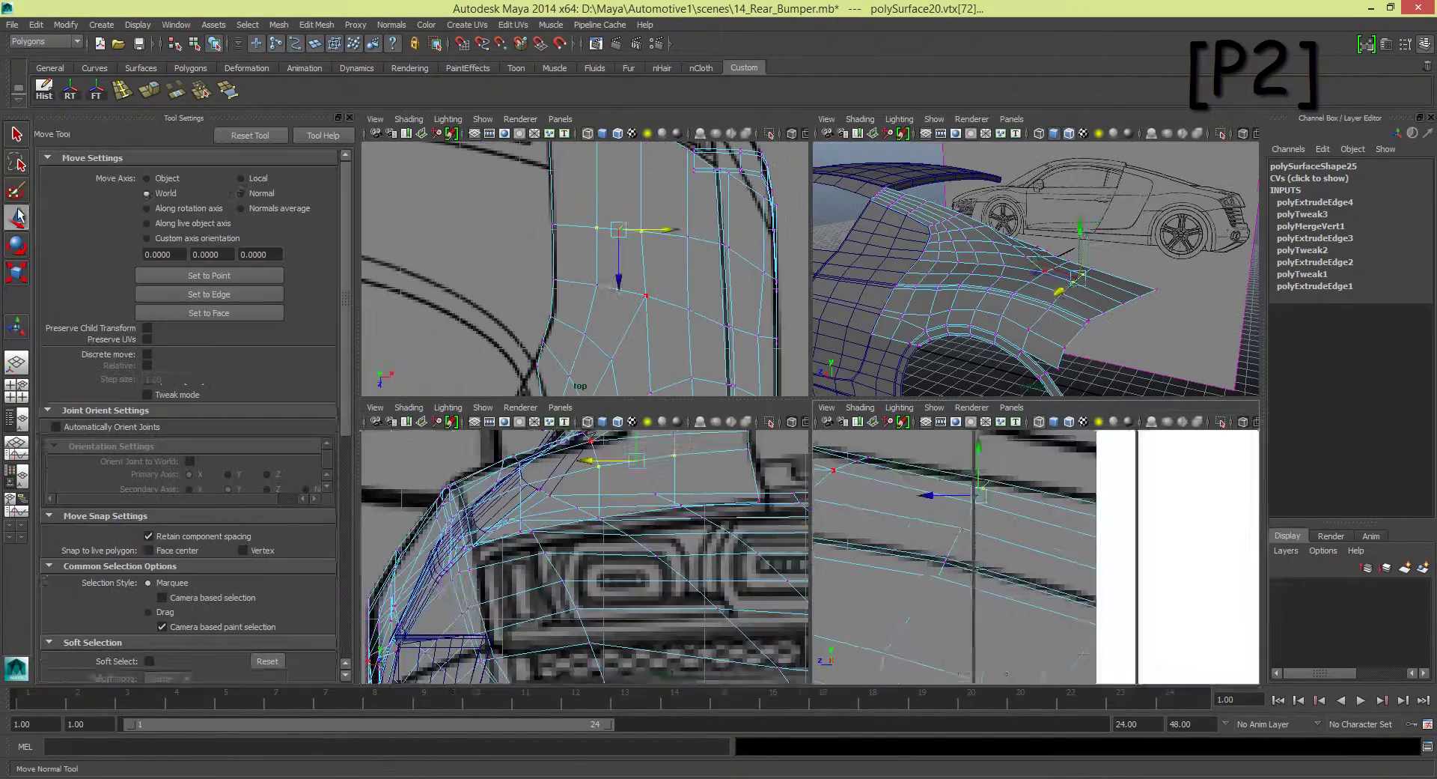
pyautogui.keyDown('alt'); pyautogui.moveTo(973, 299); pyautogui.dragTo(1012, 290); pyautogui.keyUp('alt')
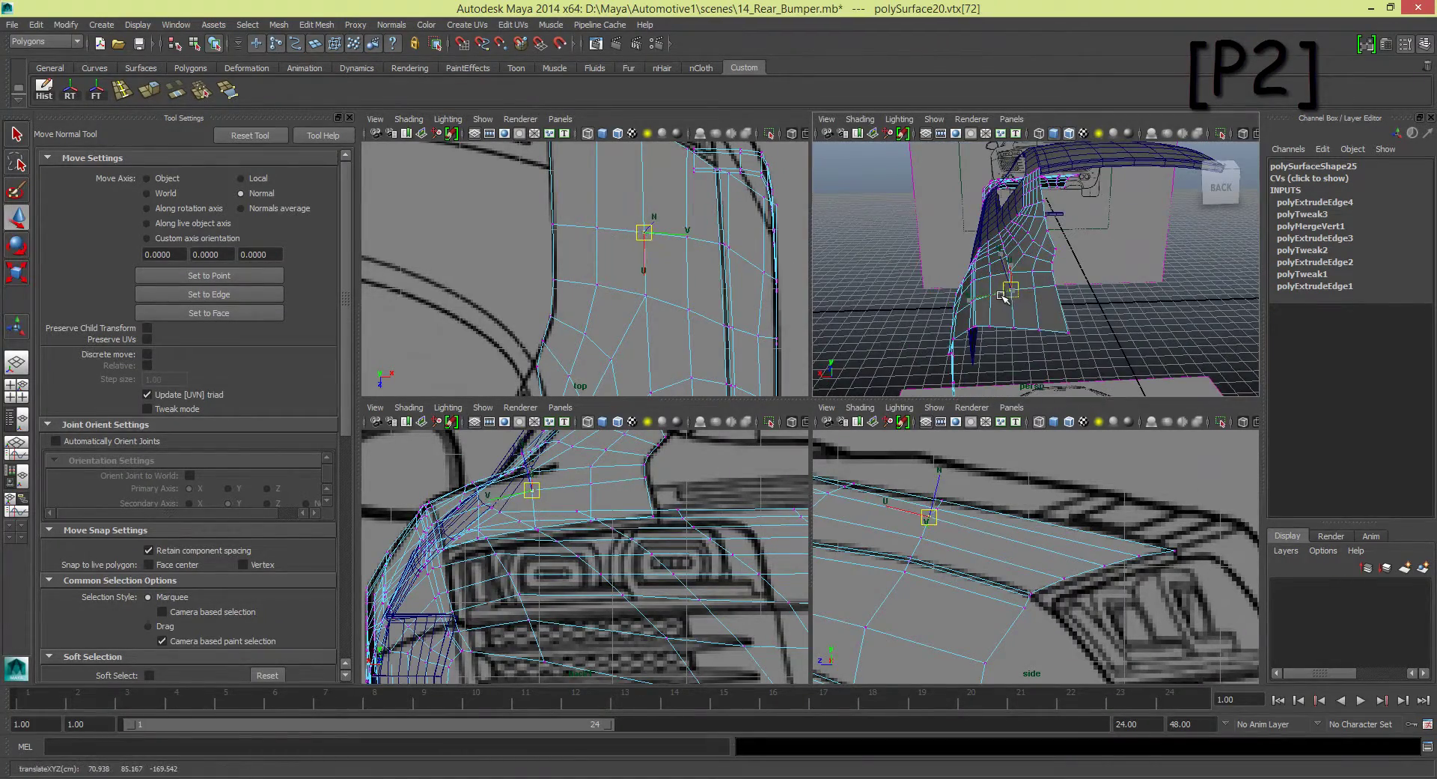
pyautogui.scroll(5, 1003, 296)
pyautogui.keyDown('alt'); pyautogui.moveTo(1003, 296); pyautogui.dragTo(931, 299); pyautogui.keyUp('alt')
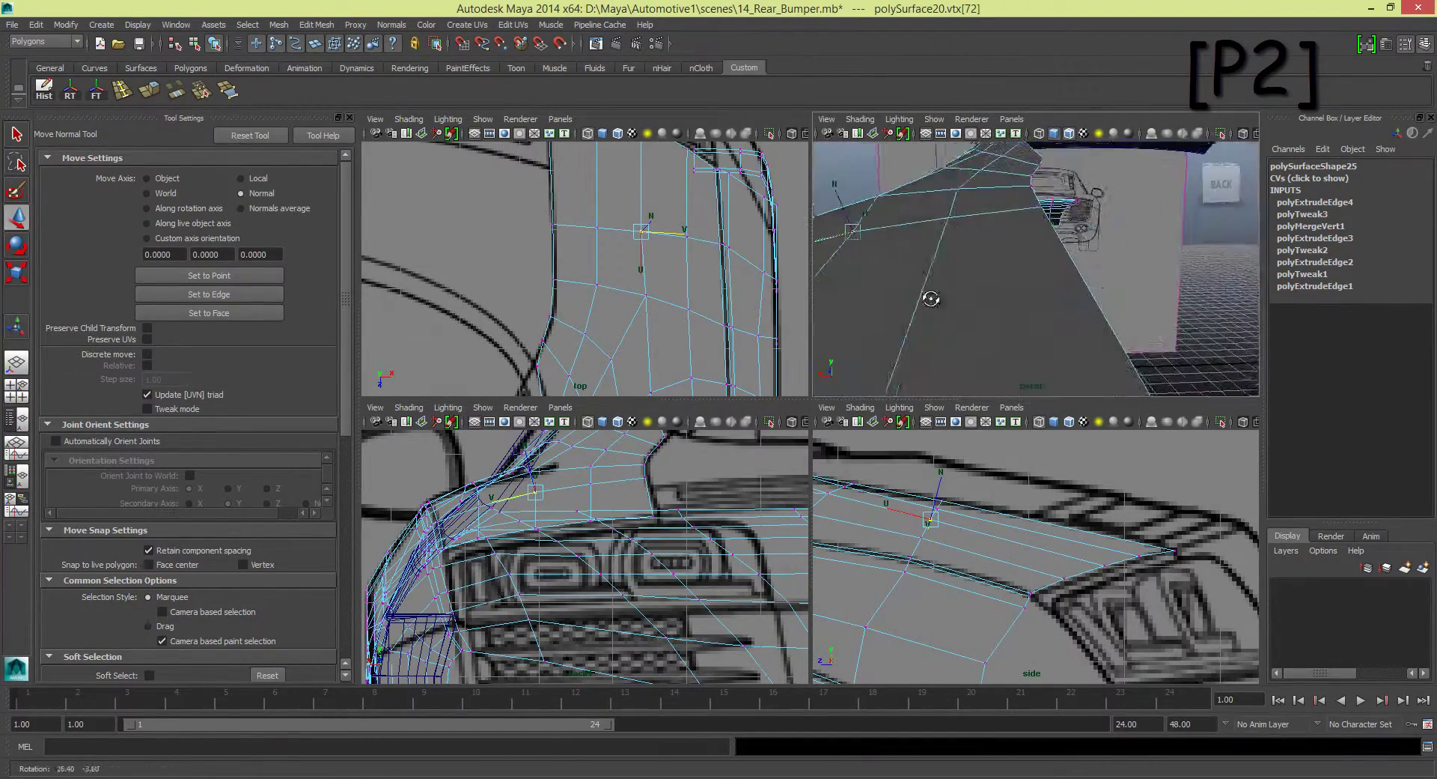
pyautogui.click(927, 231)
pyautogui.moveTo(927, 230)
pyautogui.keyDown('alt'); pyautogui.mouseDown()
pyautogui.moveTo(1015, 230)
pyautogui.moveTo(1087, 330)
pyautogui.mouseUp(); pyautogui.keyUp('alt')
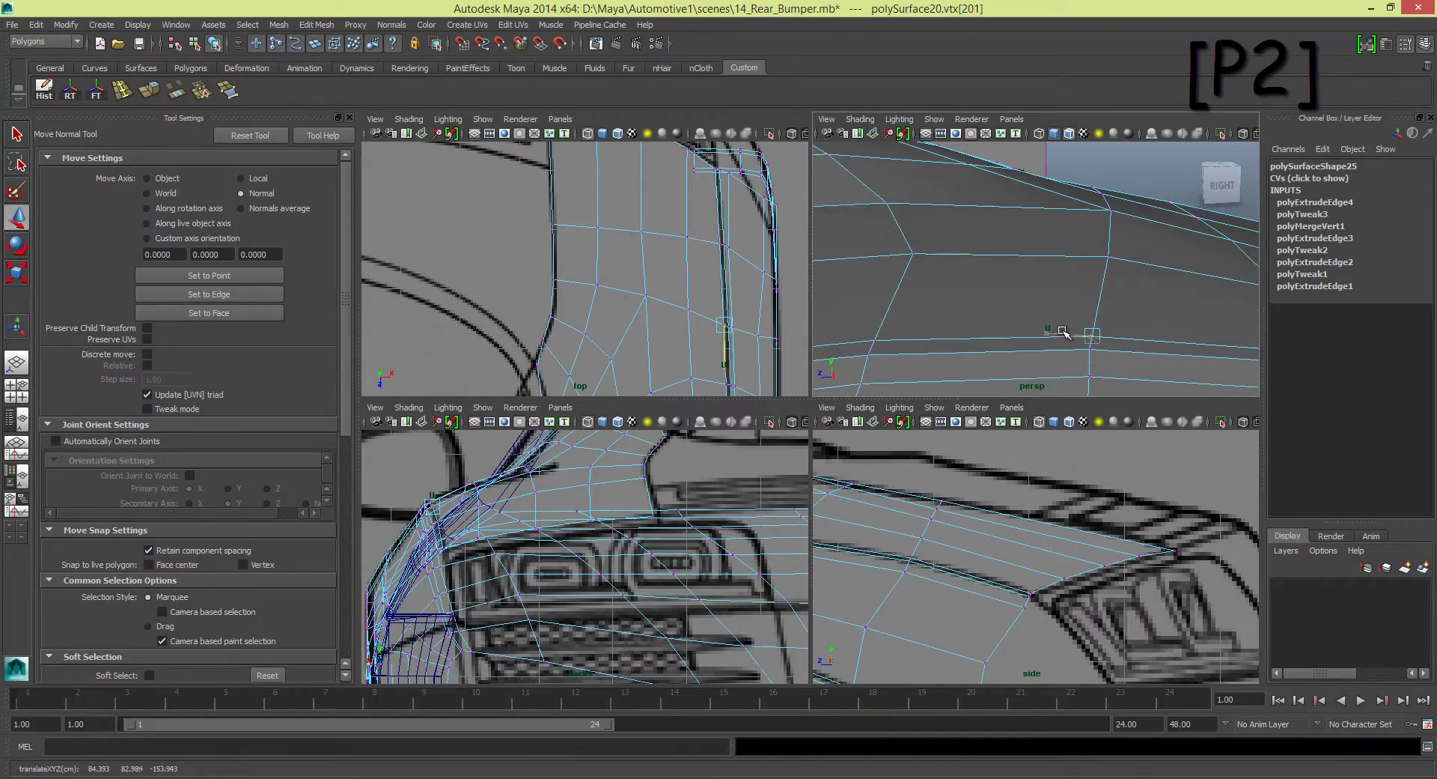
pyautogui.scroll(-5, 1063, 332)
# Step: Adjust a vertex on the strip's lower edge in the maximized side view, then clear the selection
pyautogui.hotkey('ctrl', 'shift', 't')
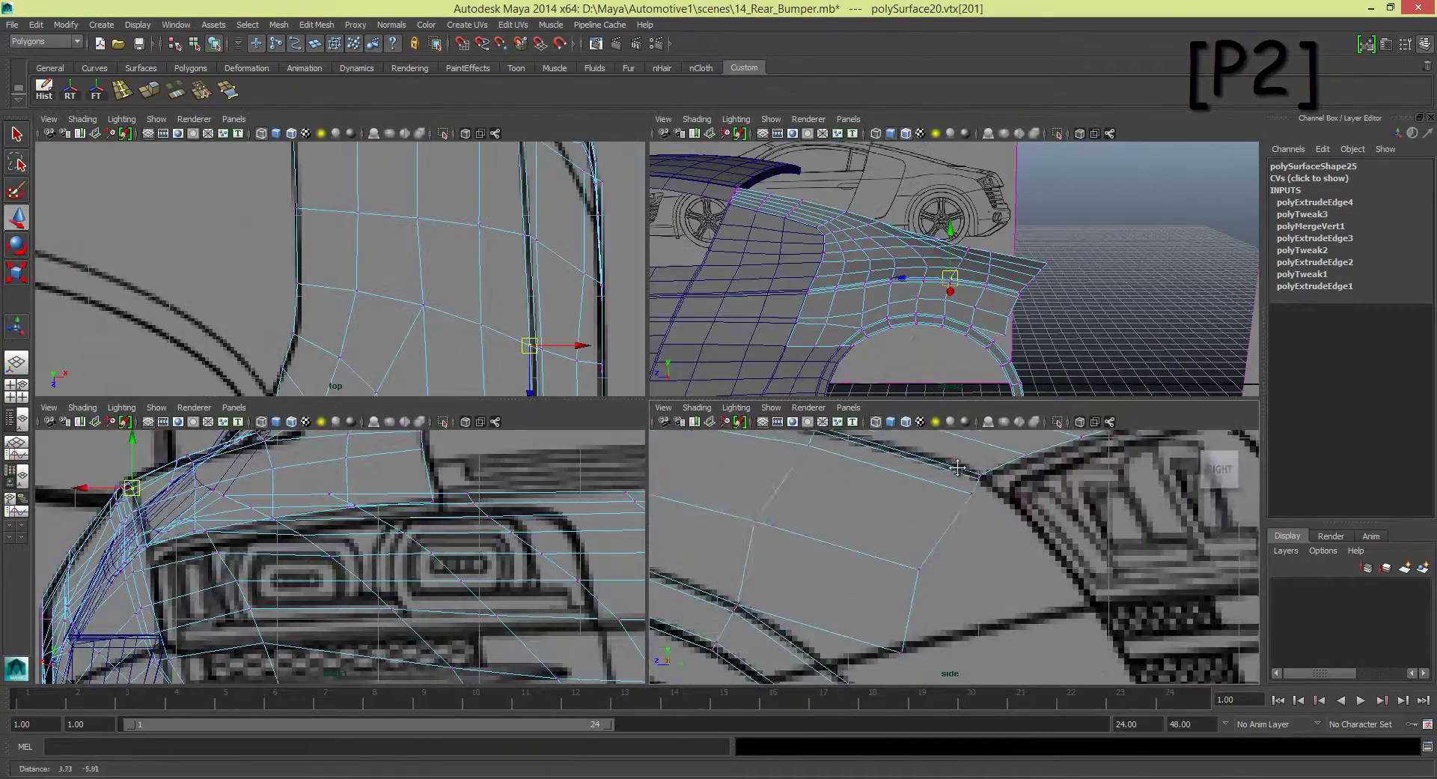
pyautogui.press('space')
pyautogui.keyDown('alt'); pyautogui.moveTo(738, 442); pyautogui.dragTo(768, 475, button='middle'); pyautogui.keyUp('alt')
pyautogui.hotkey('ctrl', 'shift', 't')
pyautogui.click(898, 502)
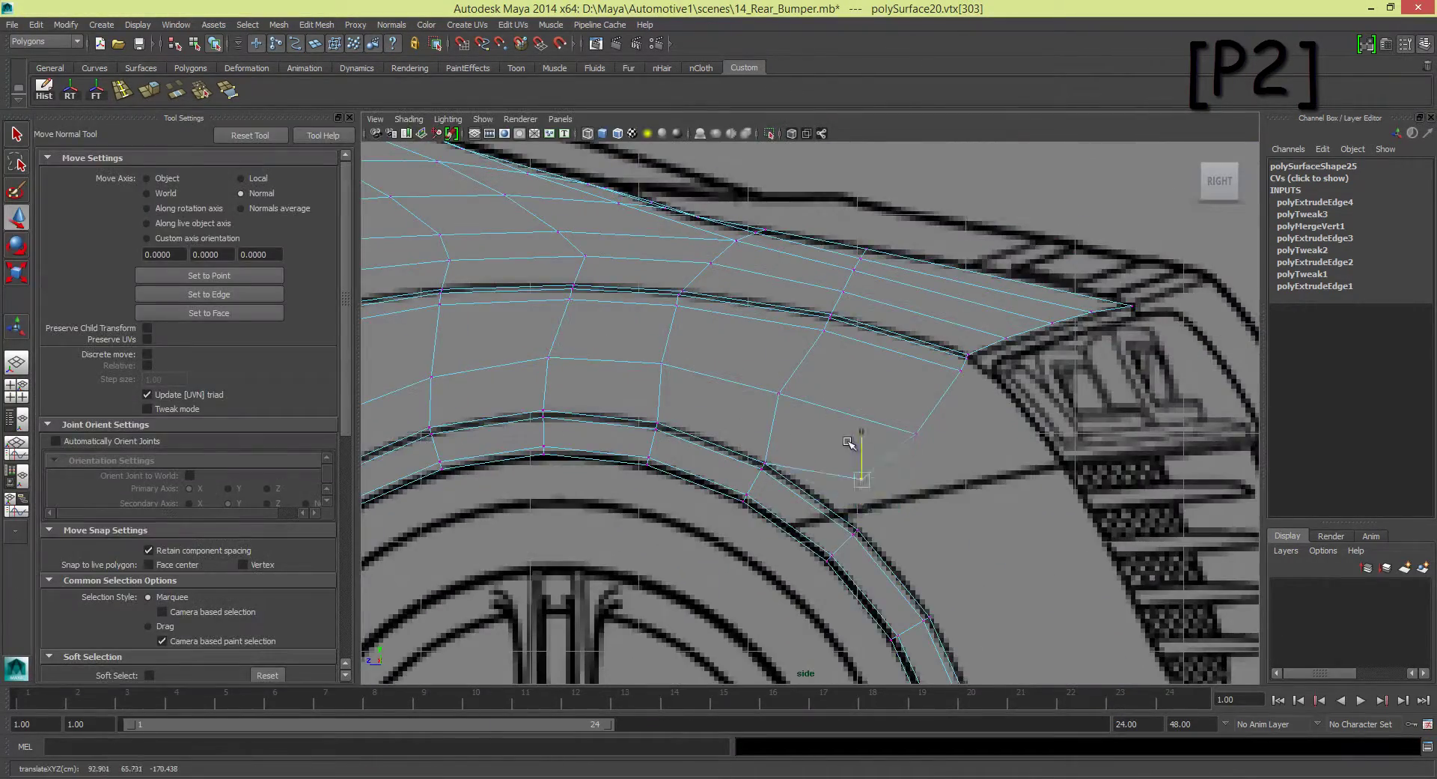
pyautogui.click(876, 428)
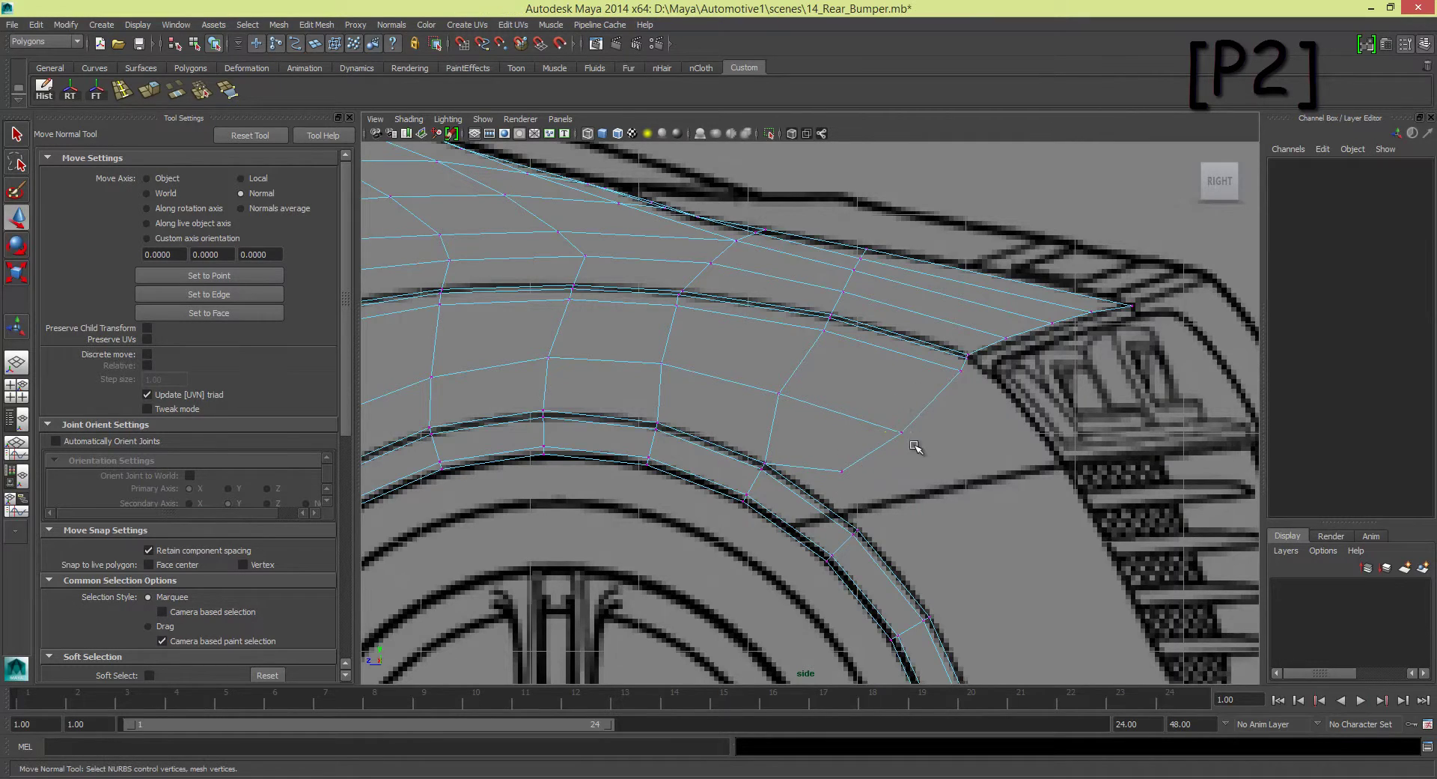
pyautogui.scroll(2, 894, 473)
pyautogui.keyDown('alt'); pyautogui.moveTo(889, 546); pyautogui.dragTo(786, 502, button='middle'); pyautogui.keyUp('alt')
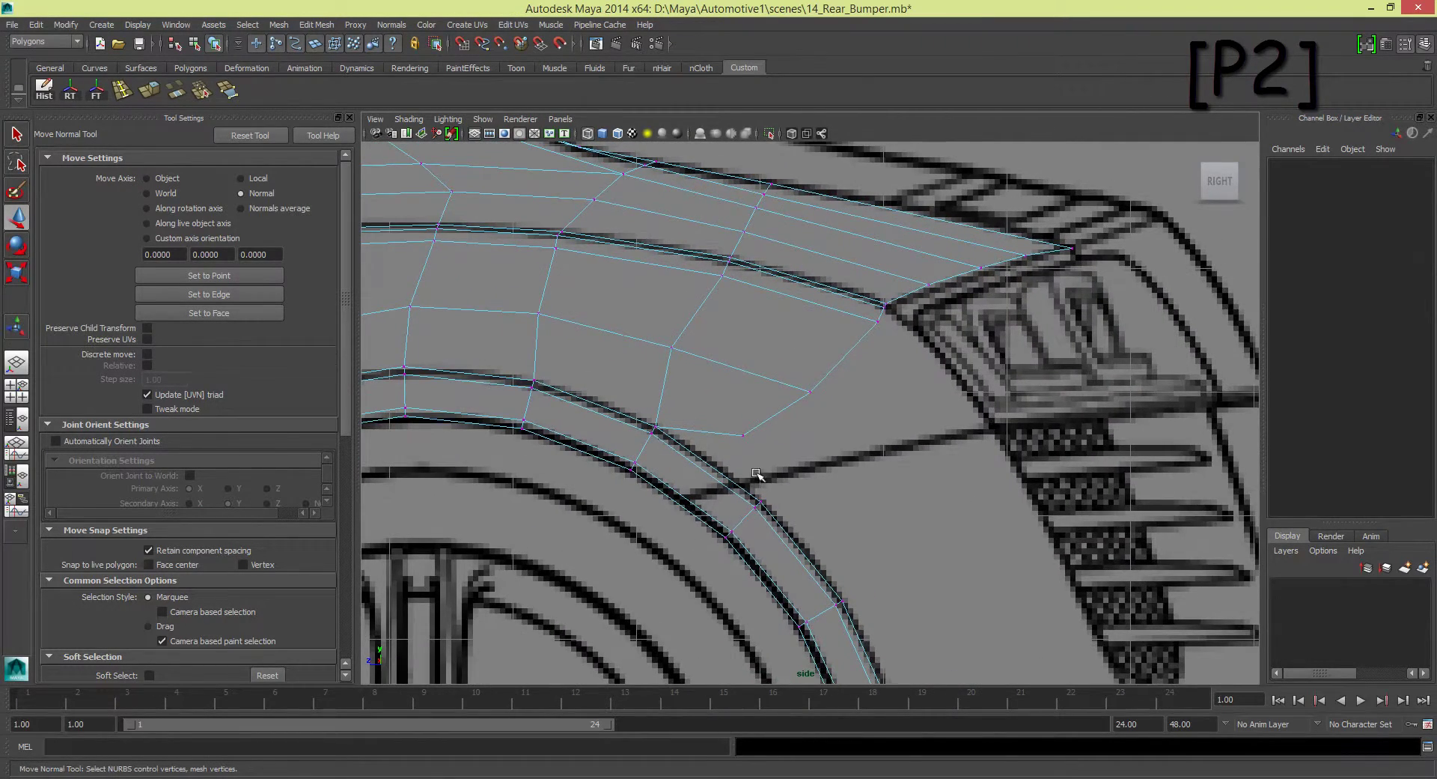
pyautogui.scroll(-5, 756, 474)
pyautogui.scroll(4, 757, 458)
# Step: Slice the fender faces with the Cut Faces tool, then undo the cut
pyautogui.click(17, 131)
pyautogui.moveTo(711, 445); pyautogui.dragTo(771, 410, button='right')
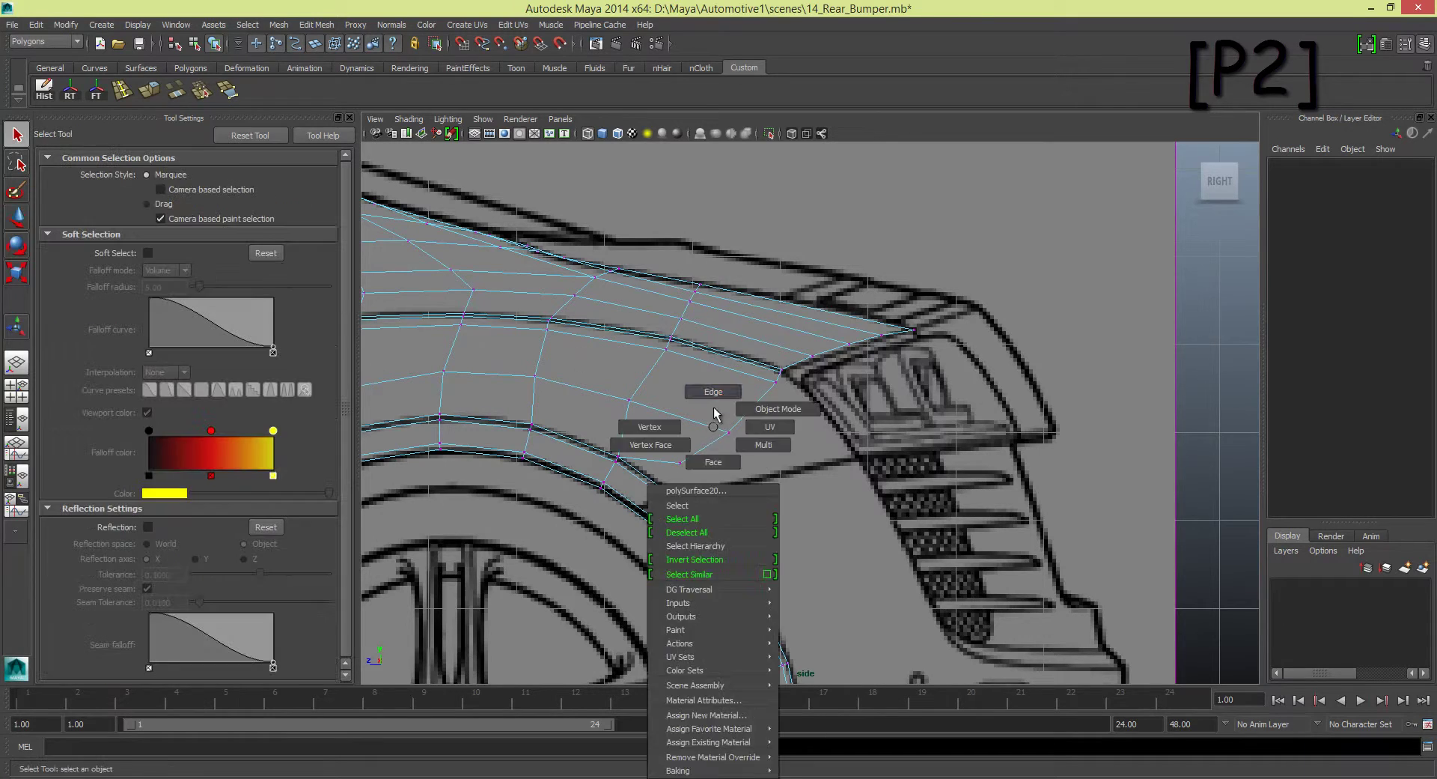
pyautogui.moveTo(711, 446); pyautogui.dragTo(770, 412, button='right')
pyautogui.rightClick(703, 369)
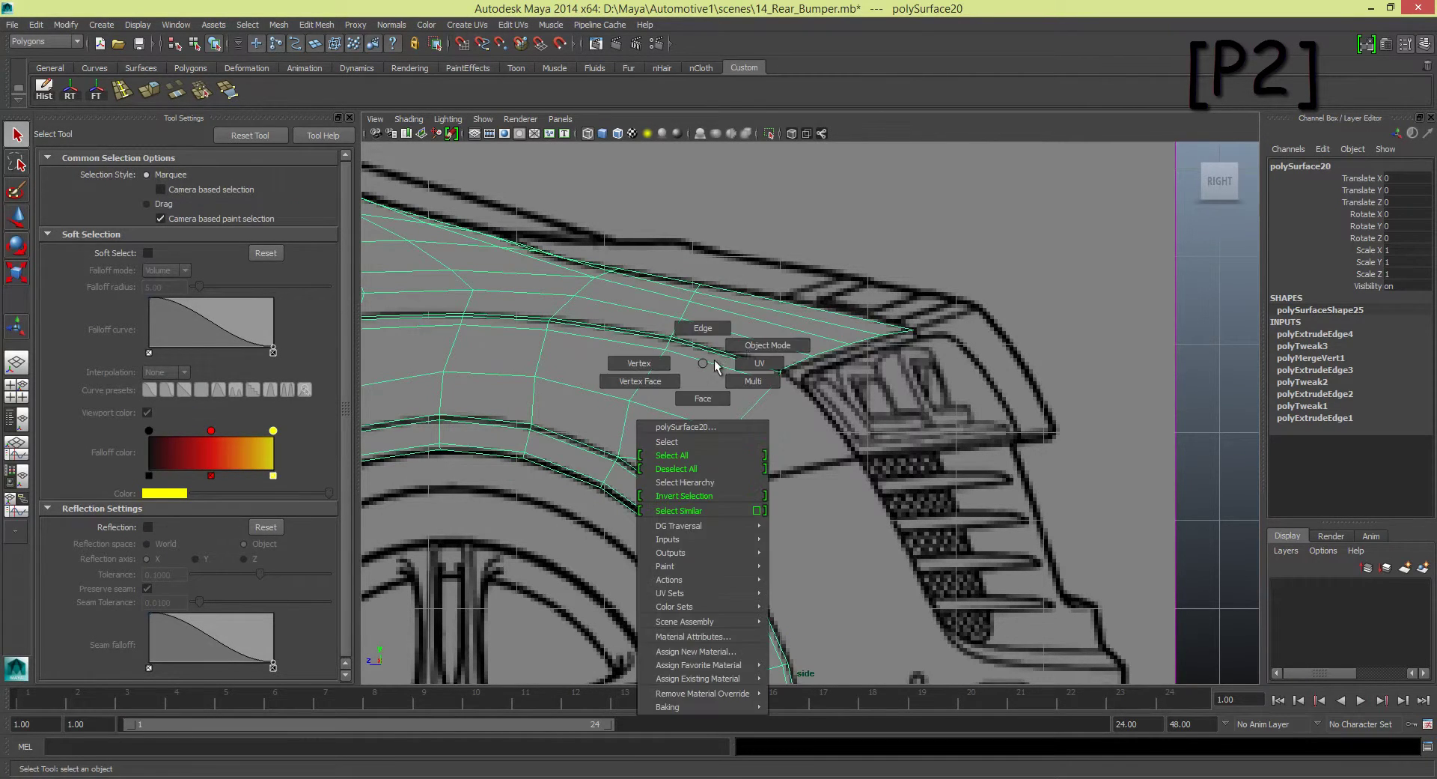
pyautogui.click(324, 25)
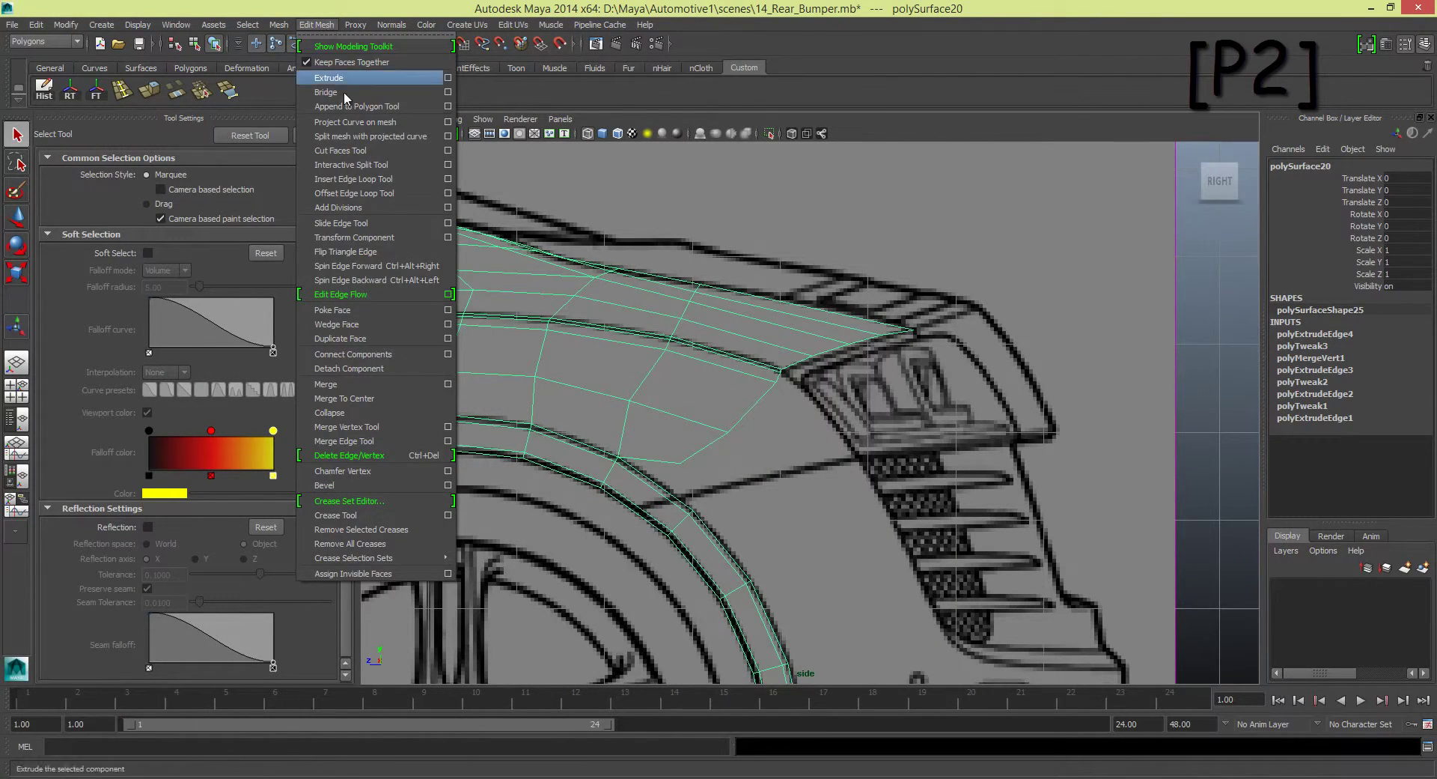
pyautogui.click(340, 151)
pyautogui.moveTo(666, 508); pyautogui.dragTo(665, 507)
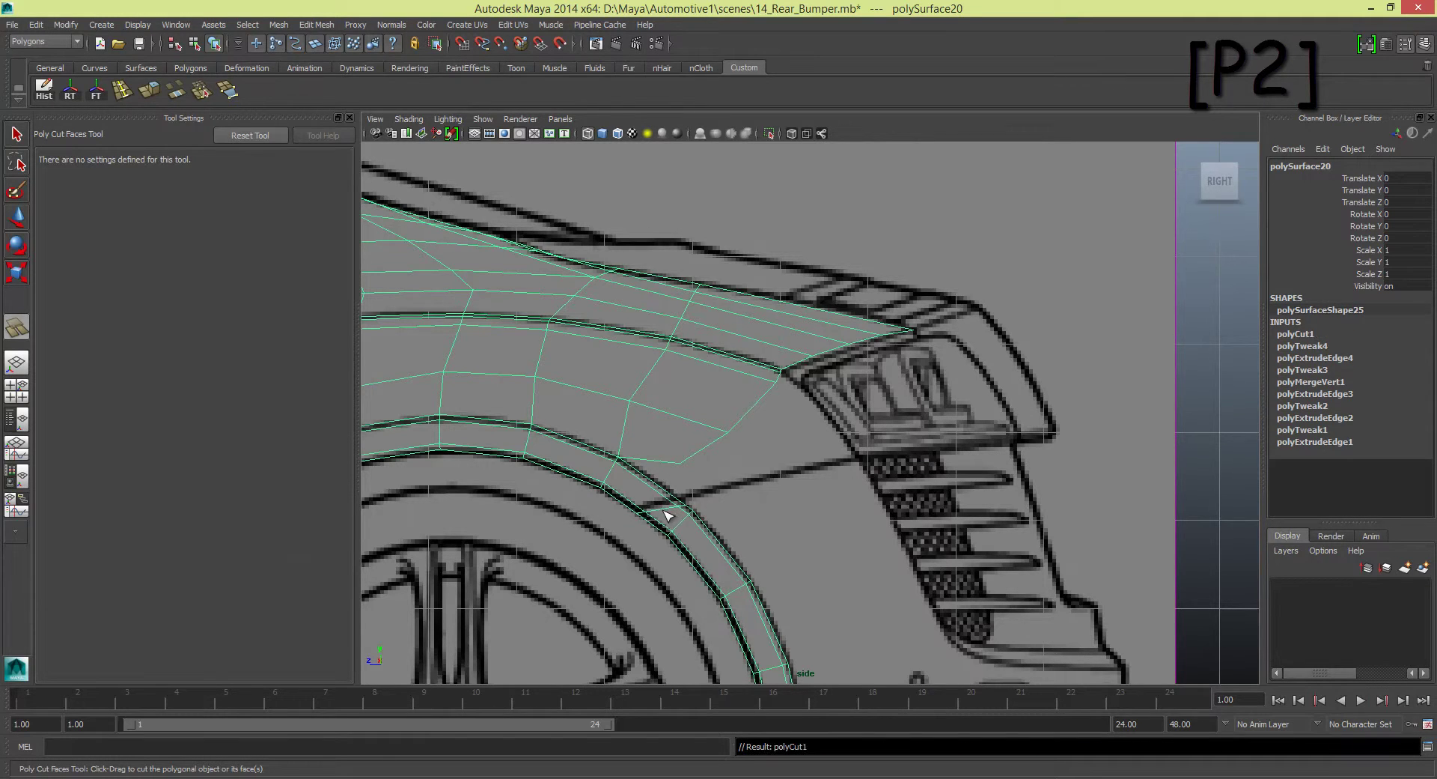
pyautogui.hotkey('ctrl', 'z')
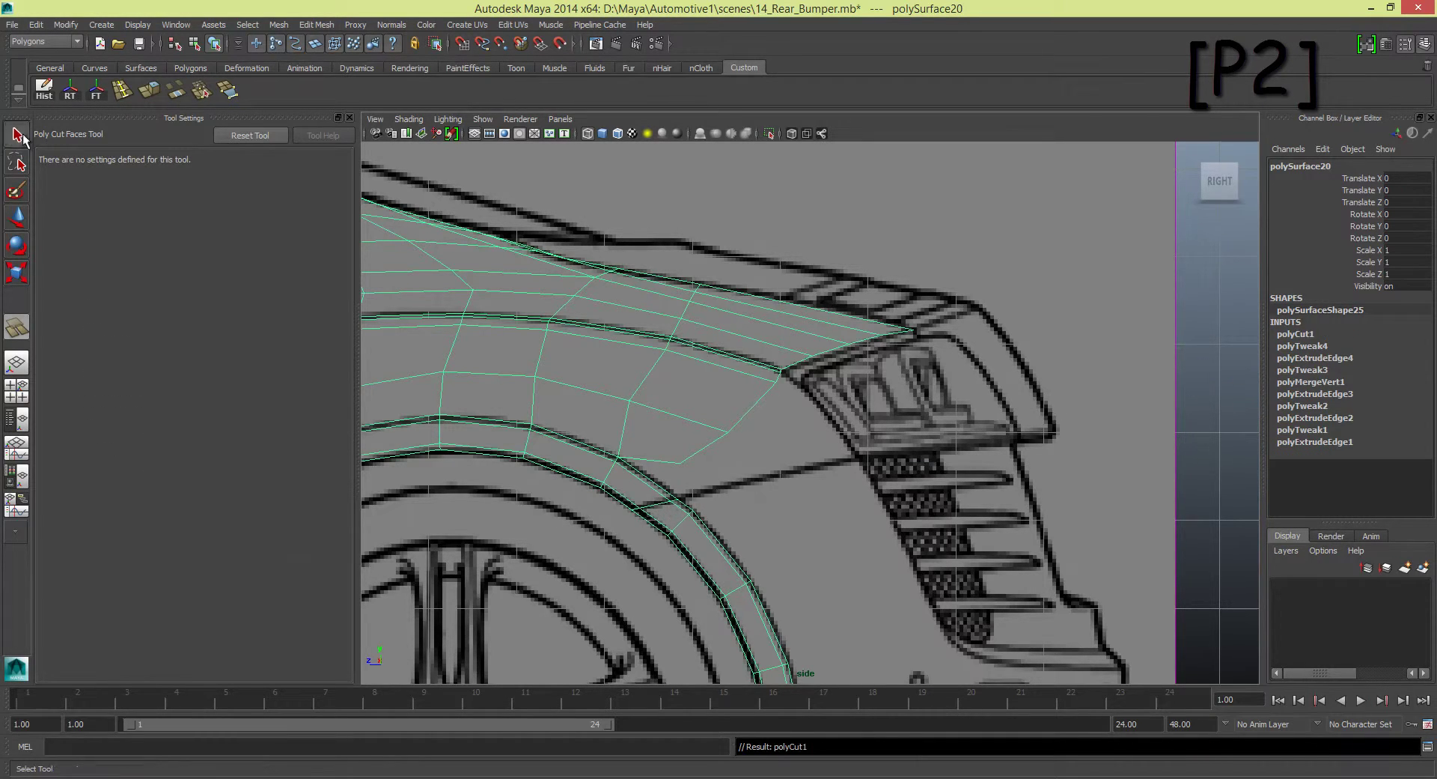
# Step: Reselect the fender mesh and pick its corner edge beside the rear grille
pyautogui.click(18, 135)
pyautogui.click(670, 472)
pyautogui.moveTo(693, 506); pyautogui.dragTo(737, 431, button='right')
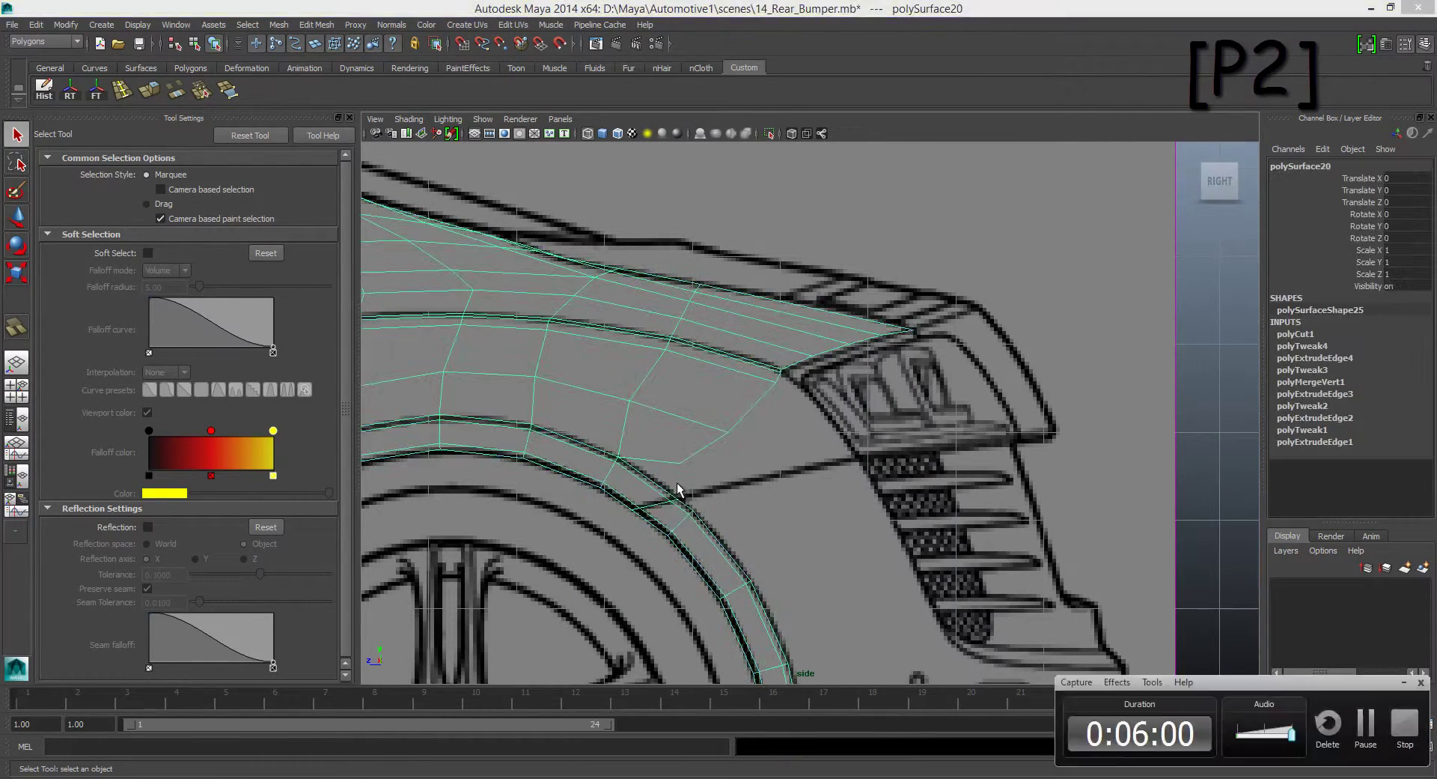
pyautogui.click(349, 118)
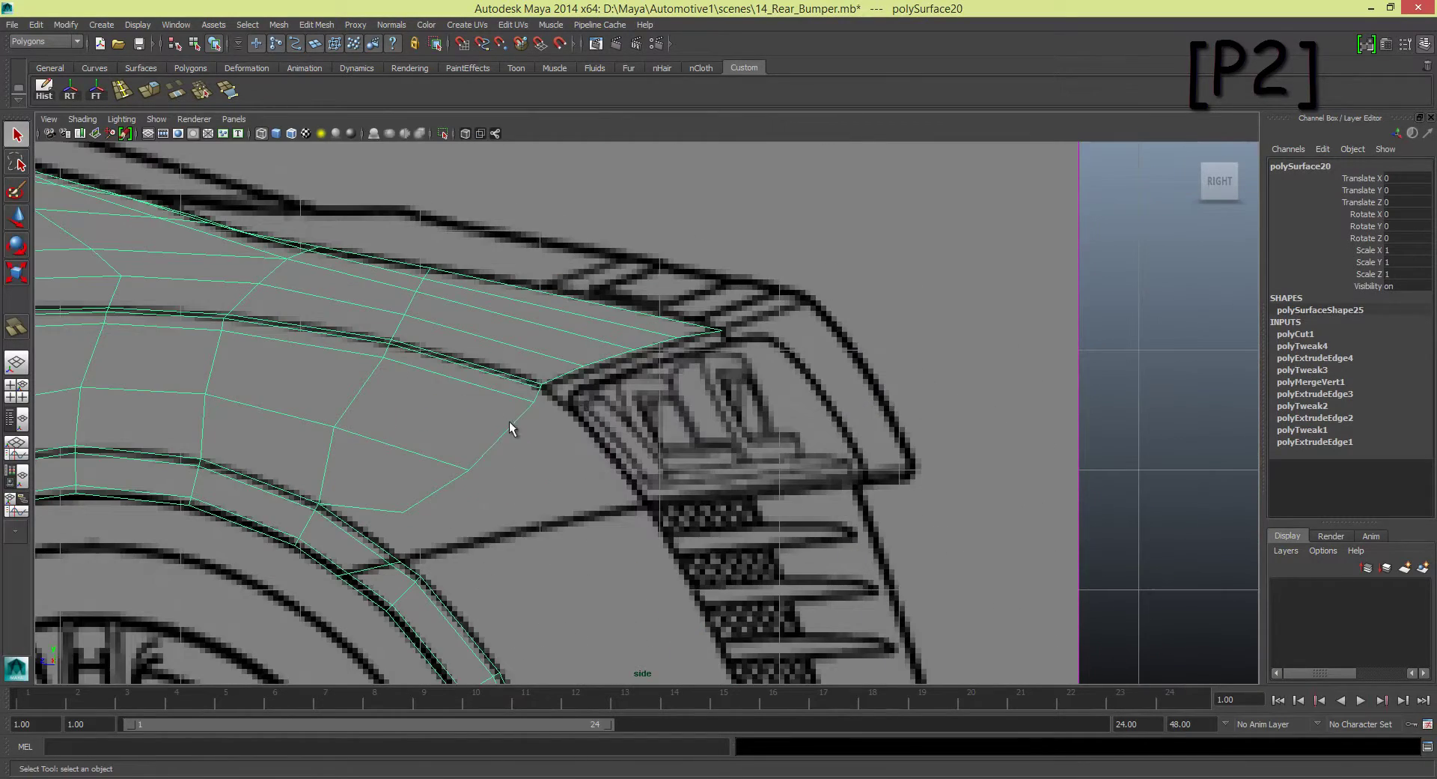
pyautogui.click(543, 393)
pyautogui.scroll(5, 472, 277)
pyautogui.scroll(-5, 594, 397)
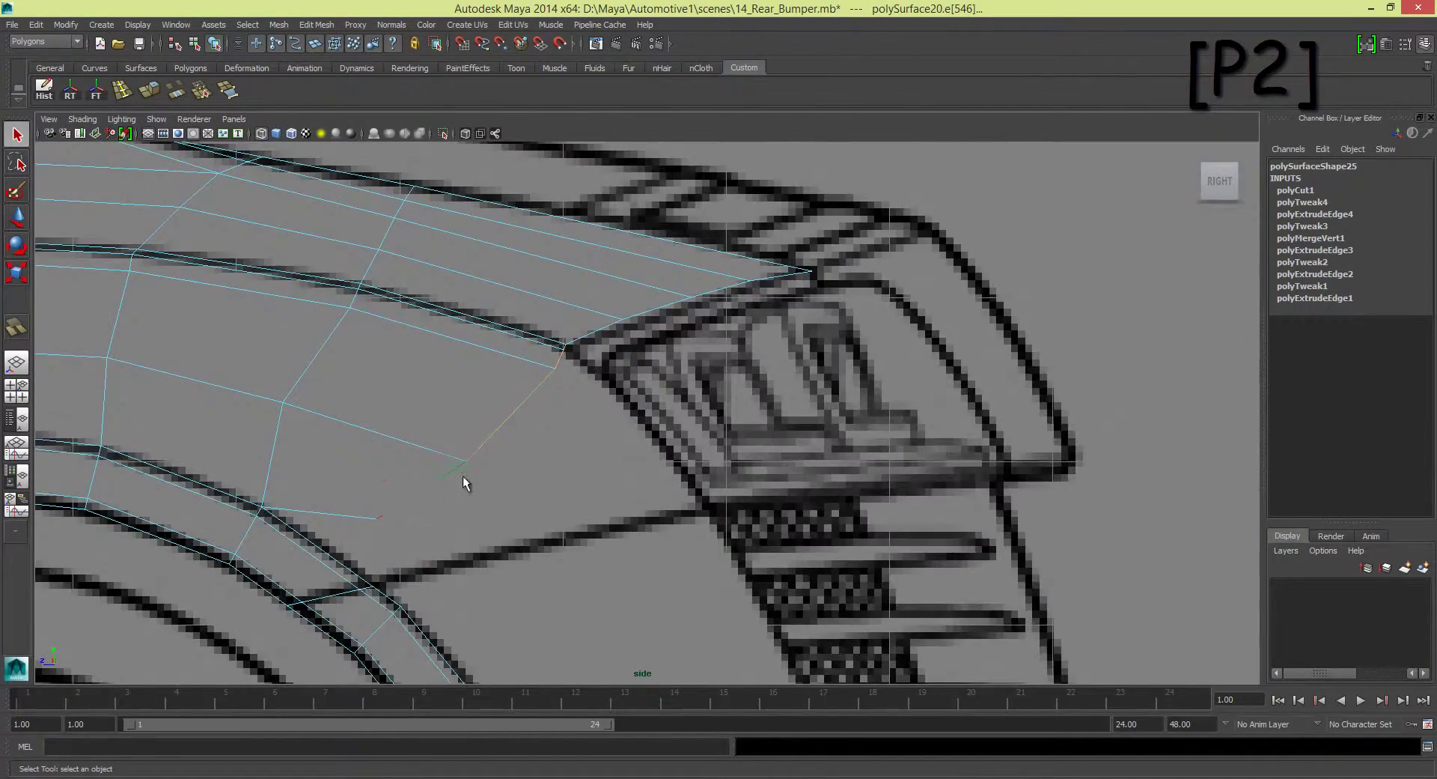
pyautogui.scroll(-2, 464, 483)
pyautogui.scroll(4, 561, 380)
pyautogui.scroll(-2, 556, 380)
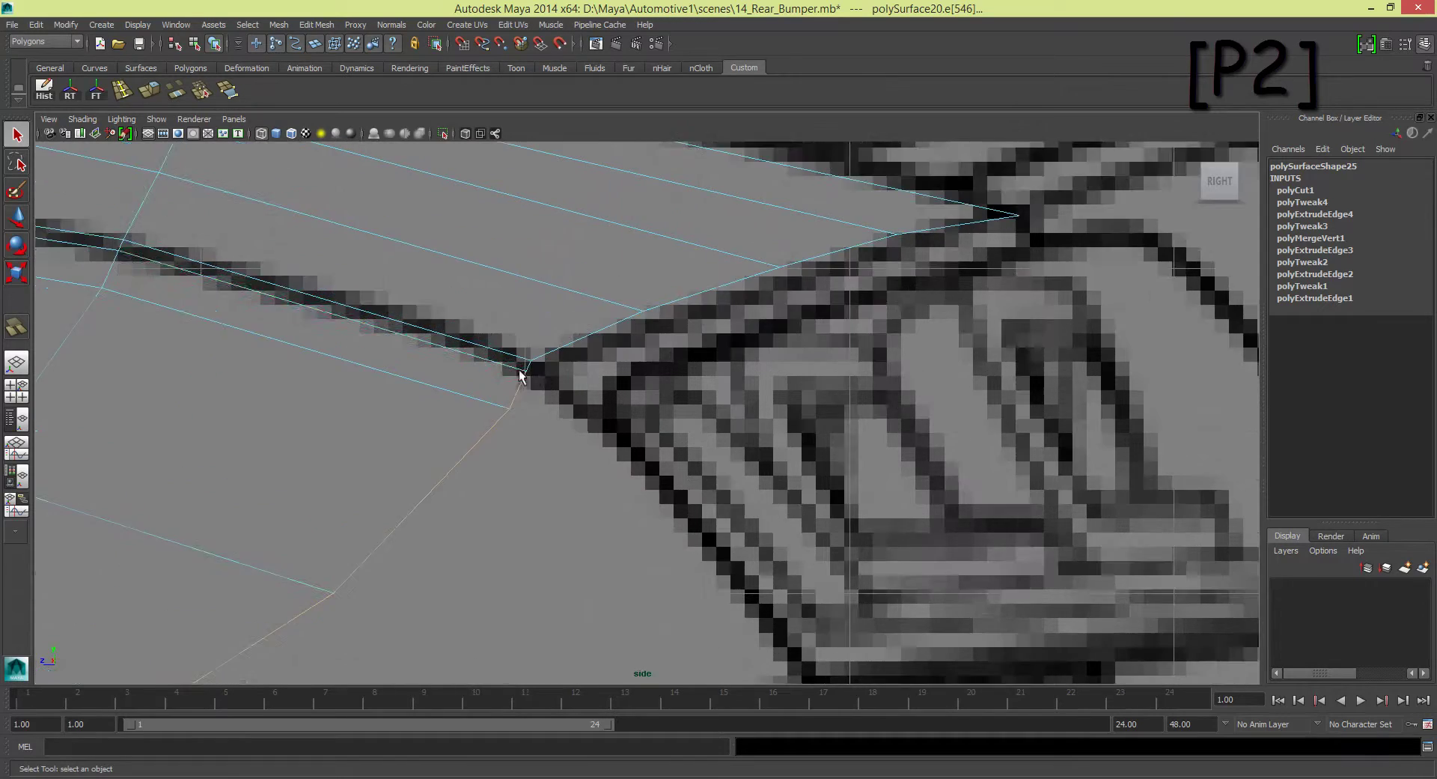
pyautogui.scroll(-2, 561, 482)
pyautogui.click(316, 25)
# Step: Extrude the selected corner edge and pull it down to the bumper line
pyautogui.click(329, 51)
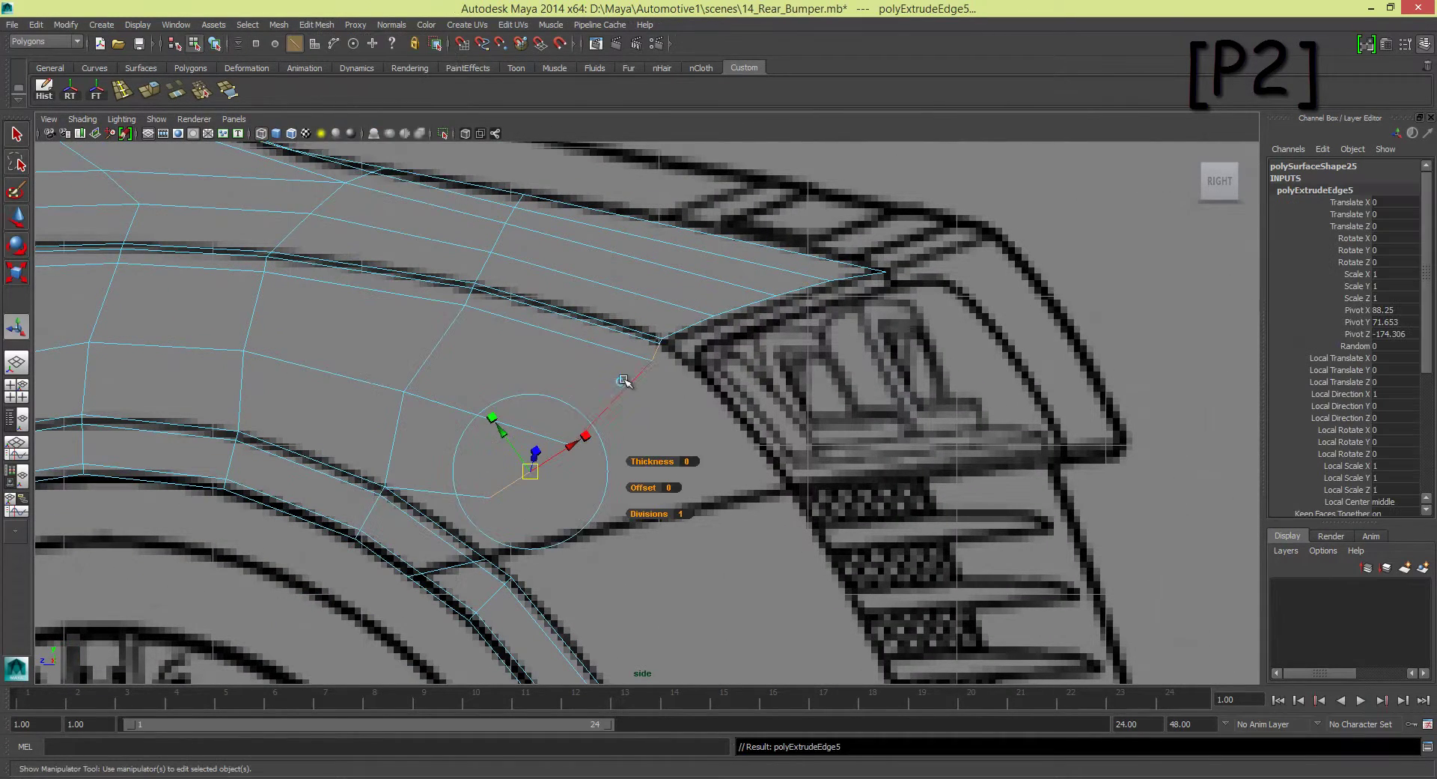
pyautogui.moveTo(575, 397); pyautogui.dragTo(524, 509)
pyautogui.scroll(-2, 524, 509)
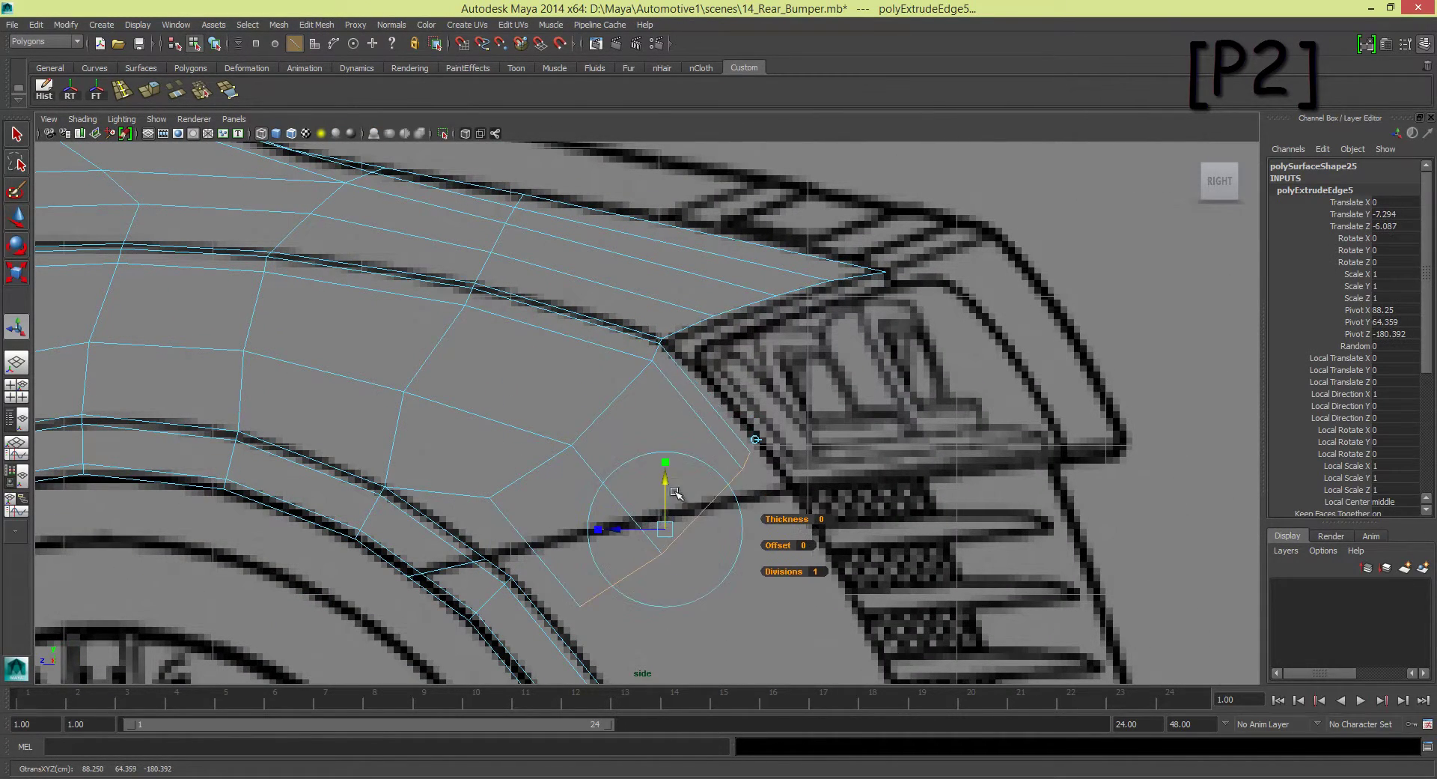
pyautogui.moveTo(646, 485); pyautogui.dragTo(639, 452)
pyautogui.scroll(2, 639, 452)
pyautogui.scroll(3, 636, 536)
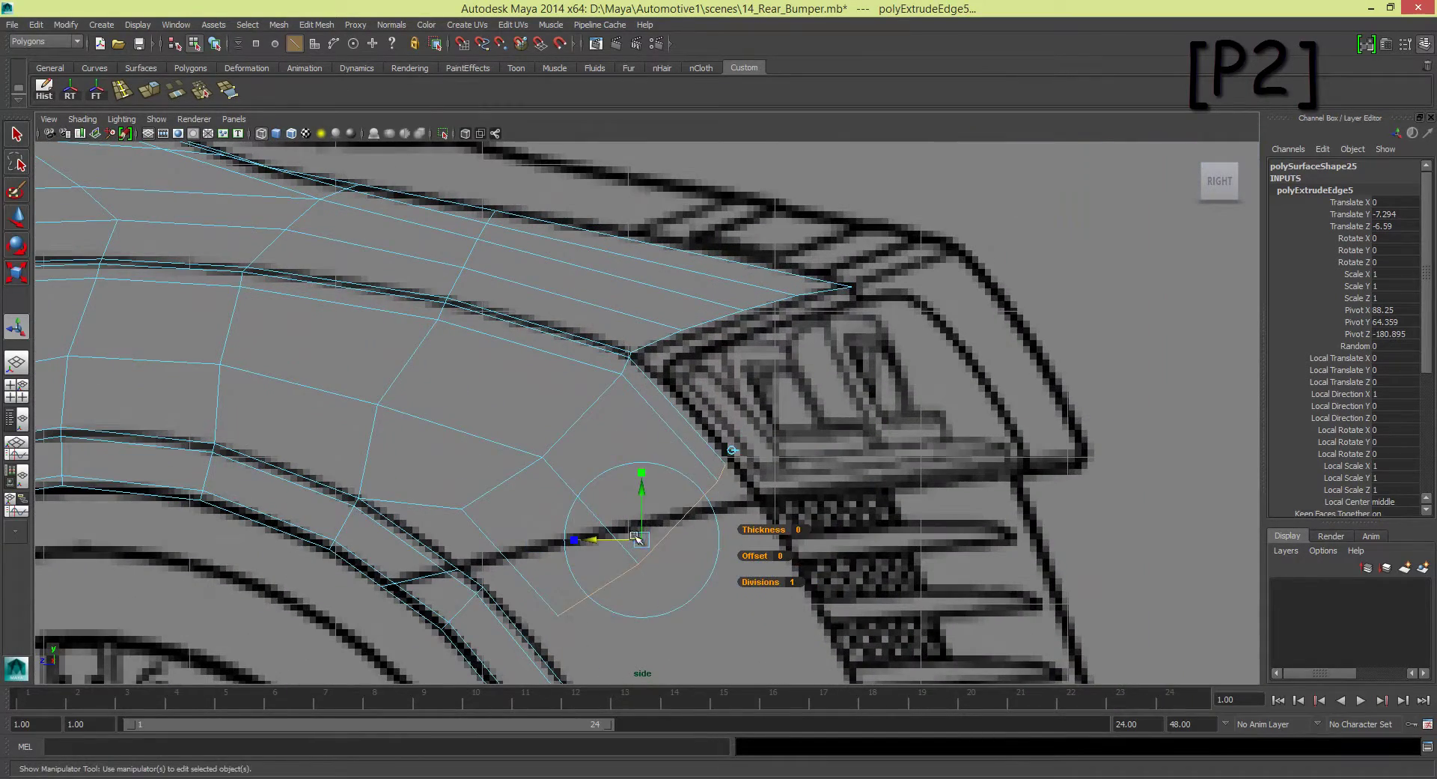
# Step: Snap the new edge's vertices onto the bumper sketch line and align the corner vertex with the grille
pyautogui.moveTo(754, 514); pyautogui.dragTo(704, 514, button='right')
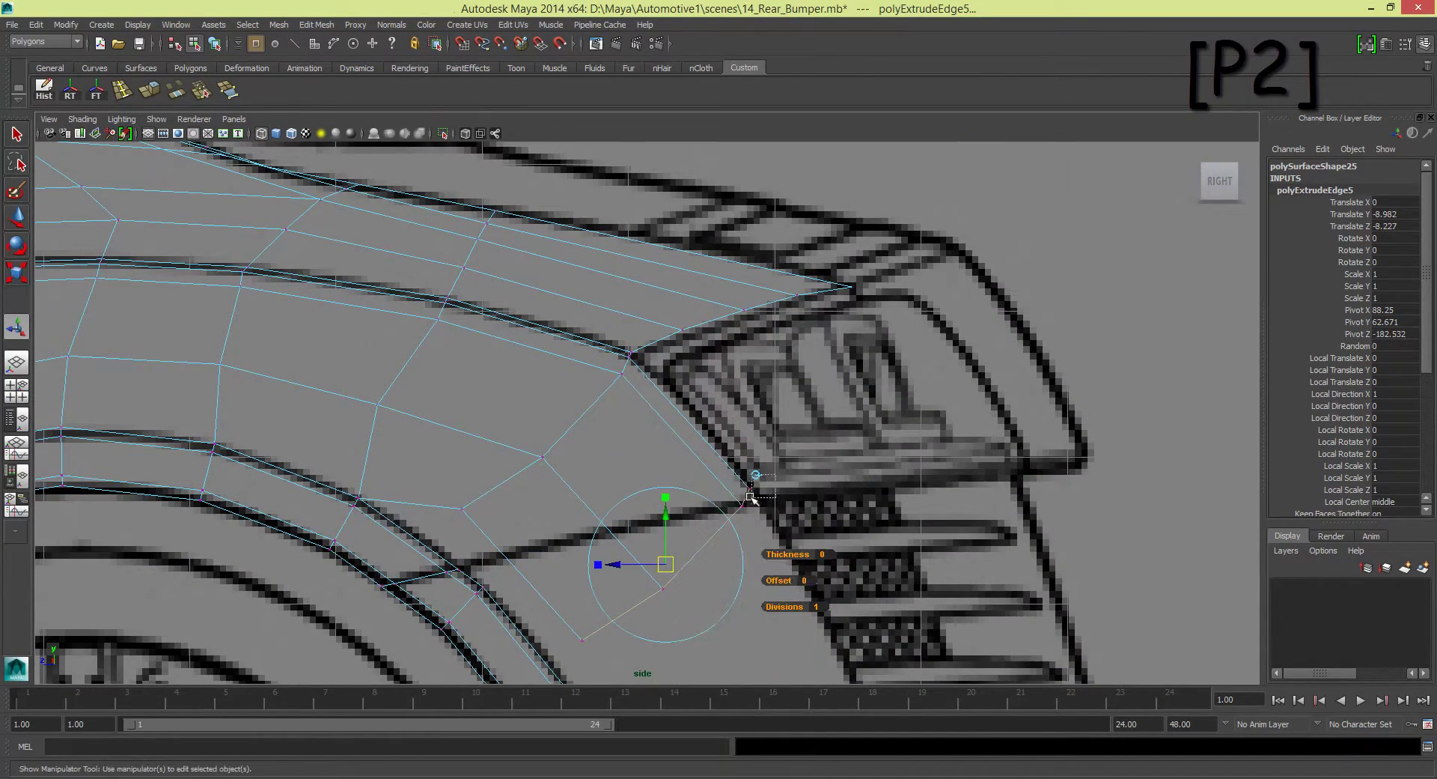
pyautogui.click(747, 489)
pyautogui.doubleClick(17, 218)
pyautogui.hotkey('ctrl', 'shift', 't')
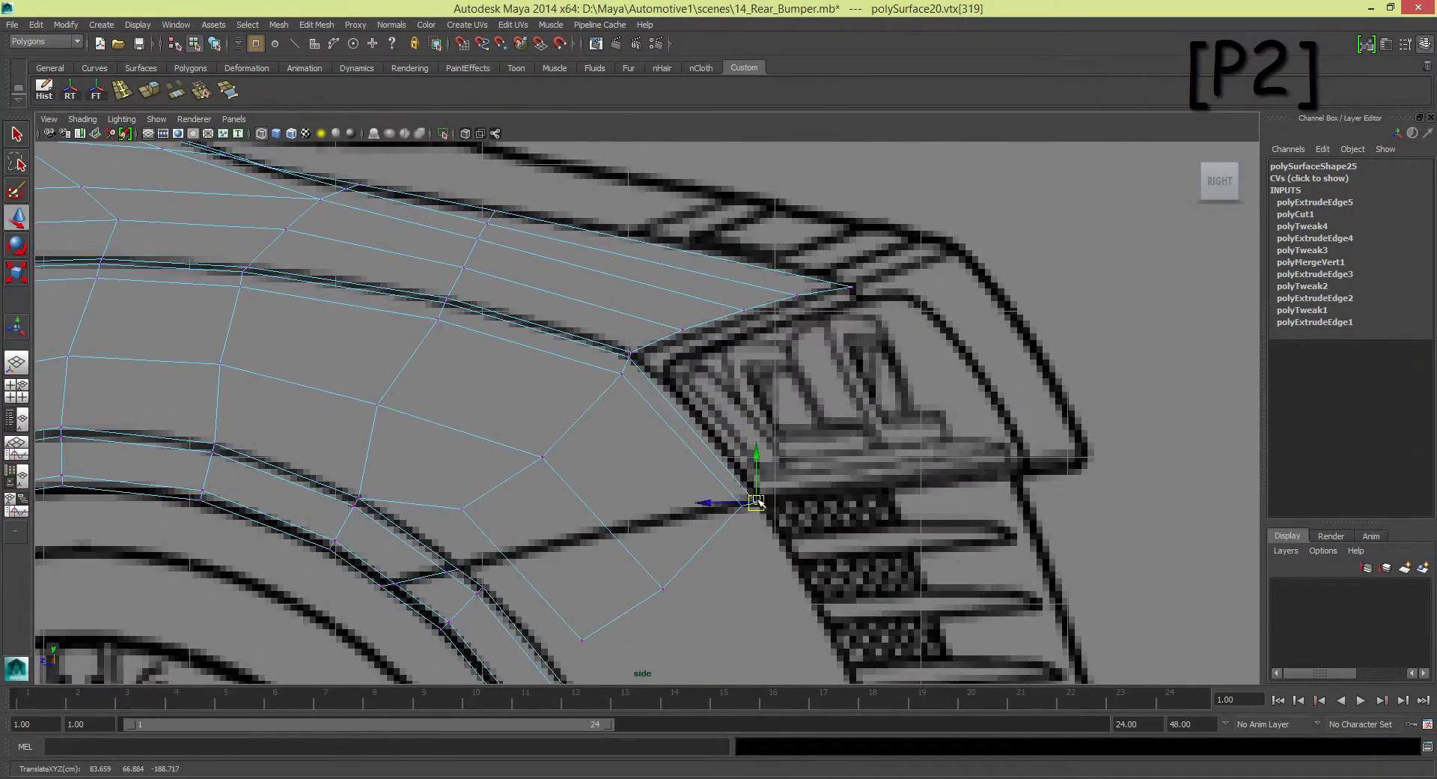
pyautogui.click(735, 503)
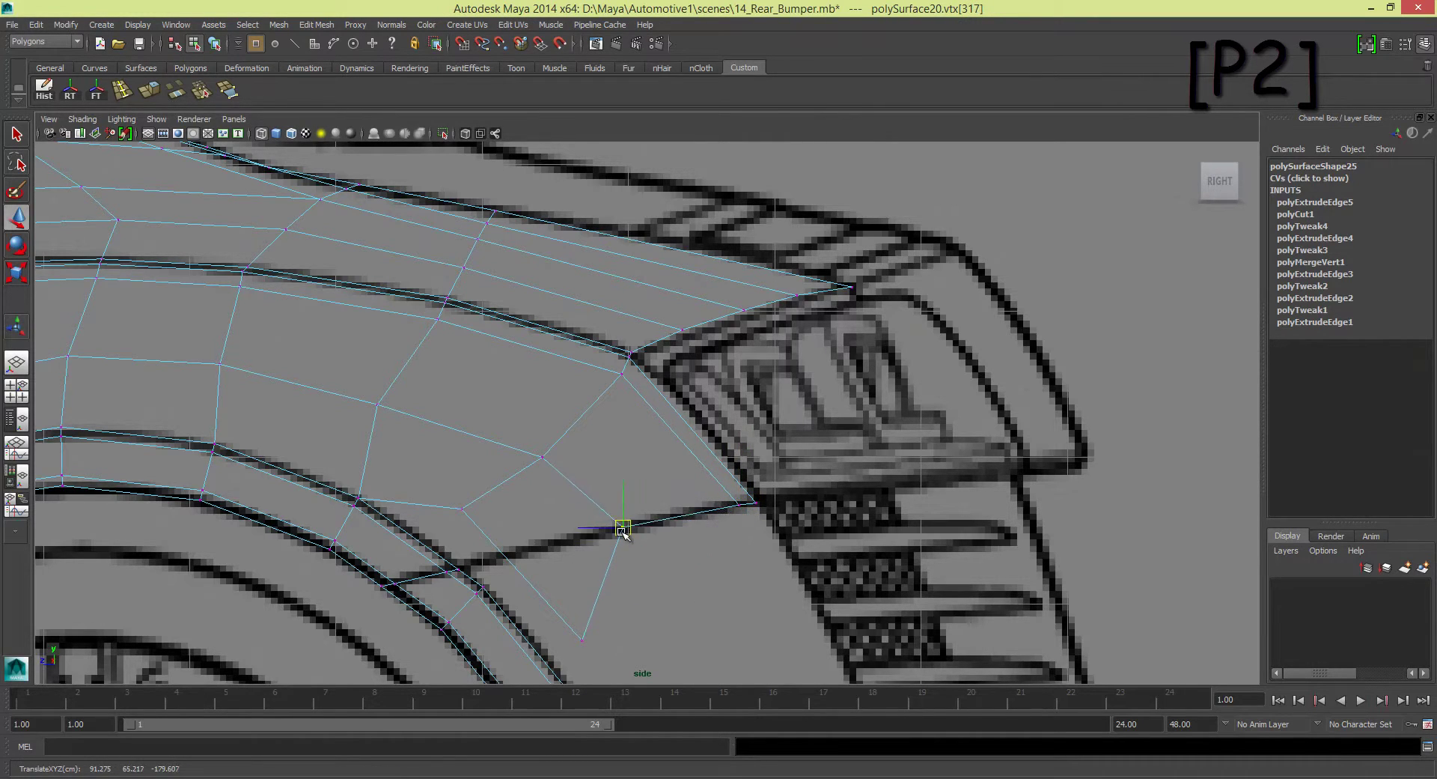
pyautogui.keyDown('alt'); pyautogui.moveTo(622, 528); pyautogui.dragTo(698, 436, button='middle'); pyautogui.keyUp('alt')
pyautogui.moveTo(659, 548); pyautogui.dragTo(644, 524)
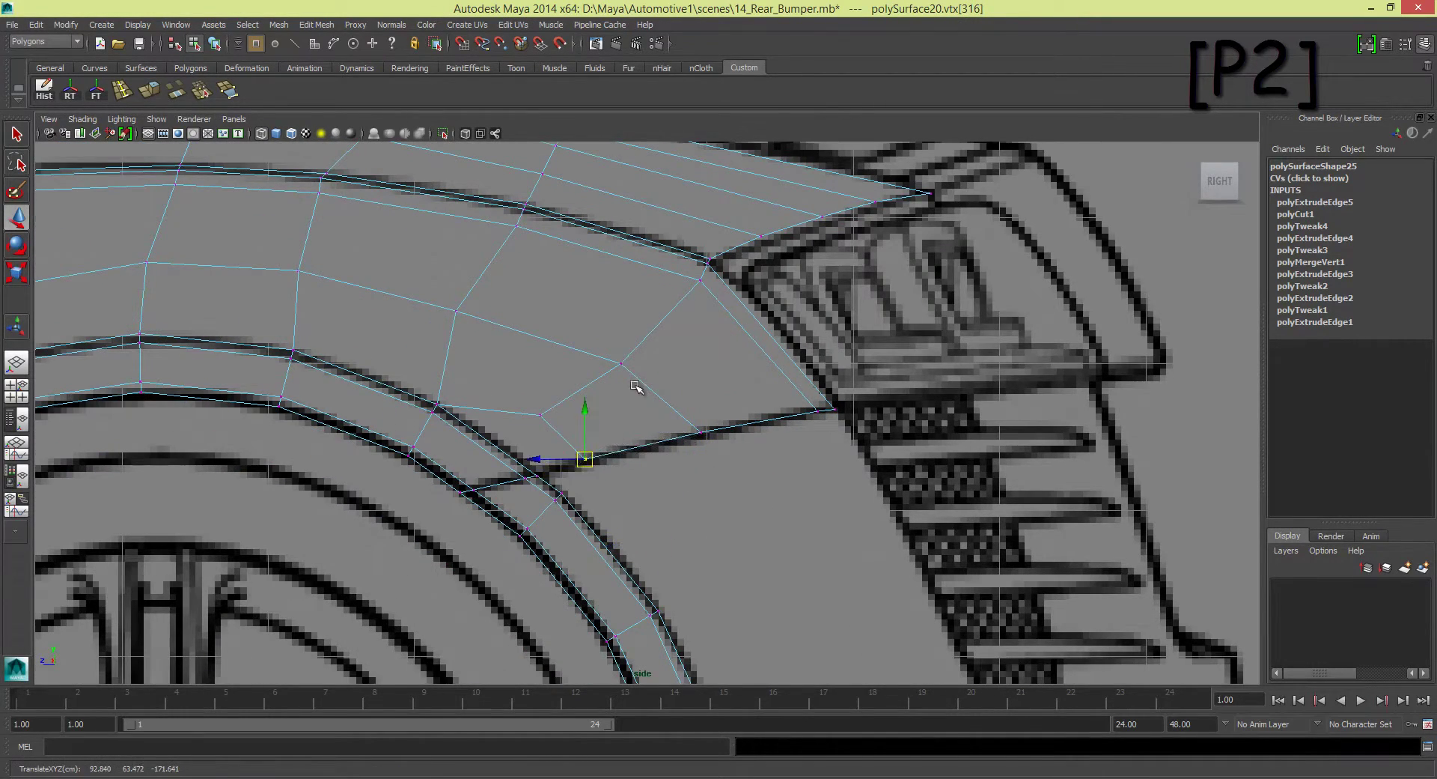
pyautogui.keyDown('alt'); pyautogui.moveTo(635, 386); pyautogui.dragTo(609, 491, button='middle'); pyautogui.keyUp('alt')
pyautogui.moveTo(594, 468); pyautogui.dragTo(580, 464)
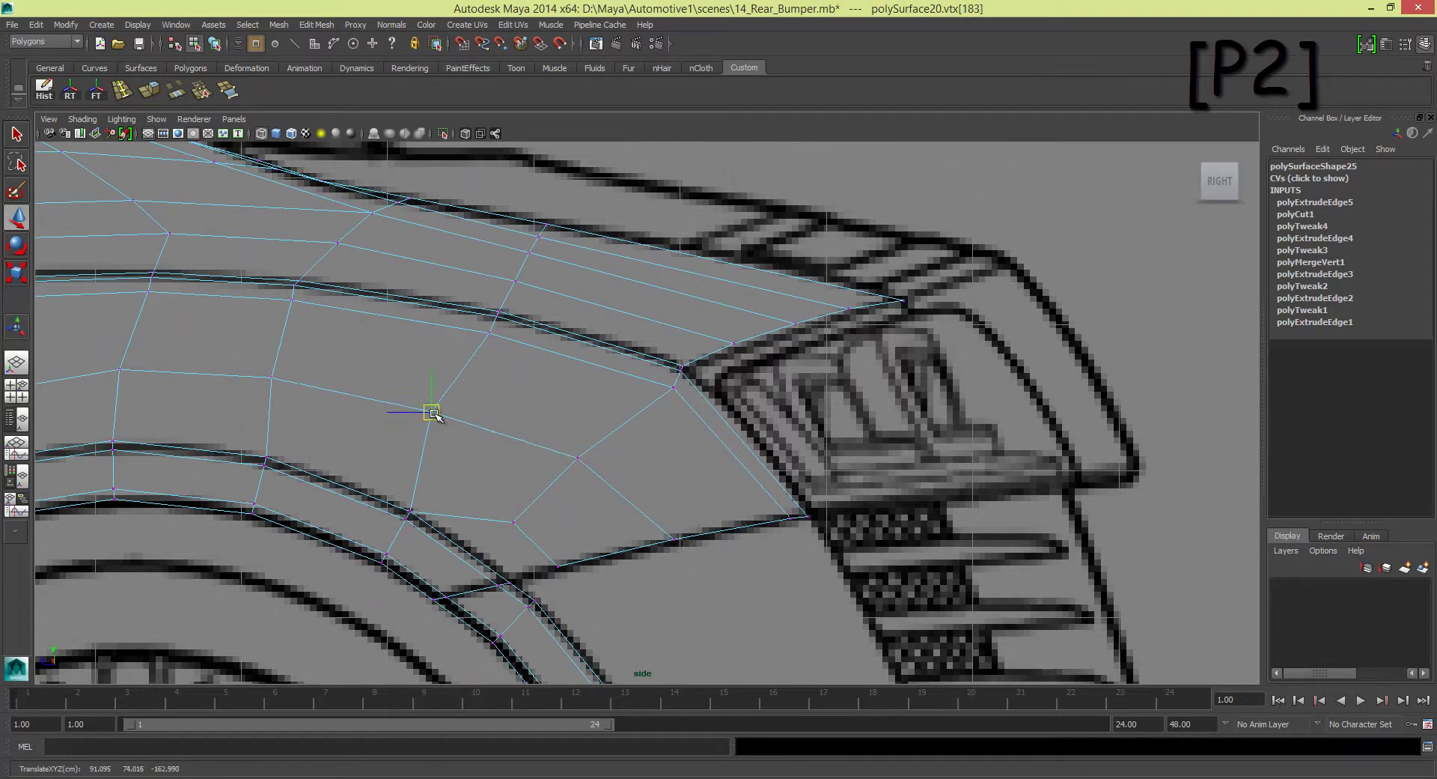
pyautogui.scroll(6, 435, 416)
pyautogui.click(860, 417)
pyautogui.moveTo(670, 472)
pyautogui.keyDown('alt'); pyautogui.mouseDown(button='middle')
pyautogui.moveTo(595, 425)
pyautogui.moveTo(814, 402)
pyautogui.mouseUp(button='middle'); pyautogui.keyUp('alt')
# Step: Switch briefly to the Surfaces menu set and back to Polygons, then select a vertex on the new bottom edge
pyautogui.click(27, 75)
pyautogui.click(257, 24)
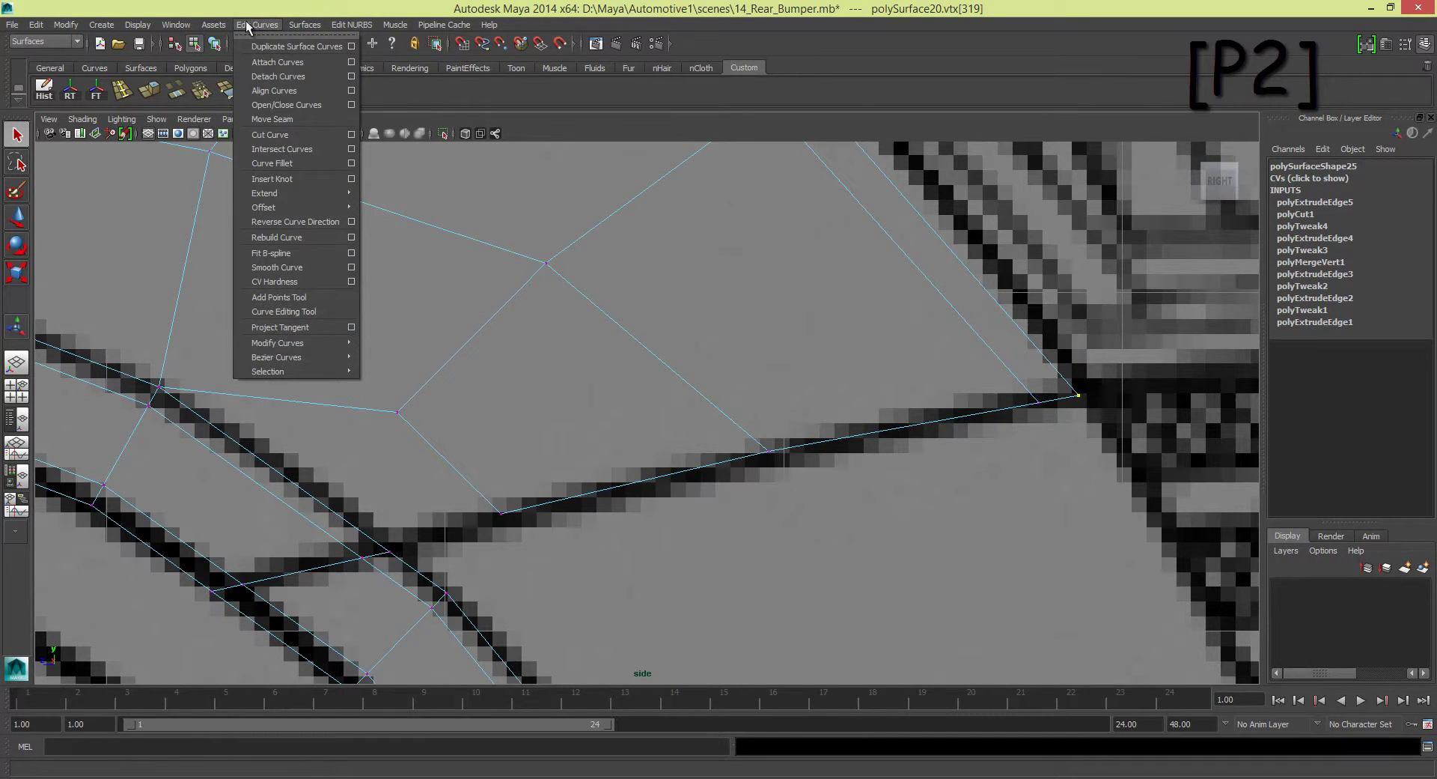
pyautogui.click(45, 42)
pyautogui.click(25, 64)
pyautogui.click(279, 24)
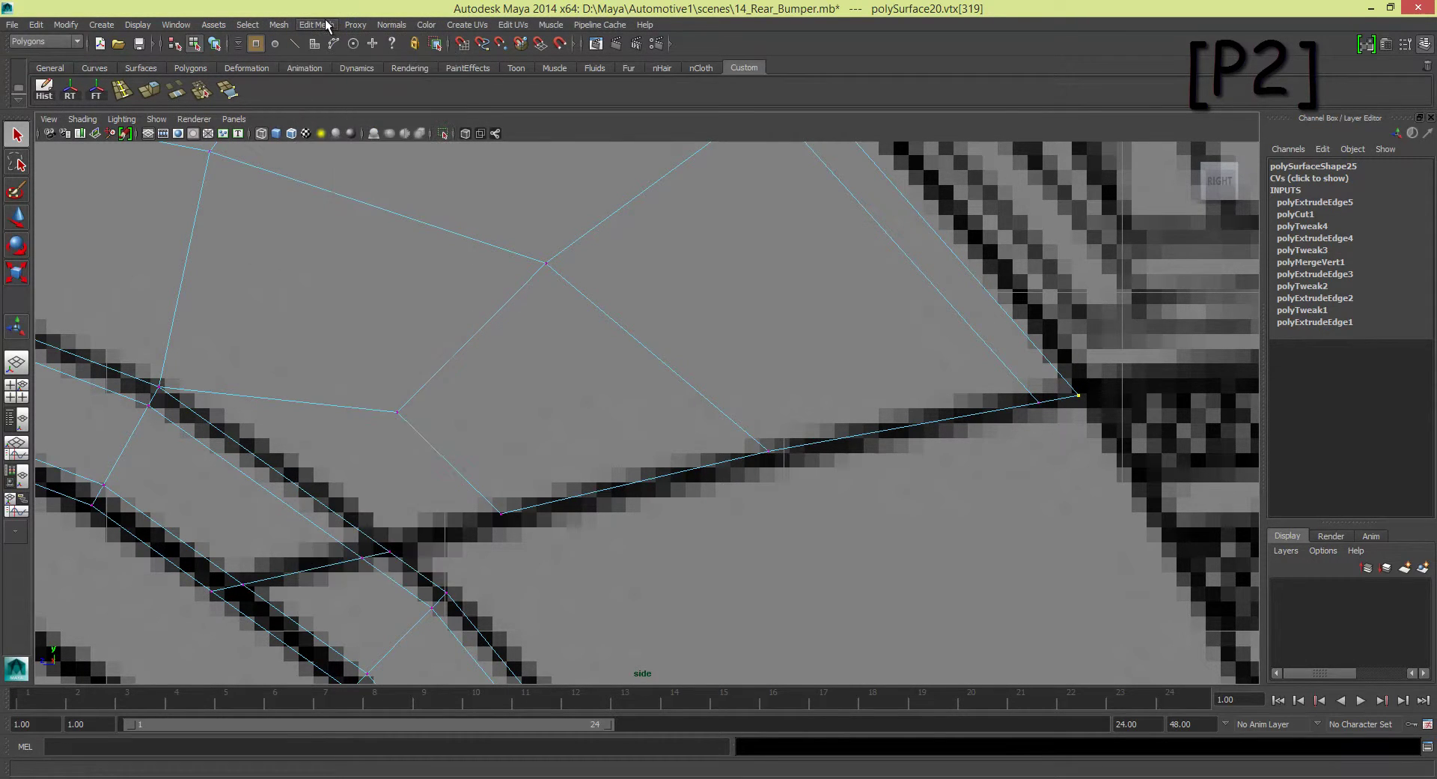
pyautogui.scroll(-1, 798, 449)
pyautogui.scroll(-3, 797, 449)
pyautogui.press('w')
pyautogui.scroll(-2, 725, 398)
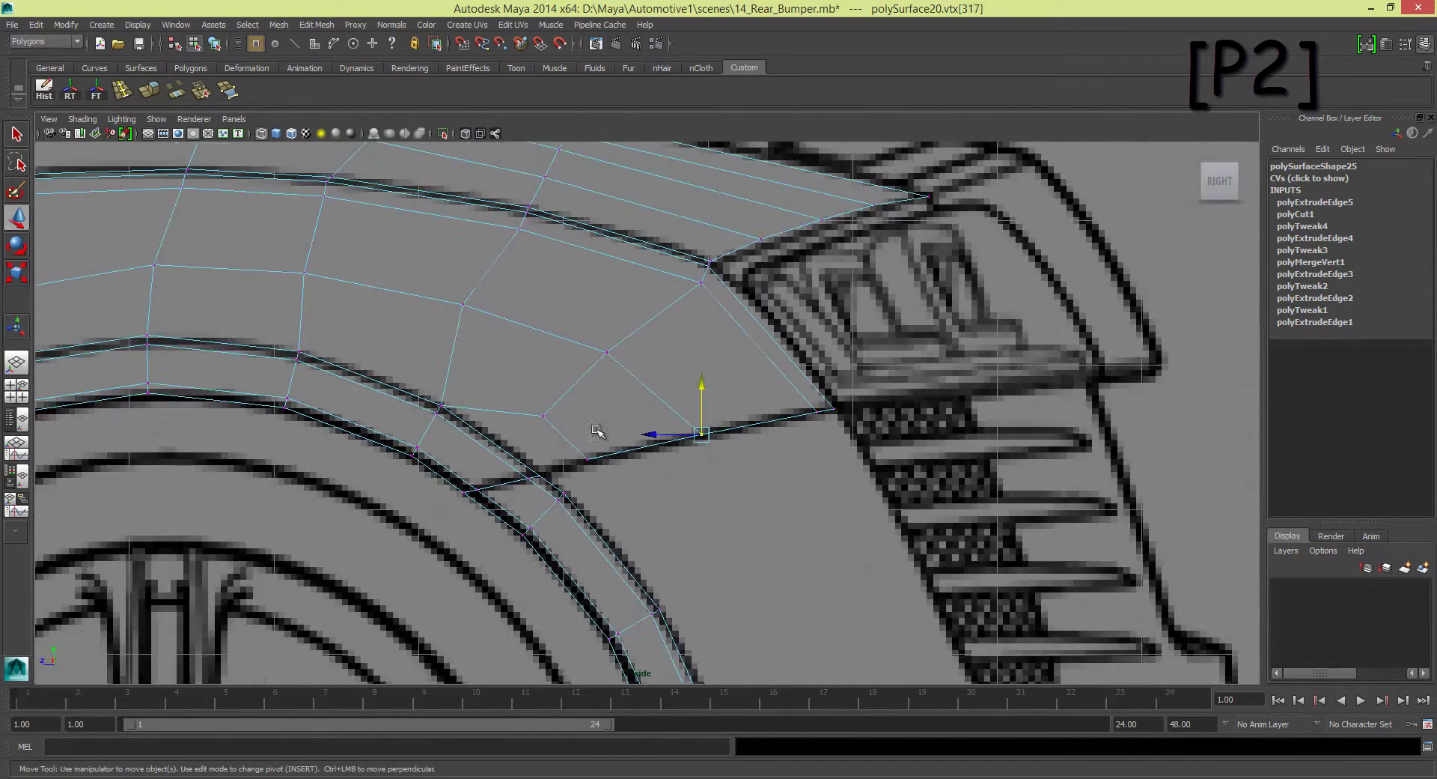
pyautogui.click(453, 348)
pyautogui.scroll(-3, 453, 349)
pyautogui.scroll(6, 608, 400)
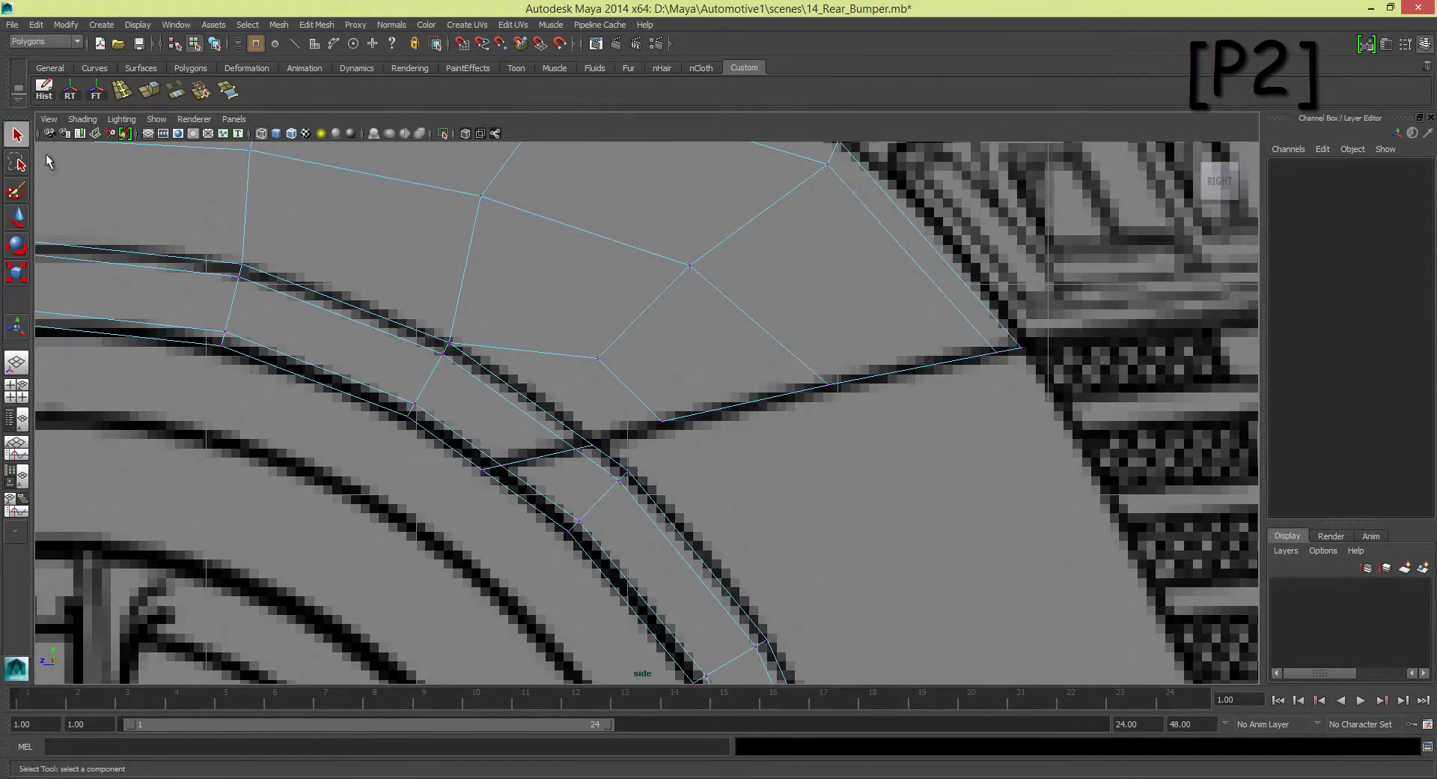
# Step: Append a polygon face across the gap between the arch strip and lower panel
pyautogui.click(575, 345)
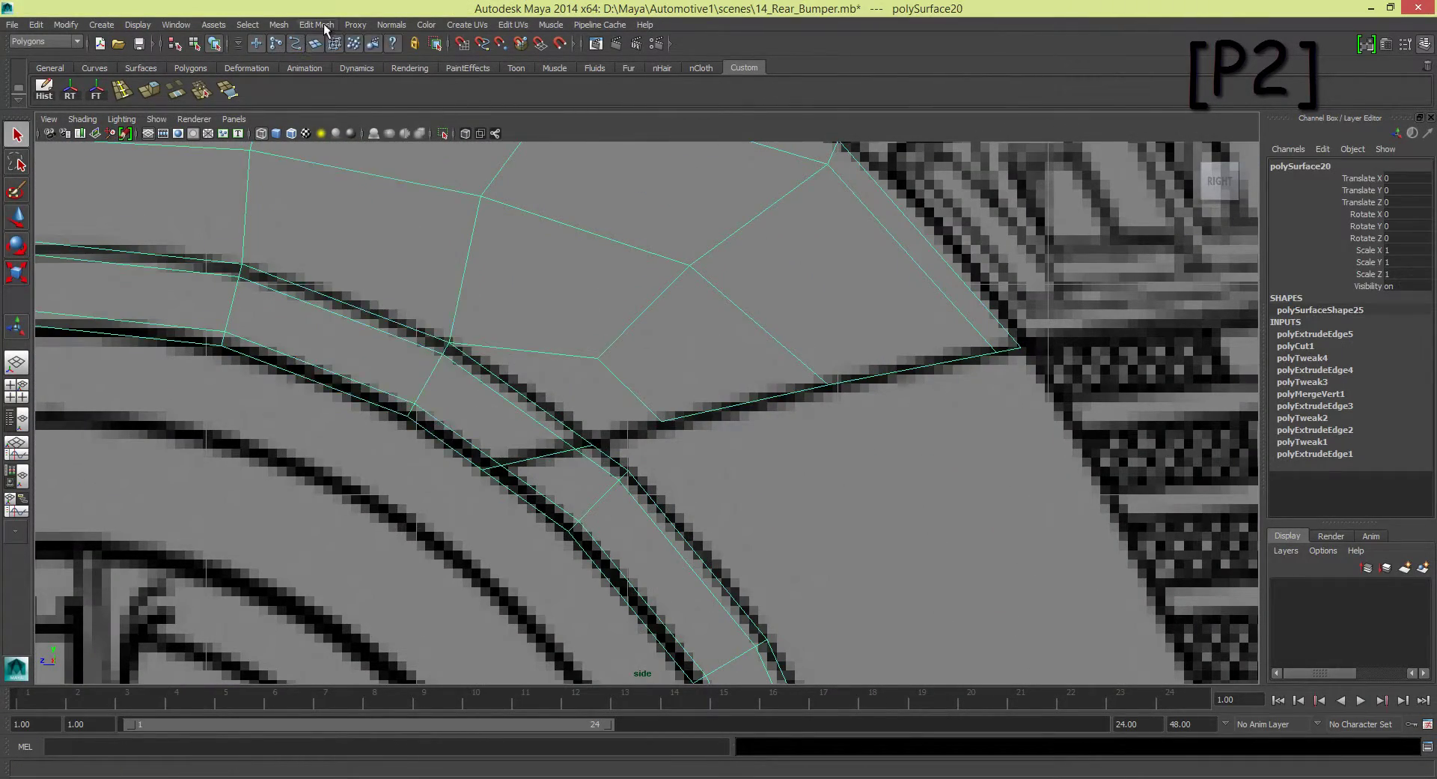
pyautogui.click(317, 25)
pyautogui.click(352, 107)
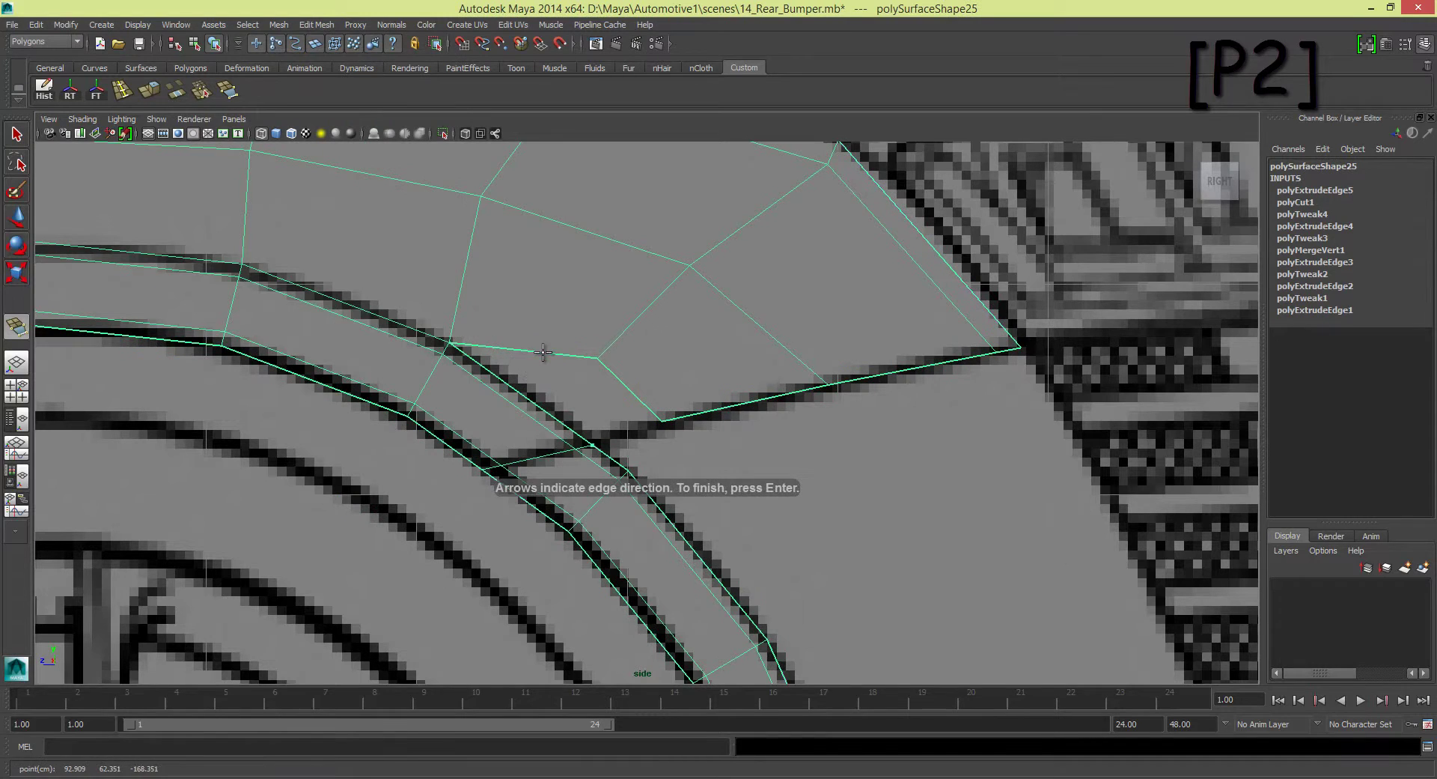
pyautogui.press('Return')
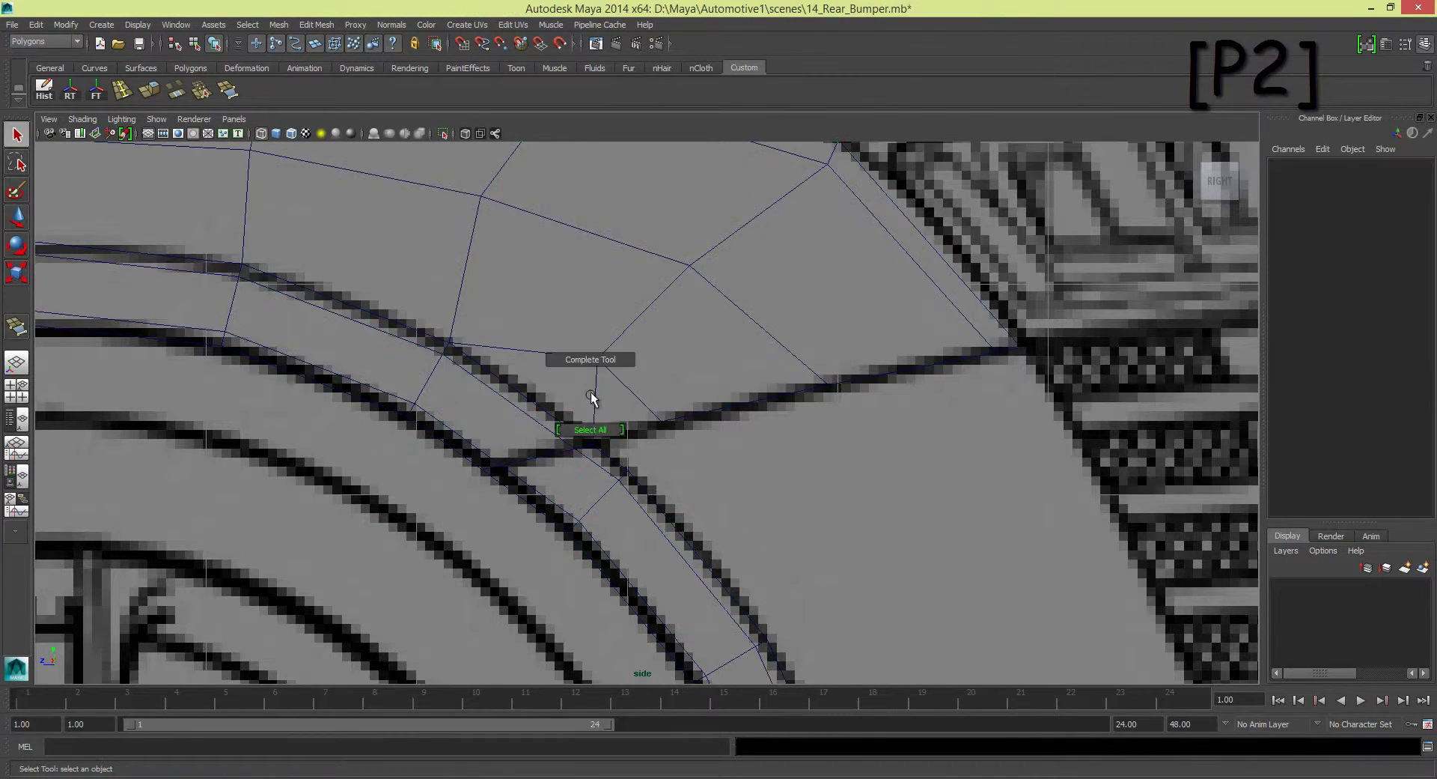
# Step: Delete the old arch face and append a second polygon in its place
pyautogui.moveTo(597, 375); pyautogui.dragTo(573, 393, button='right')
pyautogui.click(574, 394)
pyautogui.press('Delete')
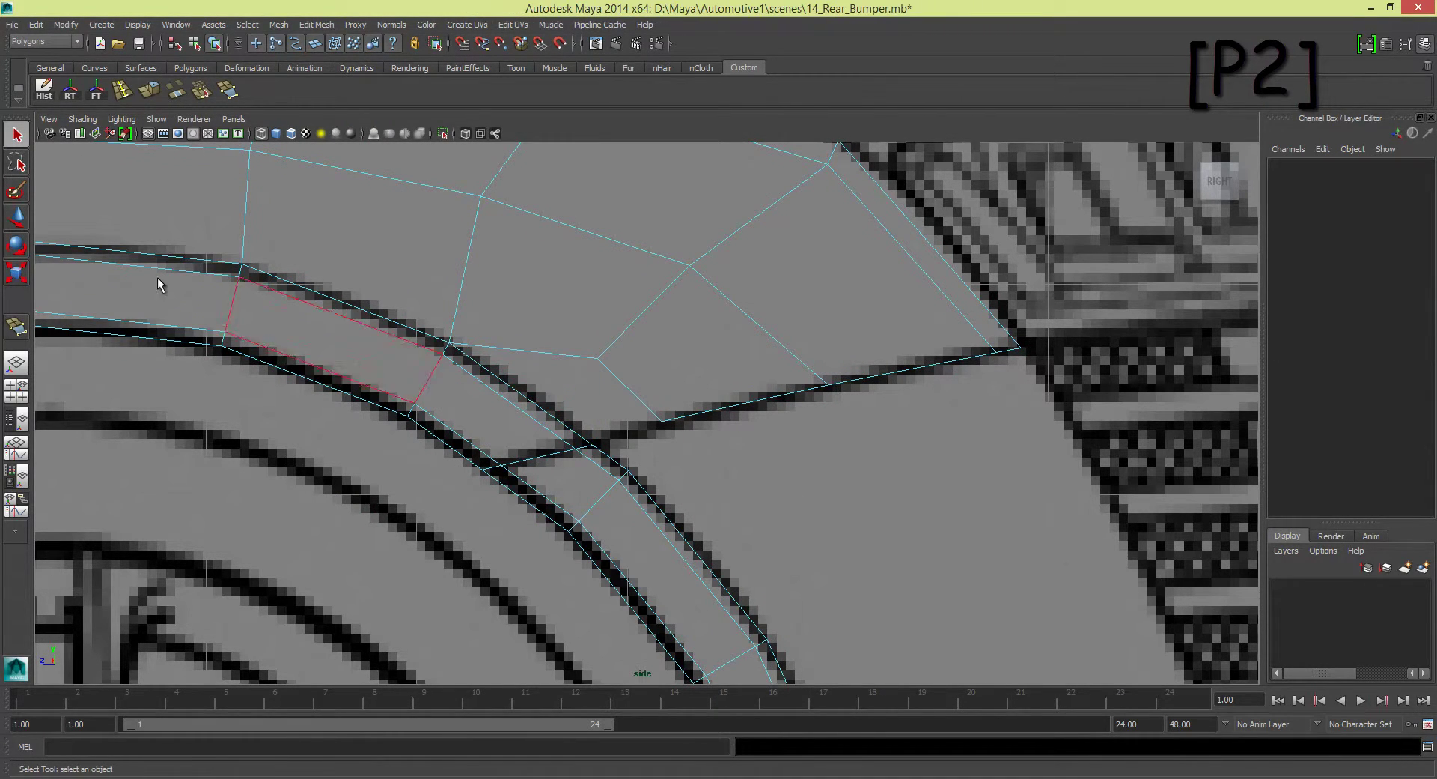
pyautogui.keyDown('shift'); pyautogui.moveTo(497, 355); pyautogui.dragTo(578, 331, button='right'); pyautogui.keyUp('shift')
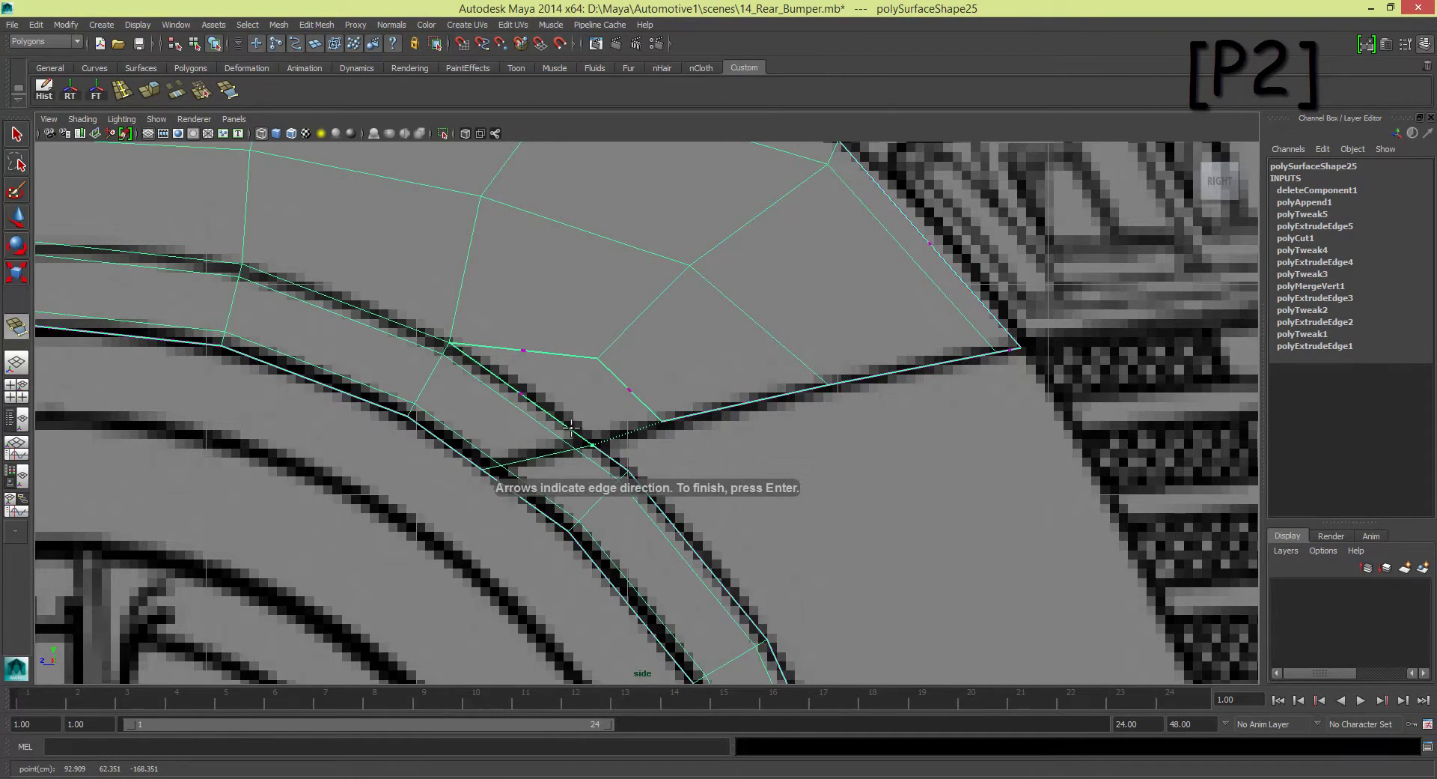
pyautogui.press('Return')
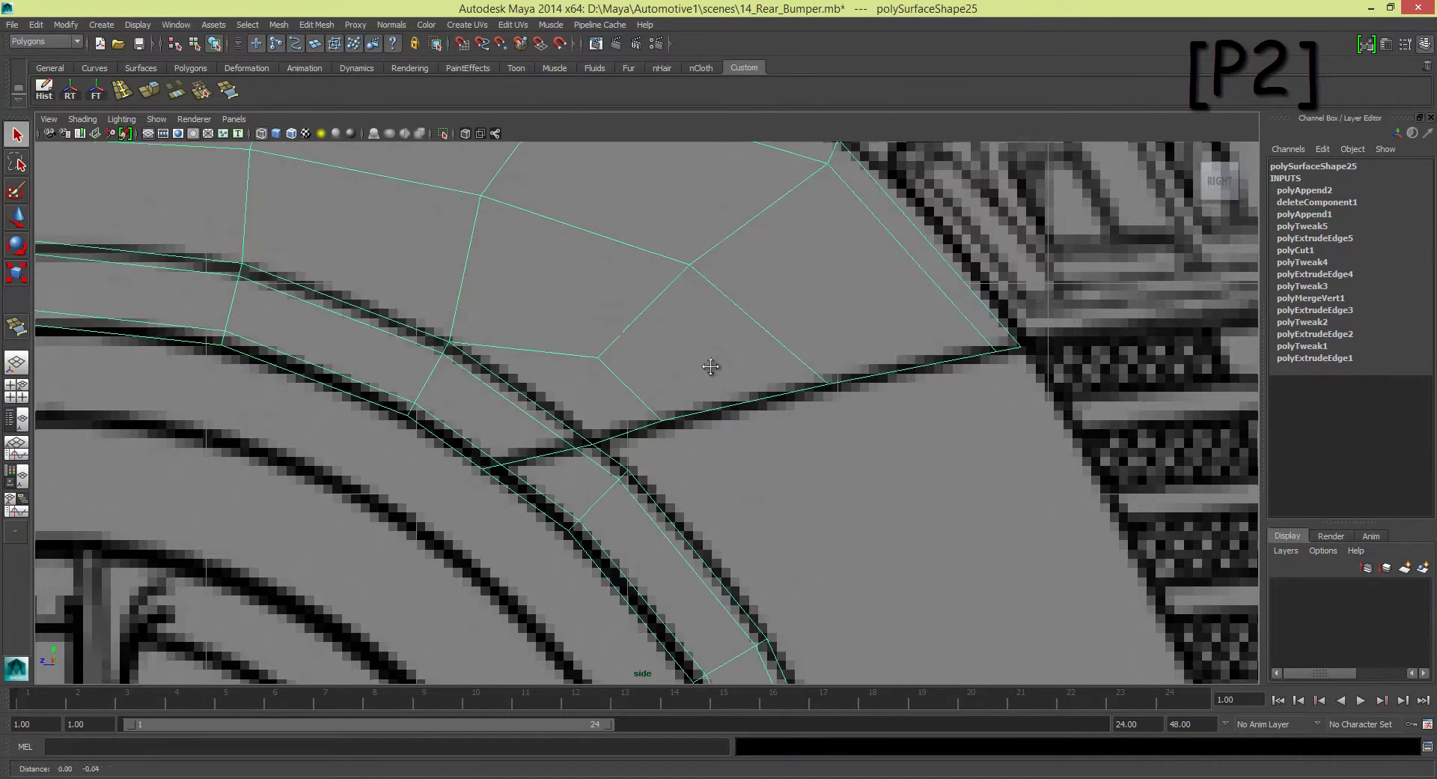
pyautogui.click(15, 137)
pyautogui.doubleClick(17, 217)
# Step: Select a vertex in the middle of the panel and center the top view on it
pyautogui.scroll(5, 673, 308)
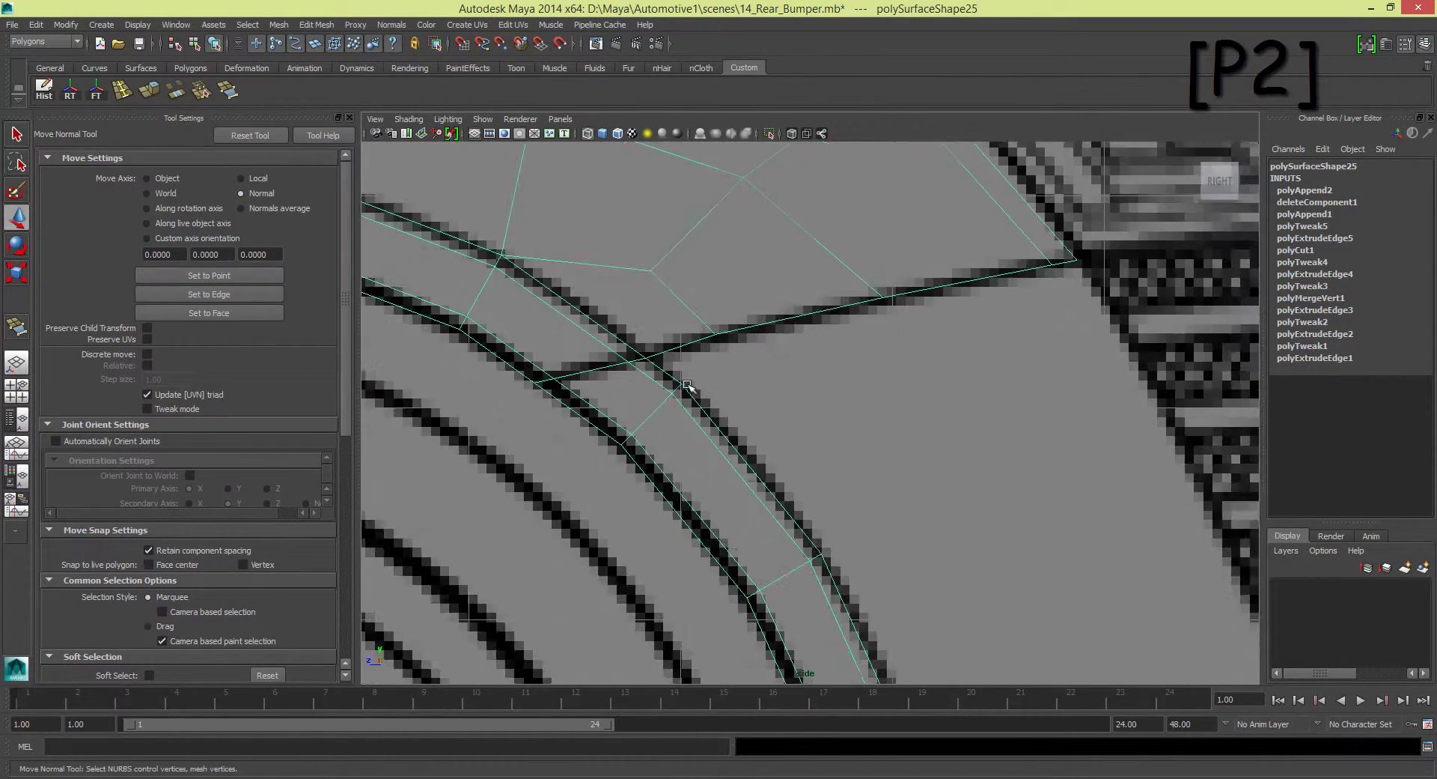
pyautogui.scroll(-3, 664, 307)
pyautogui.click(805, 438)
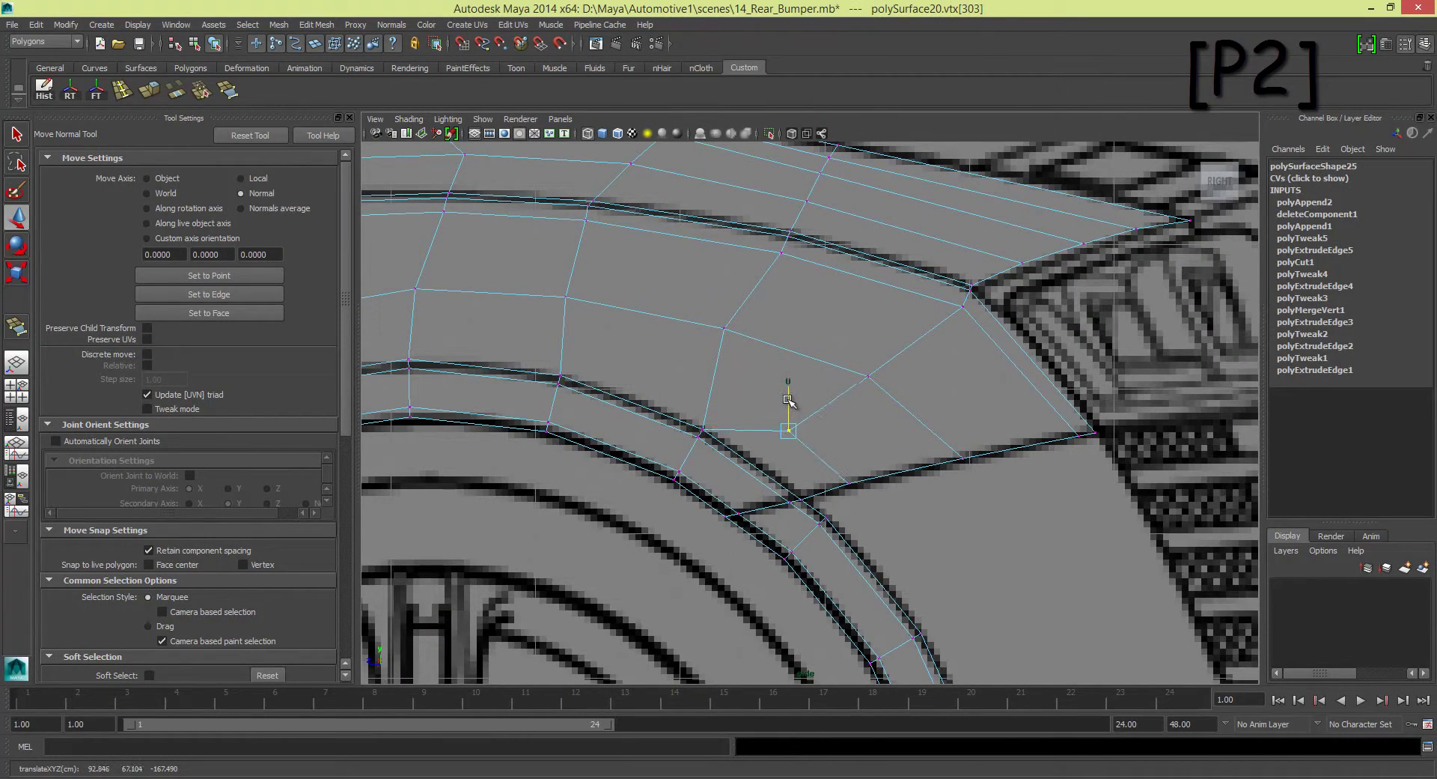
pyautogui.press('space')
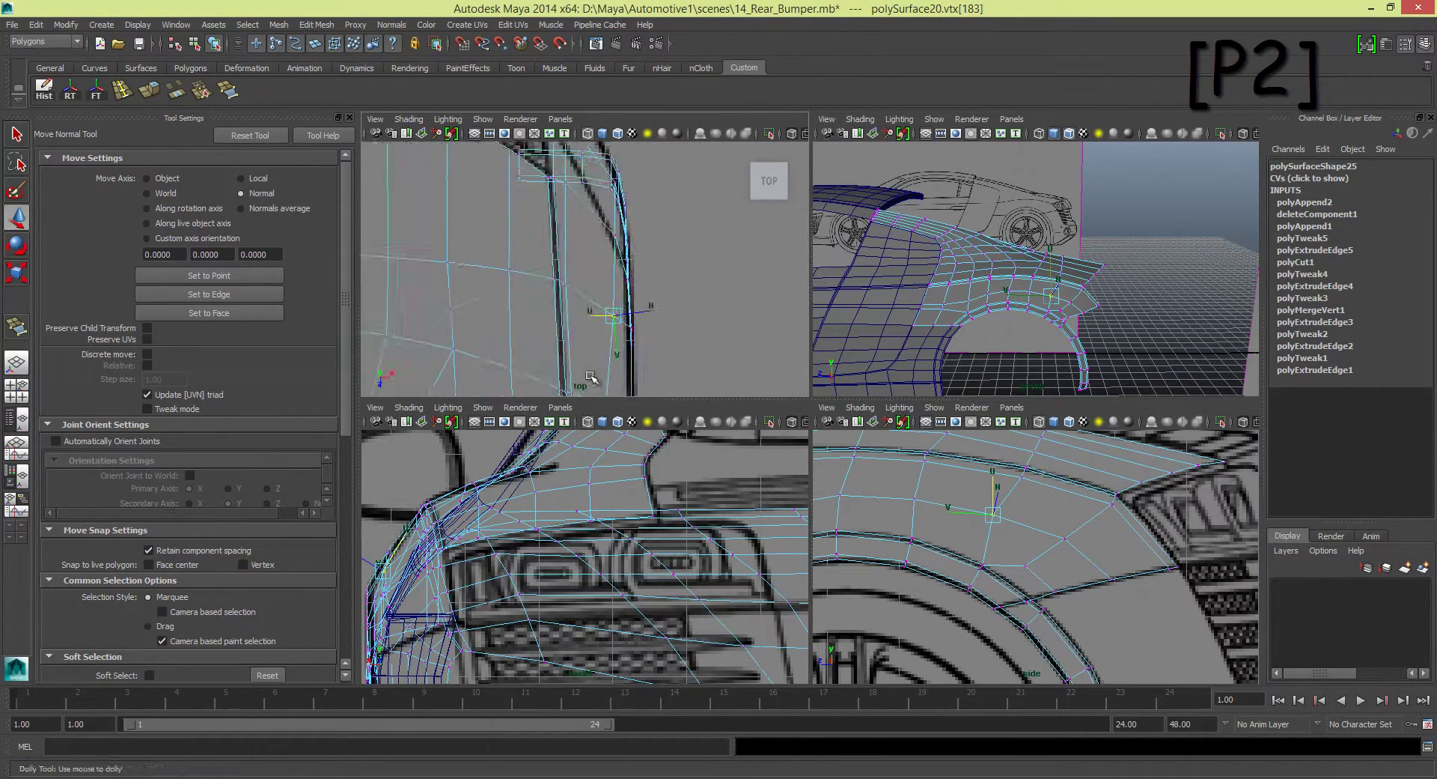
pyautogui.keyDown('alt'); pyautogui.moveTo(599, 300); pyautogui.dragTo(627, 302, button='middle'); pyautogui.keyUp('alt')
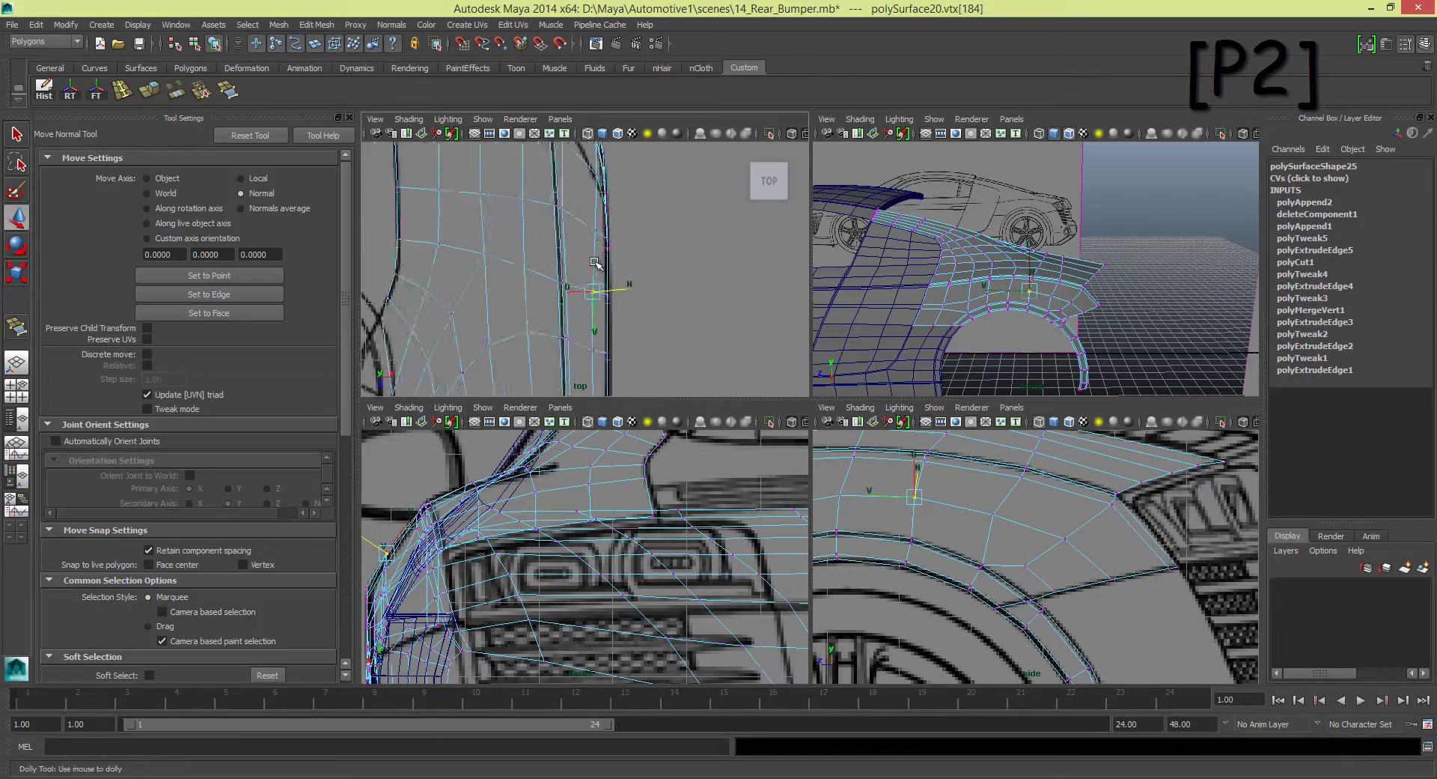
# Step: Orbit the perspective view to check the fender's curvature, then maximize the side view
pyautogui.press('space')
pyautogui.keyDown('alt'); pyautogui.moveTo(749, 389); pyautogui.dragTo(847, 409); pyautogui.keyUp('alt')
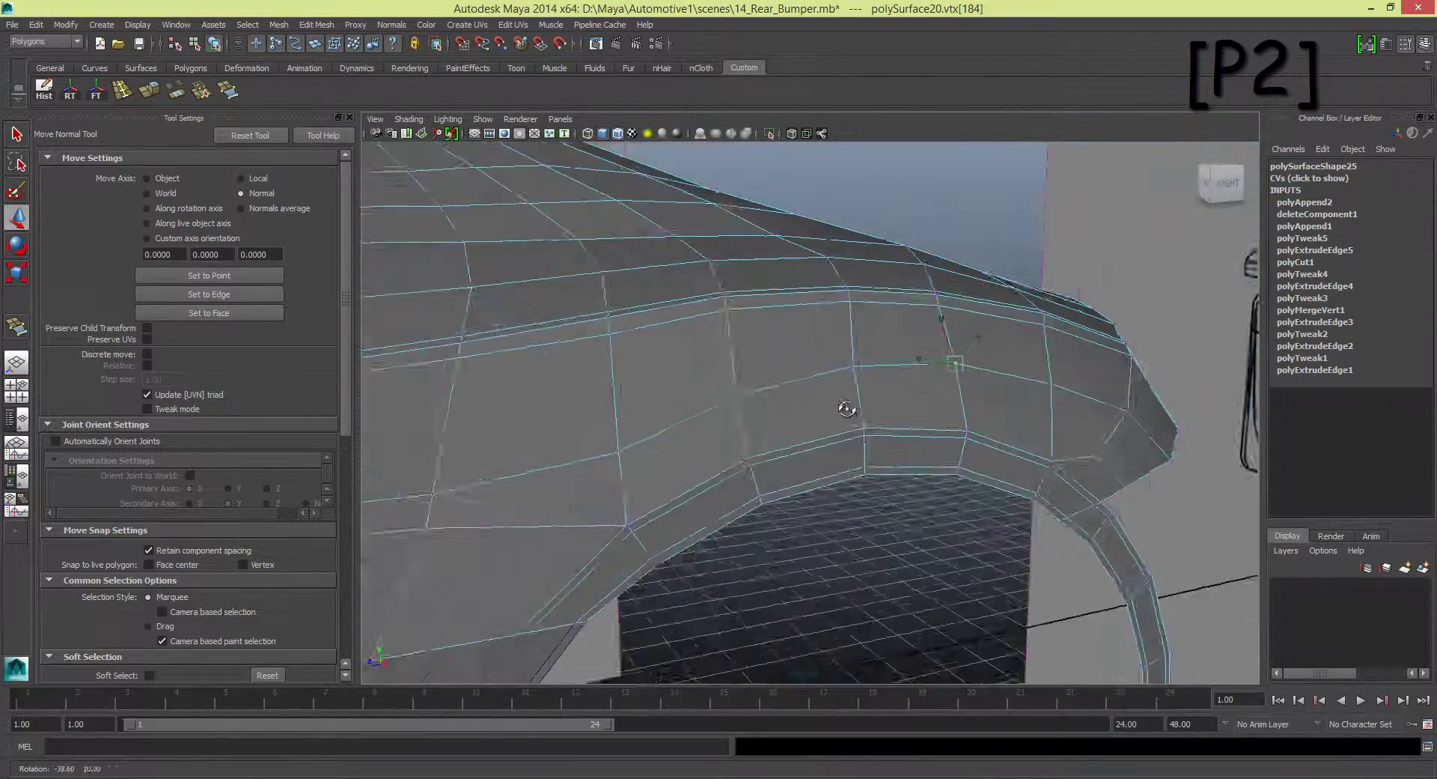
pyautogui.keyDown('alt'); pyautogui.moveTo(846, 409); pyautogui.dragTo(623, 448, button='middle'); pyautogui.keyUp('alt')
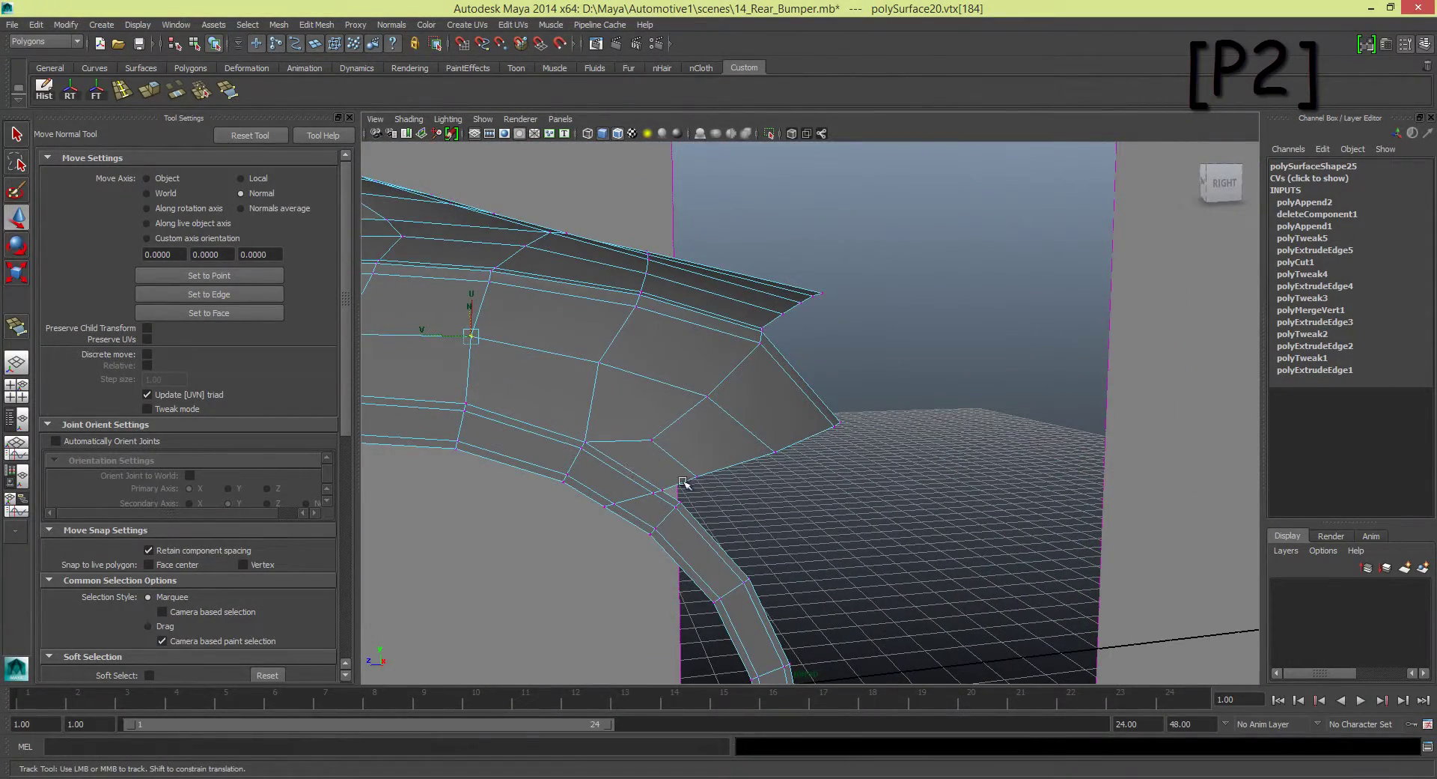
pyautogui.moveTo(683, 481)
pyautogui.keyDown('alt'); pyautogui.mouseDown()
pyautogui.moveTo(681, 411)
pyautogui.moveTo(761, 388)
pyautogui.moveTo(773, 253)
pyautogui.mouseUp(); pyautogui.keyUp('alt')
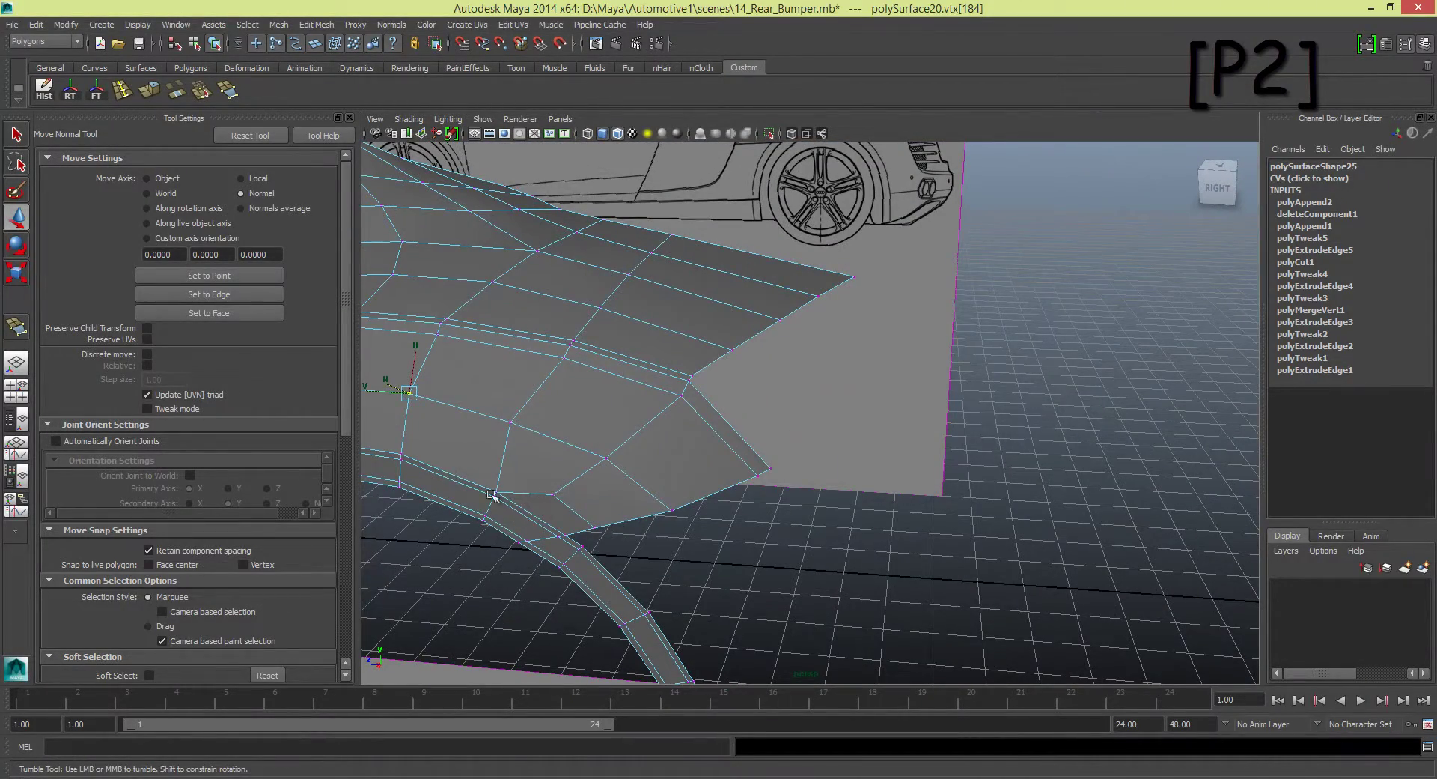
pyautogui.keyDown('alt'); pyautogui.moveTo(492, 496); pyautogui.dragTo(673, 419); pyautogui.keyUp('alt')
pyautogui.press('space')
pyautogui.press('w')
pyautogui.press('space')
# Step: Zoom the side view onto the wheel arch and hide the tool settings panel
pyautogui.scroll(3, 591, 339)
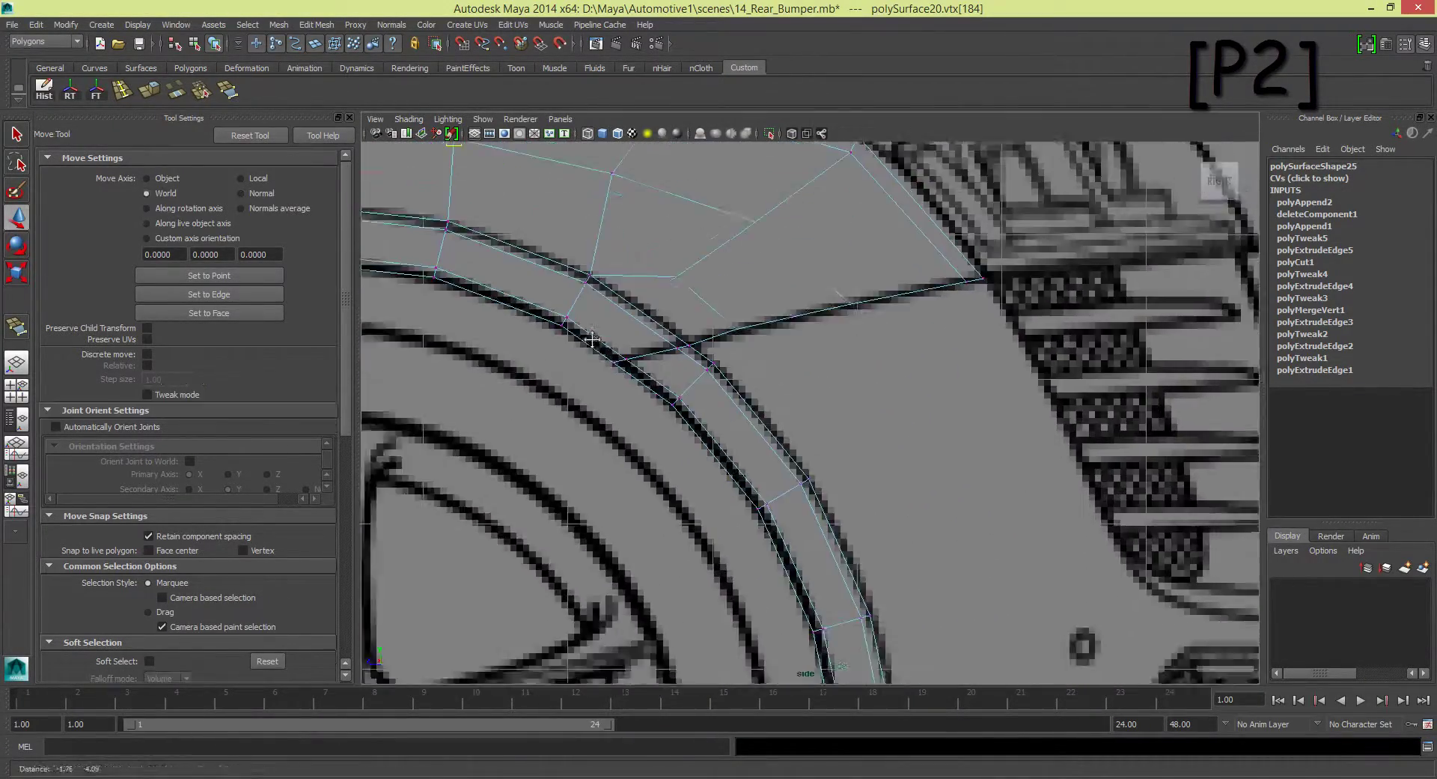
pyautogui.scroll(2, 591, 339)
pyautogui.click(648, 365)
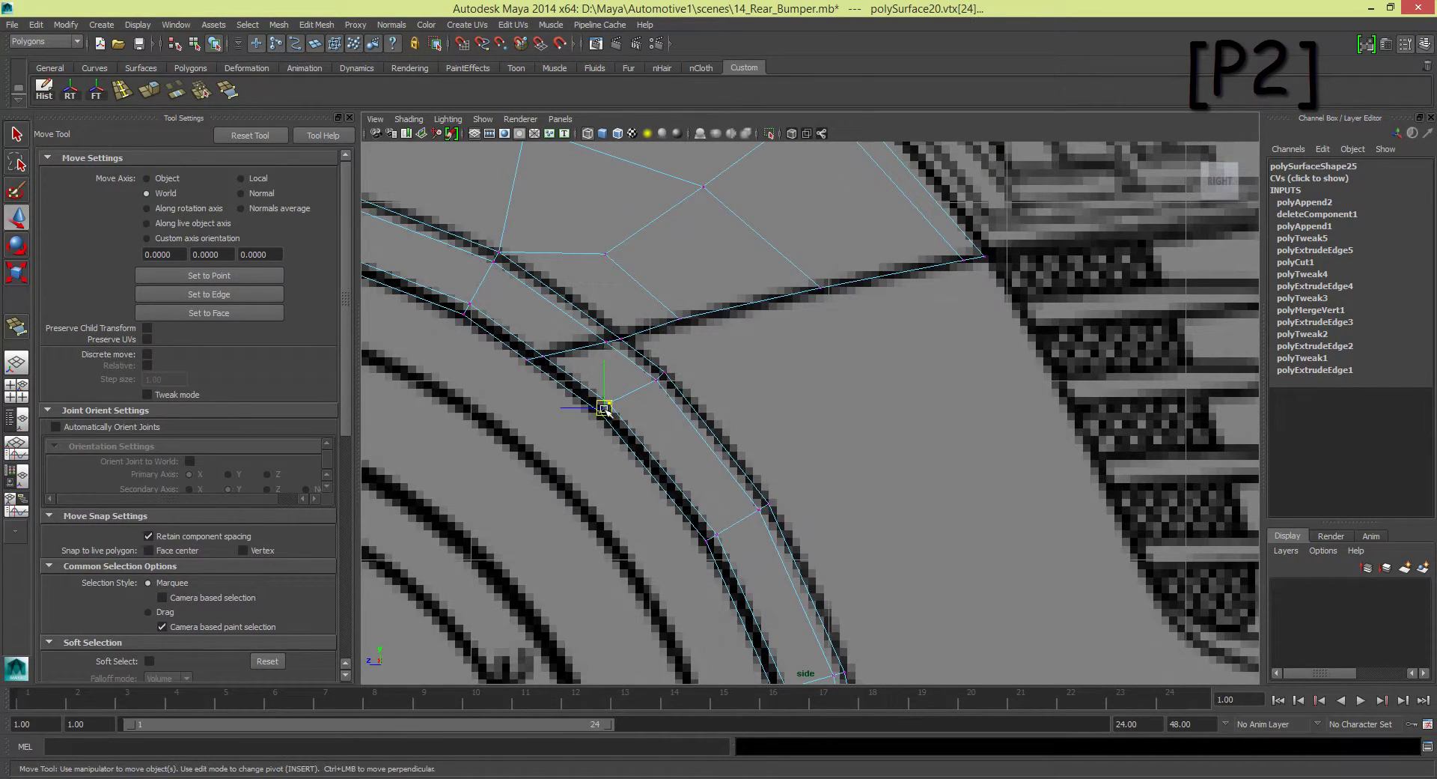
pyautogui.scroll(-3, 671, 378)
pyautogui.scroll(-3, 674, 382)
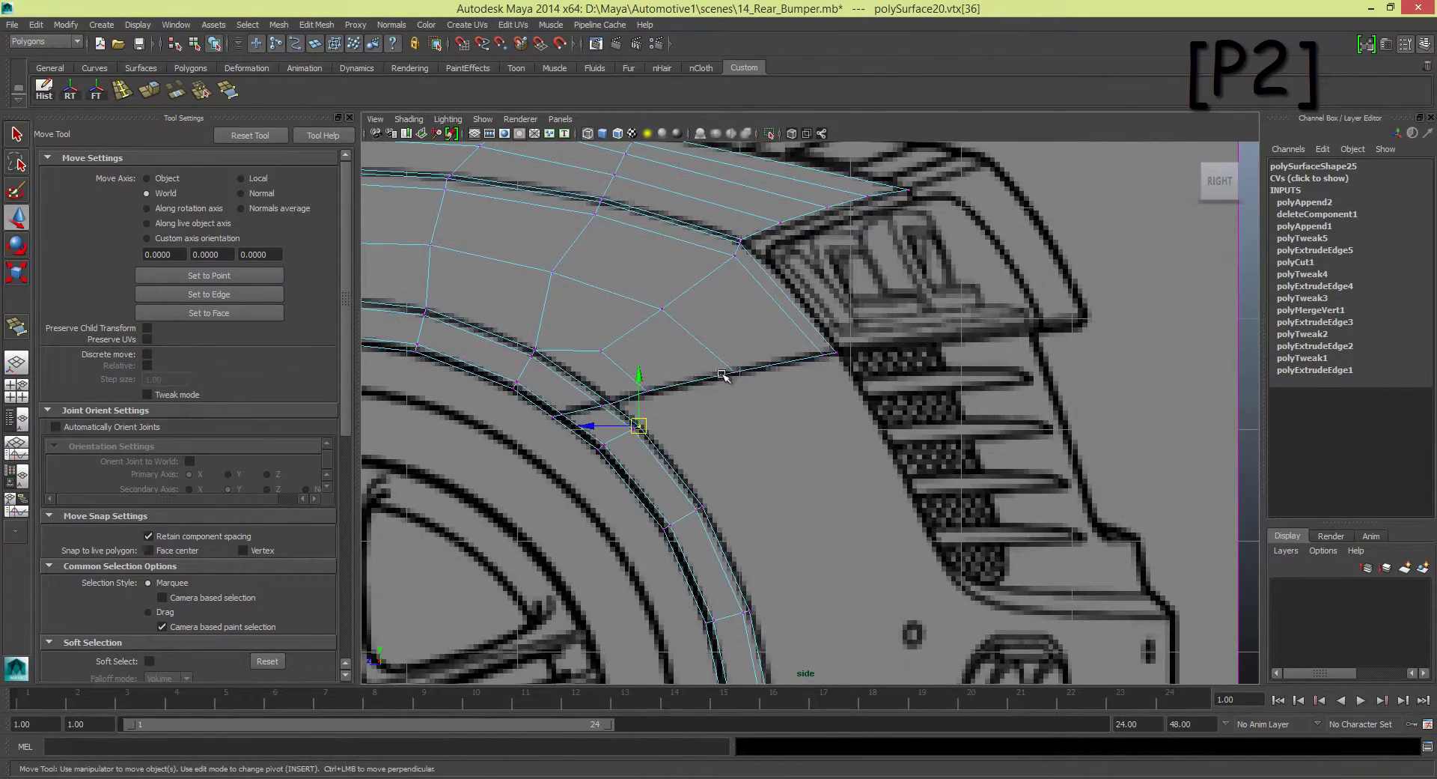
pyautogui.press('F8')
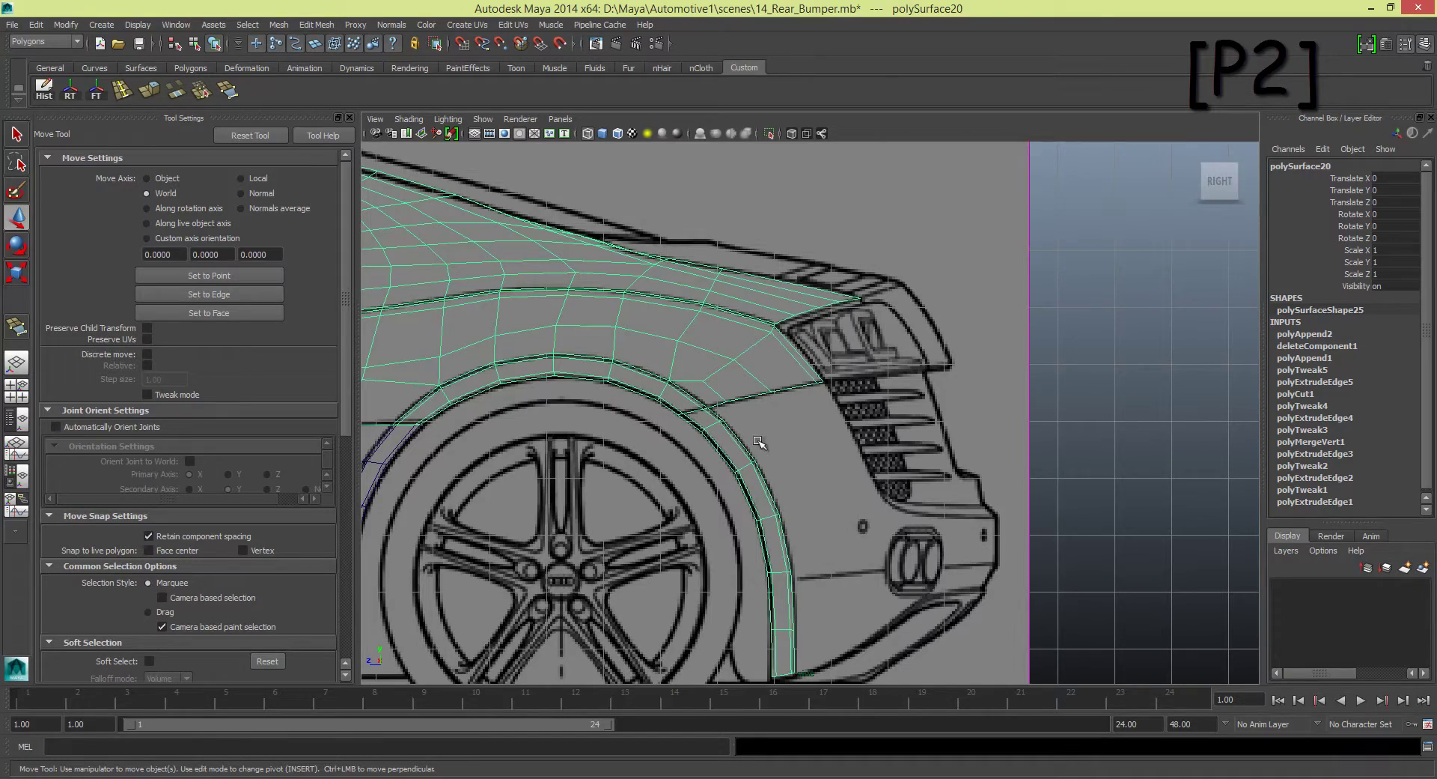
pyautogui.scroll(3, 727, 437)
pyautogui.scroll(1, 561, 278)
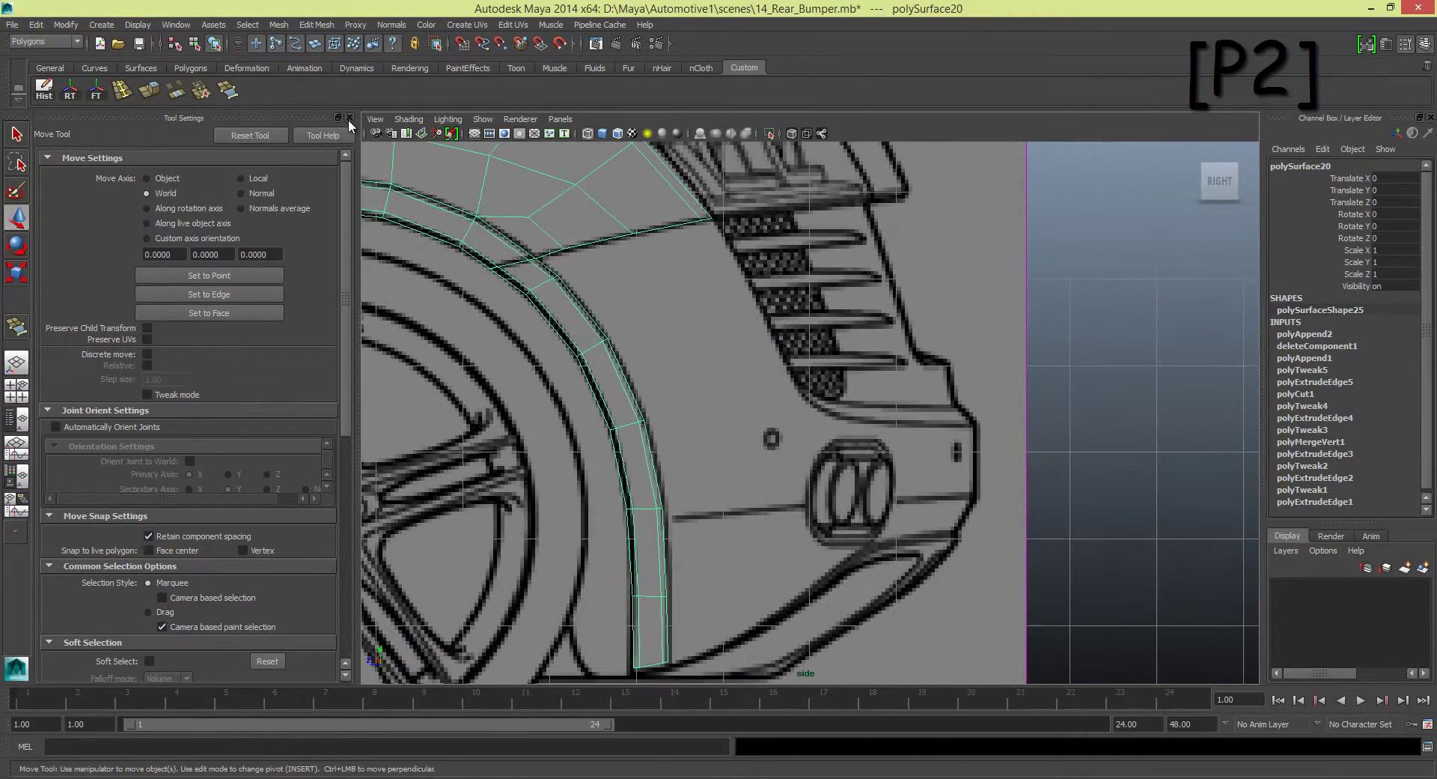
pyautogui.hotkey('ctrl', 'shift', 't')
pyautogui.press('F8')
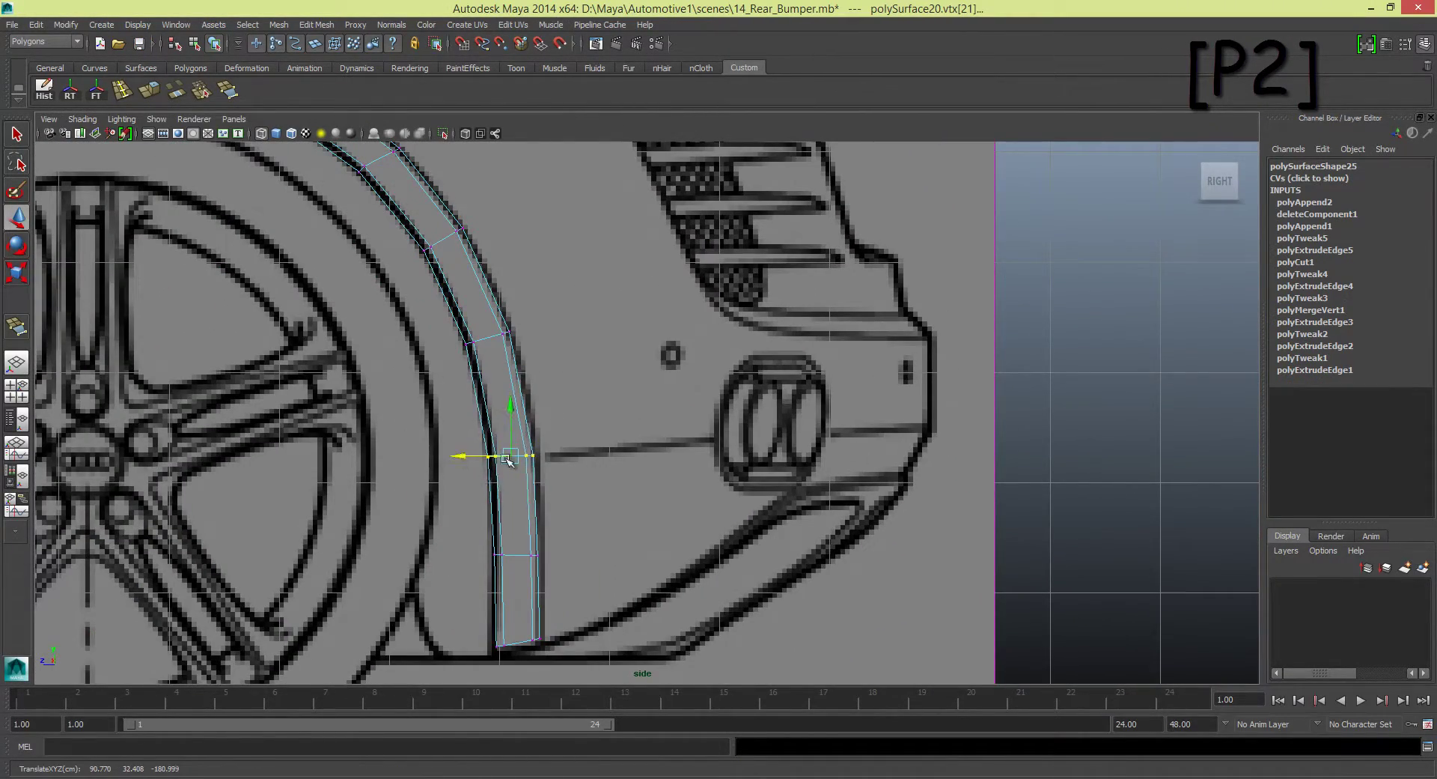
# Step: Select the edges at the arch strip's lower end and extrude them
pyautogui.scroll(-3, 507, 458)
pyautogui.moveTo(619, 449); pyautogui.dragTo(619, 431, button='right')
pyautogui.click(619, 439)
pyautogui.scroll(2, 651, 434)
pyautogui.scroll(2, 655, 432)
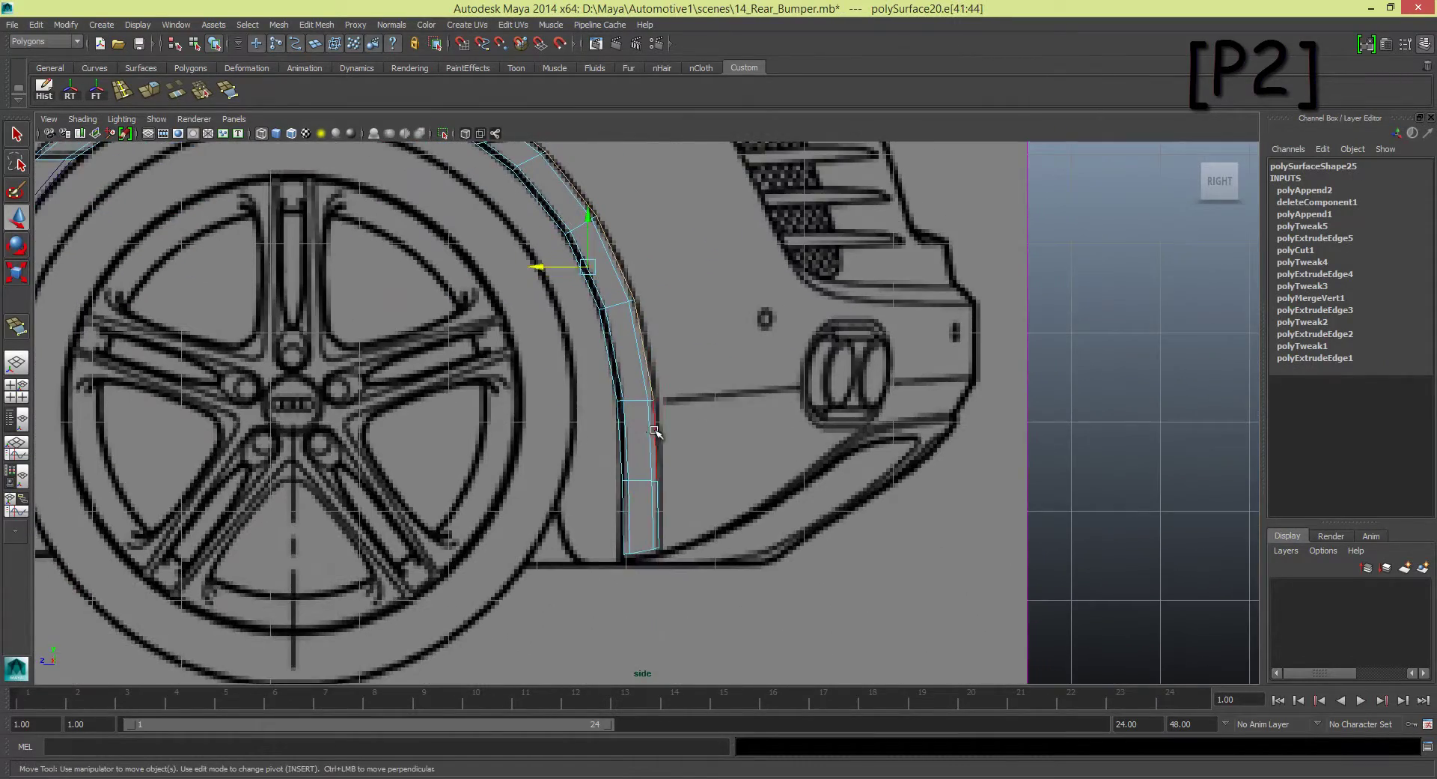
pyautogui.scroll(-3, 654, 431)
pyautogui.scroll(2, 654, 432)
pyautogui.hotkey('ctrl', 'e')
# Step: Pull the extruded edges inward along X in the four-view layout
pyautogui.scroll(3, 458, 506)
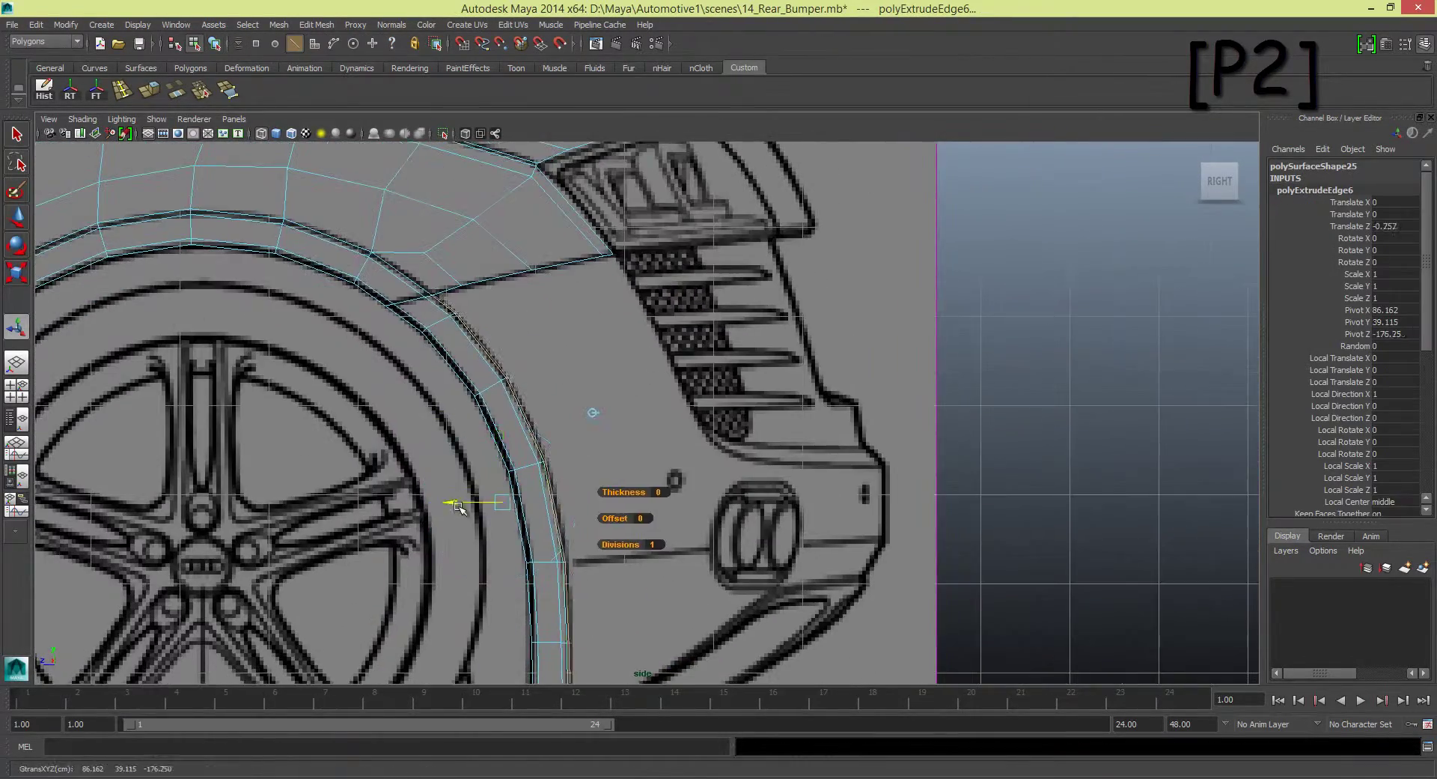
pyautogui.press('space')
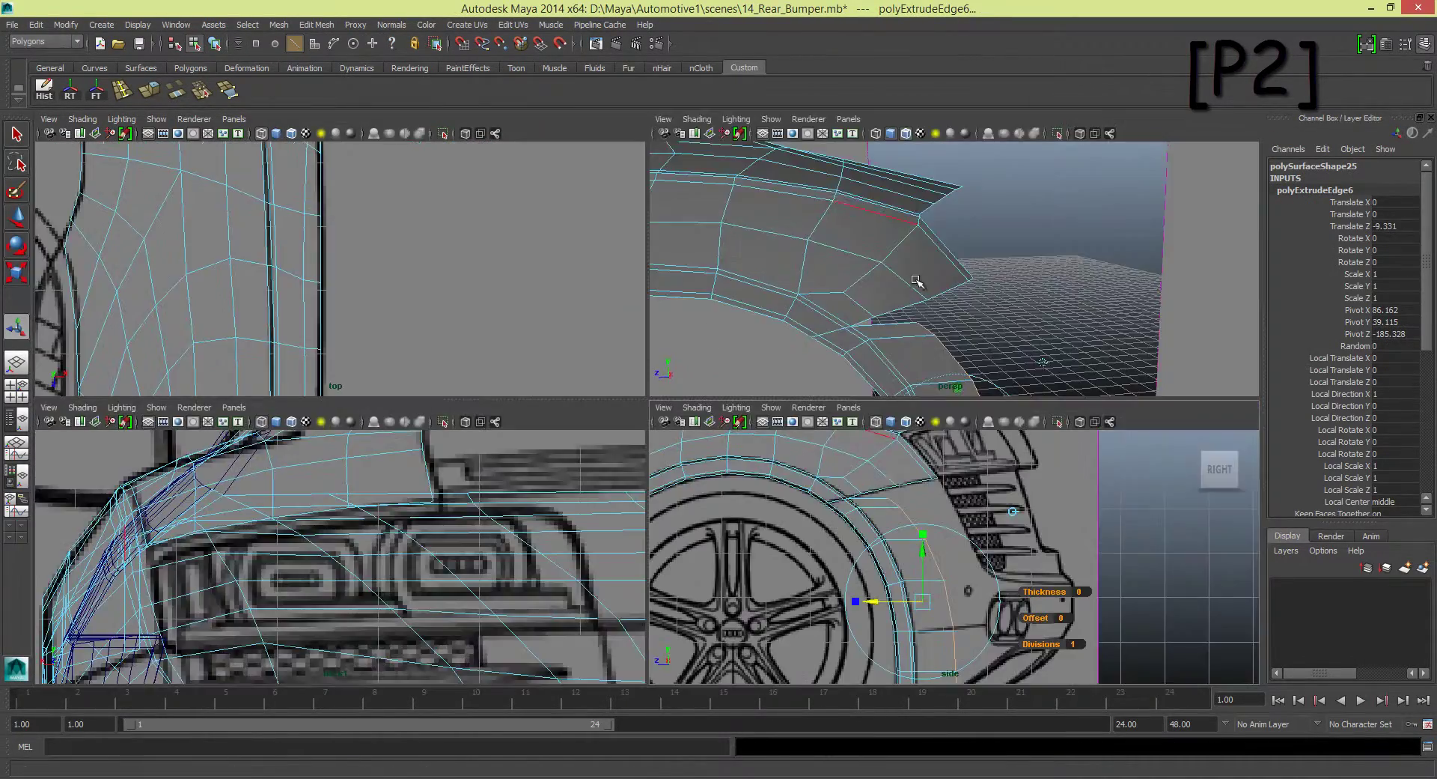
pyautogui.moveTo(394, 279); pyautogui.dragTo(385, 279)
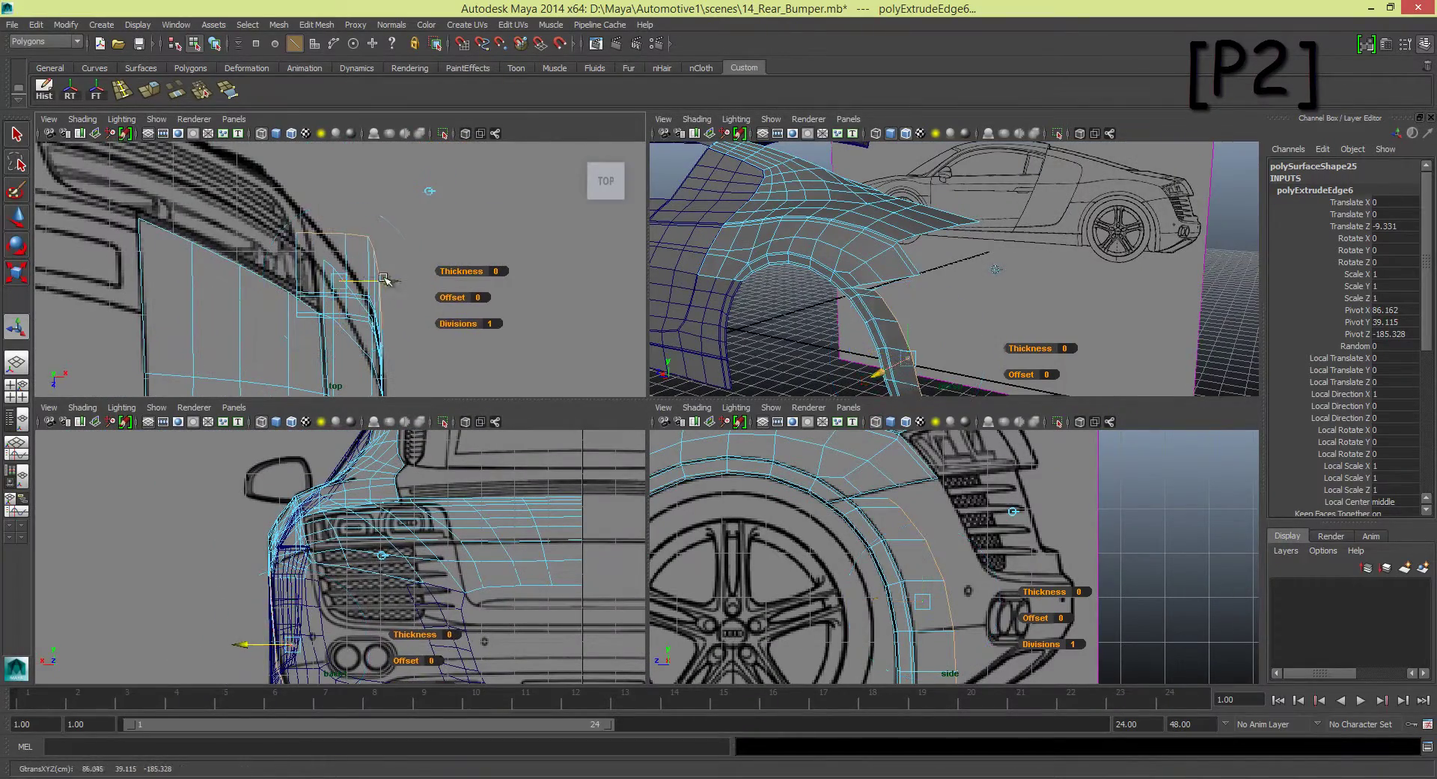
pyautogui.moveTo(818, 316)
pyautogui.keyDown('alt'); pyautogui.mouseDown()
pyautogui.moveTo(846, 326)
pyautogui.moveTo(779, 322)
pyautogui.mouseUp(); pyautogui.keyUp('alt')
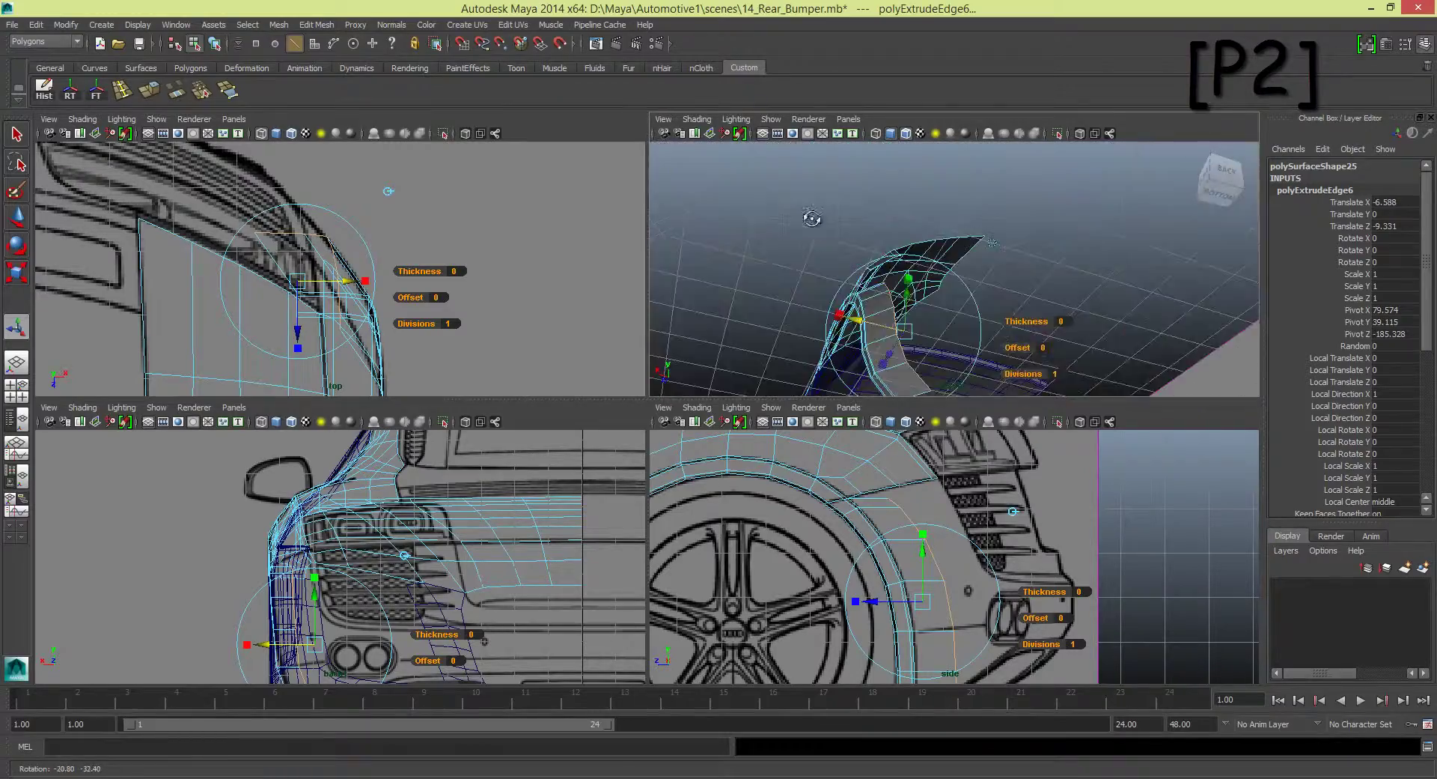
pyautogui.keyDown('alt'); pyautogui.moveTo(265, 648); pyautogui.dragTo(281, 564, button='middle'); pyautogui.keyUp('alt')
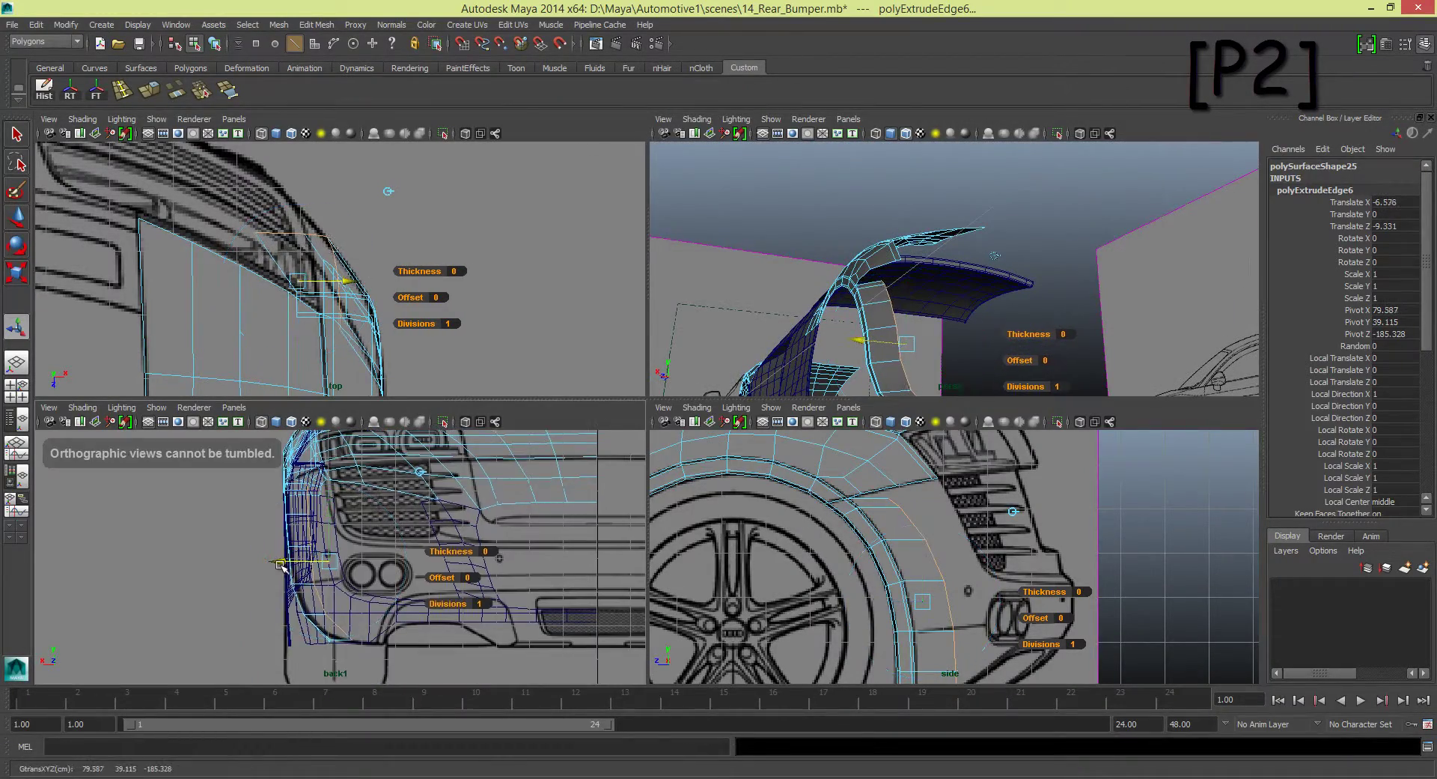
pyautogui.keyDown('alt'); pyautogui.moveTo(980, 298); pyautogui.dragTo(922, 324); pyautogui.keyUp('alt')
pyautogui.press('t')
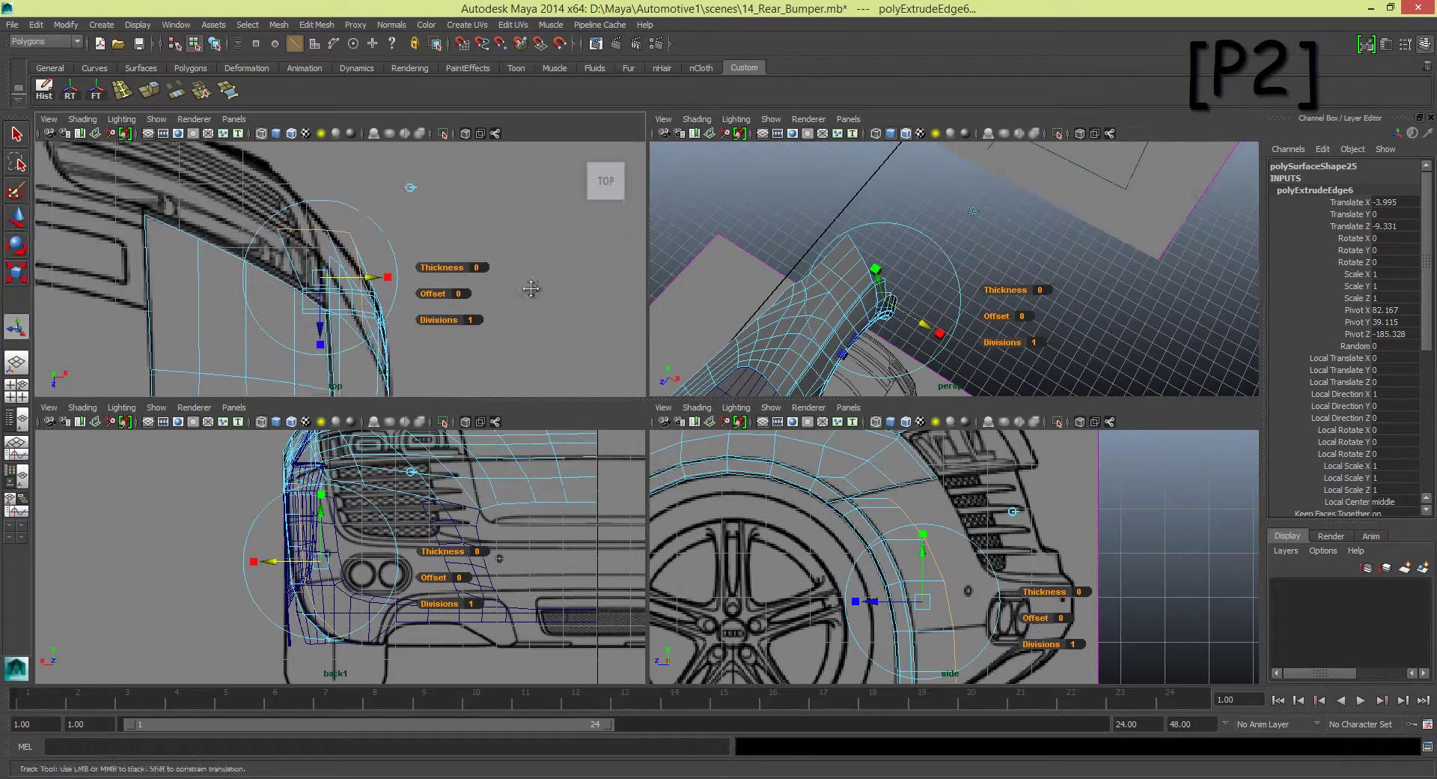
# Step: Raise the extrusion slightly and fine-tune its X position onto the blueprint line
pyautogui.scroll(5, 473, 320)
pyautogui.keyDown('alt'); pyautogui.moveTo(982, 263); pyautogui.dragTo(936, 292); pyautogui.keyUp('alt')
pyautogui.press('space')
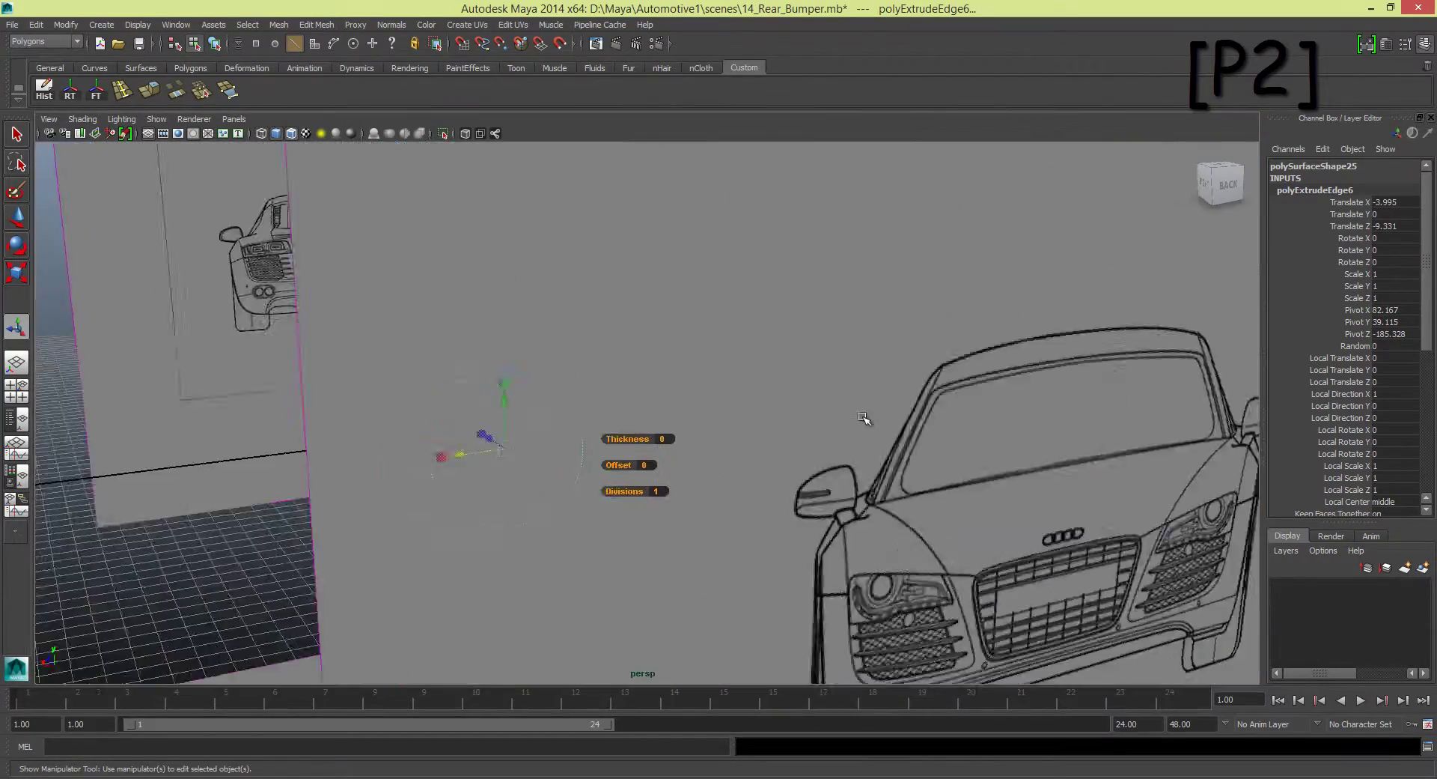
pyautogui.moveTo(860, 420)
pyautogui.keyDown('alt'); pyautogui.mouseDown()
pyautogui.moveTo(747, 372)
pyautogui.moveTo(789, 391)
pyautogui.mouseUp(); pyautogui.keyUp('alt')
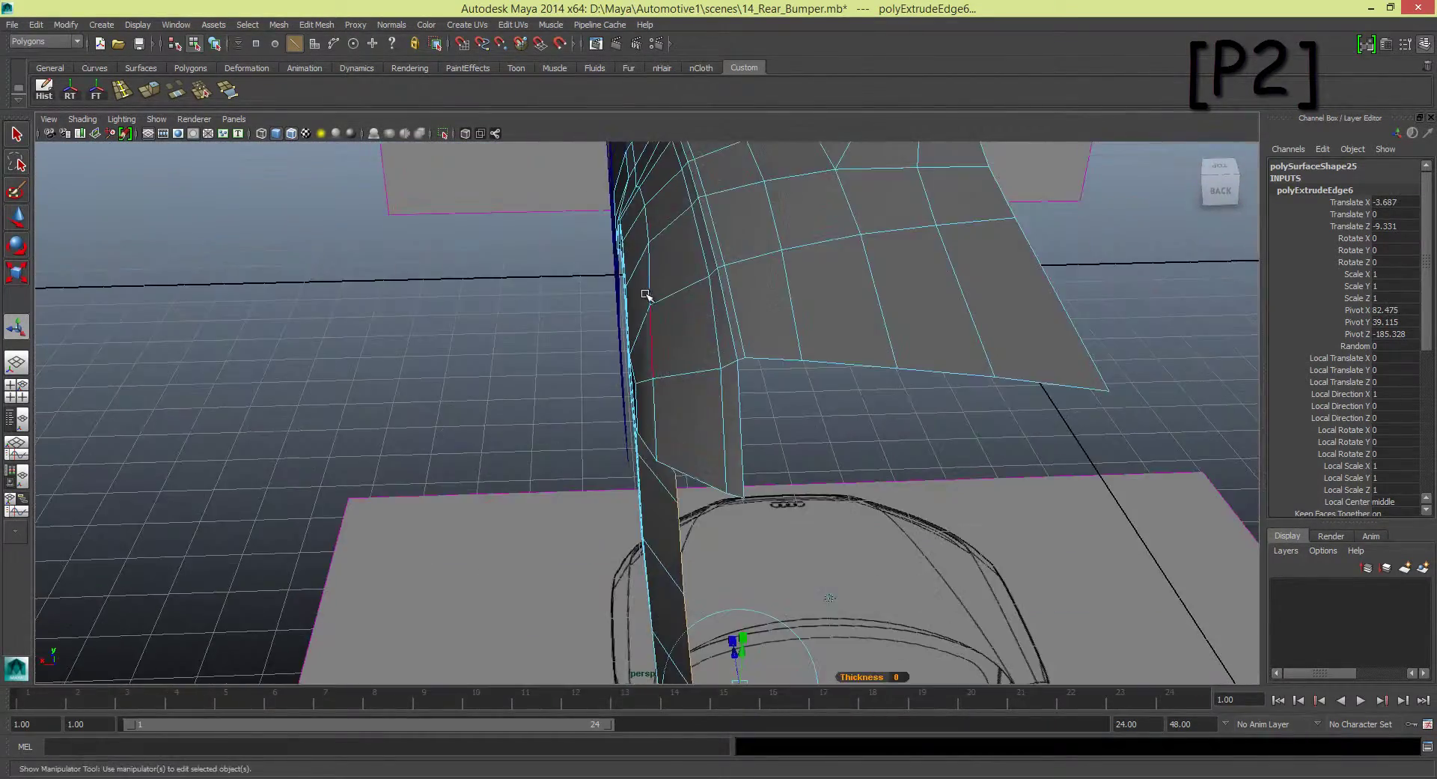
pyautogui.press('space')
pyautogui.scroll(2, 970, 530)
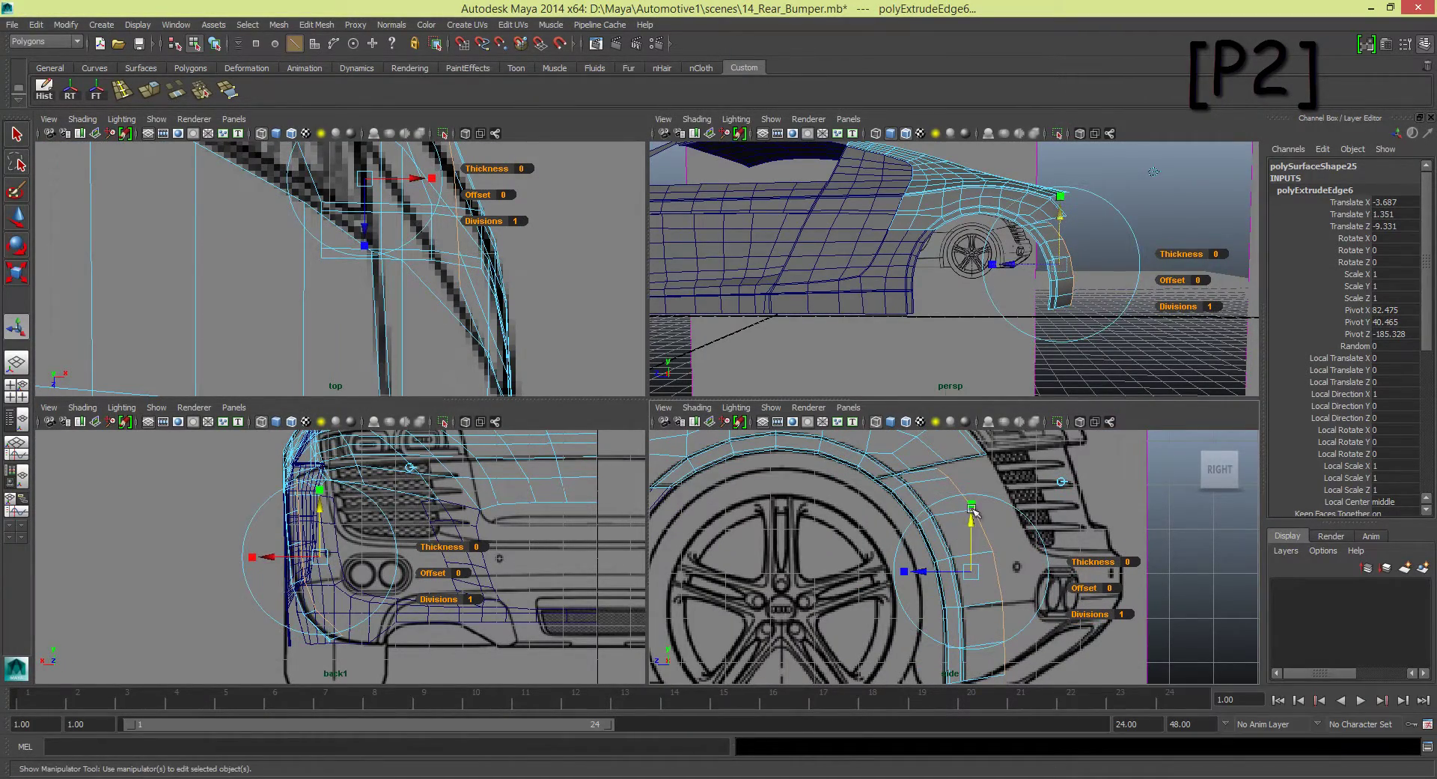
pyautogui.keyDown('alt'); pyautogui.moveTo(696, 278); pyautogui.dragTo(748, 289); pyautogui.keyUp('alt')
pyautogui.scroll(3, 337, 262)
pyautogui.keyDown('alt'); pyautogui.moveTo(337, 314); pyautogui.dragTo(366, 230, button='middle'); pyautogui.keyUp('alt')
pyautogui.moveTo(502, 294); pyautogui.dragTo(478, 294)
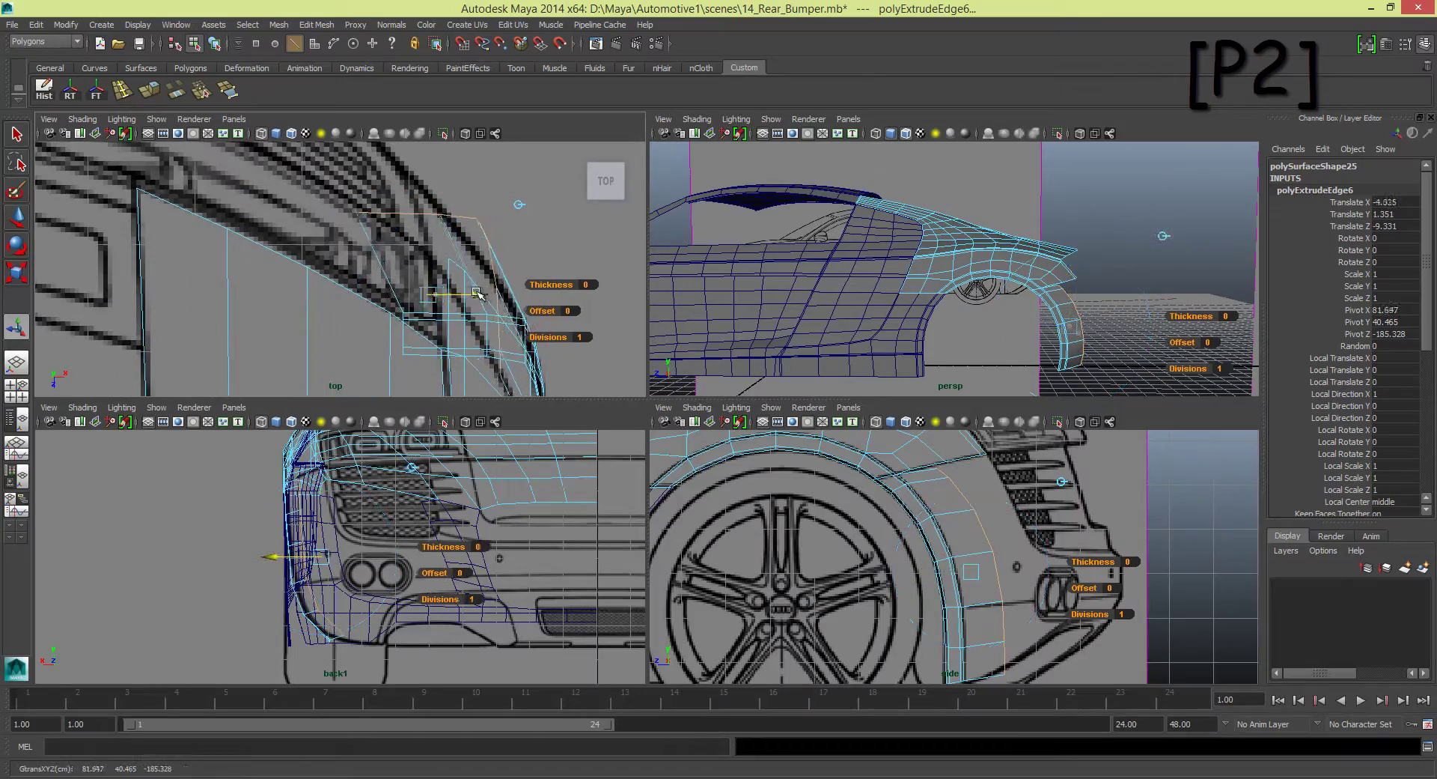
pyautogui.scroll(2, 477, 293)
pyautogui.click(915, 466)
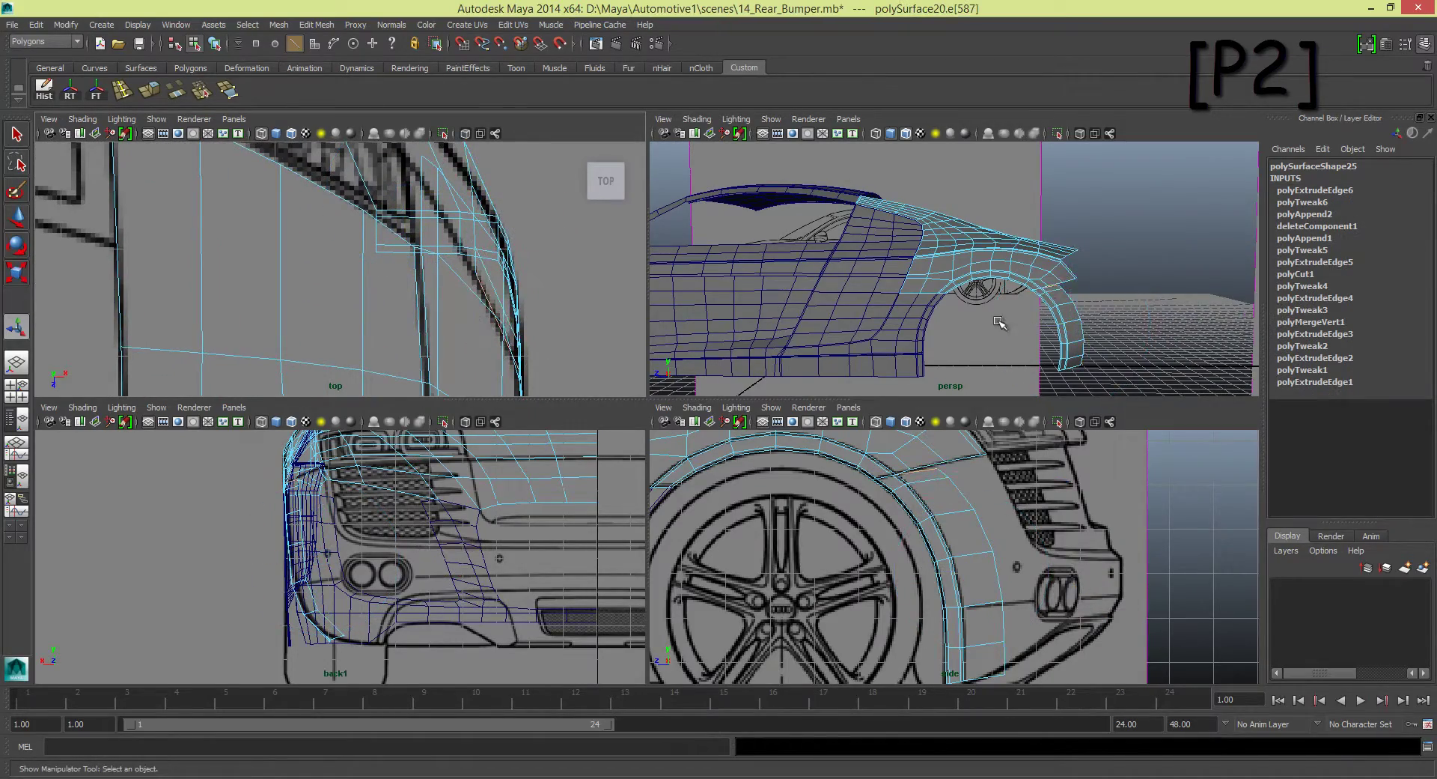
# Step: Slide the first vertex of the new piece onto the top-view blueprint outline
pyautogui.press('space')
pyautogui.keyDown('alt'); pyautogui.moveTo(999, 322); pyautogui.dragTo(729, 395); pyautogui.keyUp('alt')
pyautogui.press('F9')
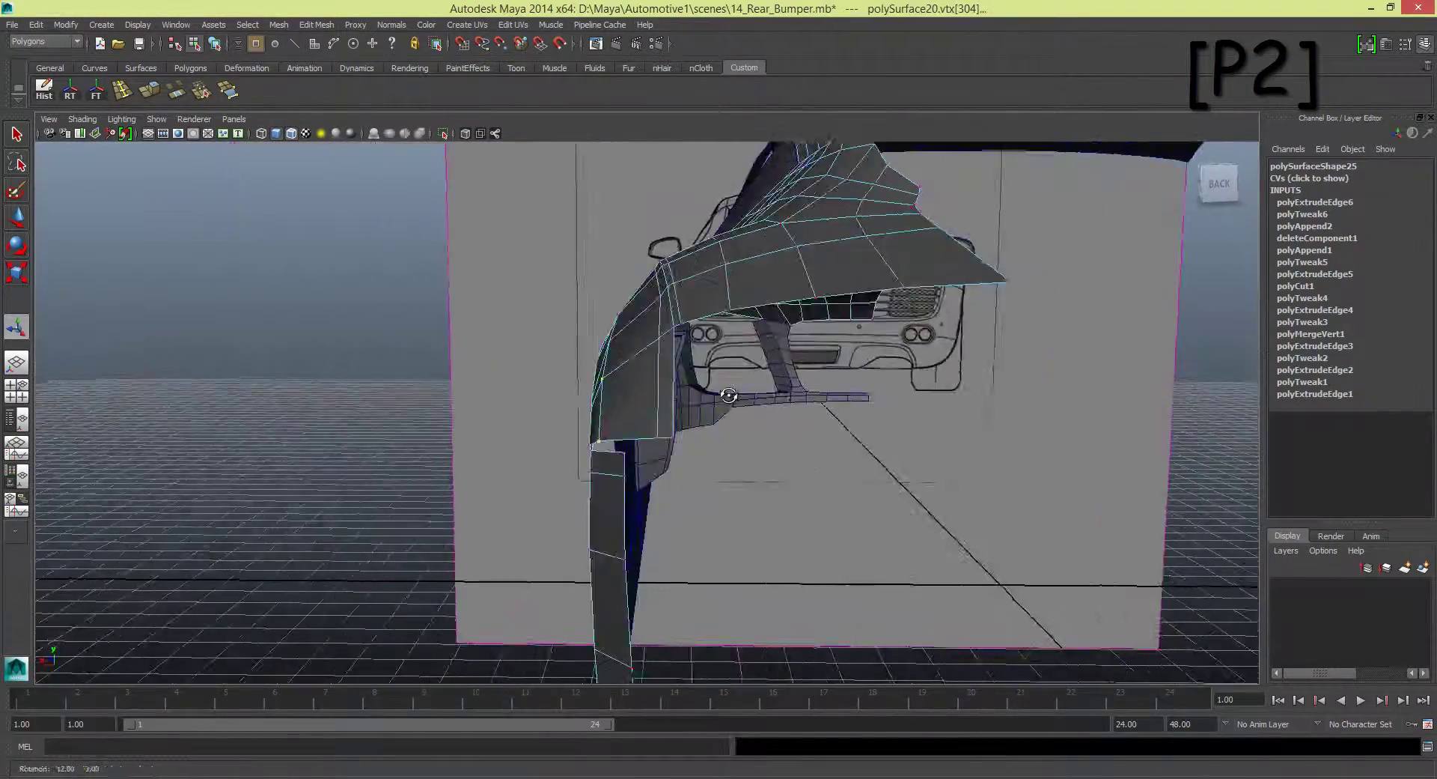
pyautogui.press('space')
pyautogui.press('space')
pyautogui.press('w')
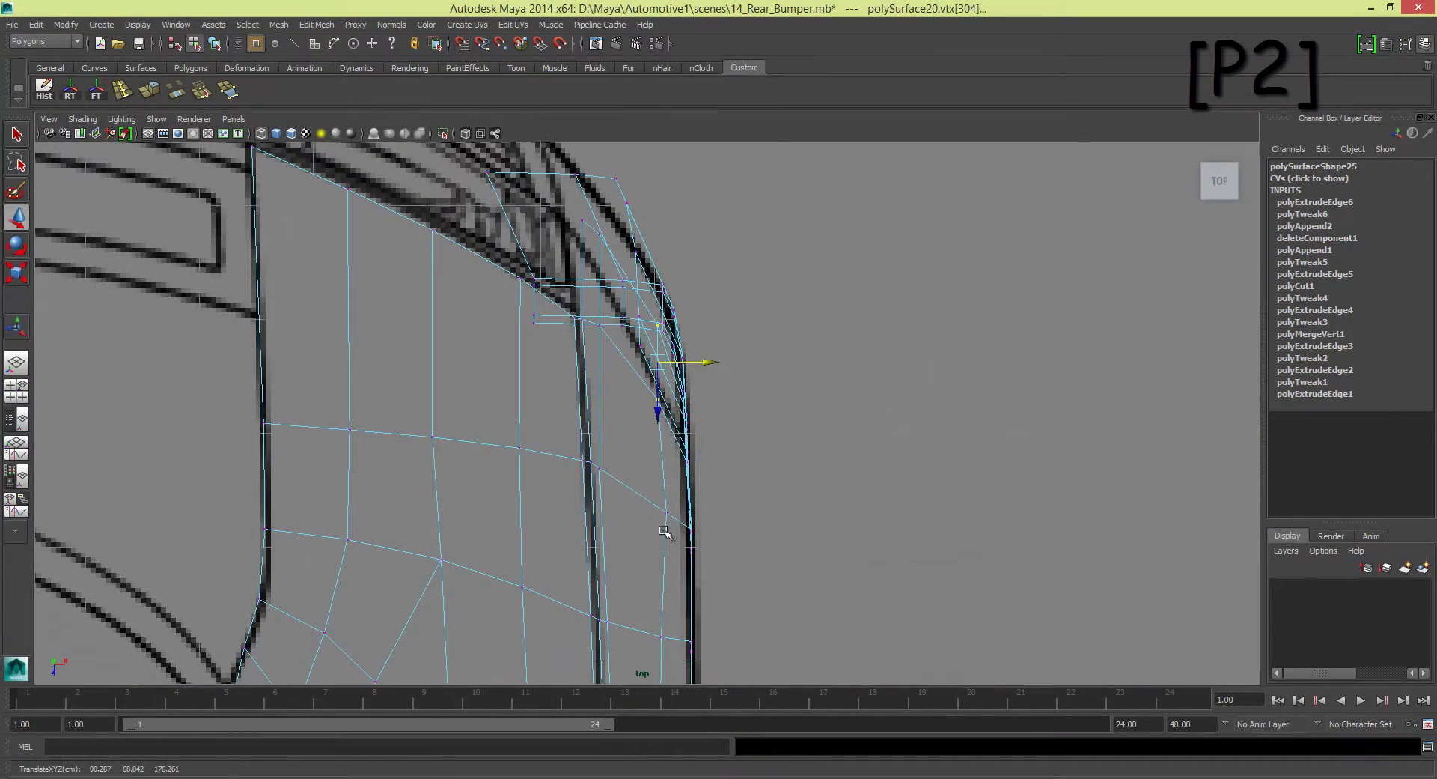
pyautogui.scroll(-3, 704, 512)
pyautogui.moveTo(715, 401)
pyautogui.keyDown('alt'); pyautogui.mouseDown()
pyautogui.moveTo(573, 458)
pyautogui.moveTo(674, 356)
pyautogui.moveTo(958, 494)
pyautogui.mouseUp(); pyautogui.keyUp('alt')
pyautogui.press('space')
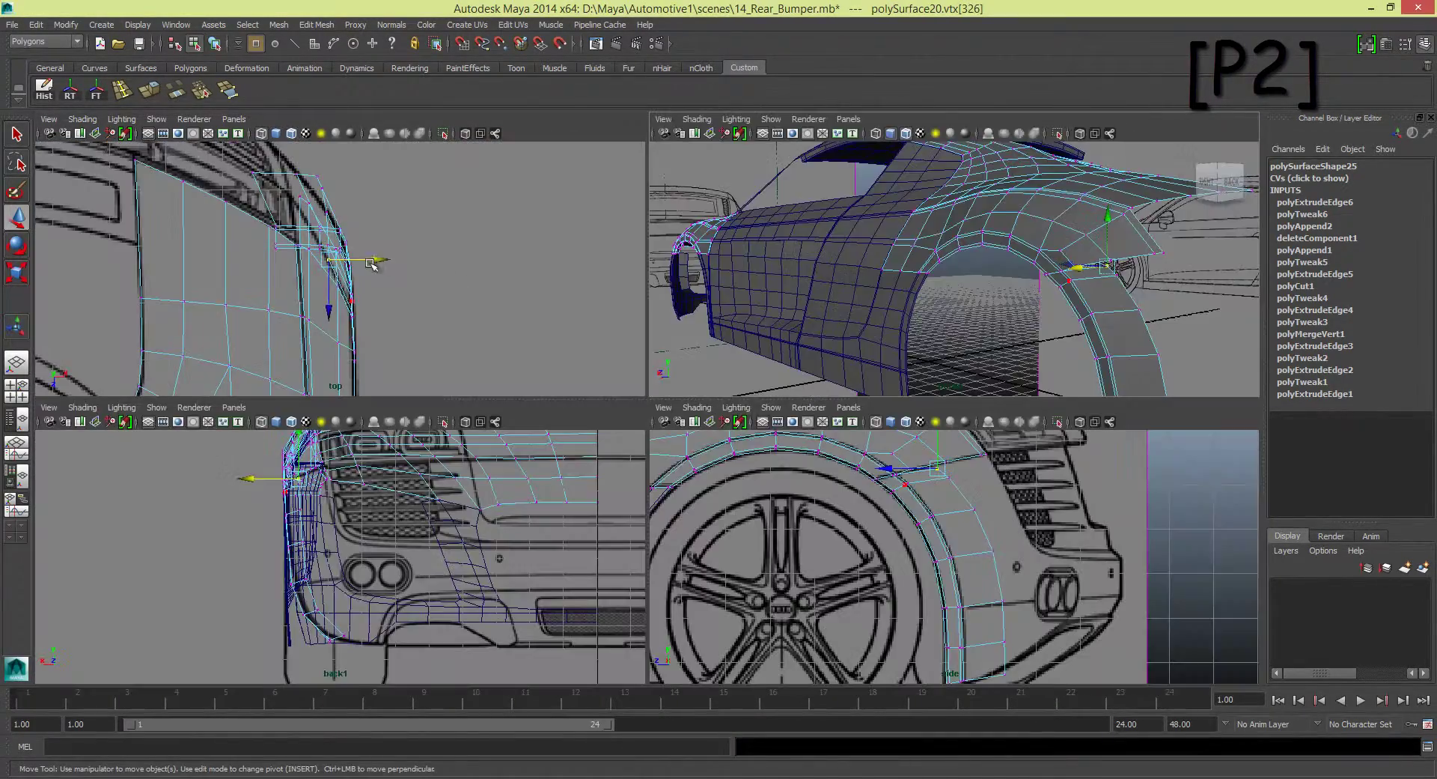
pyautogui.moveTo(836, 343)
pyautogui.keyDown('alt'); pyautogui.mouseDown()
pyautogui.moveTo(969, 302)
pyautogui.moveTo(917, 338)
pyautogui.mouseUp(); pyautogui.keyUp('alt')
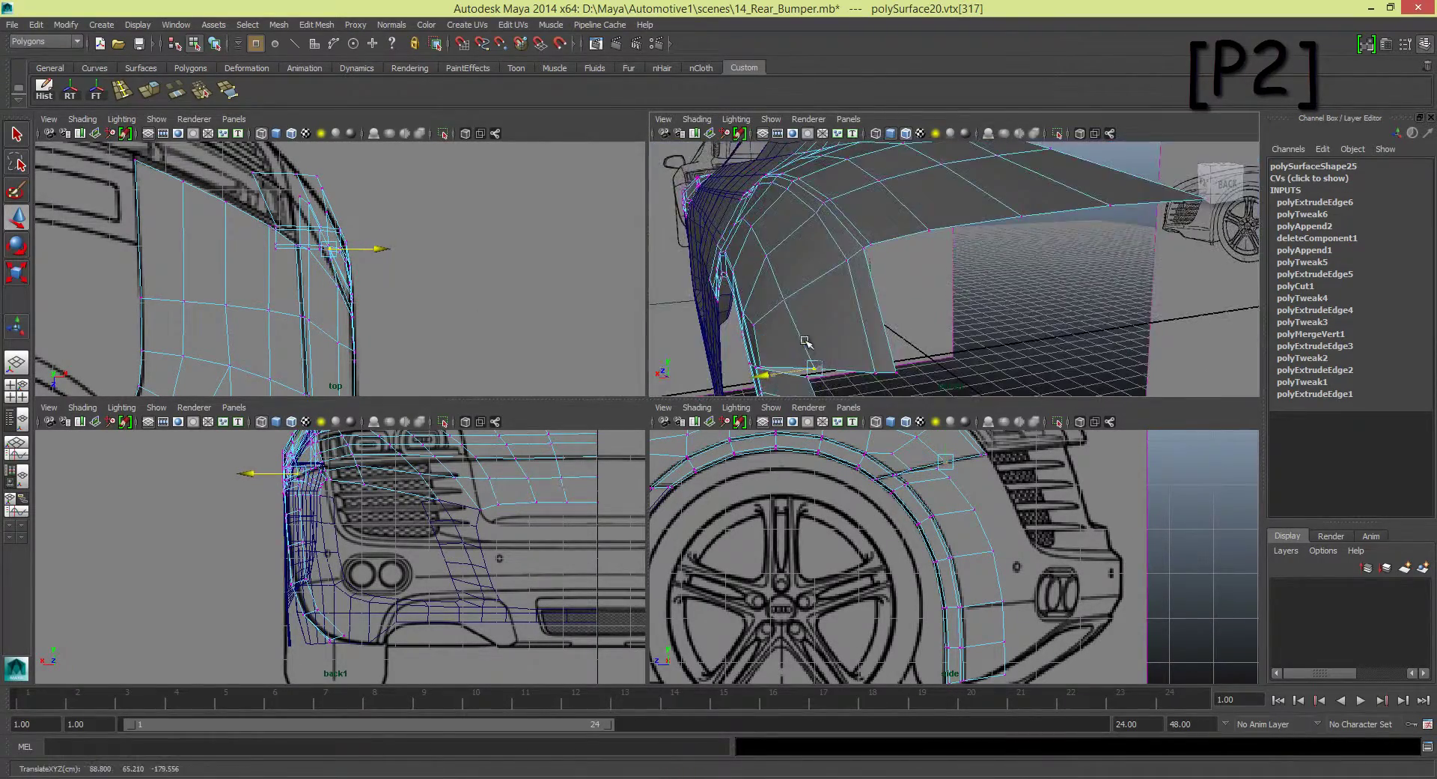
pyautogui.keyDown('alt'); pyautogui.moveTo(804, 341); pyautogui.dragTo(725, 295); pyautogui.keyUp('alt')
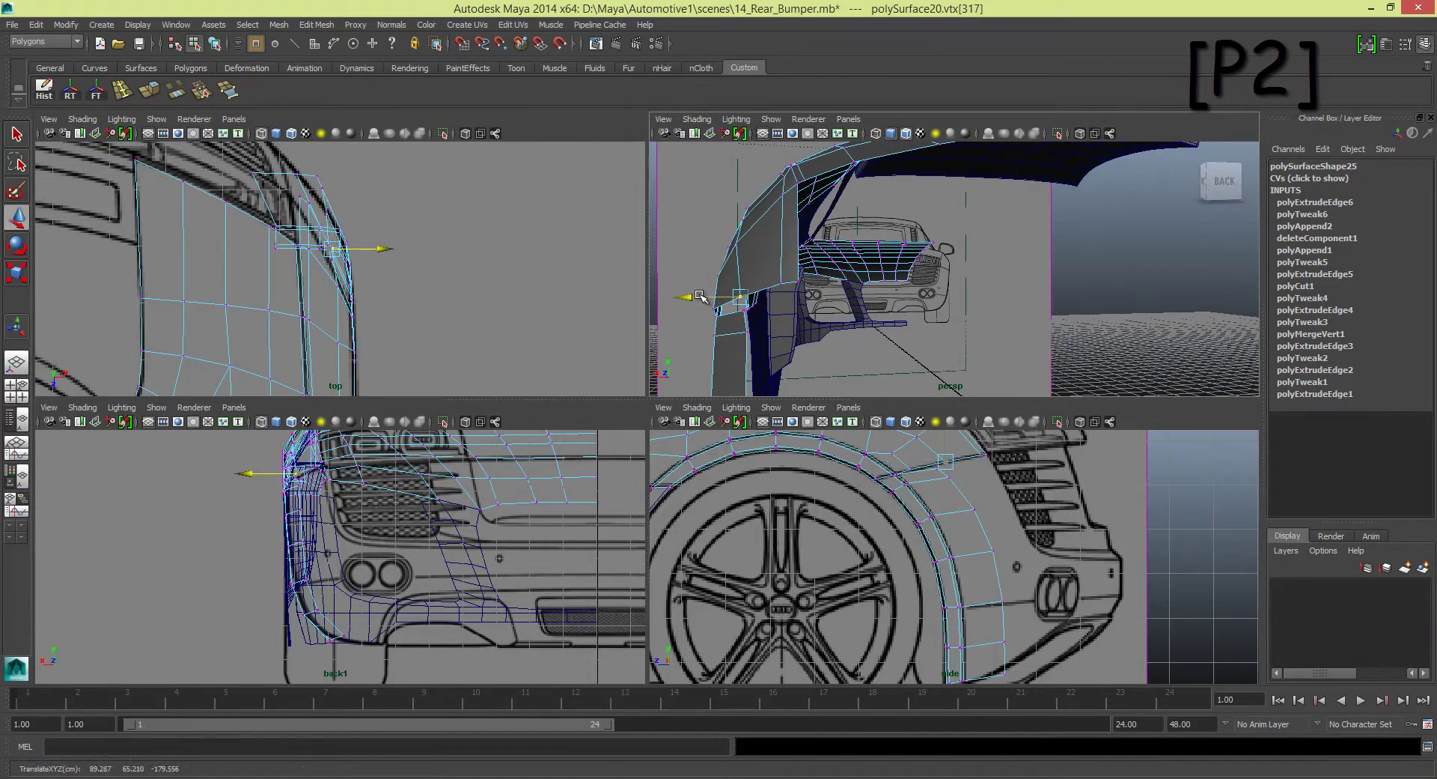
pyautogui.keyDown('alt'); pyautogui.moveTo(355, 203); pyautogui.dragTo(389, 246, button='middle'); pyautogui.keyUp('alt')
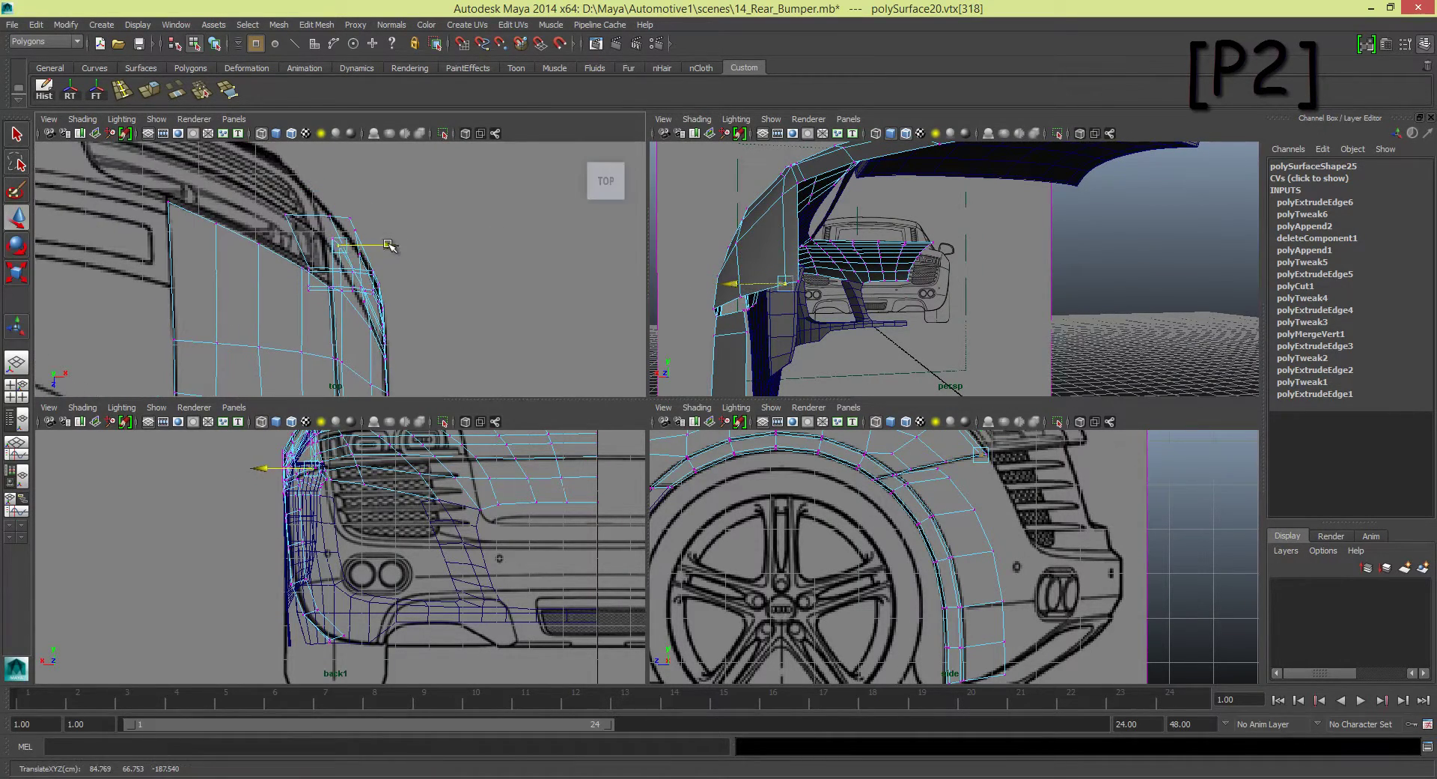
pyautogui.moveTo(811, 305)
pyautogui.keyDown('alt'); pyautogui.mouseDown()
pyautogui.moveTo(883, 299)
pyautogui.moveTo(763, 311)
pyautogui.mouseUp(); pyautogui.keyUp('alt')
# Step: Reposition further vertices of the extrusion along the top-view outline
pyautogui.click(754, 223)
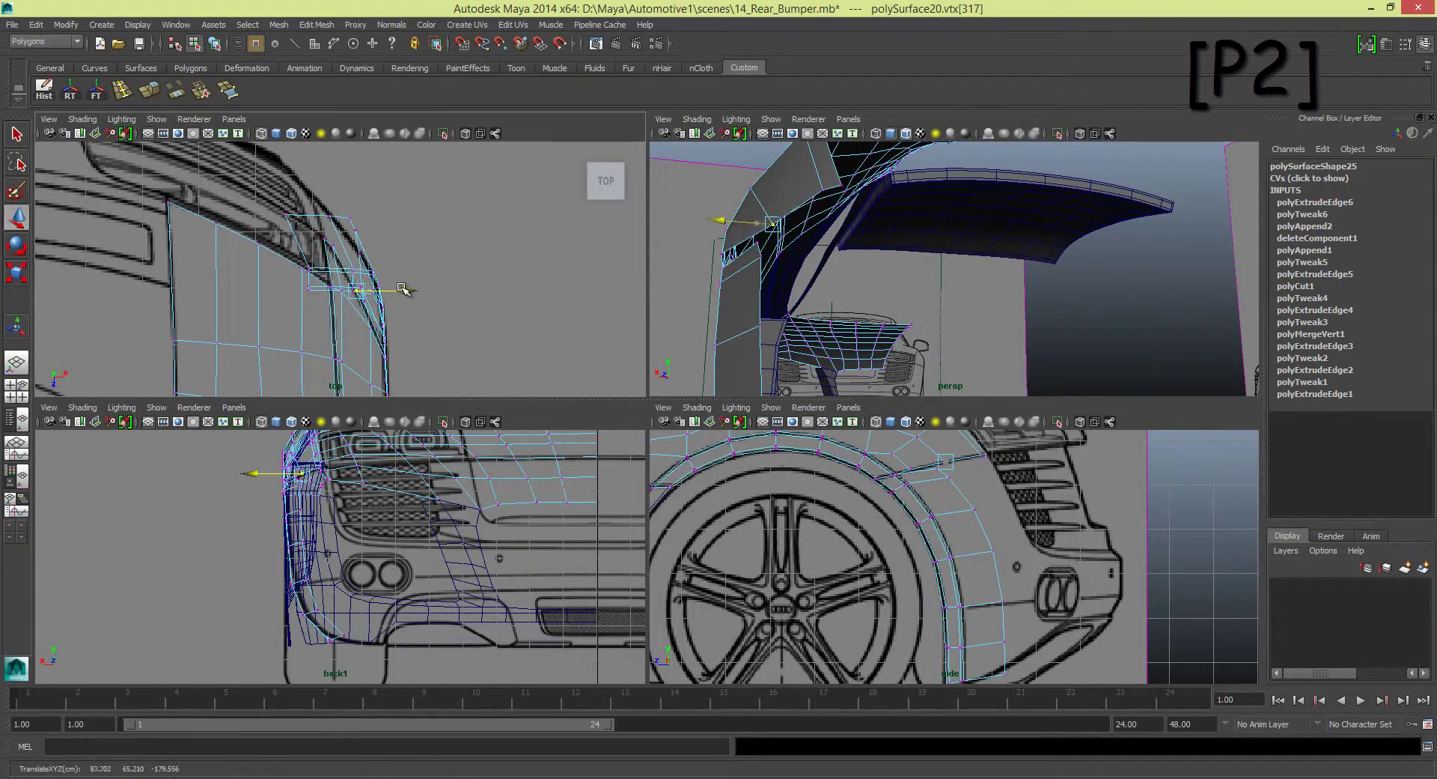
pyautogui.keyDown('alt'); pyautogui.moveTo(861, 299); pyautogui.dragTo(1021, 308); pyautogui.keyUp('alt')
pyautogui.click(973, 314)
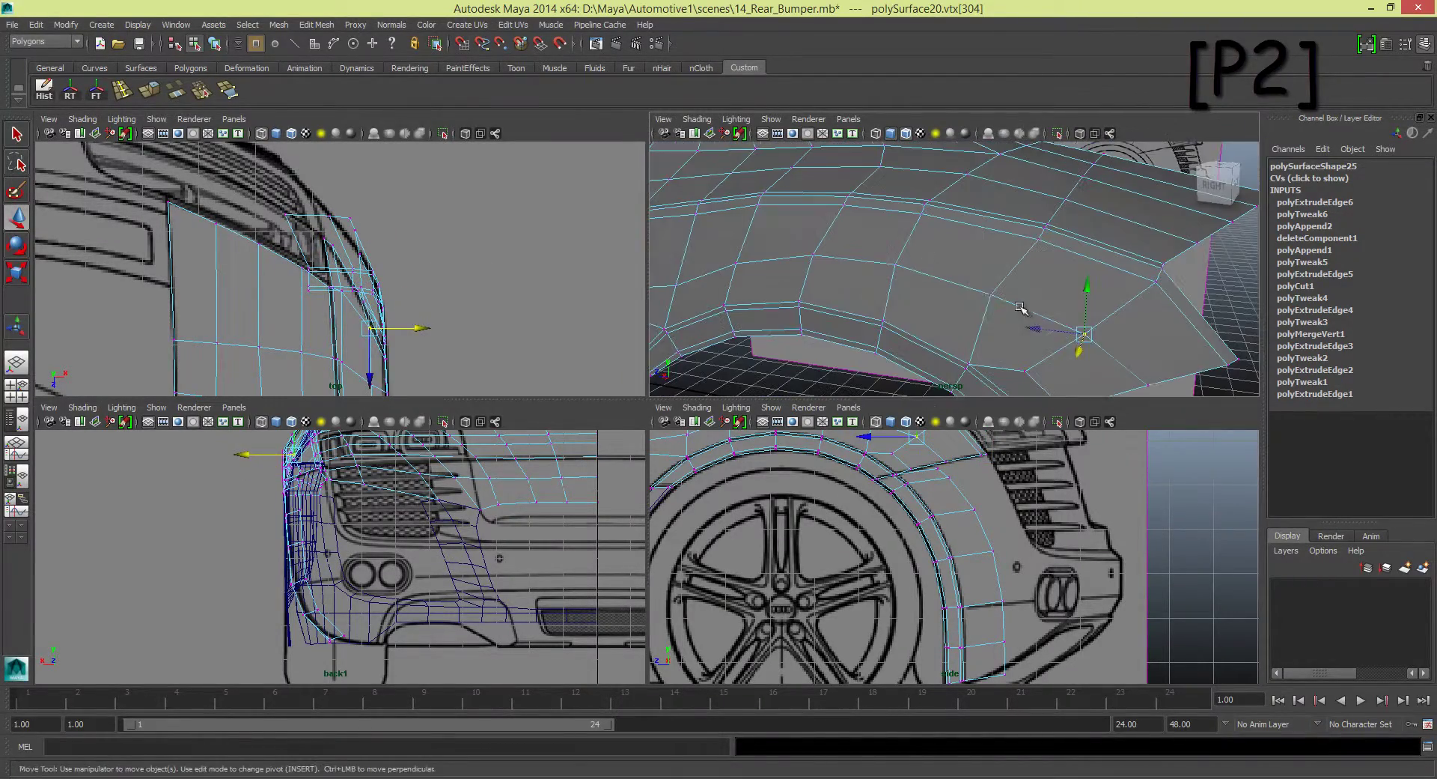
pyautogui.keyDown('alt'); pyautogui.moveTo(461, 253); pyautogui.dragTo(493, 148, button='middle'); pyautogui.keyUp('alt')
pyautogui.keyDown('alt'); pyautogui.moveTo(974, 314); pyautogui.dragTo(824, 197); pyautogui.keyUp('alt')
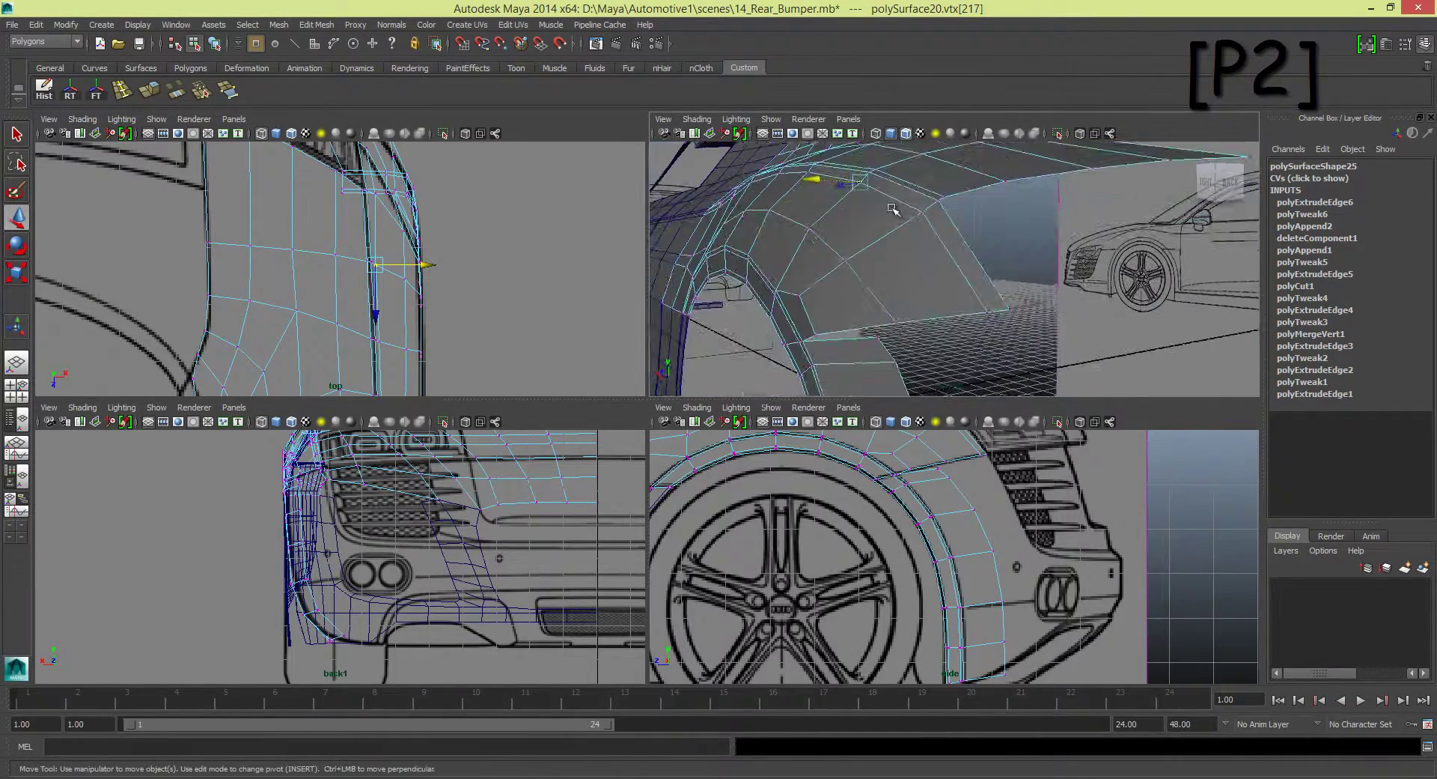
pyautogui.click(824, 197)
pyautogui.press('w')
# Step: Select the bumper corner vertex of the new piece to move it along its normal
pyautogui.scroll(3, 341, 507)
pyautogui.scroll(3, 340, 507)
pyautogui.scroll(3, 340, 507)
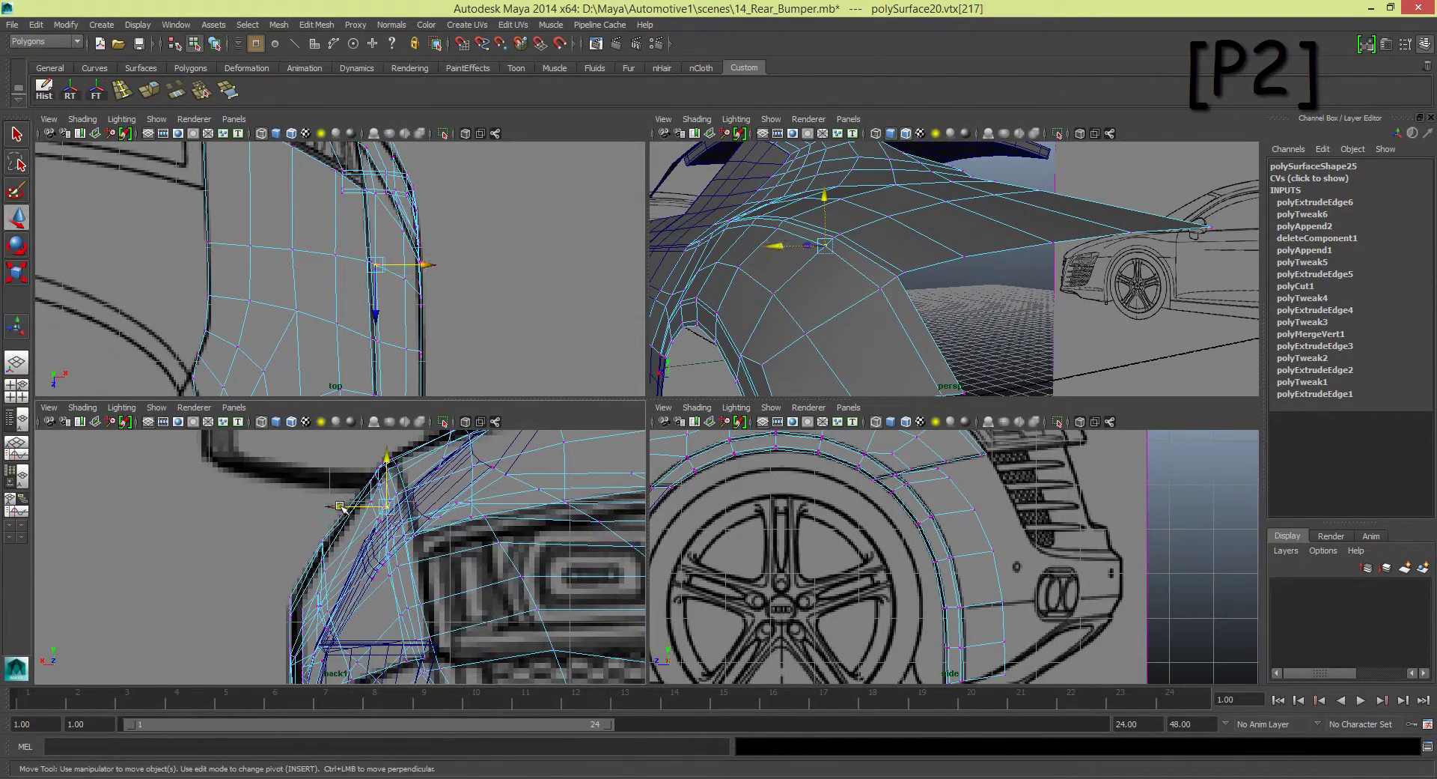
pyautogui.press('space')
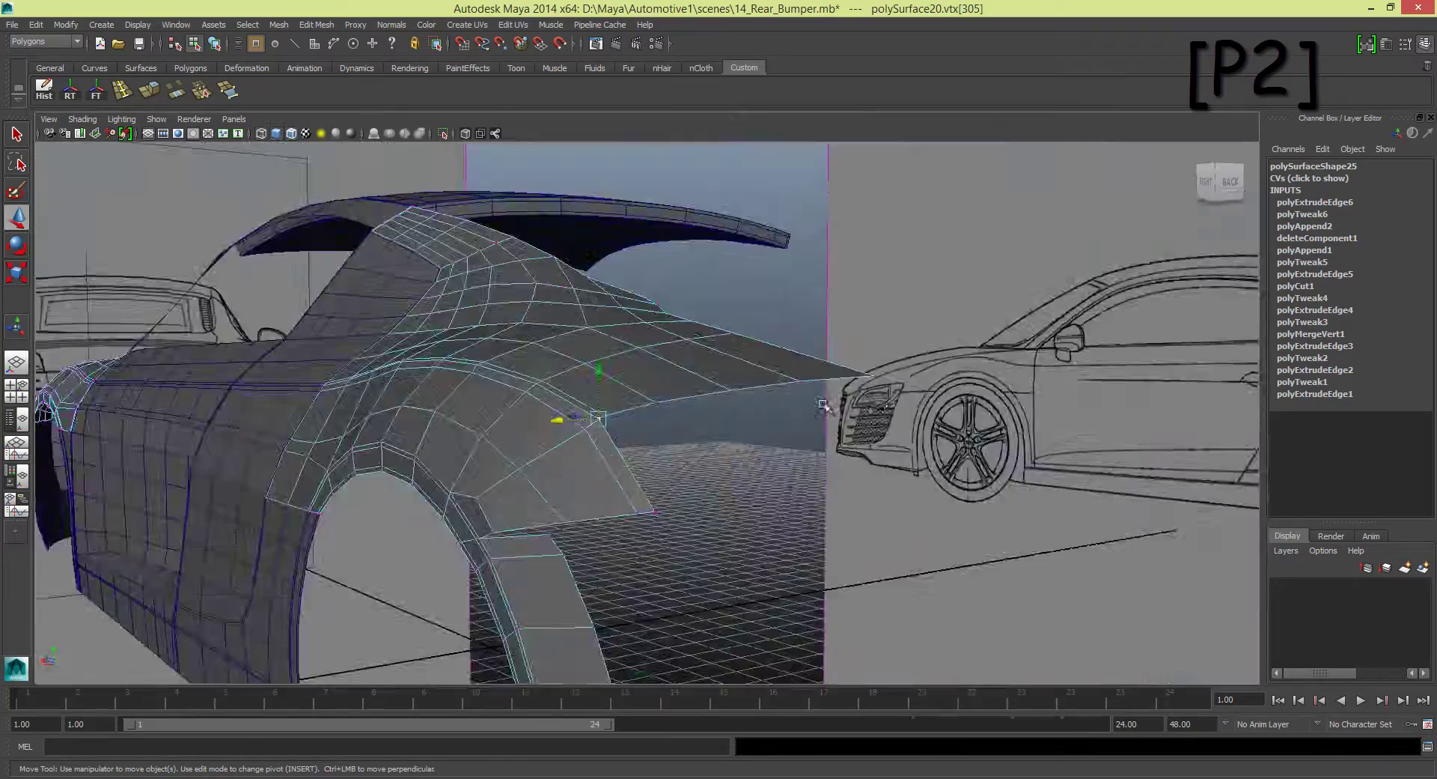
pyautogui.moveTo(902, 280)
pyautogui.keyDown('alt'); pyautogui.mouseDown()
pyautogui.moveTo(988, 417)
pyautogui.moveTo(1058, 465)
pyautogui.moveTo(947, 444)
pyautogui.moveTo(827, 449)
pyautogui.mouseUp(); pyautogui.keyUp('alt')
pyautogui.click(826, 450)
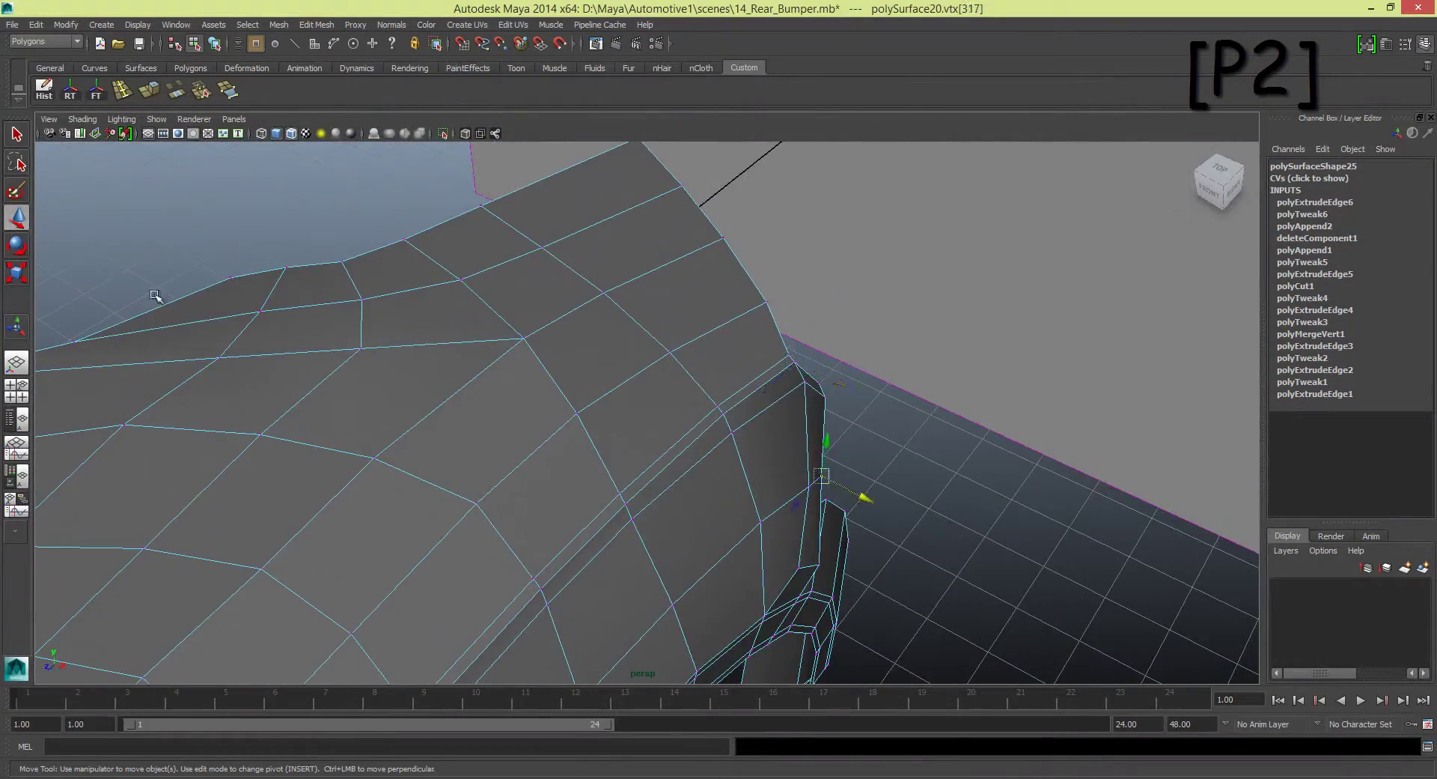
pyautogui.hotkey('ctrl', 'shift', 't')
pyautogui.moveTo(964, 470)
pyautogui.keyDown('alt'); pyautogui.mouseDown()
pyautogui.moveTo(866, 442)
pyautogui.moveTo(876, 420)
pyautogui.moveTo(744, 459)
pyautogui.moveTo(731, 421)
pyautogui.moveTo(690, 471)
pyautogui.moveTo(674, 411)
pyautogui.moveTo(830, 518)
pyautogui.moveTo(744, 529)
pyautogui.mouseUp(); pyautogui.keyUp('alt')
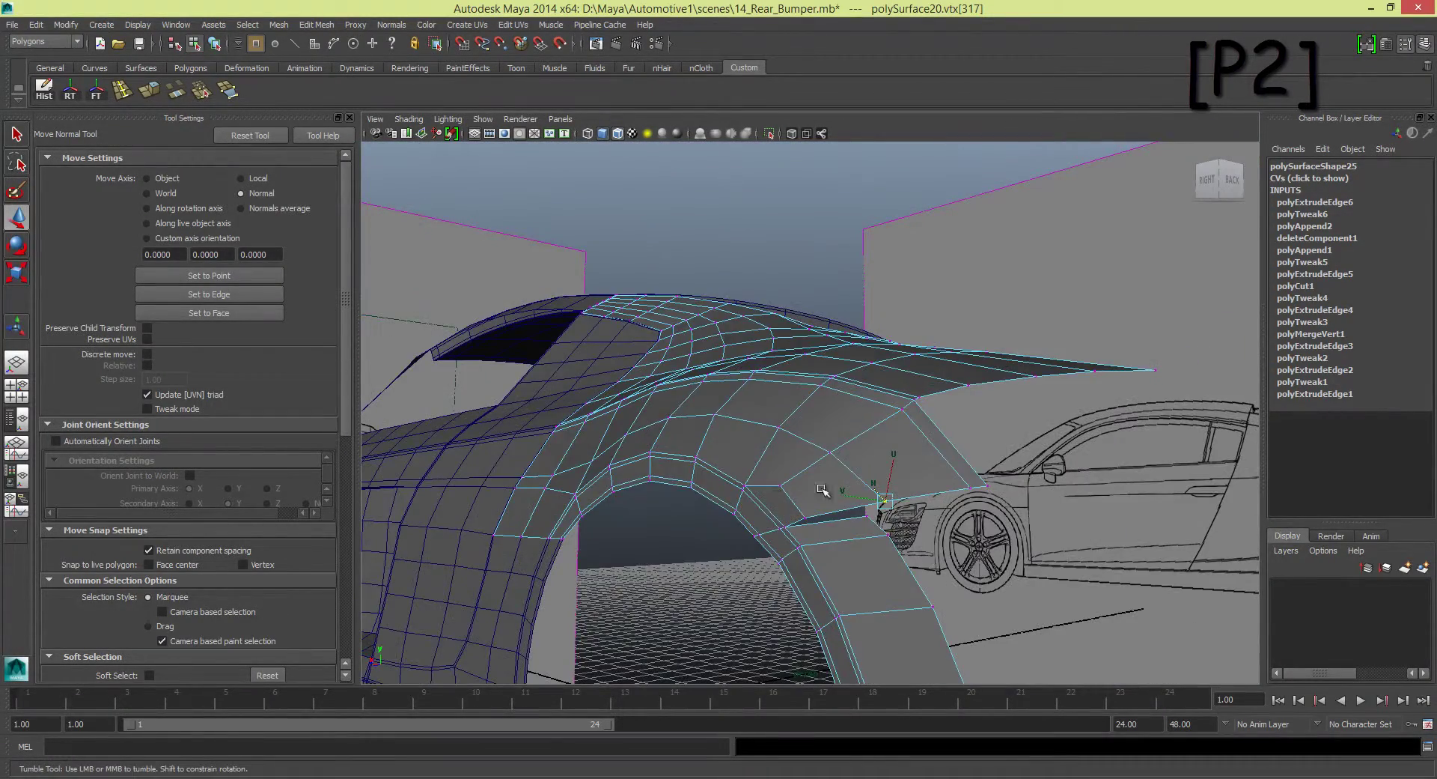
# Step: Merge the overlapping vertices where the arch strip meets the fender
pyautogui.keyDown('alt'); pyautogui.moveTo(821, 490); pyautogui.dragTo(756, 479); pyautogui.keyUp('alt')
pyautogui.click(900, 575)
pyautogui.keyDown('alt'); pyautogui.moveTo(901, 575); pyautogui.dragTo(173, 200); pyautogui.keyUp('alt')
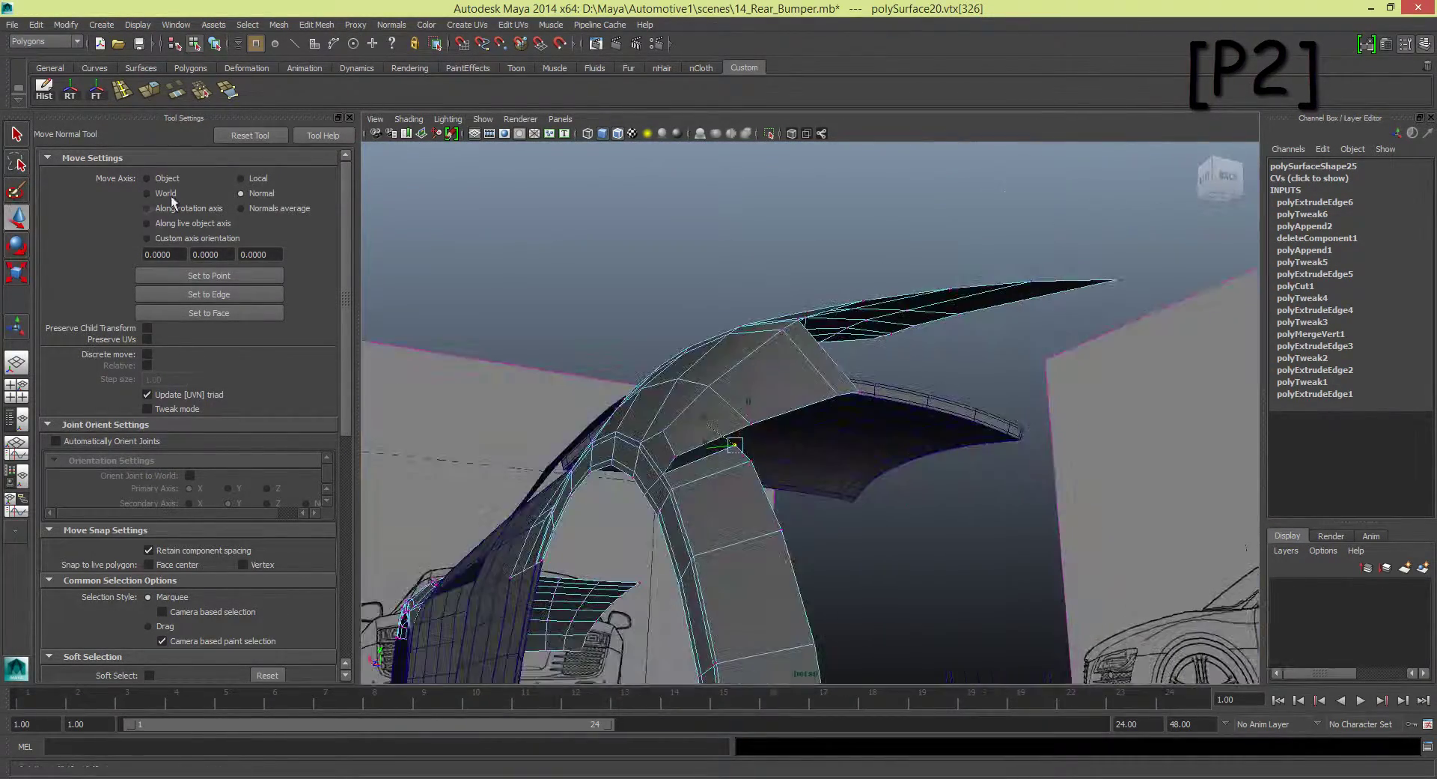
pyautogui.press('w')
pyautogui.hotkey('ctrl', 'z')
pyautogui.click(316, 25)
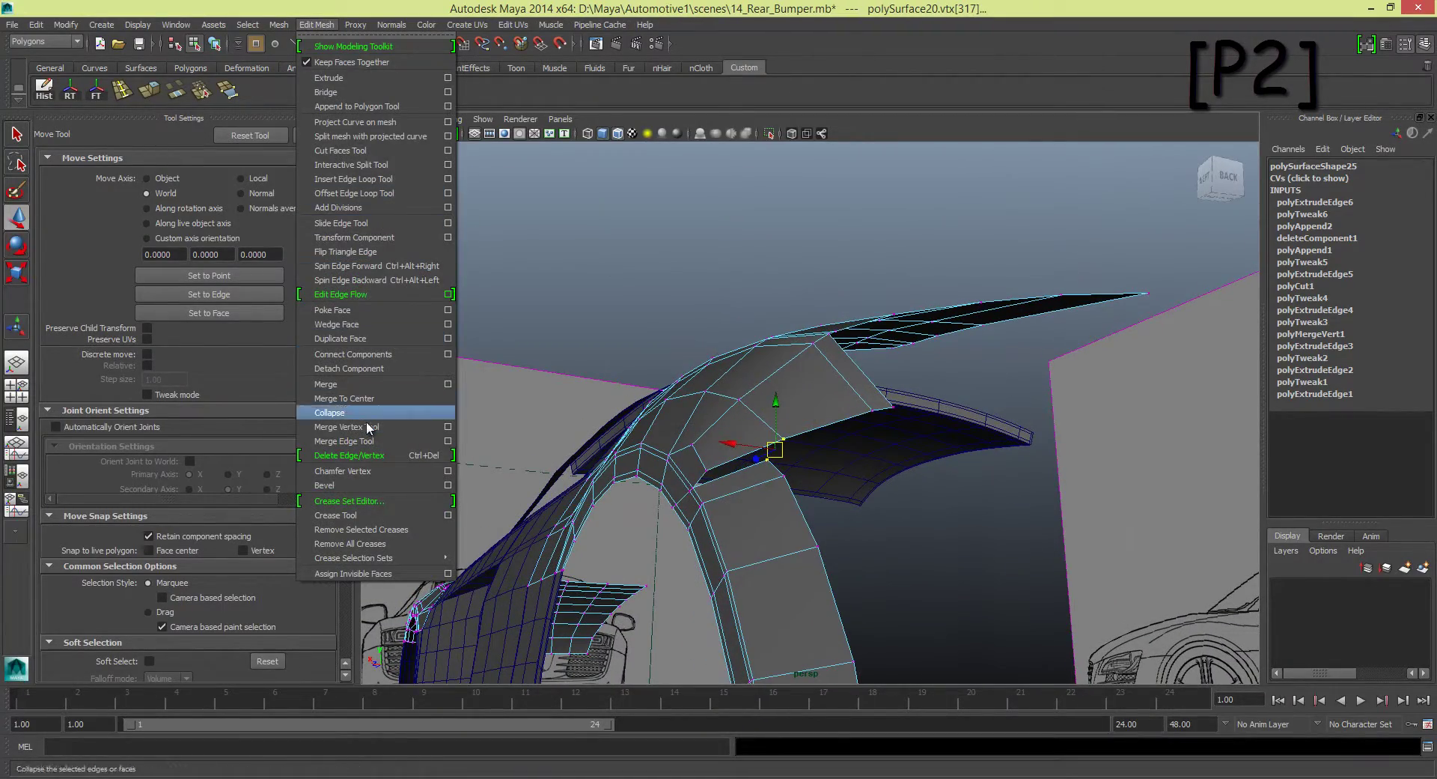
pyautogui.click(344, 384)
pyautogui.moveTo(824, 449)
pyautogui.keyDown('alt'); pyautogui.mouseDown()
pyautogui.moveTo(974, 420)
pyautogui.moveTo(734, 310)
pyautogui.mouseUp(); pyautogui.keyUp('alt')
# Step: Insert an edge loop down the new arch strip
pyautogui.click(349, 117)
pyautogui.click(316, 24)
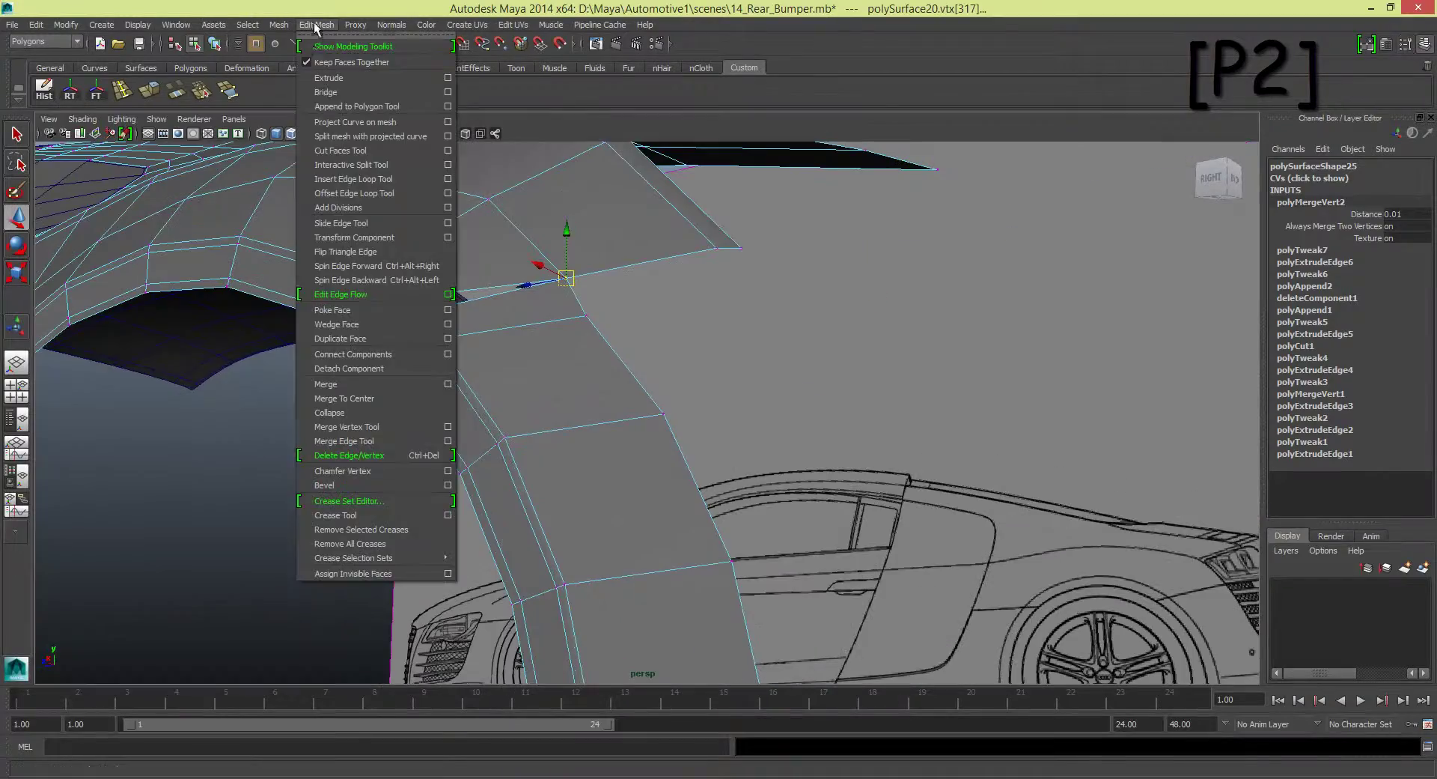
pyautogui.click(353, 179)
pyautogui.keyDown('alt'); pyautogui.moveTo(524, 375); pyautogui.dragTo(635, 349); pyautogui.keyUp('alt')
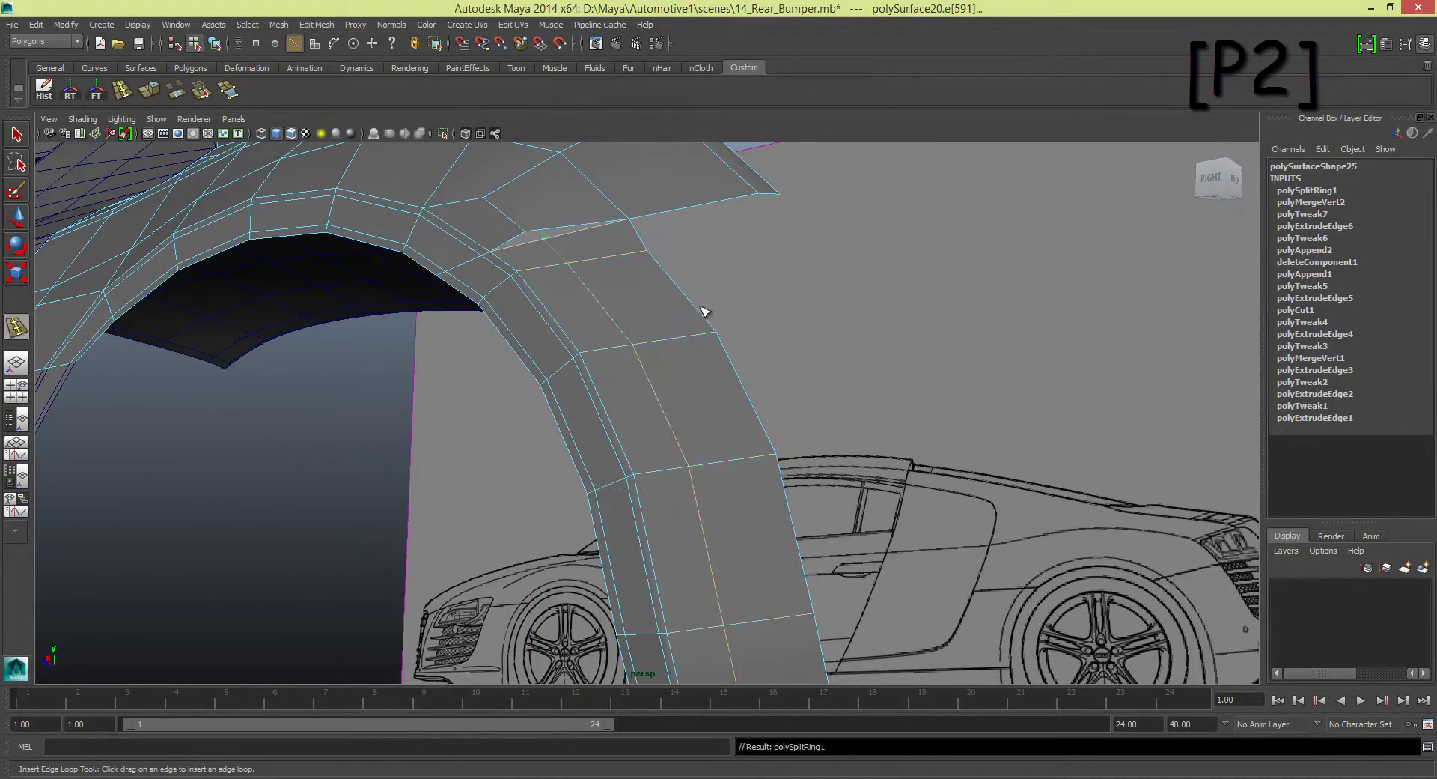
pyautogui.moveTo(704, 309)
pyautogui.keyDown('alt'); pyautogui.mouseDown()
pyautogui.moveTo(614, 500)
pyautogui.moveTo(866, 411)
pyautogui.moveTo(577, 337)
pyautogui.moveTo(601, 357)
pyautogui.mouseUp(); pyautogui.keyUp('alt')
pyautogui.press('w')
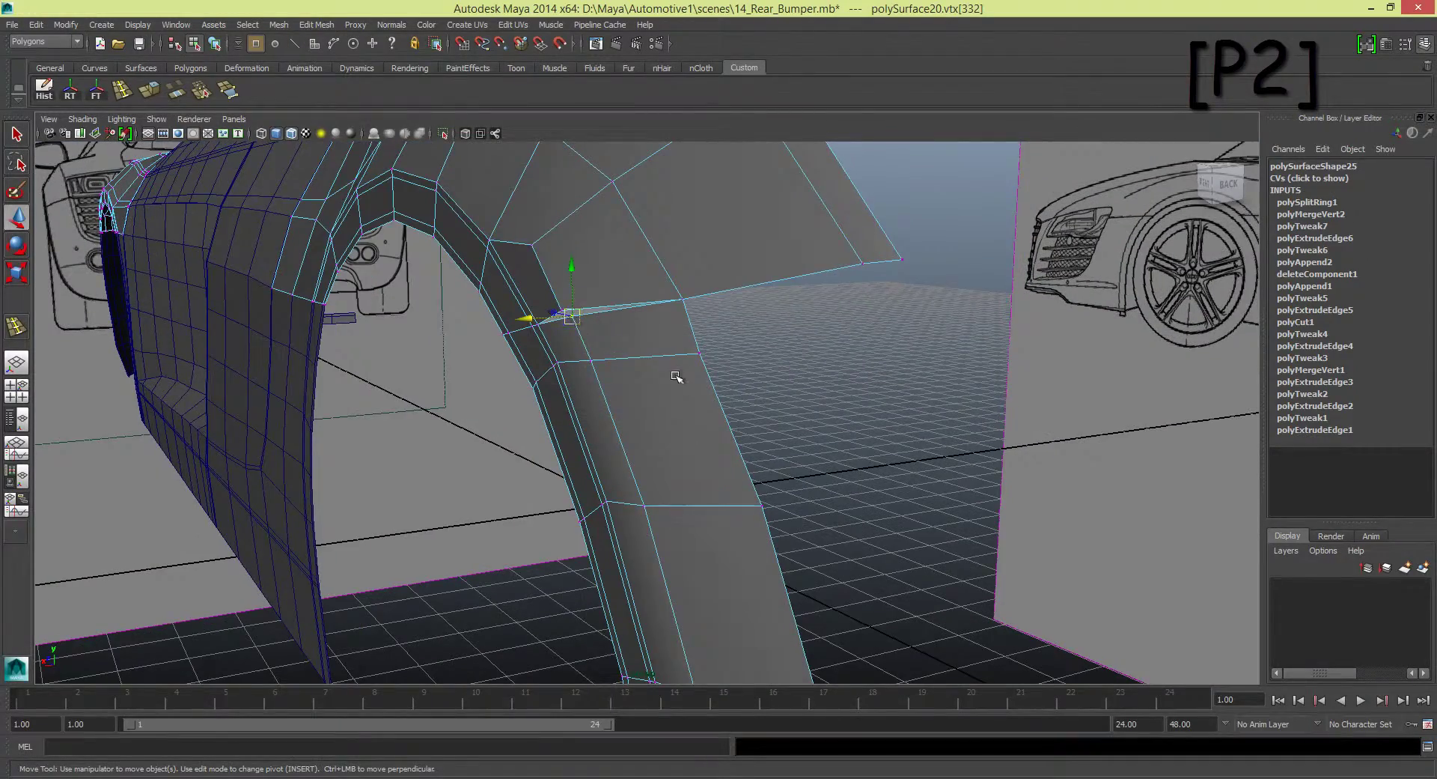
# Step: Merge another set of loose vertices into one and check the corner
pyautogui.click(316, 25)
pyautogui.click(337, 377)
pyautogui.keyDown('alt'); pyautogui.moveTo(636, 359); pyautogui.dragTo(657, 338); pyautogui.keyUp('alt')
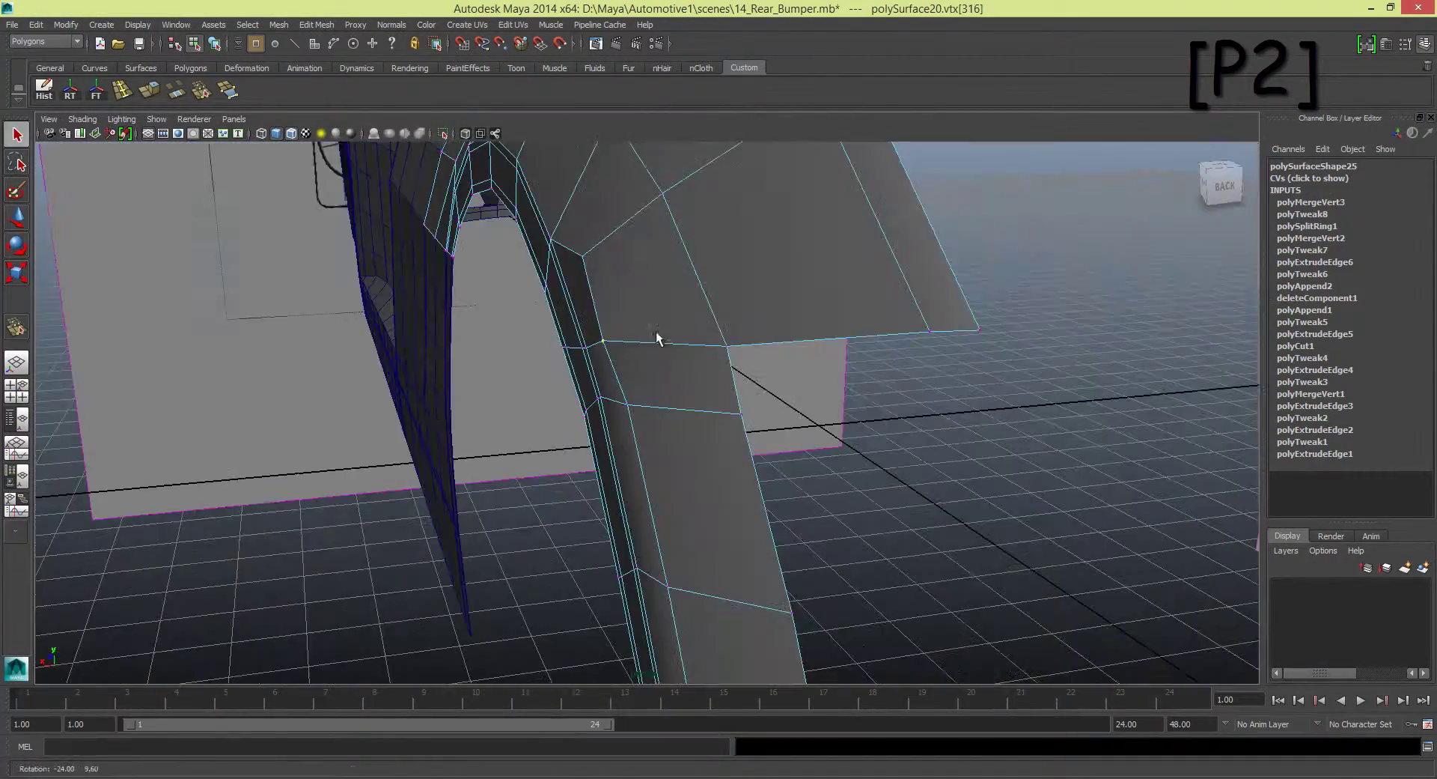
pyautogui.moveTo(554, 344)
pyautogui.keyDown('alt'); pyautogui.mouseDown()
pyautogui.moveTo(754, 442)
pyautogui.moveTo(613, 417)
pyautogui.moveTo(642, 394)
pyautogui.mouseUp(); pyautogui.keyUp('alt')
pyautogui.click(612, 417)
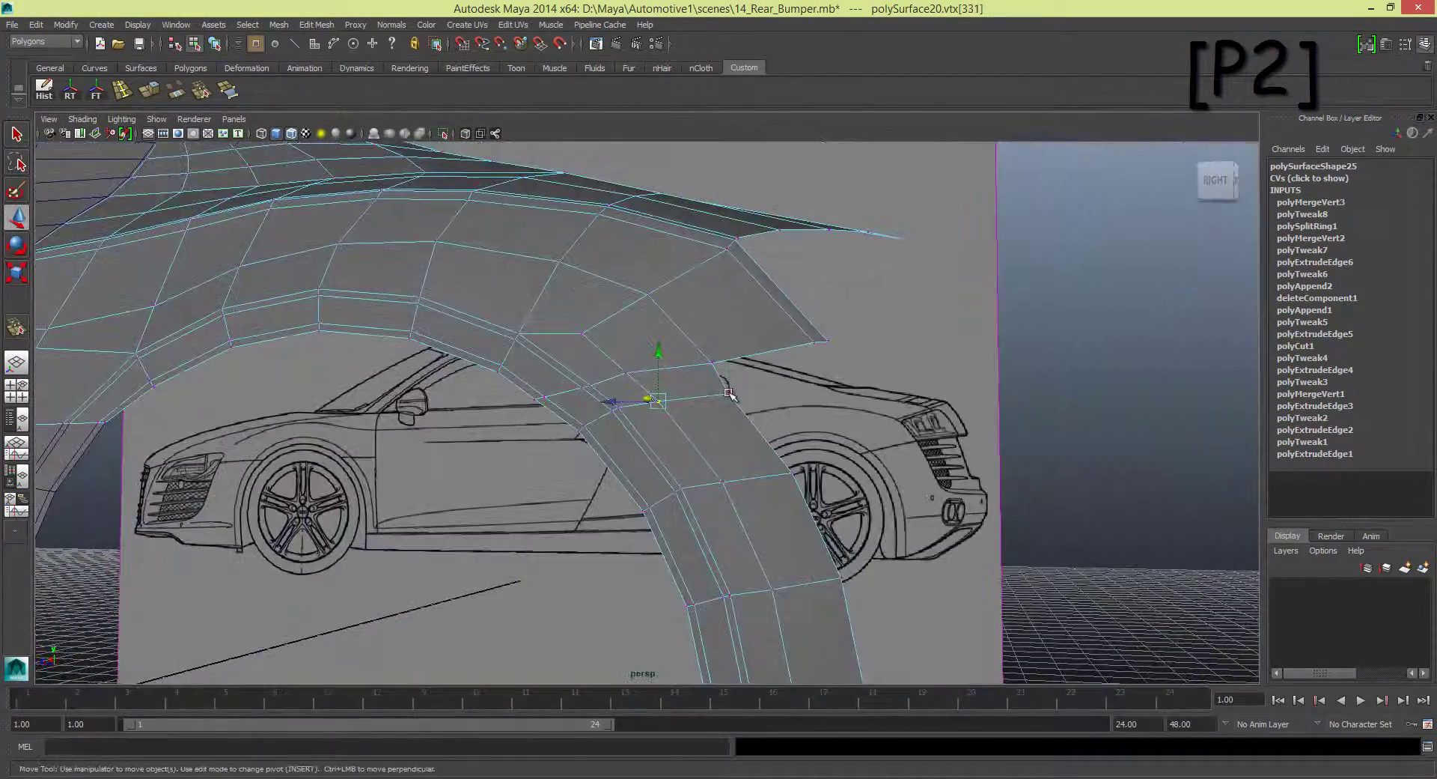
# Step: Frame the bumper's lower corner in perspective and pick a vertex on the arch strip
pyautogui.moveTo(642, 395)
pyautogui.keyDown('alt'); pyautogui.mouseDown(button='right')
pyautogui.moveTo(839, 433)
pyautogui.moveTo(603, 324)
pyautogui.mouseUp(button='right'); pyautogui.keyUp('alt')
pyautogui.keyDown('alt'); pyautogui.moveTo(604, 324); pyautogui.dragTo(627, 463, button='middle'); pyautogui.keyUp('alt')
pyautogui.scroll(5, 627, 463)
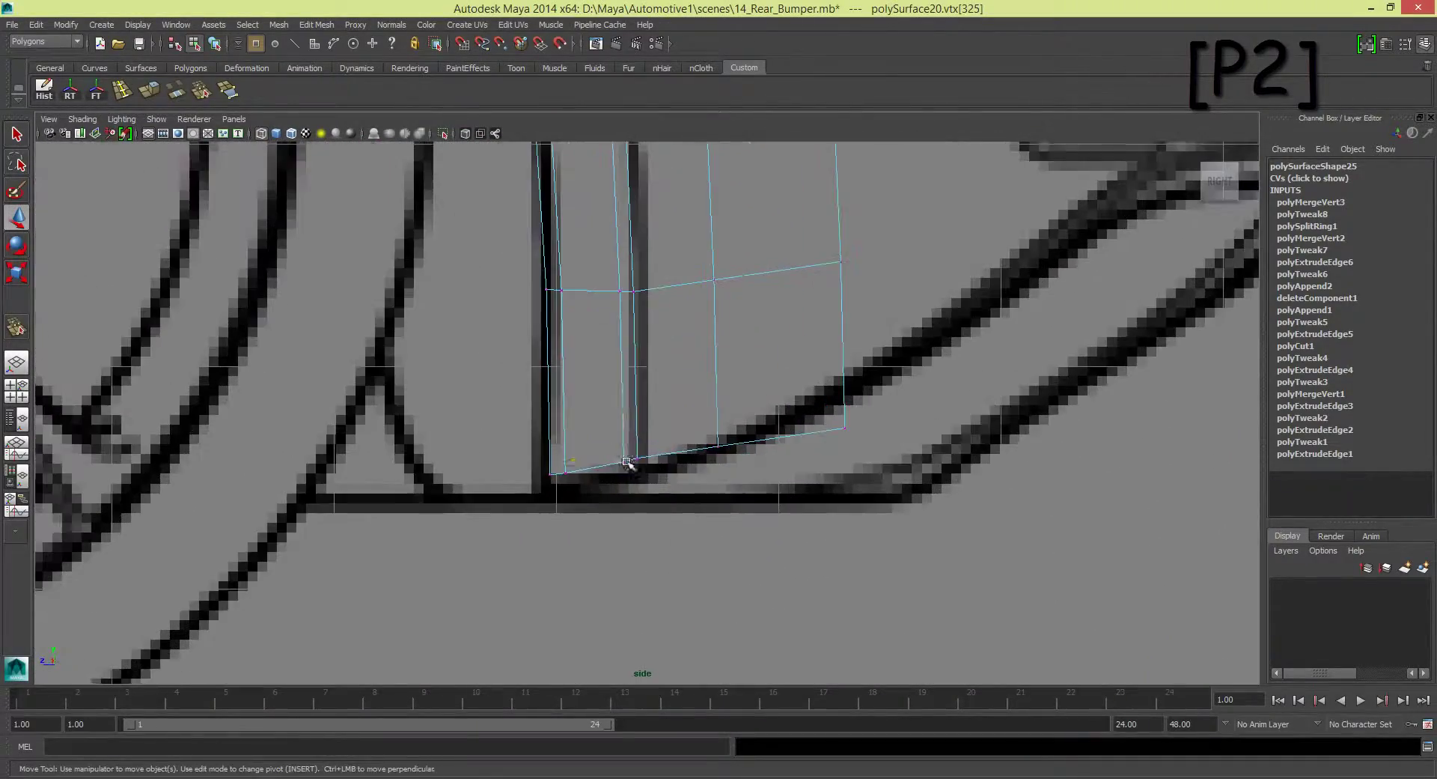
pyautogui.press('space')
pyautogui.moveTo(810, 445)
pyautogui.mouseDown()
pyautogui.moveTo(809, 405)
pyautogui.moveTo(703, 454)
pyautogui.moveTo(651, 427)
pyautogui.moveTo(581, 420)
pyautogui.moveTo(623, 441)
pyautogui.moveTo(894, 483)
pyautogui.mouseUp()
pyautogui.click(622, 442)
# Step: In the four-view layout, slide the next arch-strip vertex onto the top blueprint outline
pyautogui.press('space')
pyautogui.scroll(5, 475, 336)
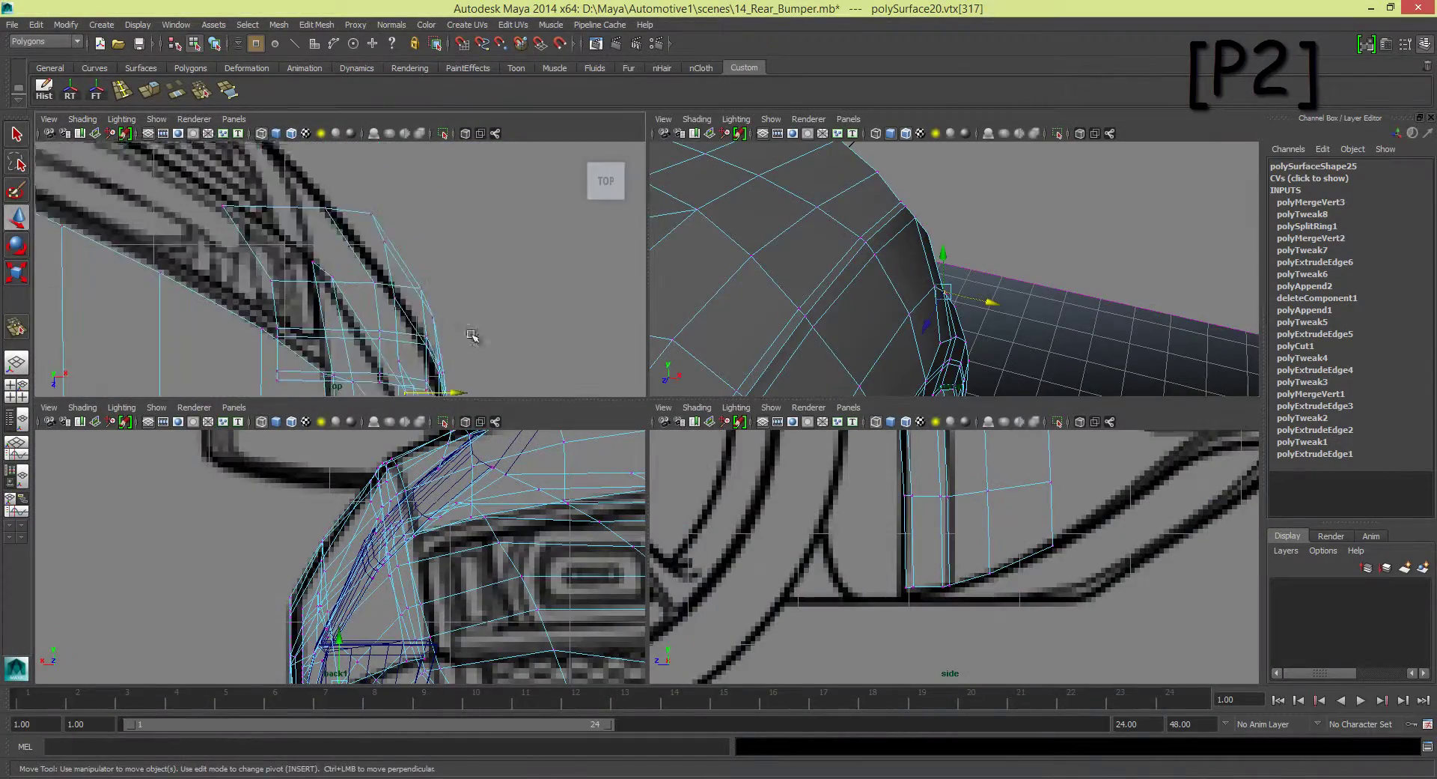
pyautogui.scroll(-5, 947, 552)
pyautogui.scroll(4, 946, 551)
pyautogui.click(811, 507)
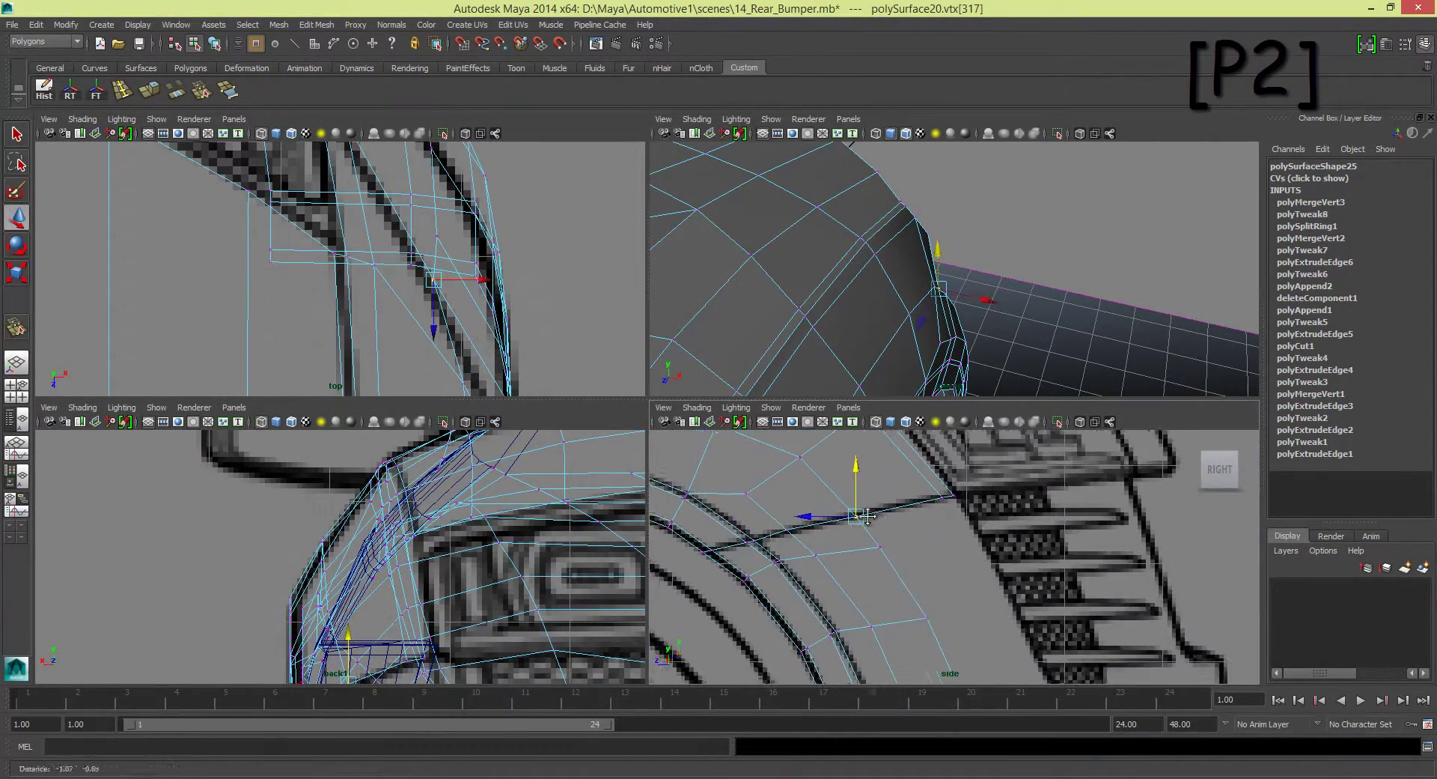
pyautogui.keyDown('alt'); pyautogui.moveTo(554, 389); pyautogui.dragTo(554, 307, button='middle'); pyautogui.keyUp('alt')
pyautogui.moveTo(560, 318); pyautogui.dragTo(555, 319)
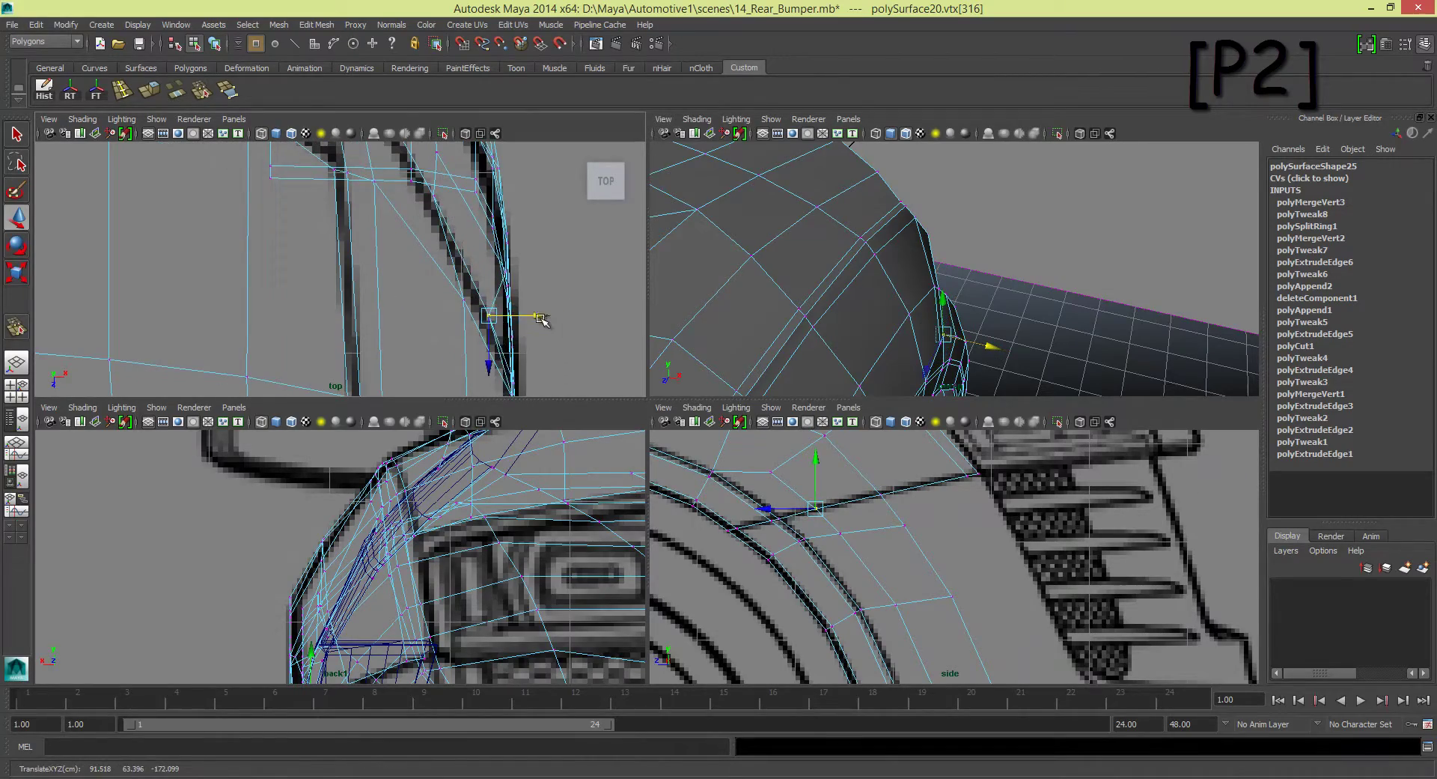
pyautogui.keyDown('alt'); pyautogui.moveTo(542, 319); pyautogui.dragTo(584, 360, button='middle'); pyautogui.keyUp('alt')
pyautogui.moveTo(748, 300)
pyautogui.keyDown('alt'); pyautogui.mouseDown()
pyautogui.moveTo(1115, 292)
pyautogui.moveTo(1048, 255)
pyautogui.mouseUp(); pyautogui.keyUp('alt')
# Step: Select four vertices along the strip's edge and move them onto the top blueprint
pyautogui.moveTo(898, 164)
pyautogui.mouseDown()
pyautogui.moveTo(966, 322)
pyautogui.moveTo(990, 238)
pyautogui.moveTo(1030, 316)
pyautogui.mouseUp()
pyautogui.keyDown('alt'); pyautogui.moveTo(524, 300); pyautogui.dragTo(459, 285, button='middle'); pyautogui.keyUp('alt')
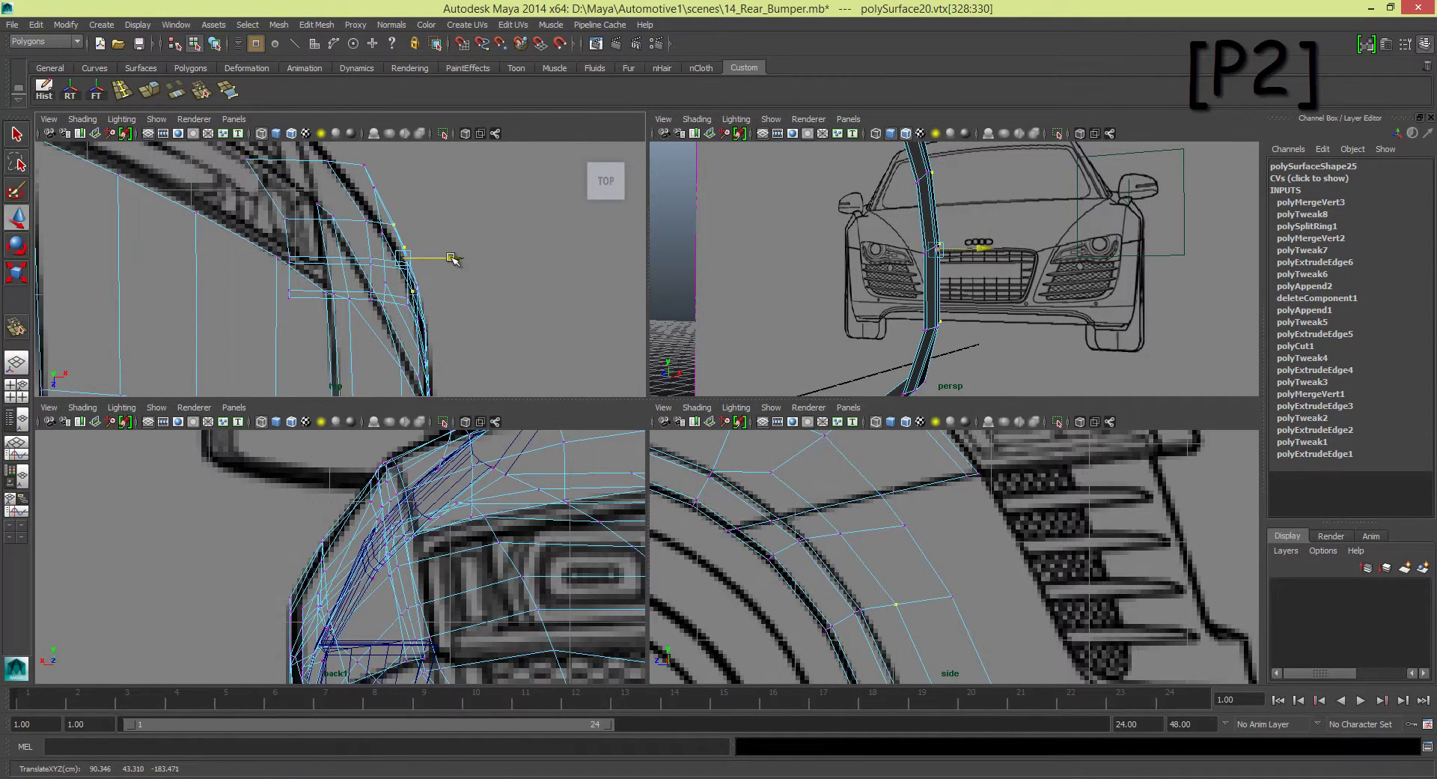
pyautogui.keyDown('alt'); pyautogui.moveTo(451, 259); pyautogui.dragTo(508, 304, button='middle'); pyautogui.keyUp('alt')
pyautogui.keyDown('ctrl'); pyautogui.click(463, 338); pyautogui.keyUp('ctrl')
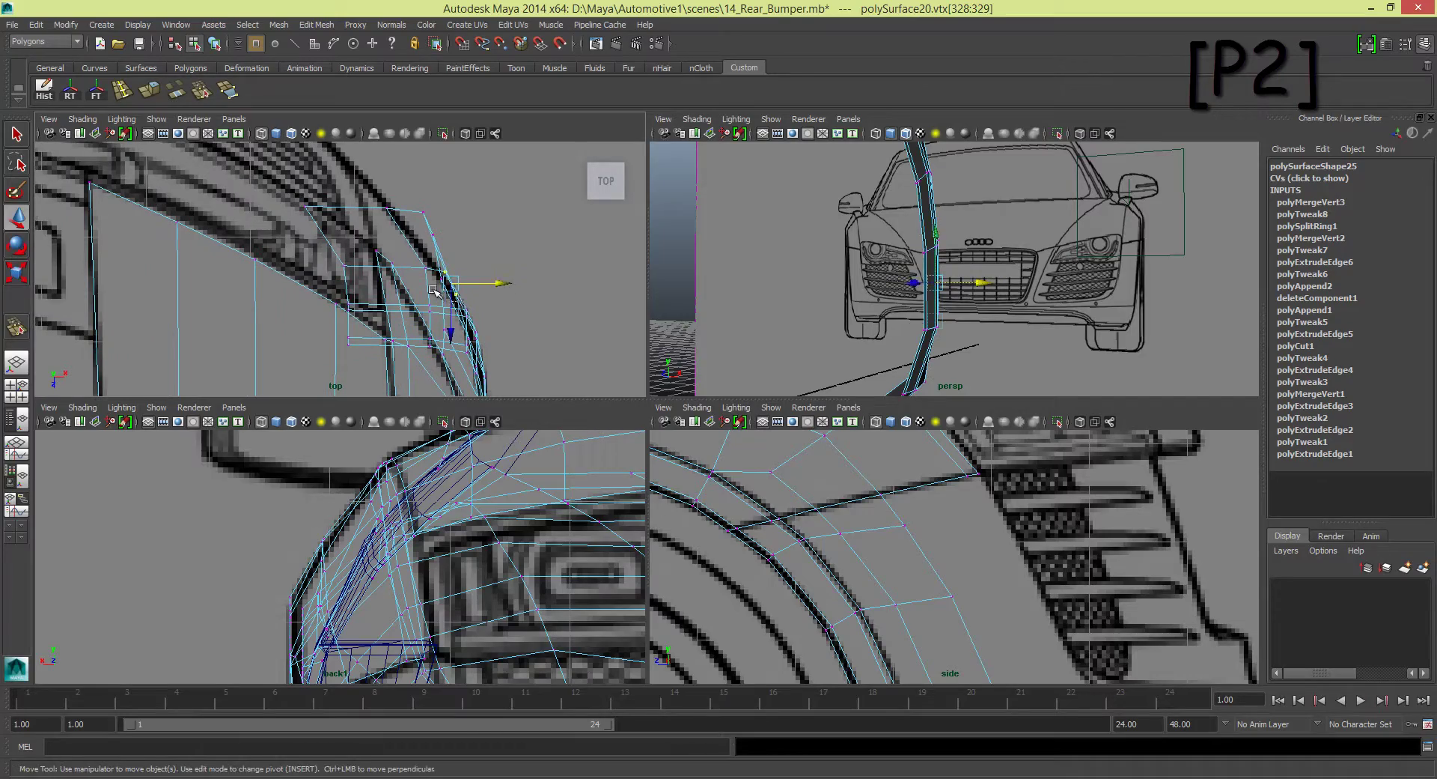
pyautogui.moveTo(936, 315)
pyautogui.keyDown('alt'); pyautogui.mouseDown()
pyautogui.moveTo(966, 345)
pyautogui.moveTo(959, 193)
pyautogui.moveTo(966, 299)
pyautogui.mouseUp(); pyautogui.keyUp('alt')
pyautogui.click(971, 322)
pyautogui.keyDown('shift'); pyautogui.click(949, 374); pyautogui.keyUp('shift')
pyautogui.click(917, 306)
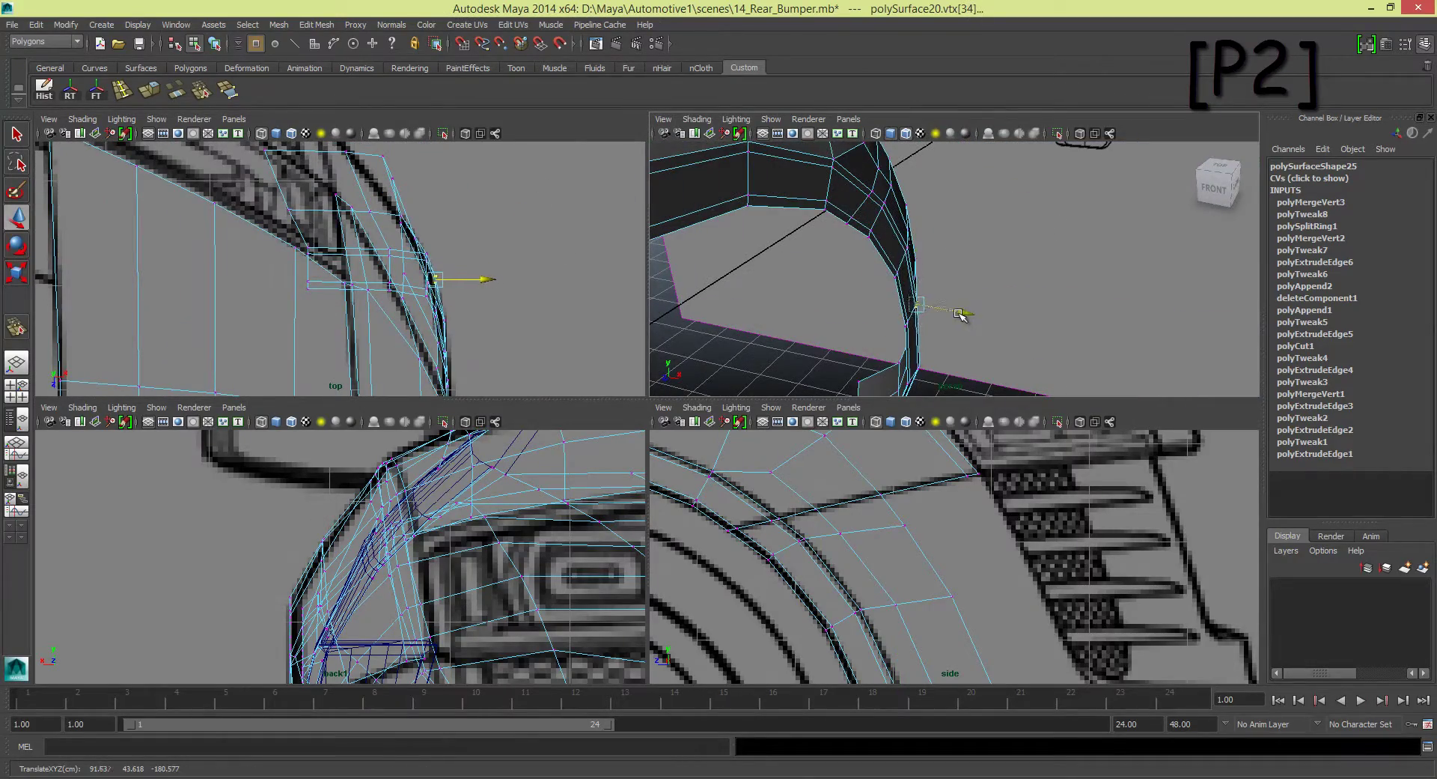
# Step: Move the strip's lower-end vertices onto the top blueprint line
pyautogui.press('space')
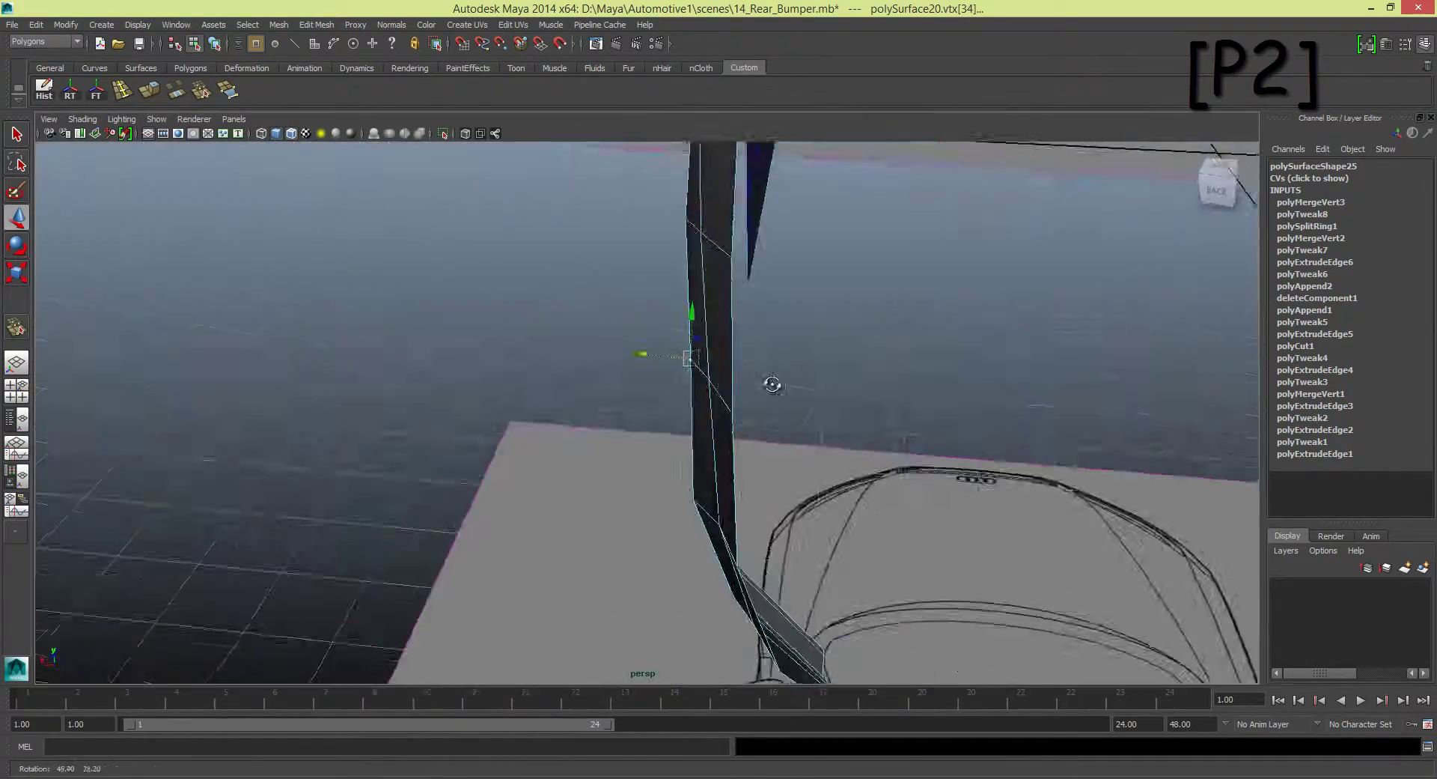
pyautogui.moveTo(770, 384)
pyautogui.keyDown('alt'); pyautogui.mouseDown()
pyautogui.moveTo(659, 389)
pyautogui.moveTo(693, 462)
pyautogui.moveTo(561, 428)
pyautogui.mouseUp(); pyautogui.keyUp('alt')
pyautogui.click(561, 428)
pyautogui.press('space')
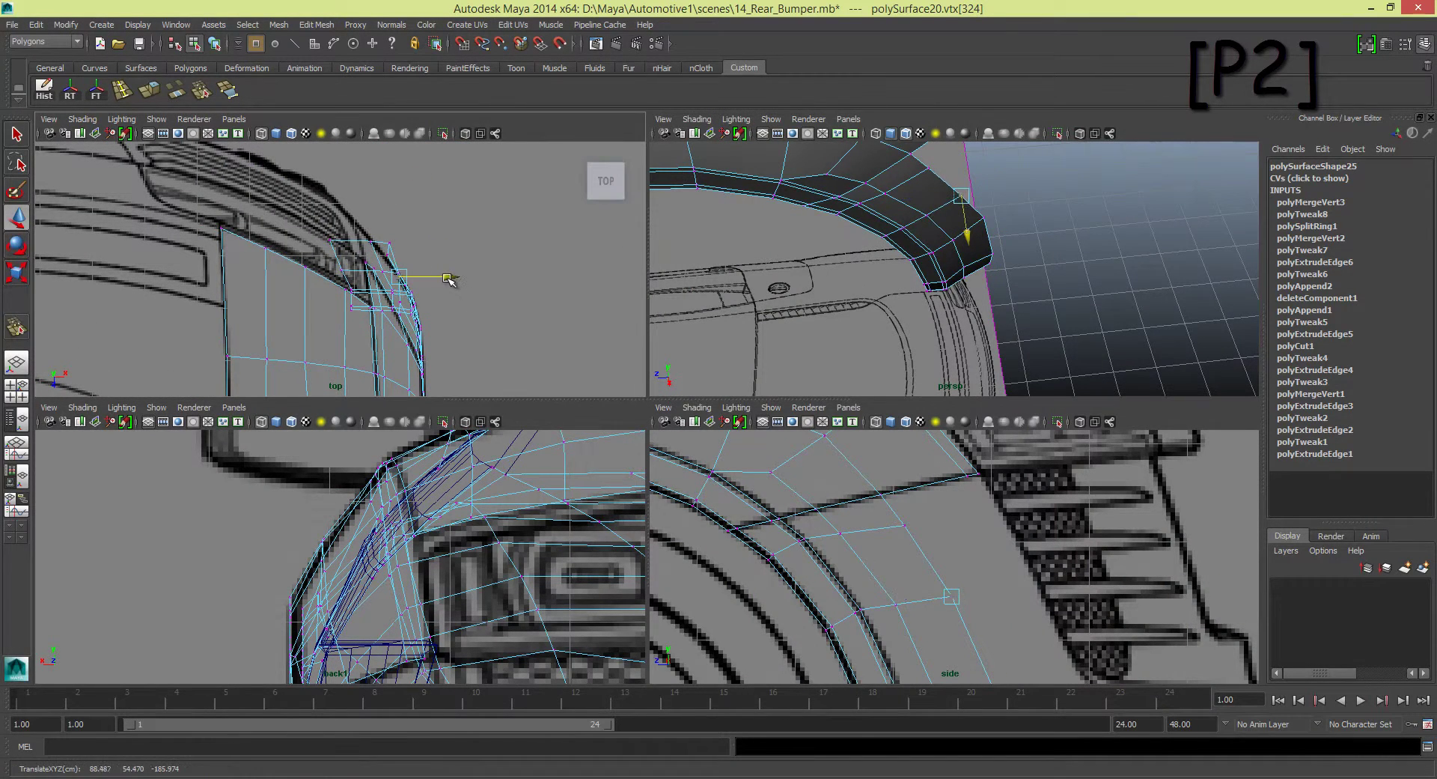
pyautogui.keyDown('alt'); pyautogui.moveTo(410, 254); pyautogui.dragTo(517, 283, button='right'); pyautogui.keyUp('alt')
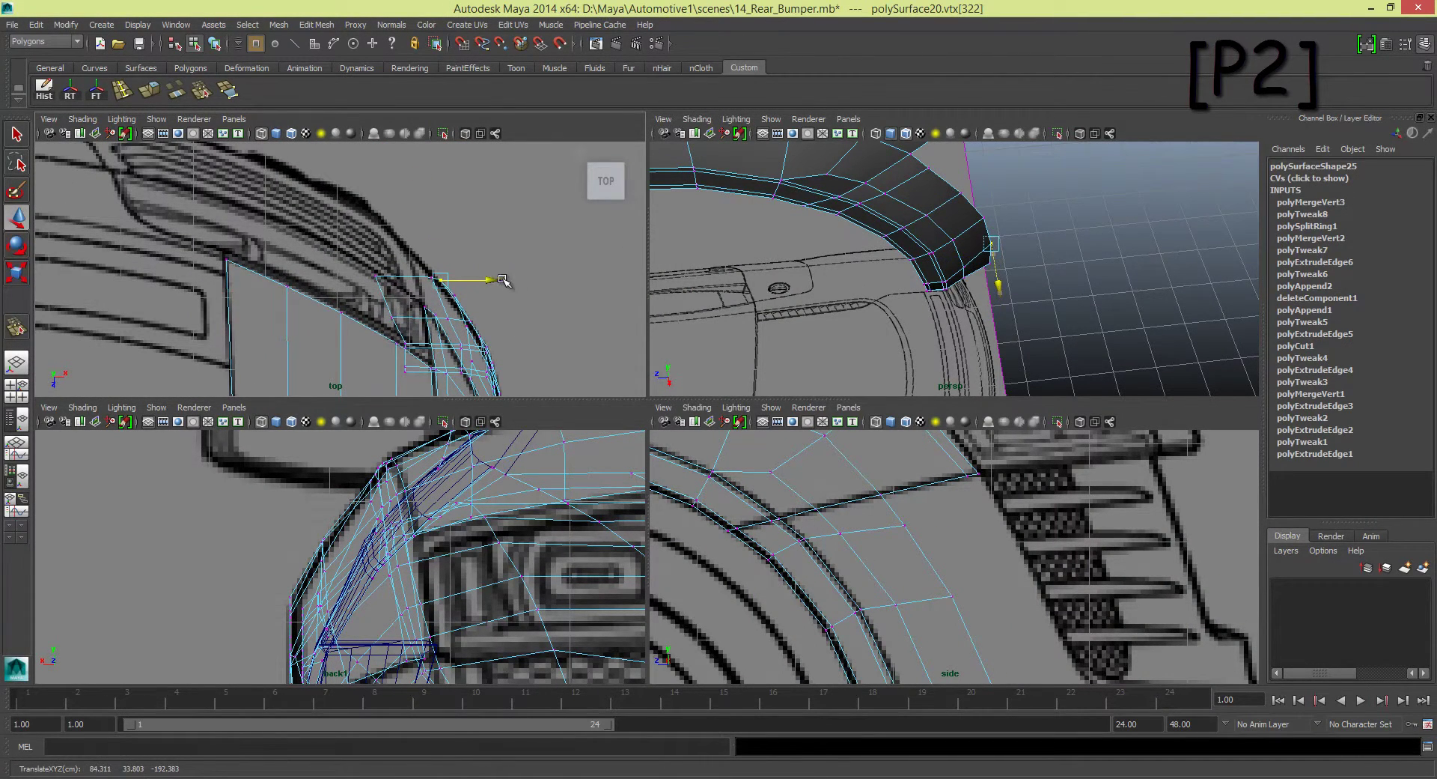
pyautogui.click(431, 275)
pyautogui.keyDown('alt'); pyautogui.moveTo(988, 270); pyautogui.dragTo(966, 285); pyautogui.keyUp('alt')
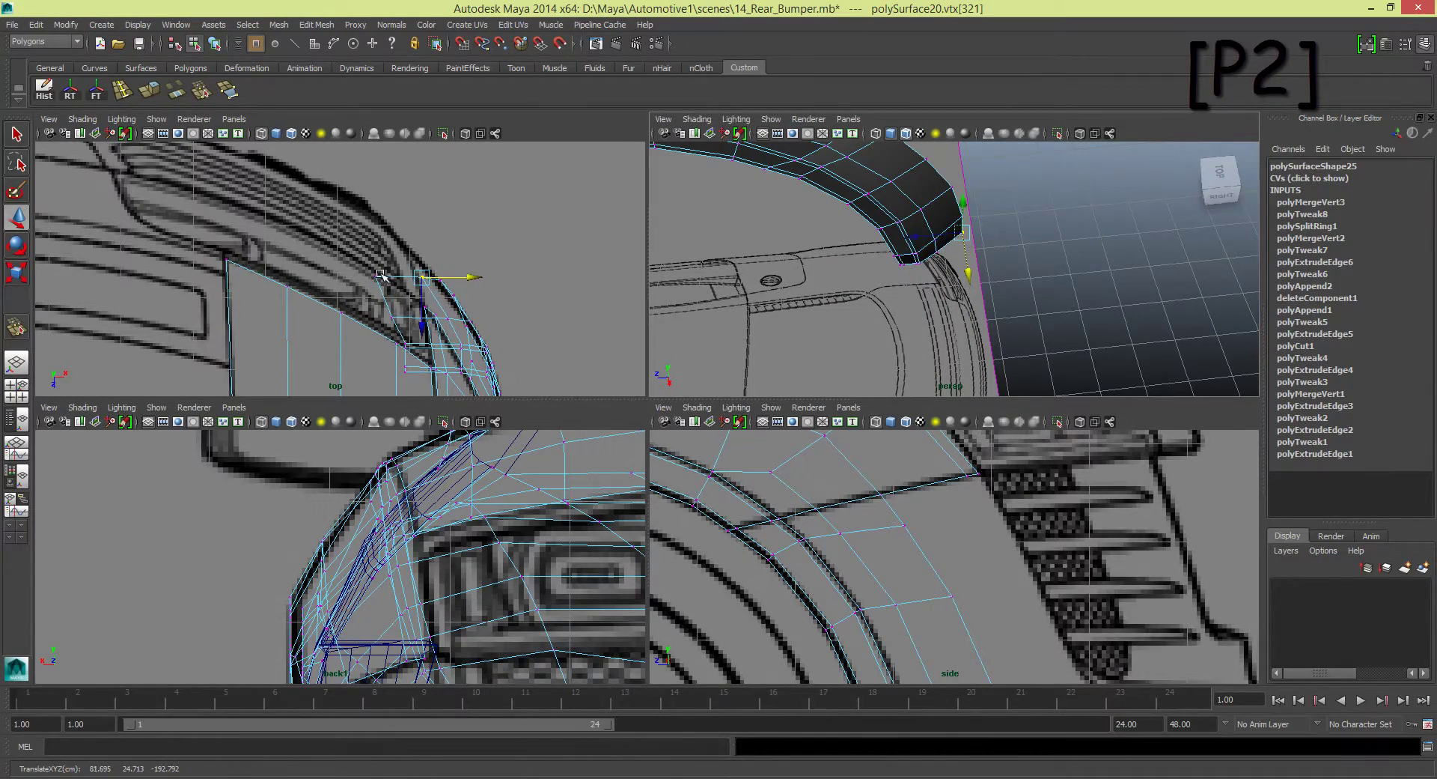
# Step: Fit the strip vertices near the wheel to the back-view blueprint outline
pyautogui.keyDown('alt'); pyautogui.moveTo(404, 536); pyautogui.dragTo(462, 537, button='right'); pyautogui.keyUp('alt')
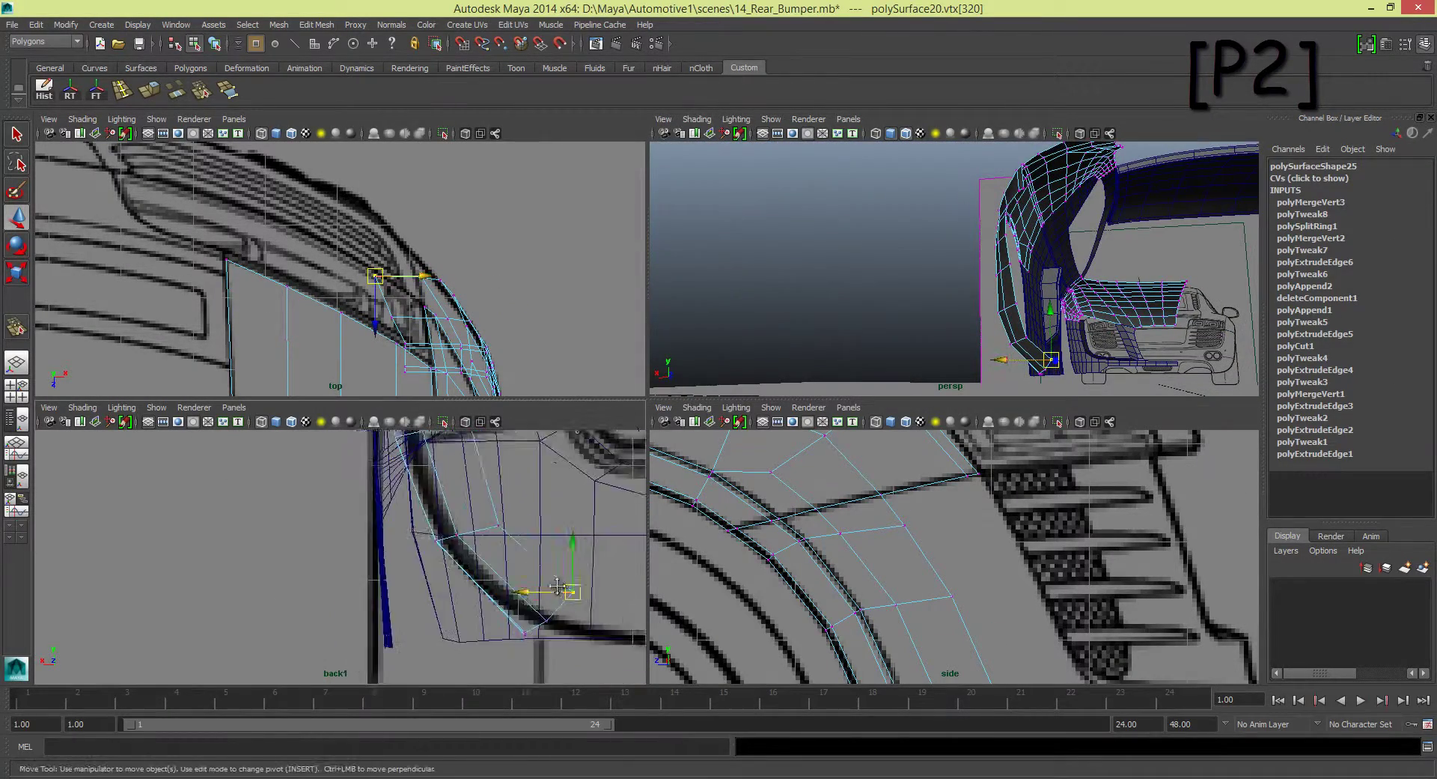
pyautogui.keyDown('alt'); pyautogui.moveTo(462, 536); pyautogui.dragTo(449, 506, button='middle'); pyautogui.keyUp('alt')
pyautogui.click(421, 555)
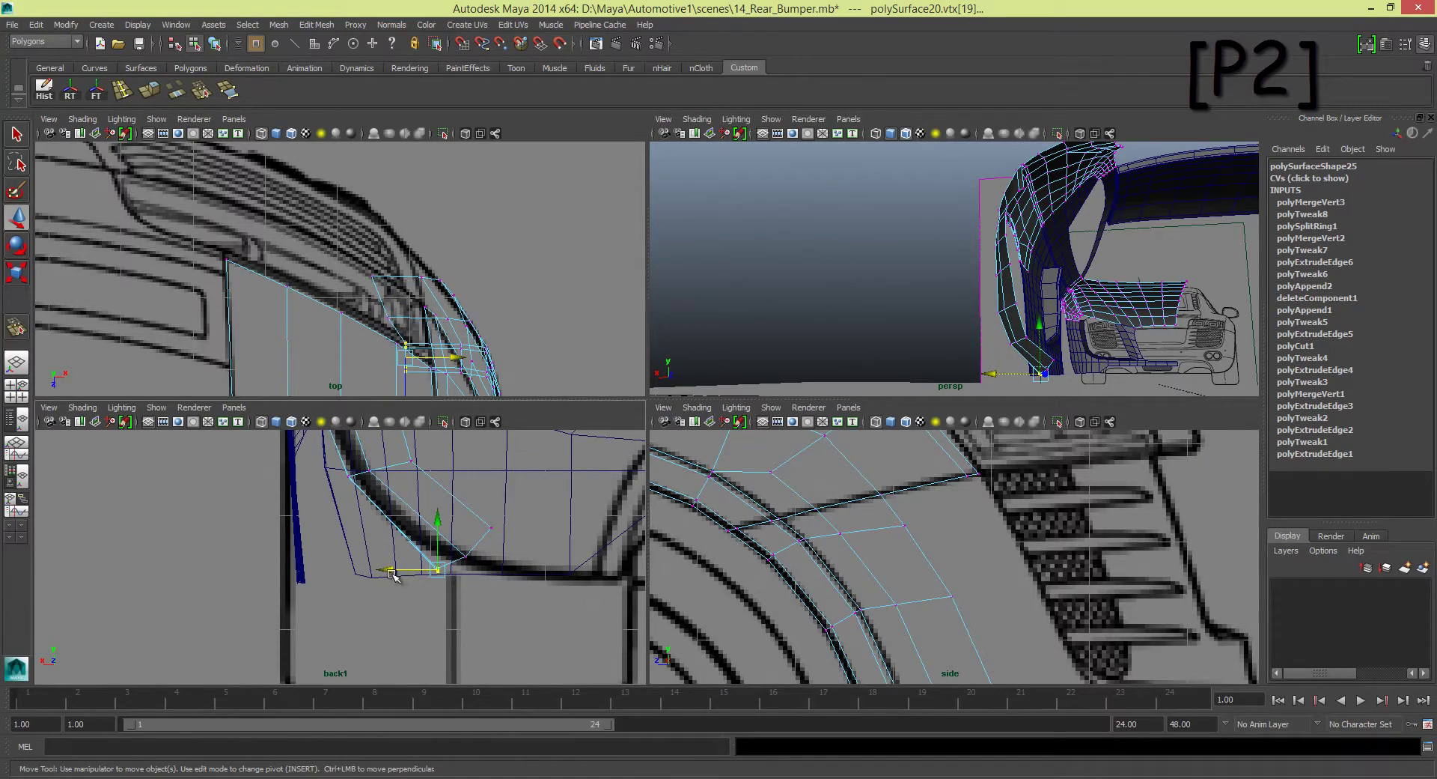
pyautogui.keyDown('alt'); pyautogui.moveTo(414, 563); pyautogui.dragTo(399, 591, button='middle'); pyautogui.keyUp('alt')
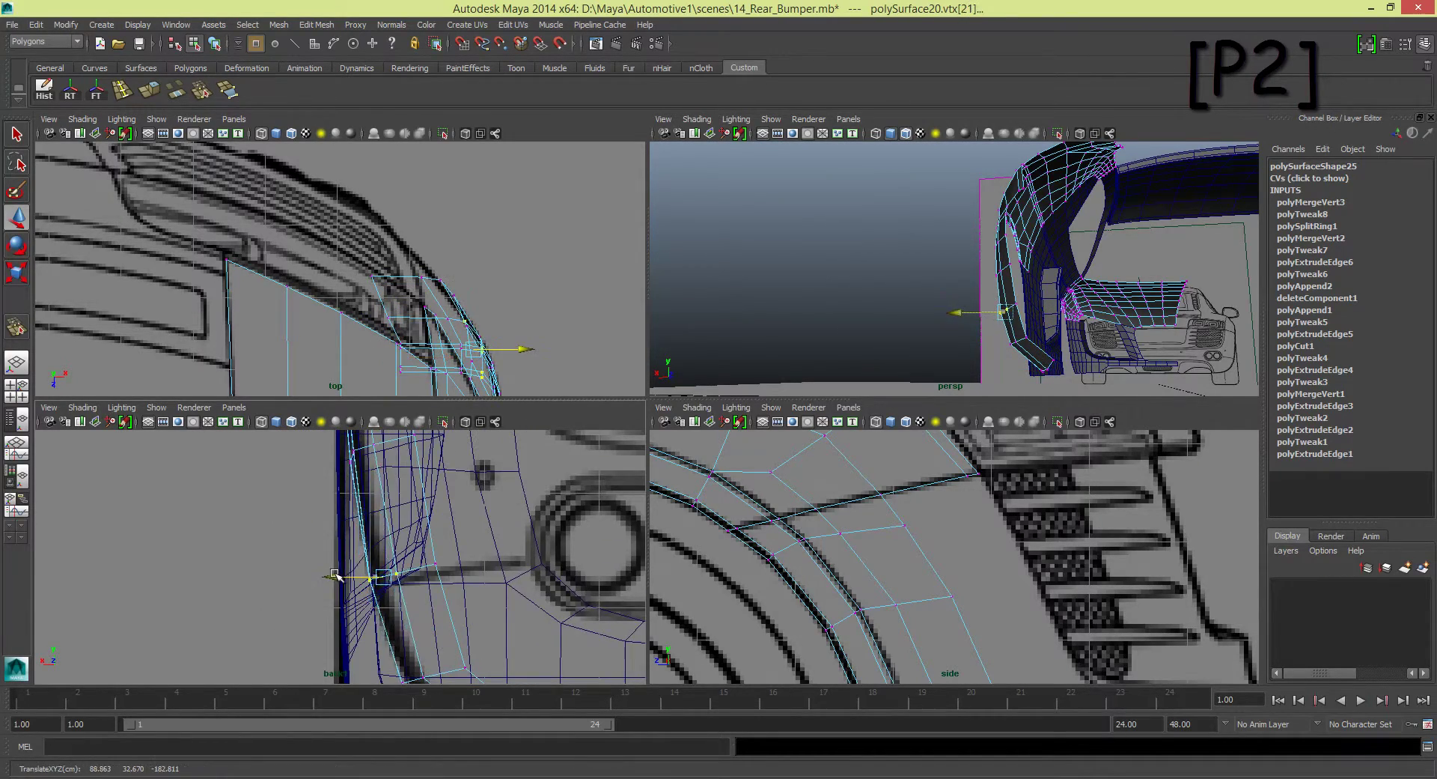
pyautogui.click(378, 616)
# Step: Select an arch-strip vertex in full perspective and open the move-along-normals settings
pyautogui.press('space')
pyautogui.moveTo(939, 311)
pyautogui.keyDown('alt'); pyautogui.mouseDown()
pyautogui.moveTo(788, 437)
pyautogui.moveTo(599, 464)
pyautogui.mouseUp(); pyautogui.keyUp('alt')
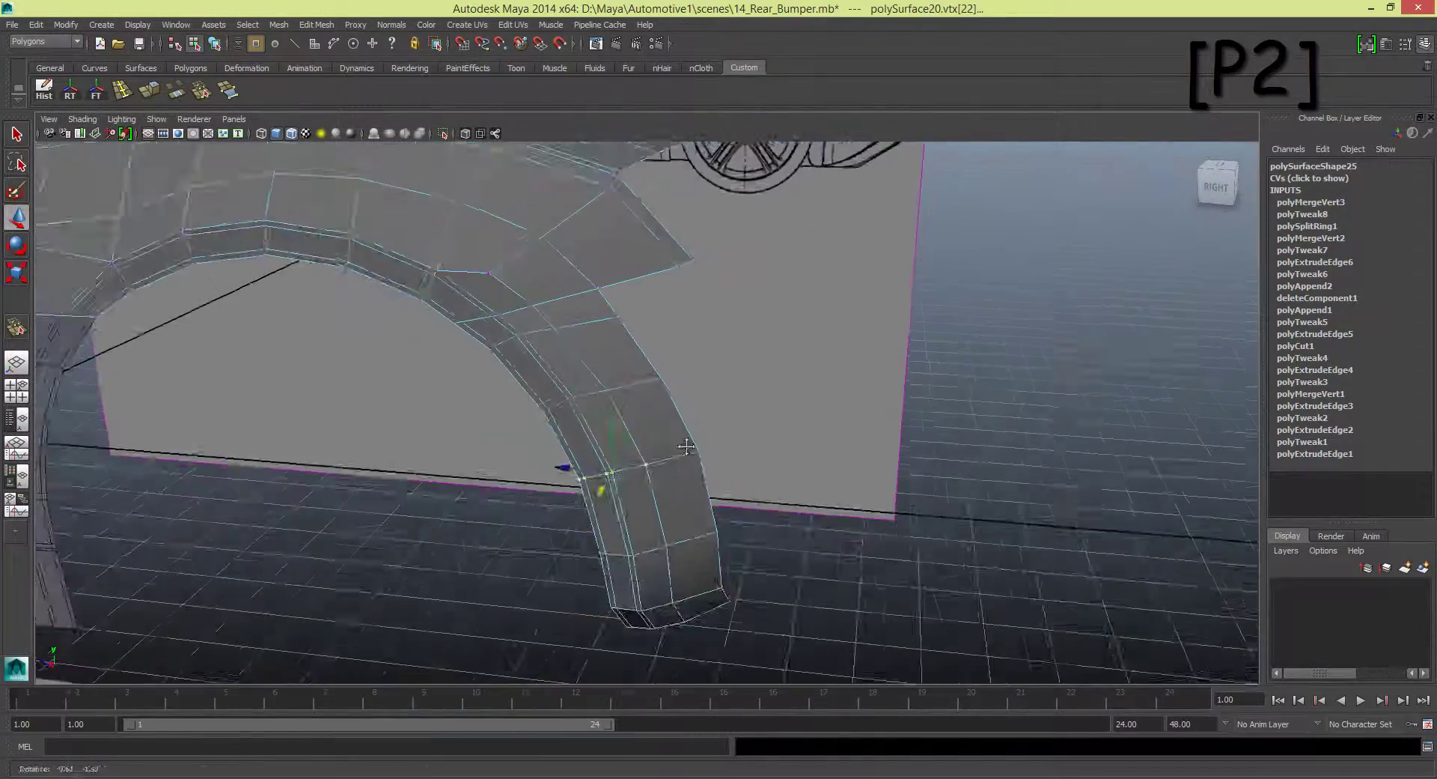
pyautogui.click(547, 340)
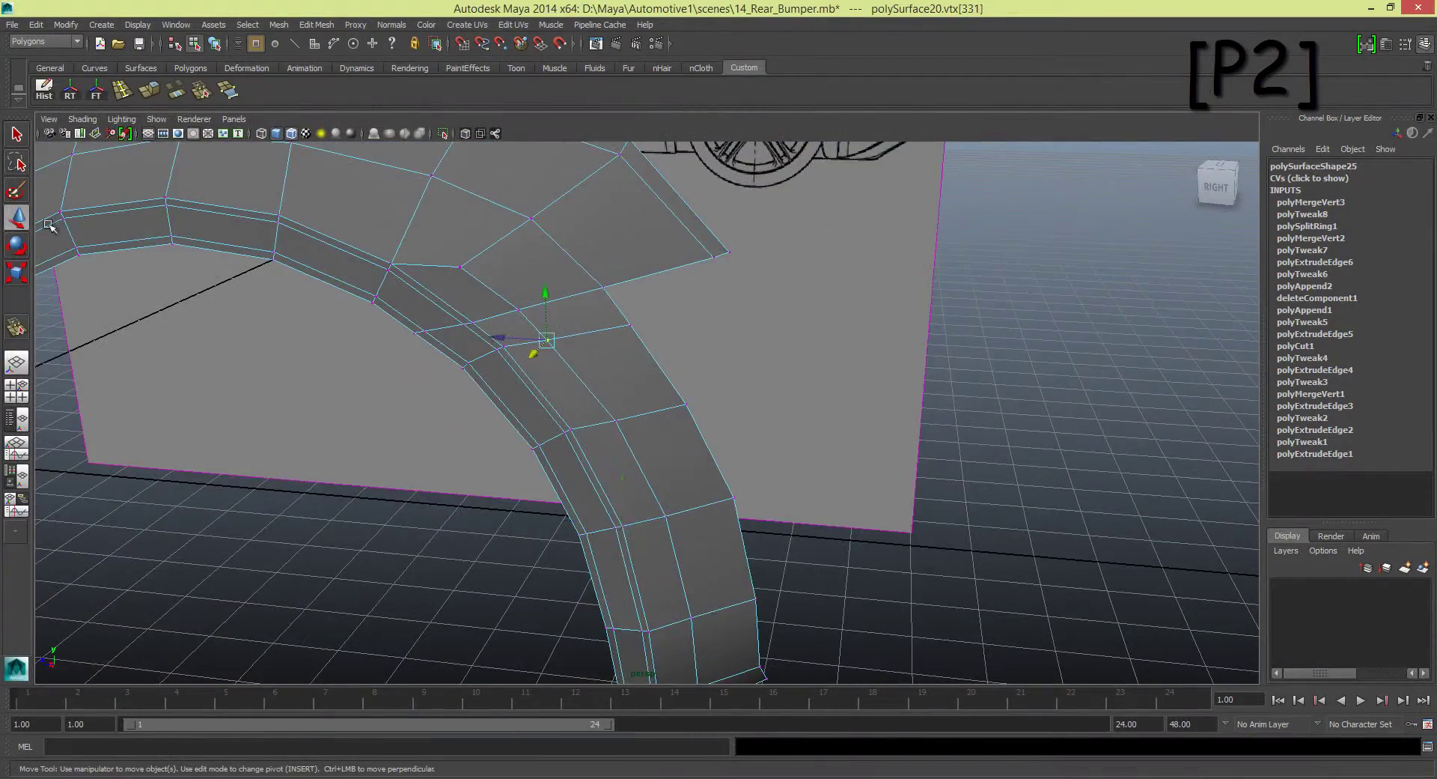
pyautogui.doubleClick(16, 217)
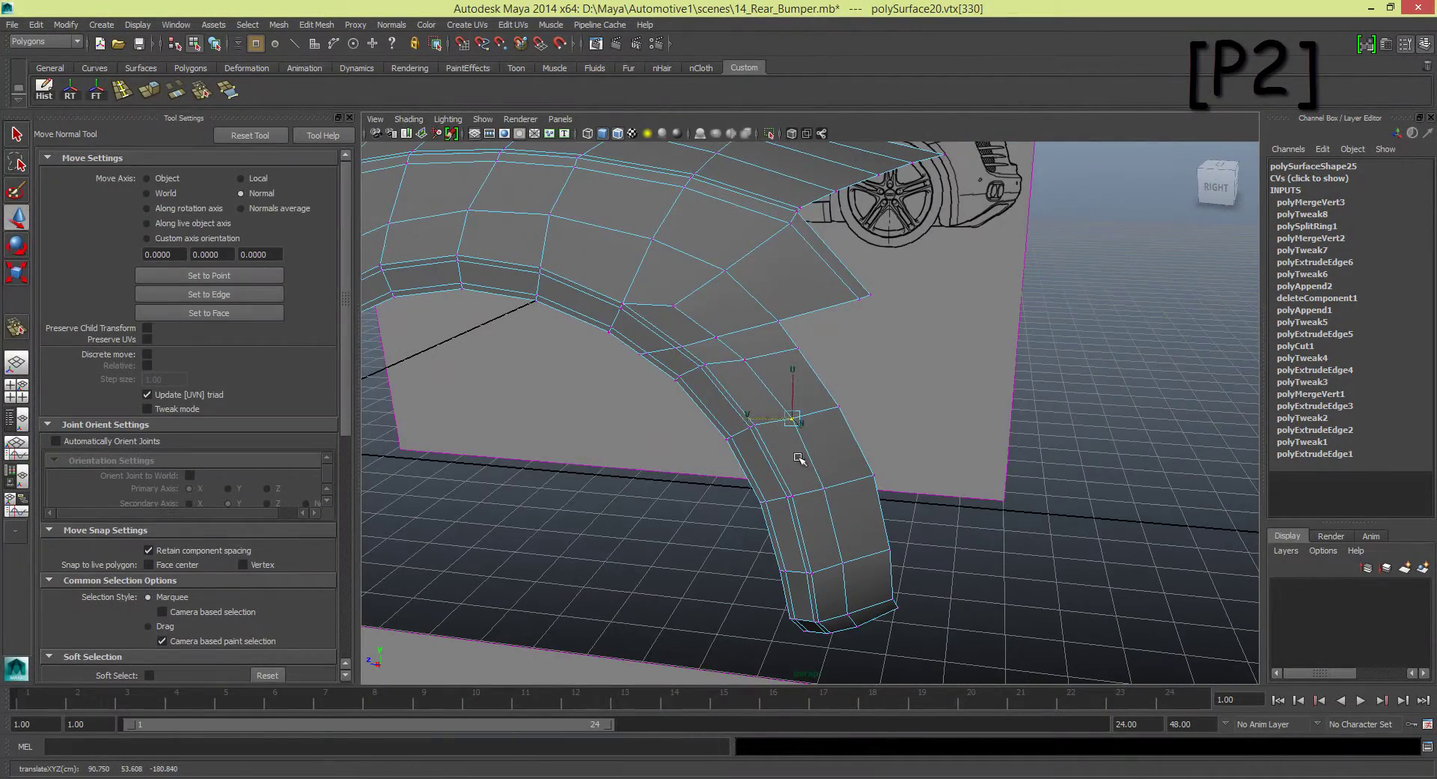
# Step: Tweak the neighbouring arch-strip vertices along their normals, then clear the selection
pyautogui.click(792, 418)
pyautogui.keyDown('alt'); pyautogui.moveTo(831, 495); pyautogui.dragTo(805, 444, button='middle'); pyautogui.keyUp('alt')
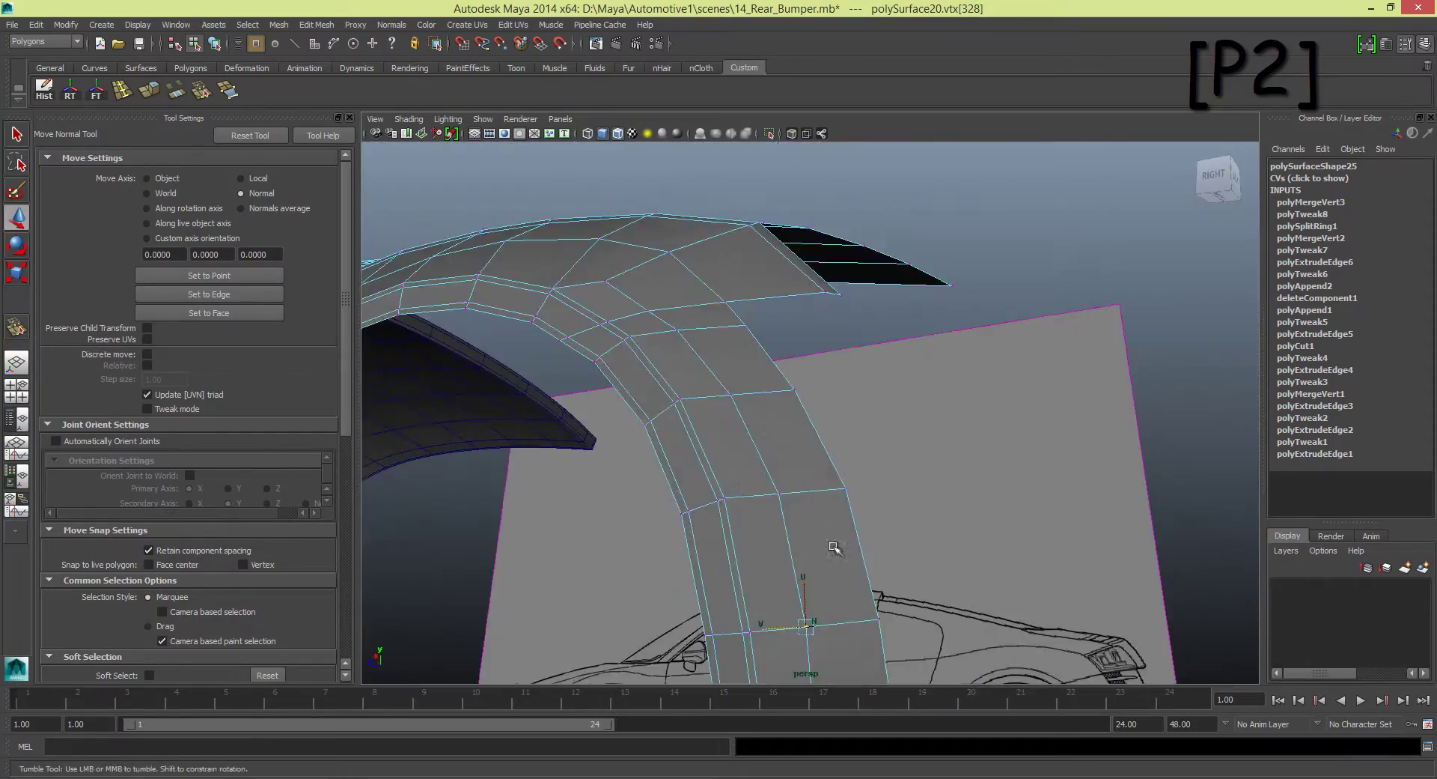
pyautogui.keyDown('alt'); pyautogui.moveTo(749, 488); pyautogui.dragTo(741, 480); pyautogui.keyUp('alt')
pyautogui.click(749, 465)
pyautogui.moveTo(749, 464)
pyautogui.keyDown('alt'); pyautogui.mouseDown(button='right')
pyautogui.moveTo(621, 419)
pyautogui.moveTo(749, 404)
pyautogui.mouseUp(button='right'); pyautogui.keyUp('alt')
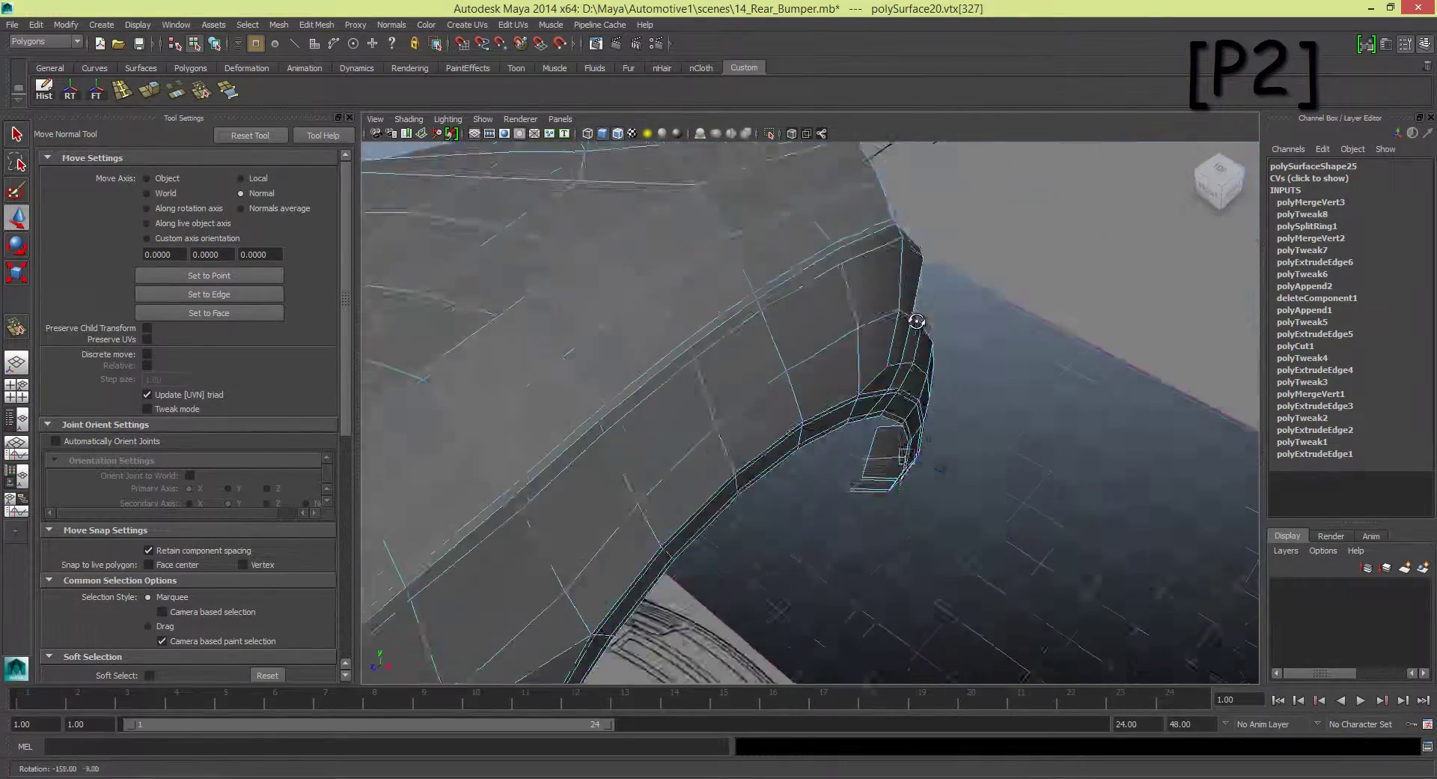
pyautogui.keyDown('alt'); pyautogui.moveTo(748, 404); pyautogui.dragTo(896, 390); pyautogui.keyUp('alt')
pyautogui.keyDown('alt'); pyautogui.moveTo(1005, 390); pyautogui.dragTo(696, 398, button='right'); pyautogui.keyUp('alt')
pyautogui.moveTo(696, 397)
pyautogui.keyDown('alt'); pyautogui.mouseDown()
pyautogui.moveTo(732, 267)
pyautogui.moveTo(600, 321)
pyautogui.moveTo(751, 420)
pyautogui.mouseUp(); pyautogui.keyUp('alt')
pyautogui.click(752, 421)
# Step: Frame the whole fender in the side view and select the arch strip's lower edge
pyautogui.press('F8')
pyautogui.press('f')
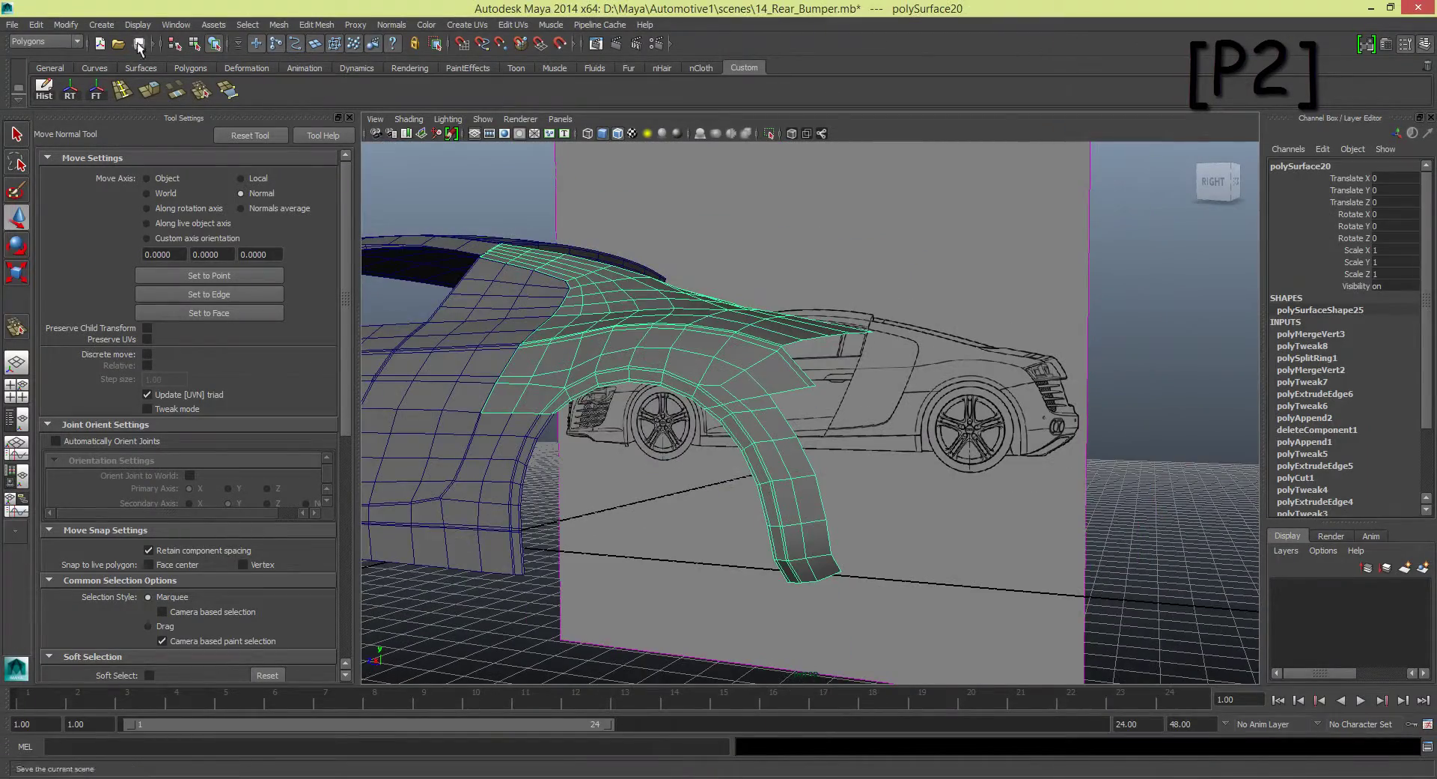
pyautogui.keyDown('alt'); pyautogui.moveTo(630, 307); pyautogui.dragTo(719, 336); pyautogui.keyUp('alt')
pyautogui.press('space')
pyautogui.press('space')
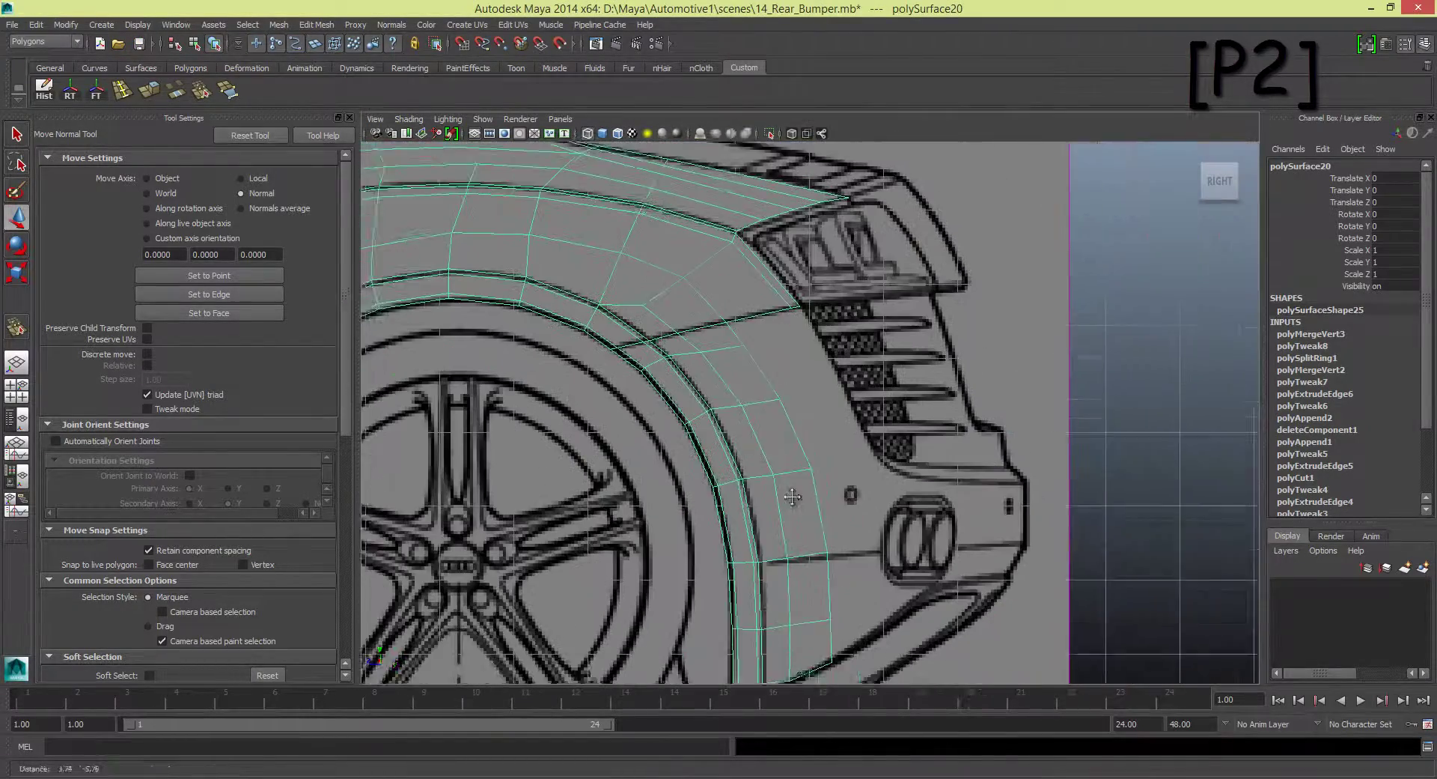
pyautogui.scroll(2, 744, 388)
pyautogui.rightClick(743, 388)
pyautogui.click(744, 355)
pyautogui.click(778, 417)
pyautogui.scroll(2, 810, 573)
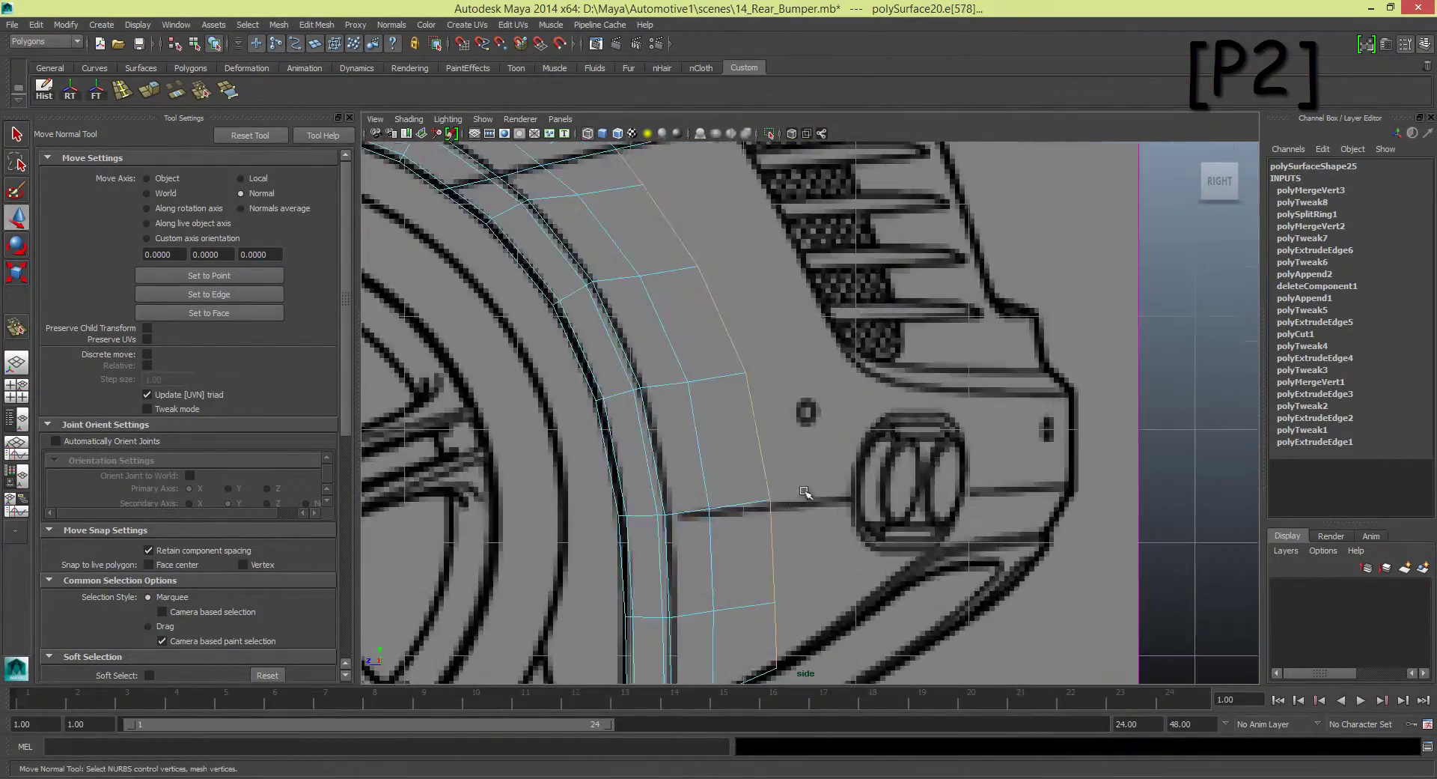
# Step: With the Move tool active, select the strip's bottom edge and extrude it
pyautogui.press('F9')
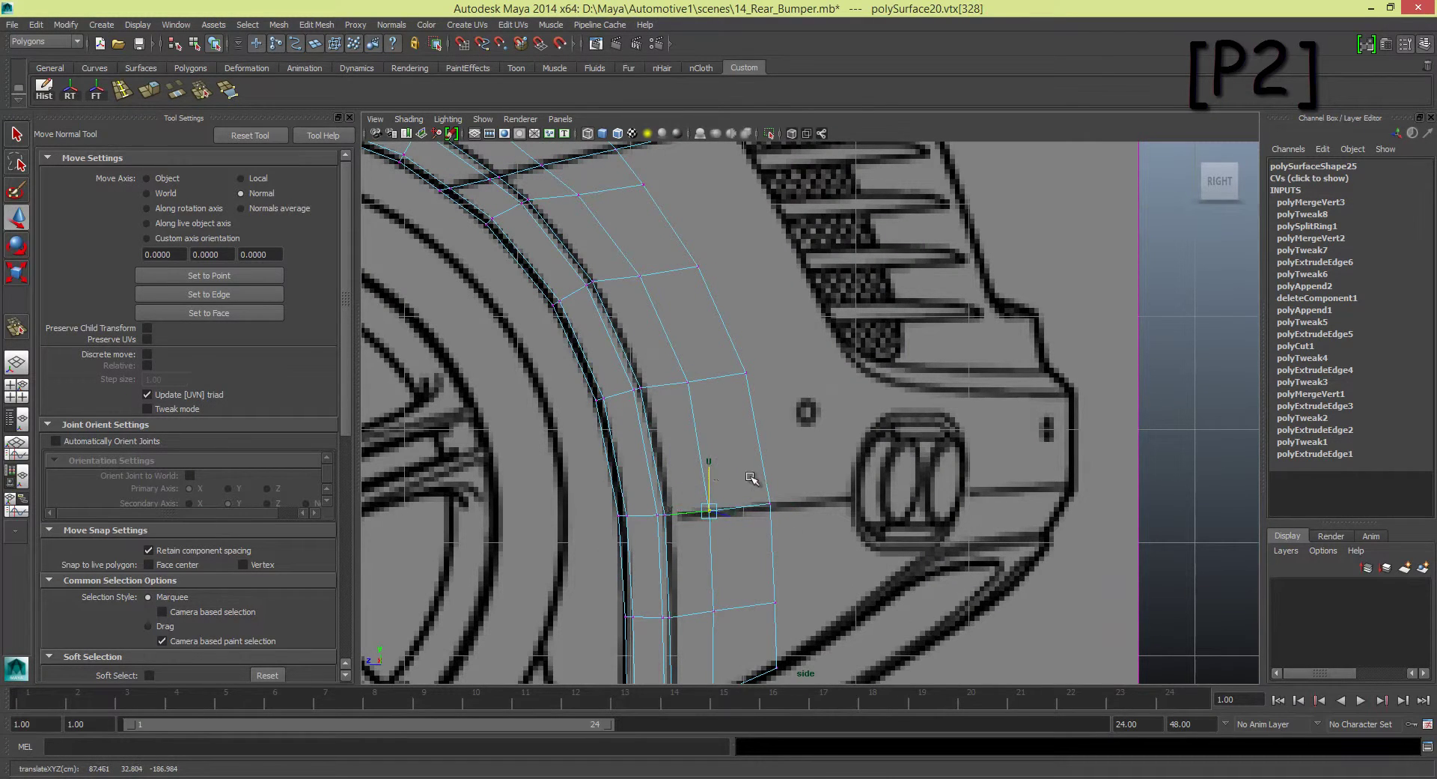
pyautogui.press('w')
pyautogui.press('F10')
pyautogui.click(734, 296)
pyautogui.scroll(1, 733, 296)
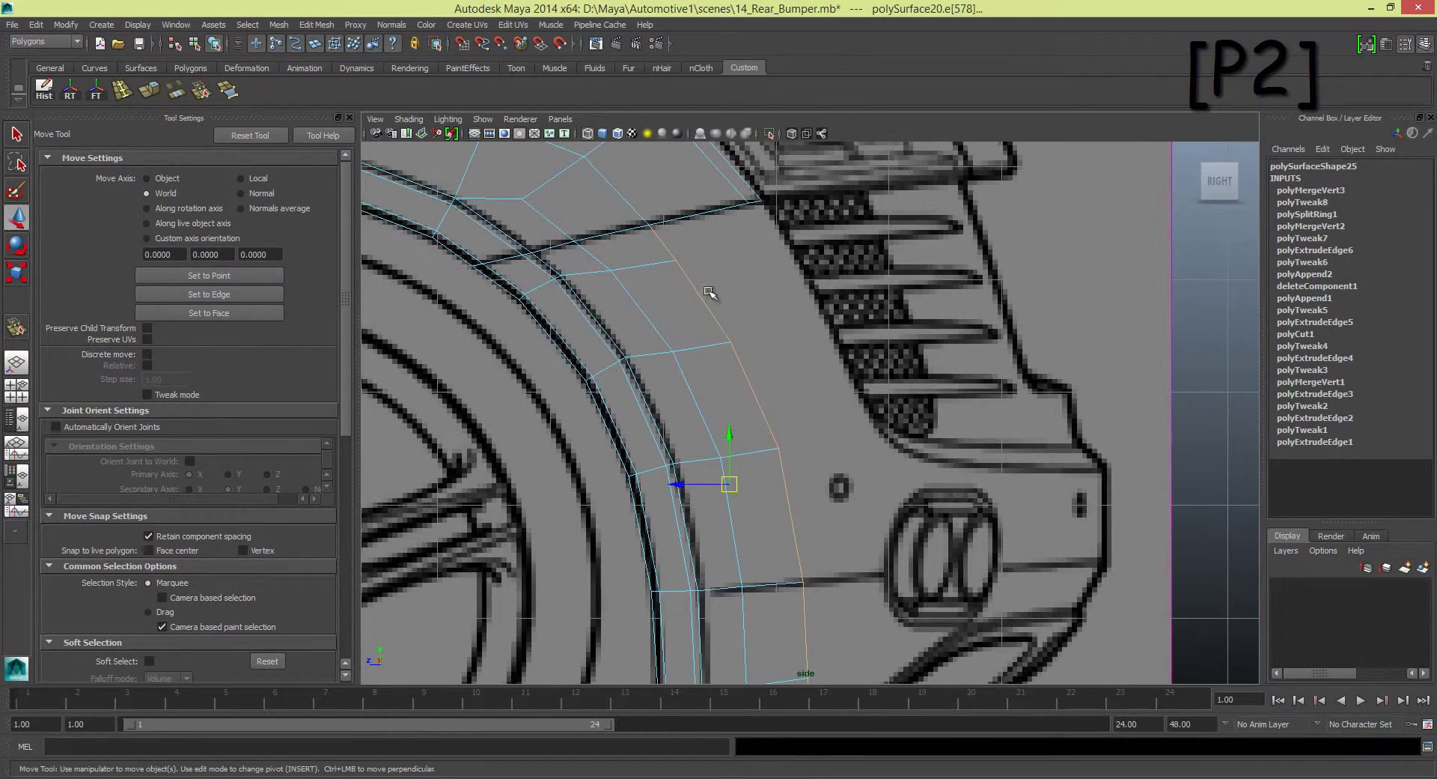
pyautogui.keyDown('alt'); pyautogui.moveTo(709, 292); pyautogui.dragTo(574, 294, button='middle'); pyautogui.keyUp('alt')
pyautogui.hotkey('ctrl', 'e')
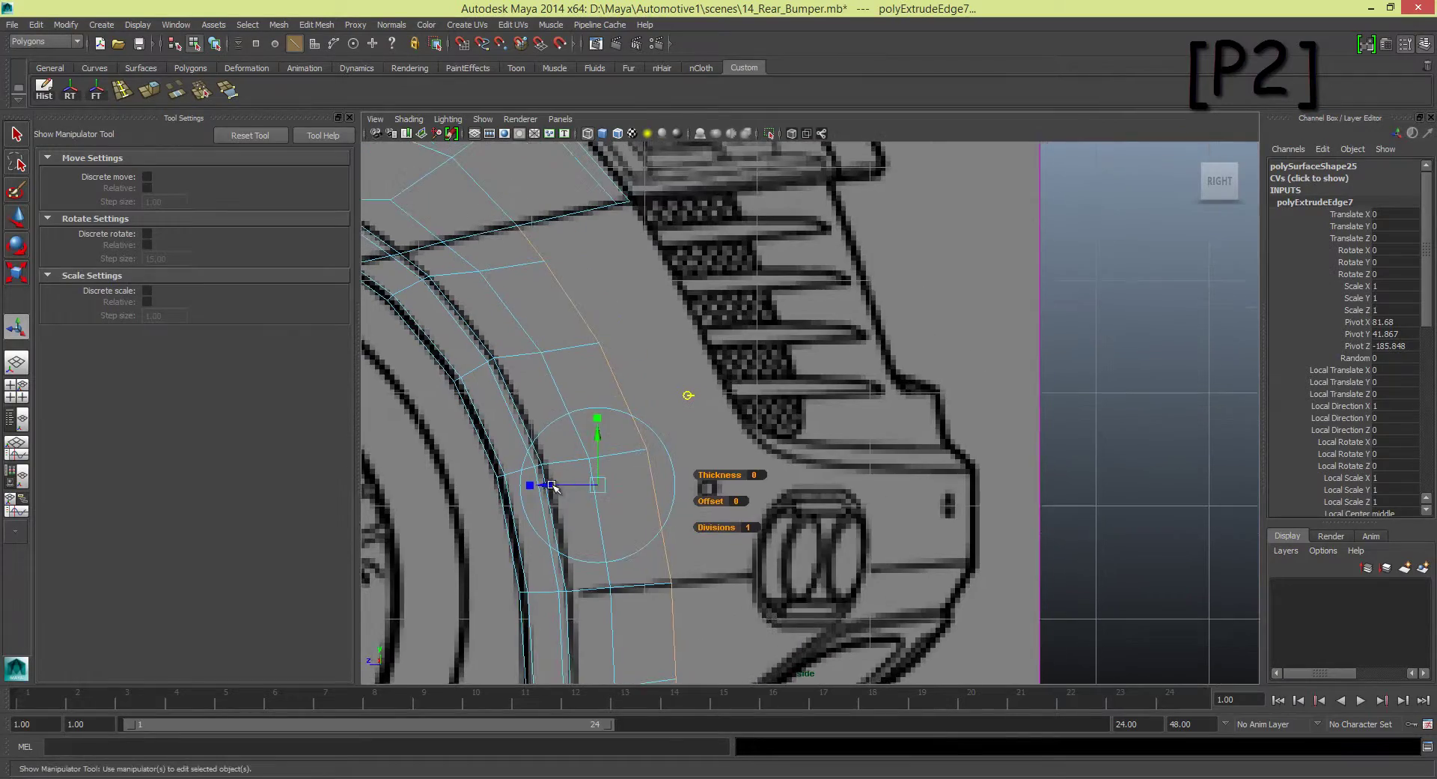
# Step: Pull the new extruded edge inward to match the top and back blueprints
pyautogui.press('space')
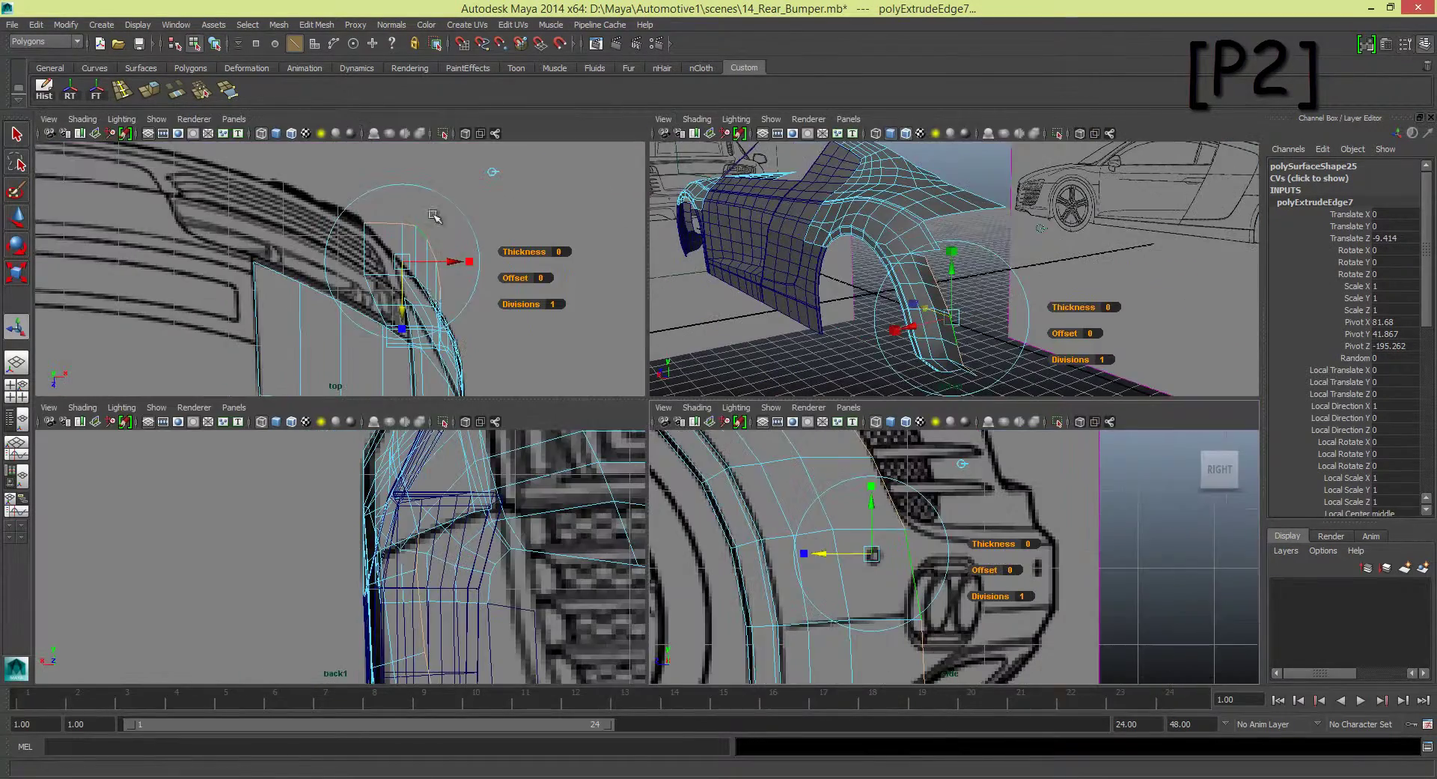
pyautogui.moveTo(451, 260); pyautogui.dragTo(411, 260)
pyautogui.scroll(3, 450, 539)
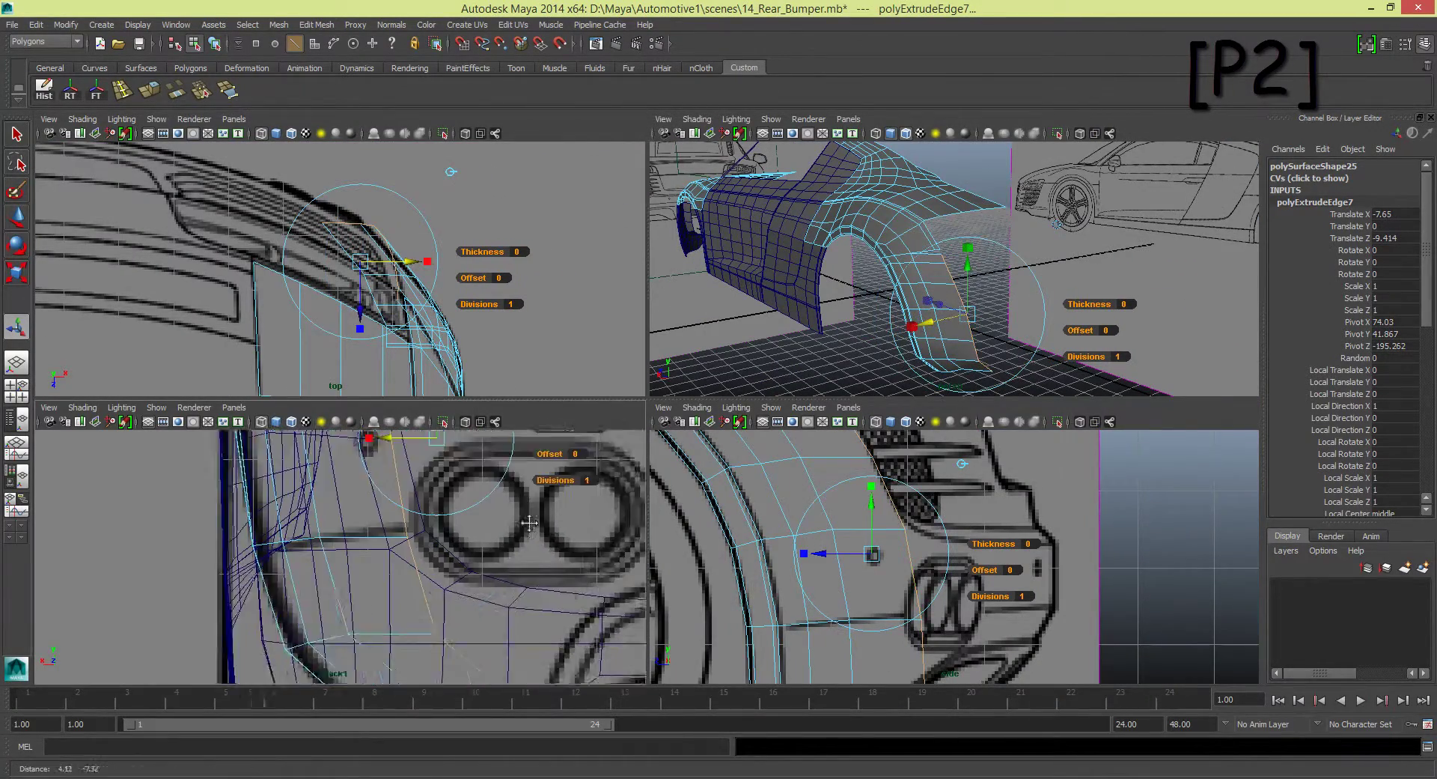
pyautogui.keyDown('alt'); pyautogui.moveTo(449, 539); pyautogui.dragTo(501, 640, button='middle'); pyautogui.keyUp('alt')
pyautogui.press('space')
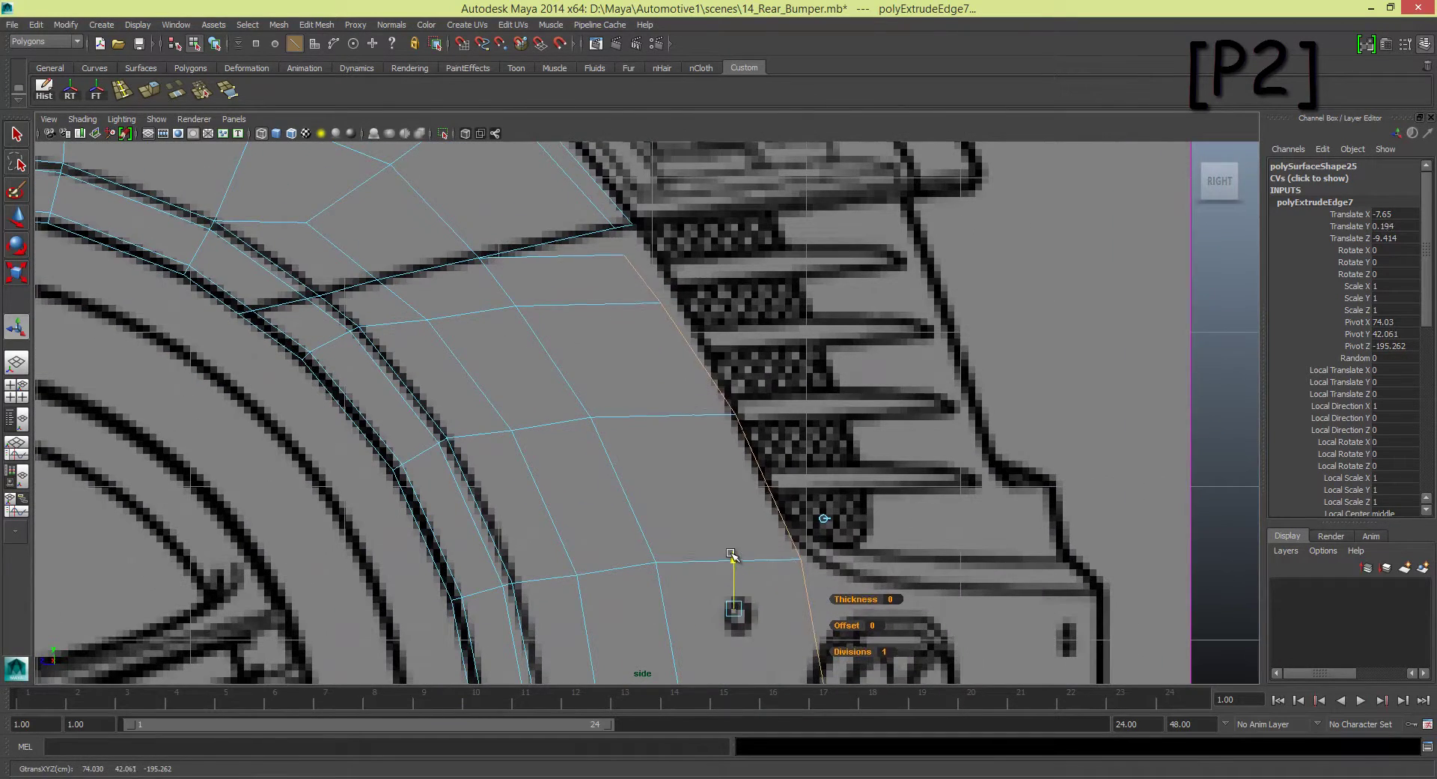
# Step: Interactively merge the new edge's loose corner vertex into the adjacent mesh vertex
pyautogui.click(712, 365)
pyautogui.click(316, 25)
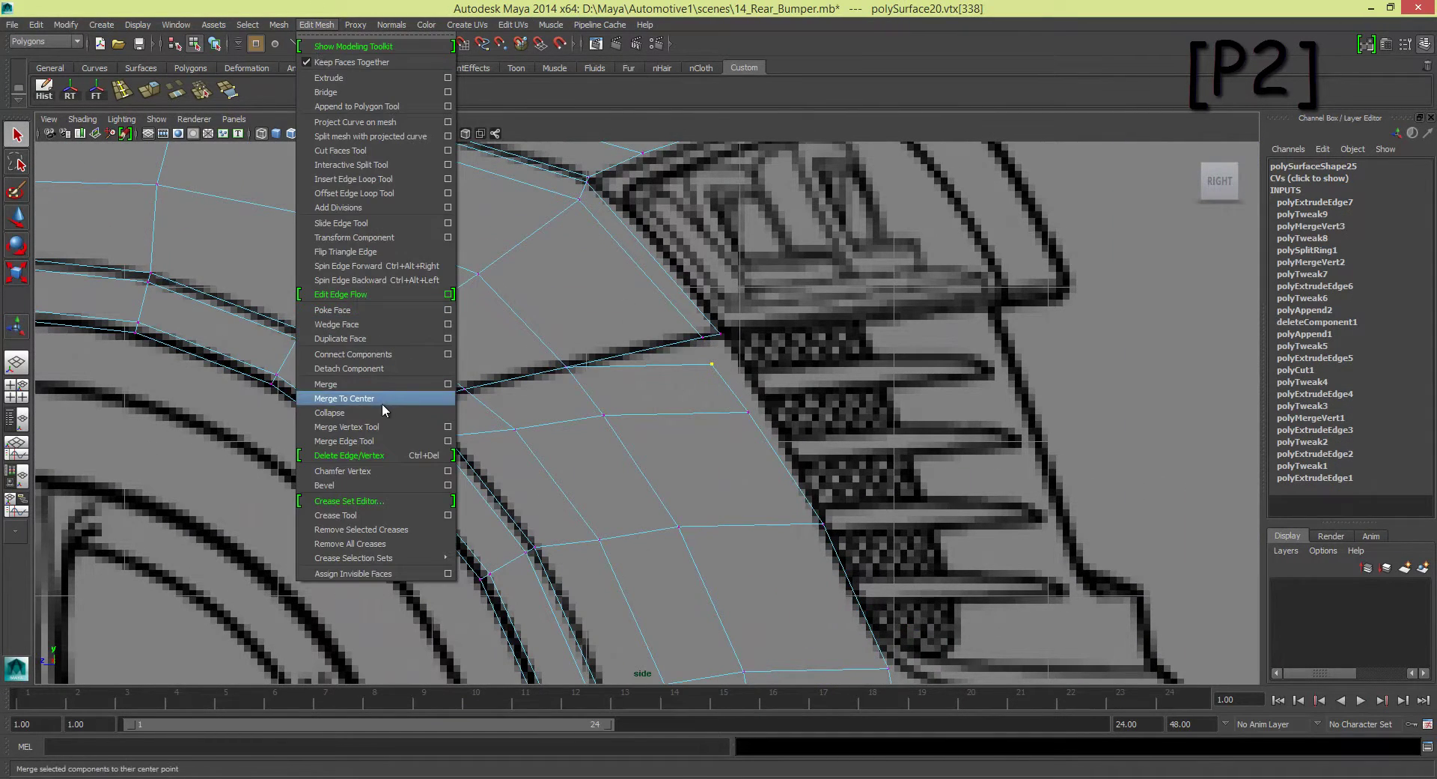
pyautogui.click(202, 91)
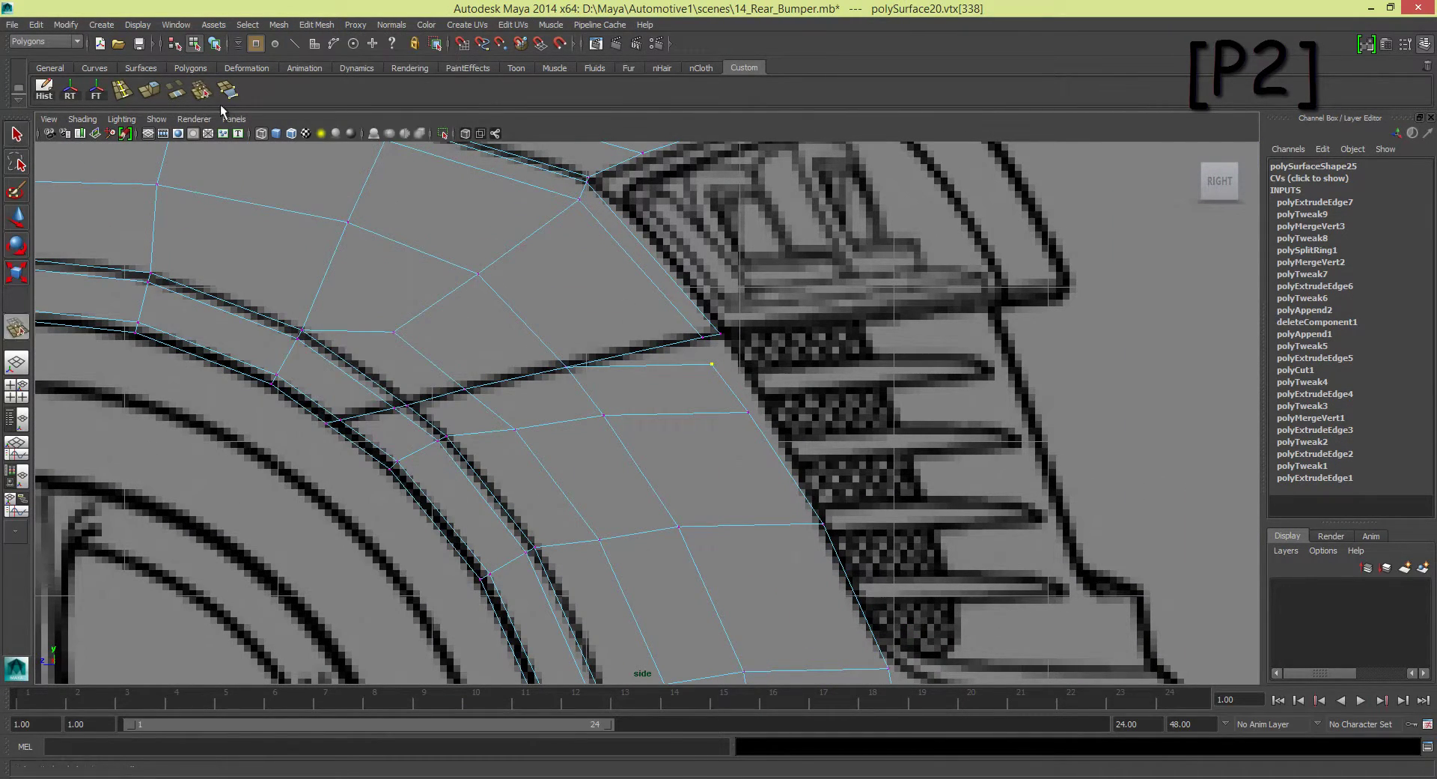
pyautogui.click(842, 497)
pyautogui.moveTo(843, 497)
pyautogui.keyDown('alt'); pyautogui.mouseDown(button='middle')
pyautogui.moveTo(757, 394)
pyautogui.moveTo(648, 145)
pyautogui.mouseUp(button='middle'); pyautogui.keyUp('alt')
pyautogui.click(763, 471)
pyautogui.keyDown('alt'); pyautogui.moveTo(828, 524); pyautogui.dragTo(822, 399, button='middle'); pyautogui.keyUp('alt')
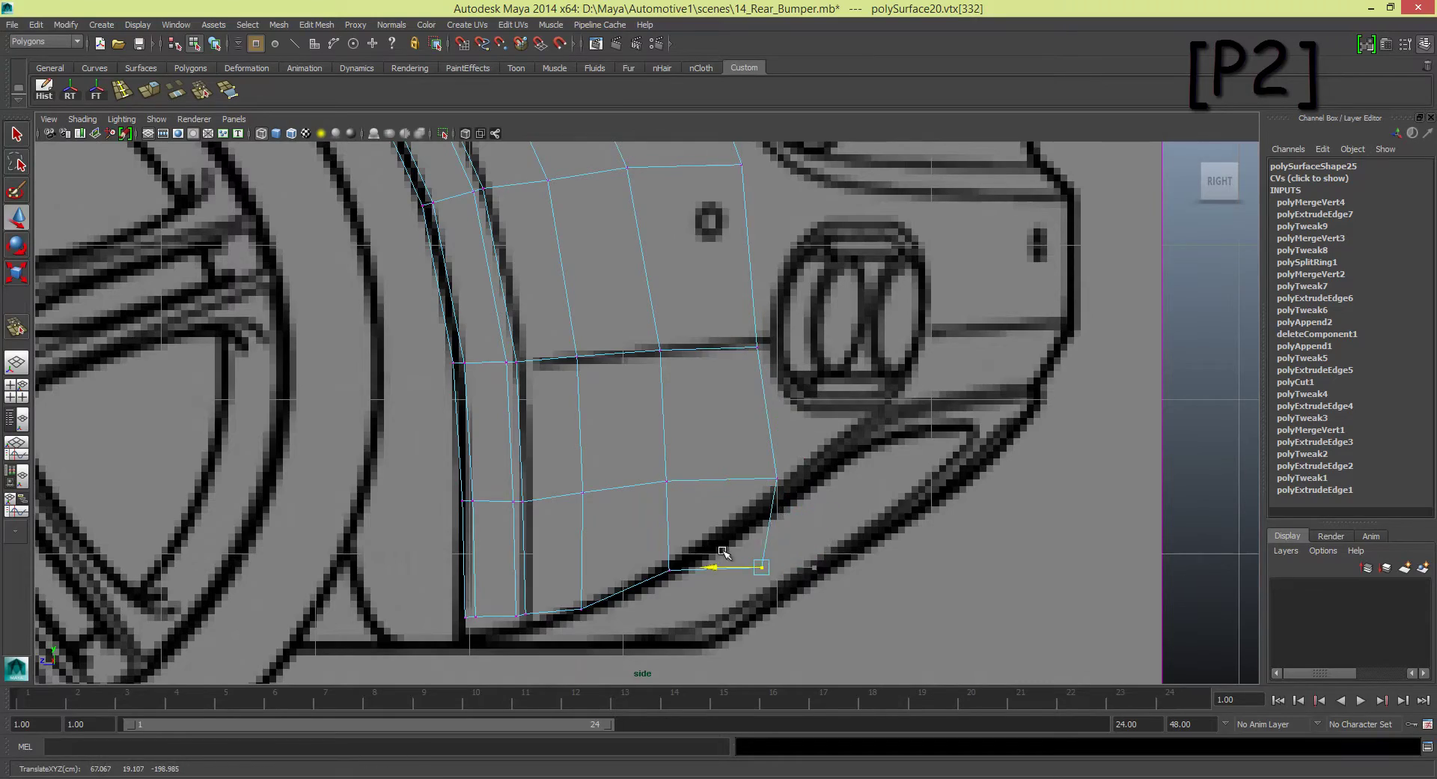
pyautogui.scroll(-5, 723, 553)
pyautogui.scroll(5, 674, 375)
pyautogui.moveTo(658, 300)
pyautogui.keyDown('alt'); pyautogui.mouseDown(button='middle')
pyautogui.moveTo(693, 366)
pyautogui.moveTo(638, 292)
pyautogui.mouseUp(button='middle'); pyautogui.keyUp('alt')
# Step: Select the arch's rear border edge beside the vents and extrude it
pyautogui.rightClick(693, 362)
pyautogui.click(693, 337)
pyautogui.press('space')
pyautogui.press('space')
pyautogui.click(651, 299)
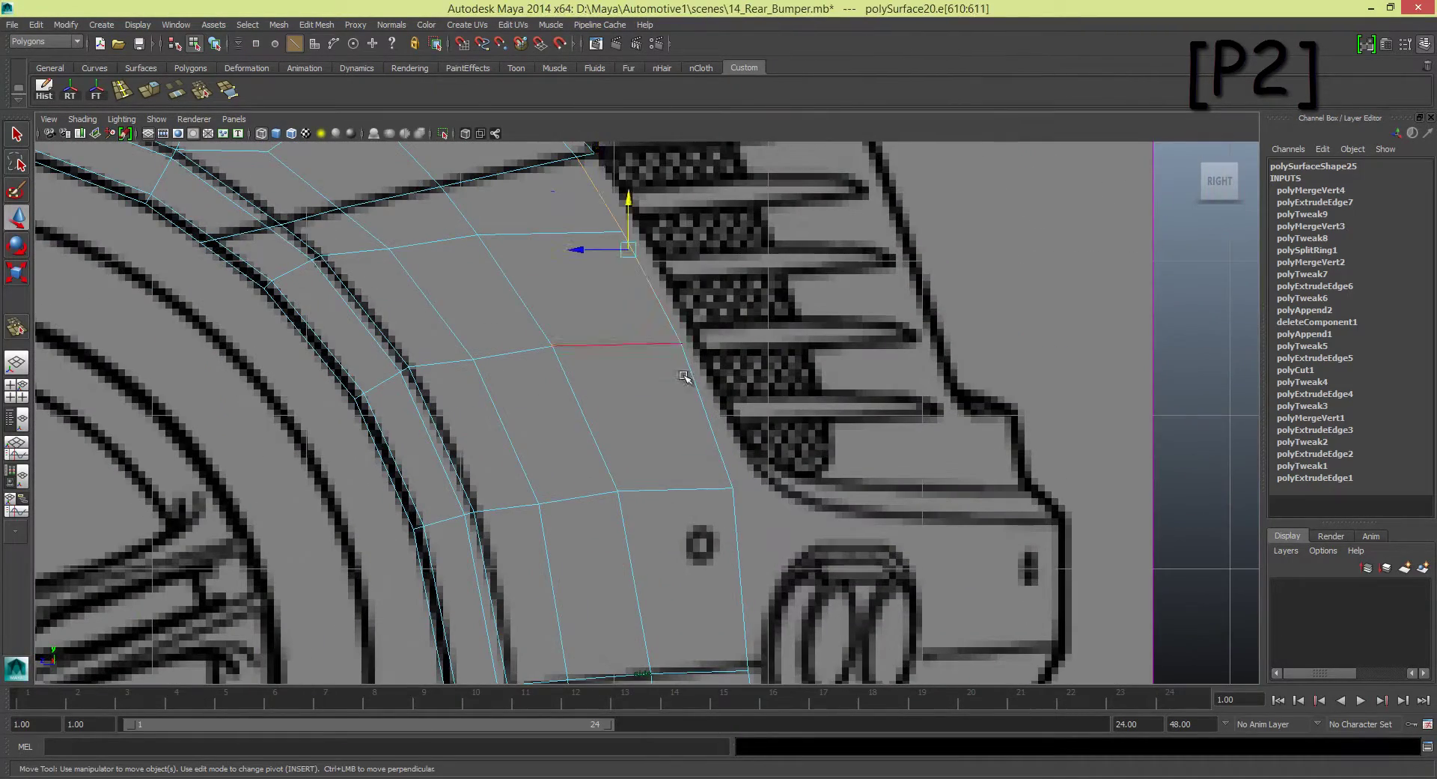
pyautogui.scroll(-3, 684, 375)
pyautogui.click(715, 539)
pyautogui.scroll(2, 732, 507)
pyautogui.scroll(1, 741, 505)
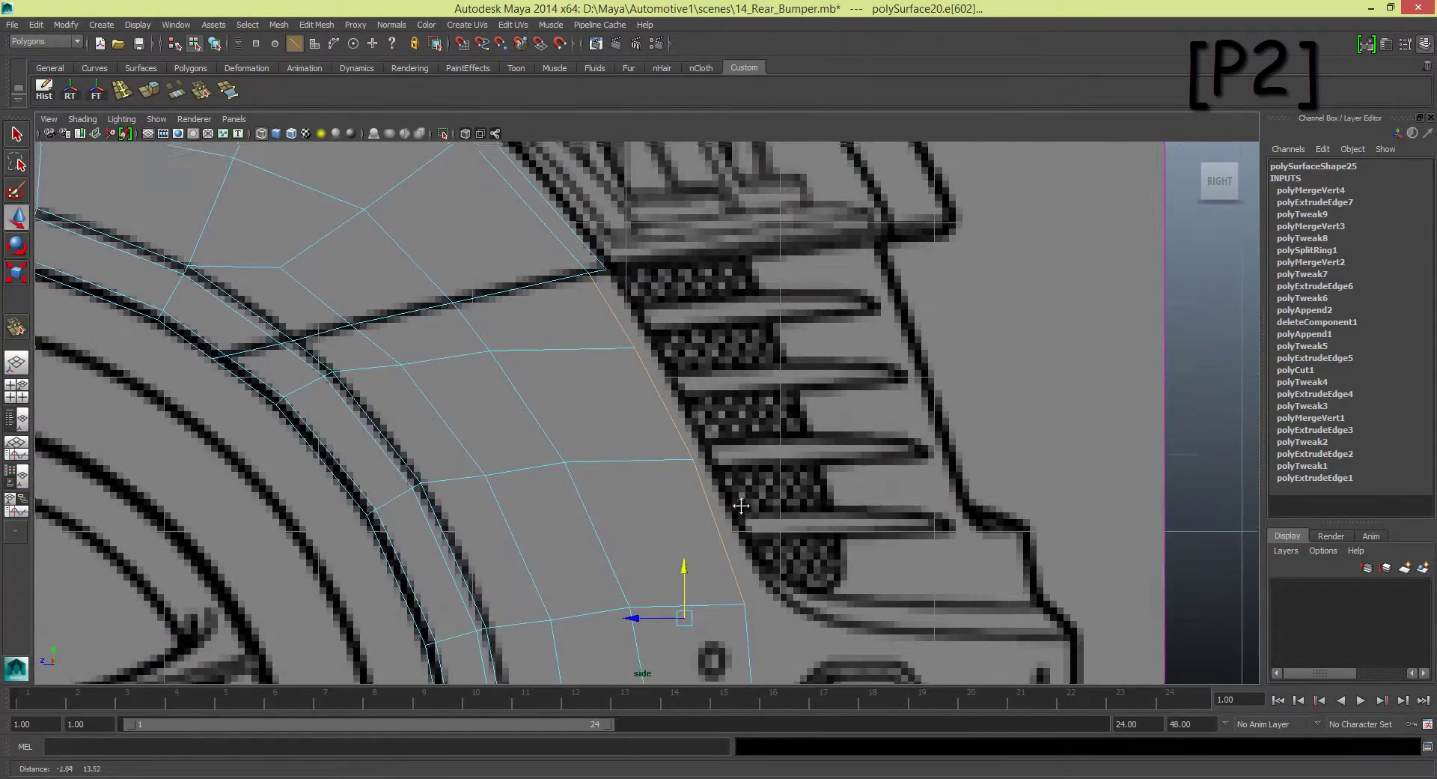
pyautogui.scroll(-2, 741, 505)
pyautogui.hotkey('ctrl', 'e')
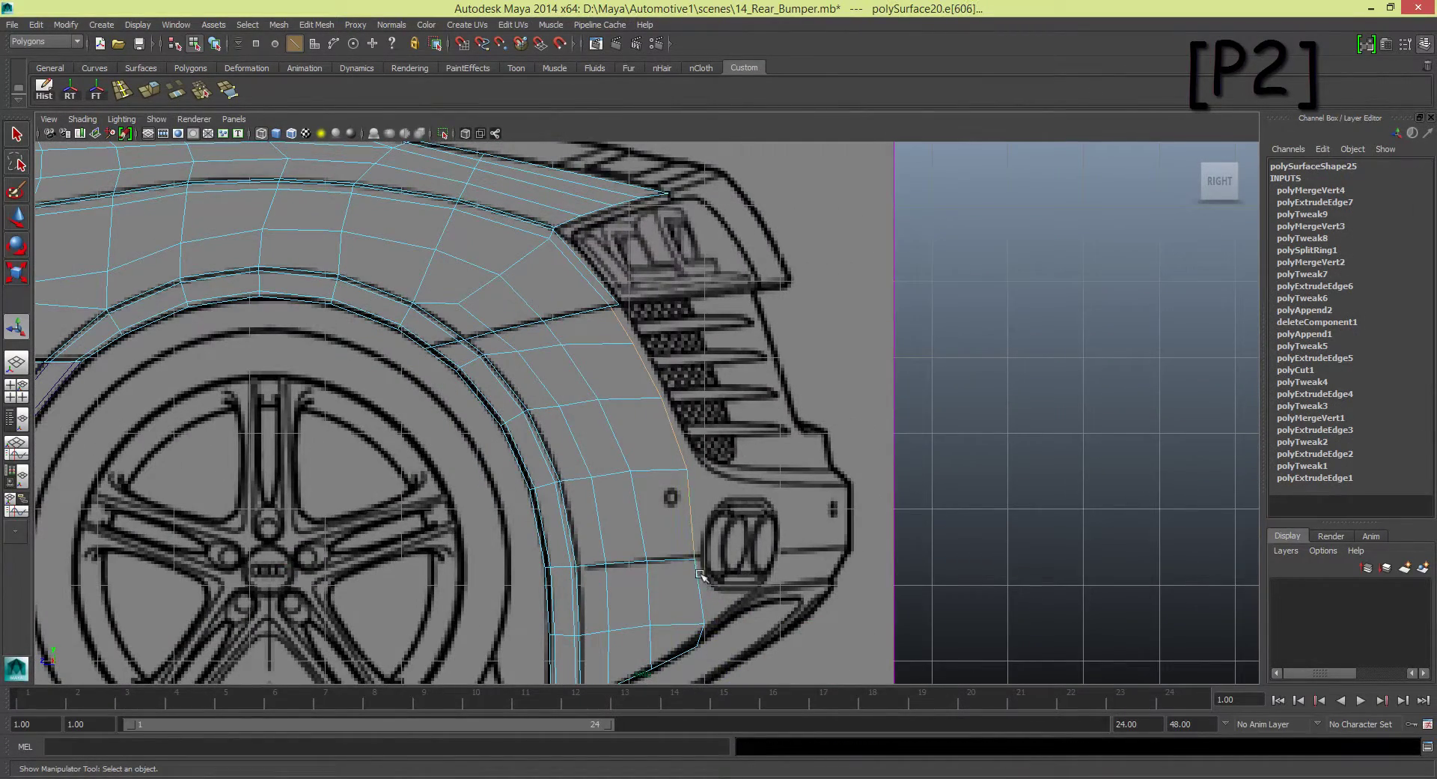
# Step: Reframe the side view around the whole arch and return to edge selection
pyautogui.keyDown('alt'); pyautogui.moveTo(704, 580); pyautogui.dragTo(634, 540, button='middle'); pyautogui.keyUp('alt')
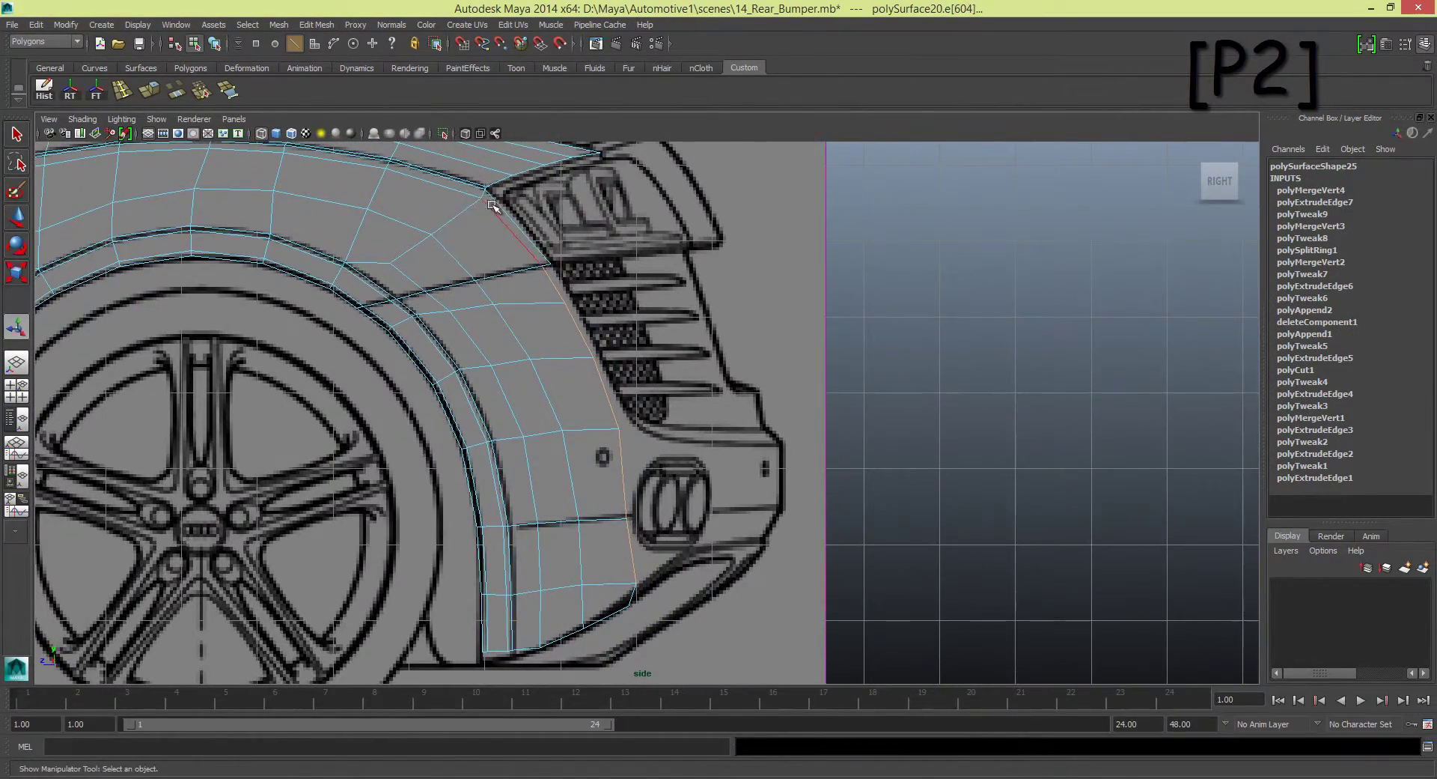
pyautogui.moveTo(493, 206); pyautogui.dragTo(516, 228, button='right')
pyautogui.press('space')
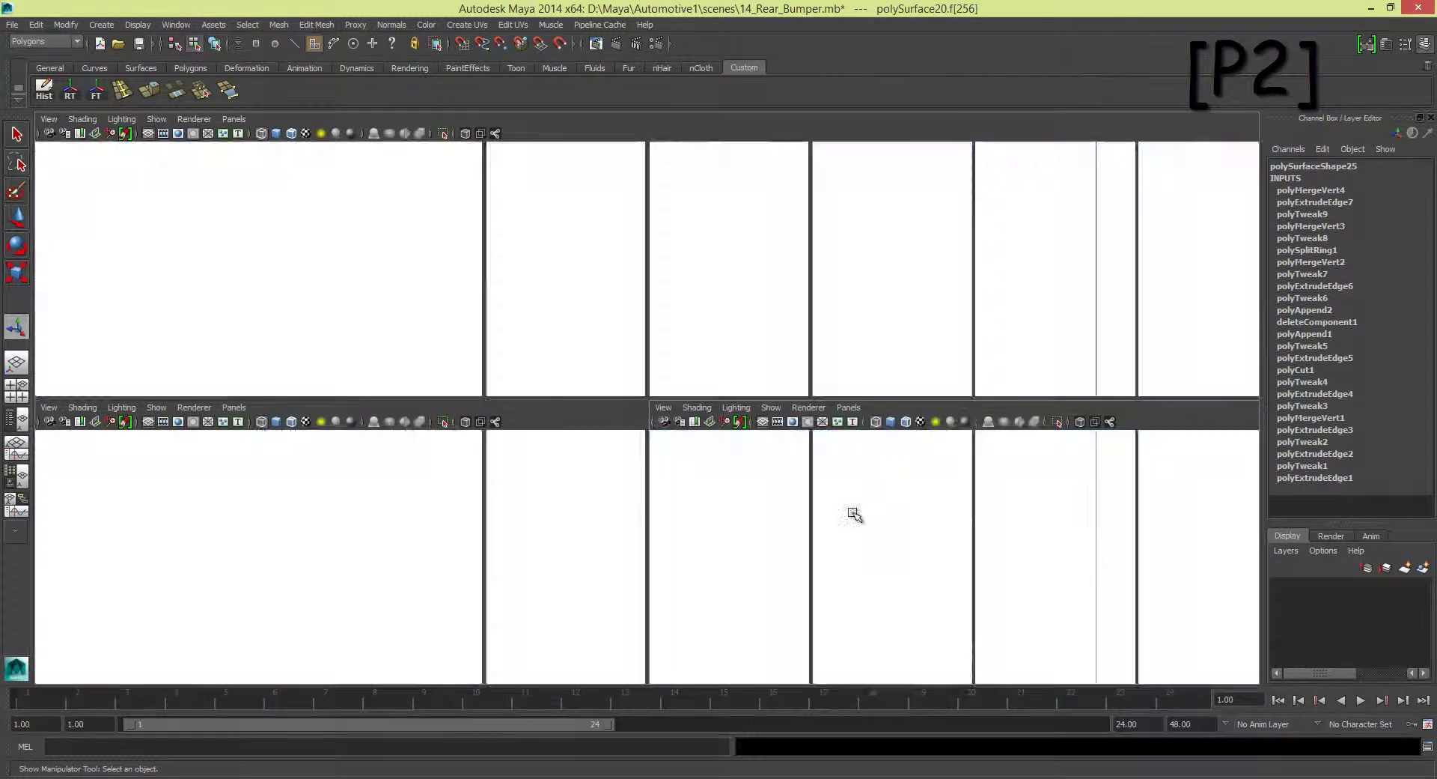
pyautogui.press('space')
pyautogui.press('q')
pyautogui.moveTo(577, 352); pyautogui.dragTo(572, 337, button='right')
# Step: Extrude the rear border edge beside the vents, nudge it outward, and merge its vertices
pyautogui.click(576, 334)
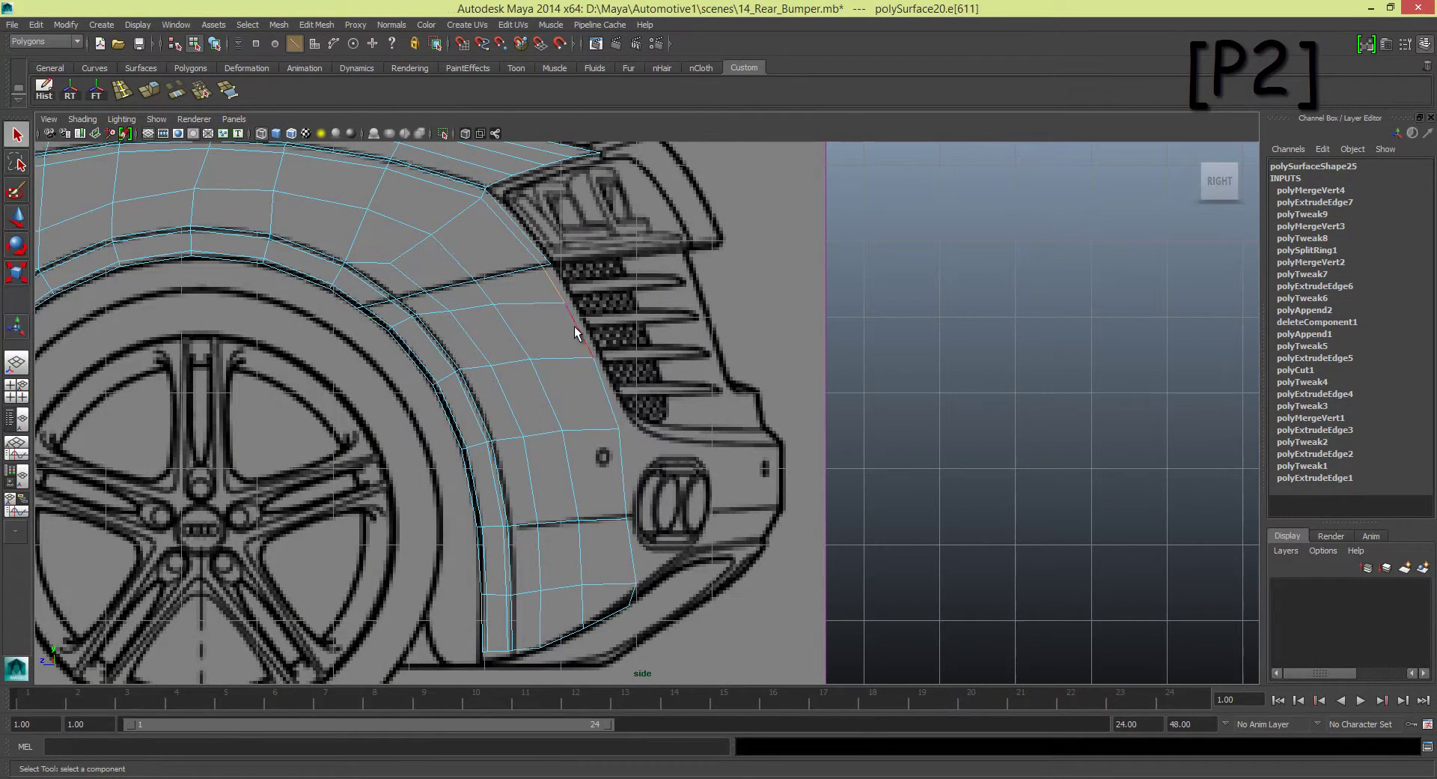
pyautogui.click(159, 90)
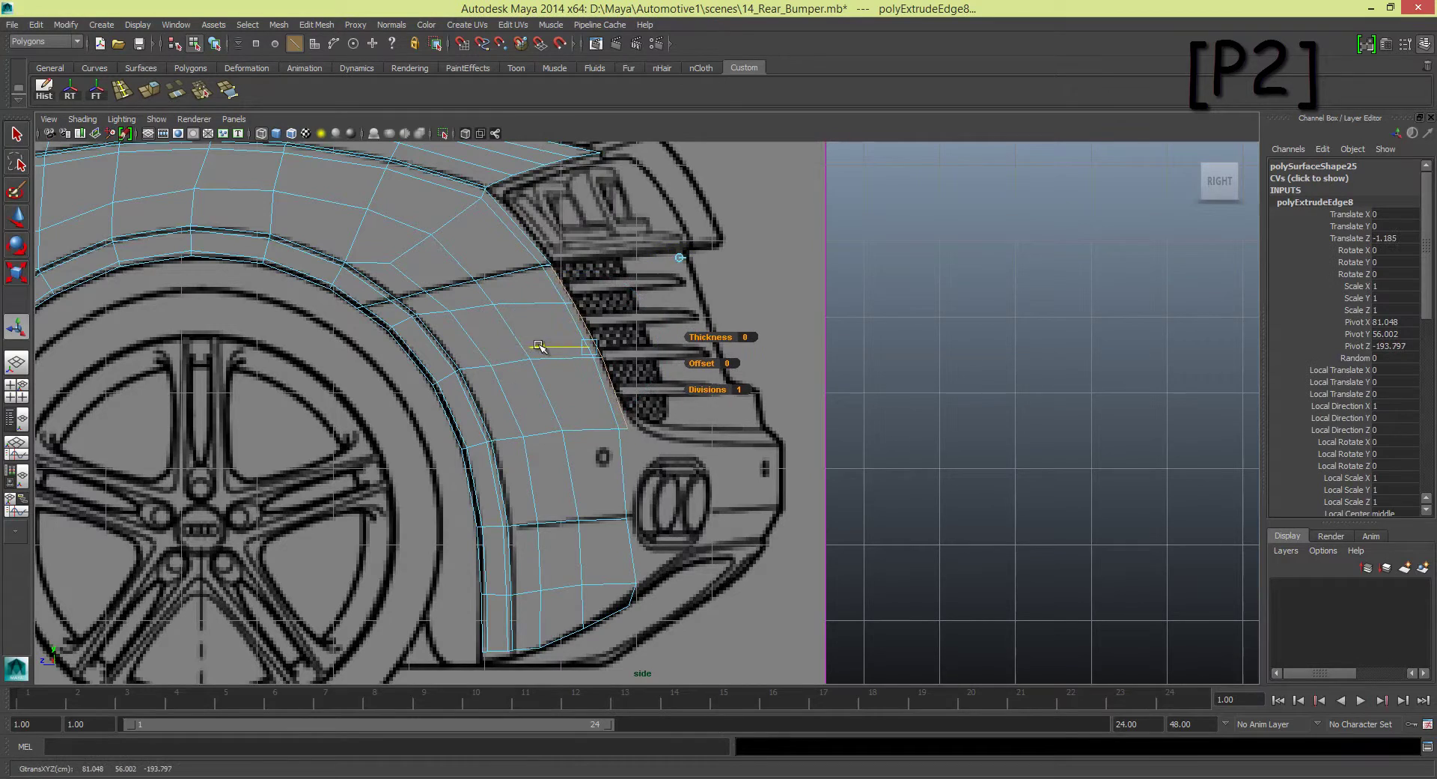
pyautogui.moveTo(539, 346); pyautogui.dragTo(534, 346)
pyautogui.scroll(5, 526, 449)
pyautogui.click(211, 95)
pyautogui.moveTo(513, 402); pyautogui.dragTo(512, 406)
pyautogui.press('q')
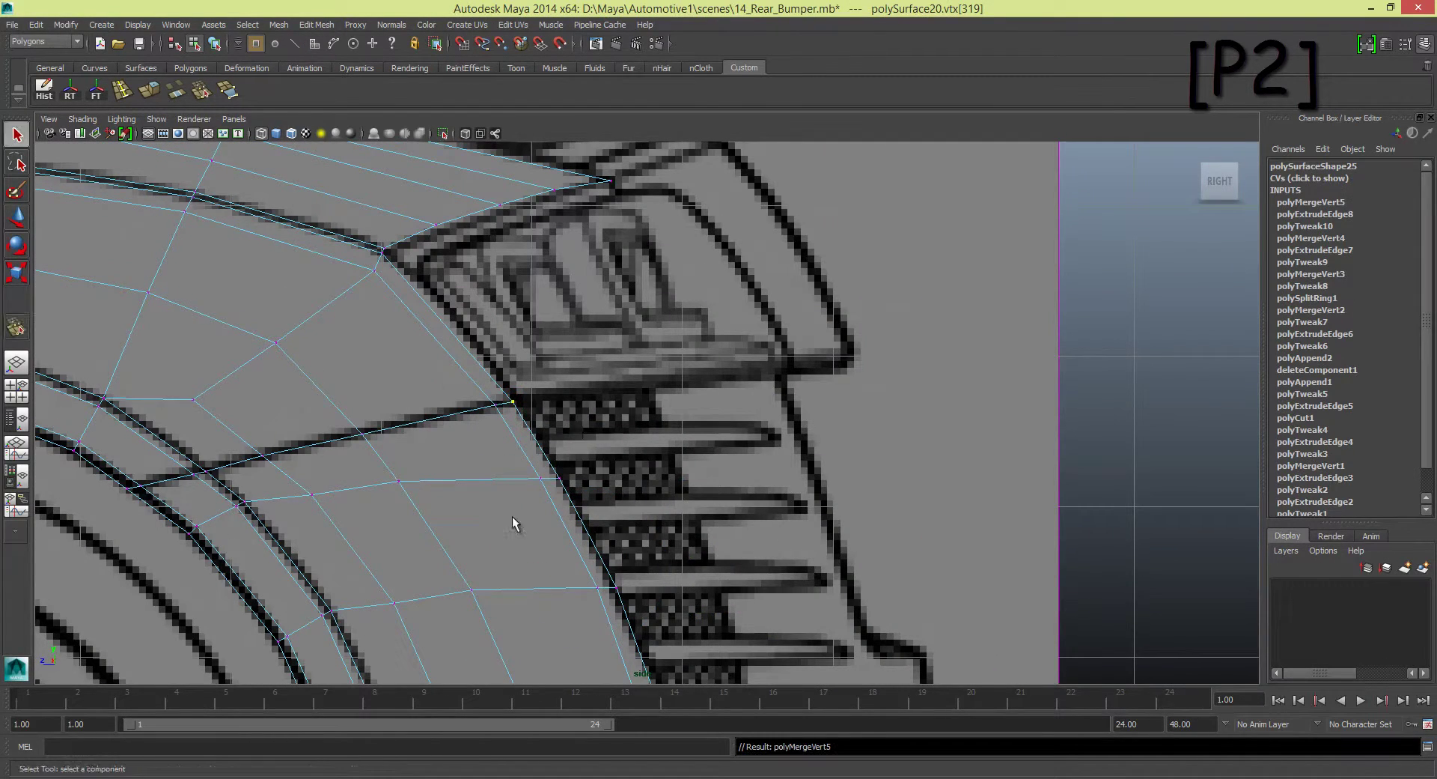
# Step: Move the new upper-corner vertex onto the vent outline and select the strip's lower vertices
pyautogui.keyDown('alt'); pyautogui.moveTo(513, 524); pyautogui.dragTo(553, 360, button='middle'); pyautogui.keyUp('alt')
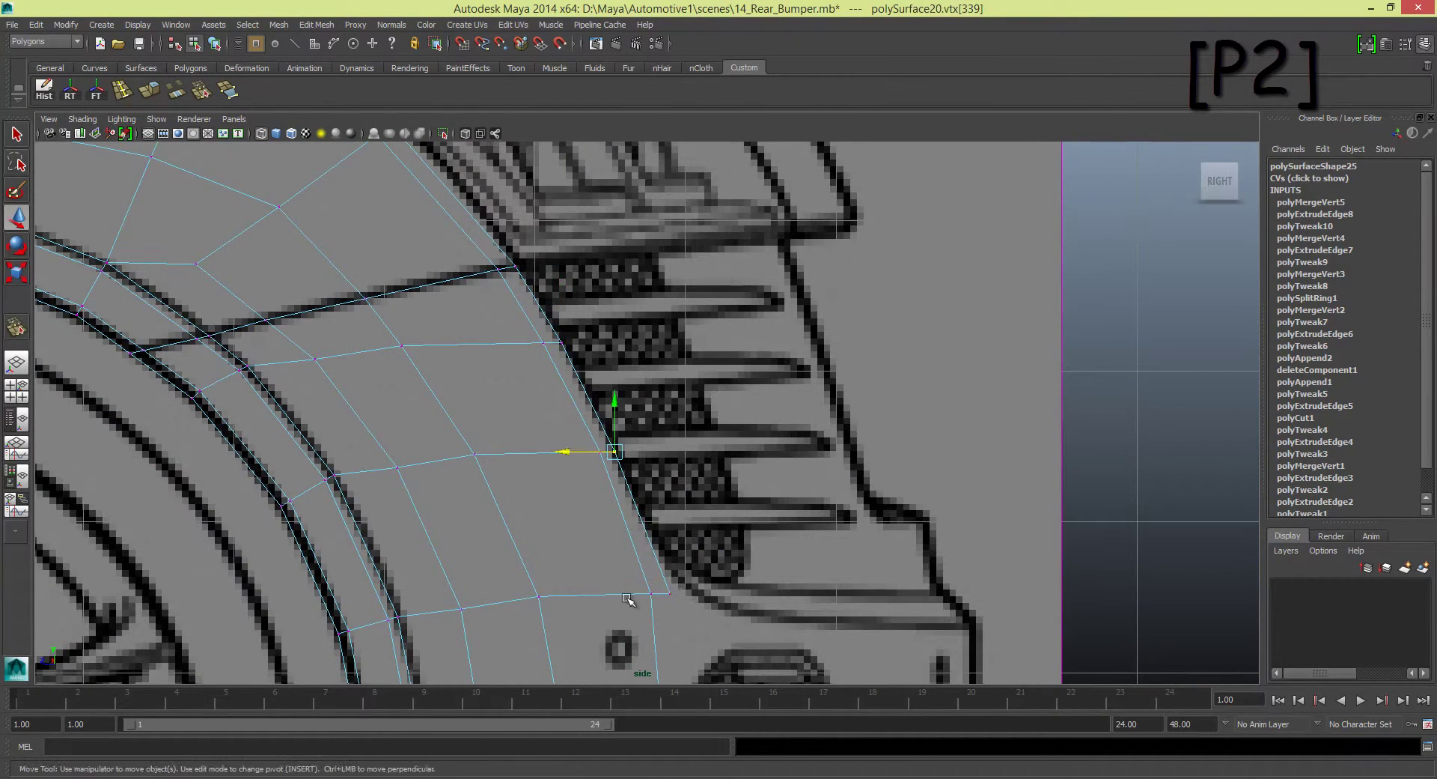
pyautogui.keyDown('alt'); pyautogui.moveTo(627, 599); pyautogui.dragTo(524, 449, button='middle'); pyautogui.keyUp('alt')
pyautogui.scroll(-3, 598, 412)
pyautogui.click(700, 432)
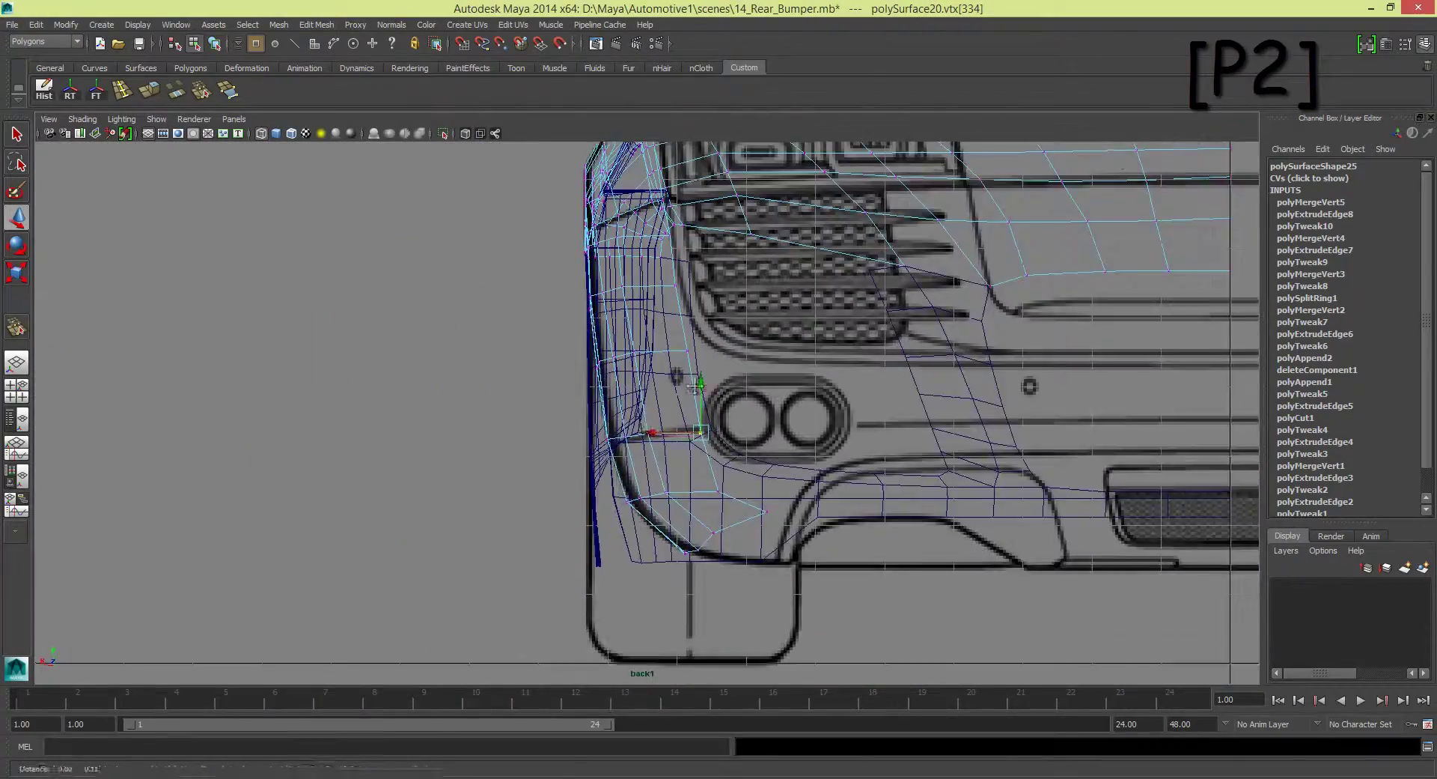
pyautogui.scroll(3, 674, 393)
pyautogui.click(567, 414)
pyautogui.moveTo(567, 414)
pyautogui.keyDown('alt'); pyautogui.mouseDown()
pyautogui.moveTo(681, 404)
pyautogui.moveTo(828, 442)
pyautogui.moveTo(658, 417)
pyautogui.moveTo(798, 457)
pyautogui.moveTo(483, 488)
pyautogui.mouseUp(); pyautogui.keyUp('alt')
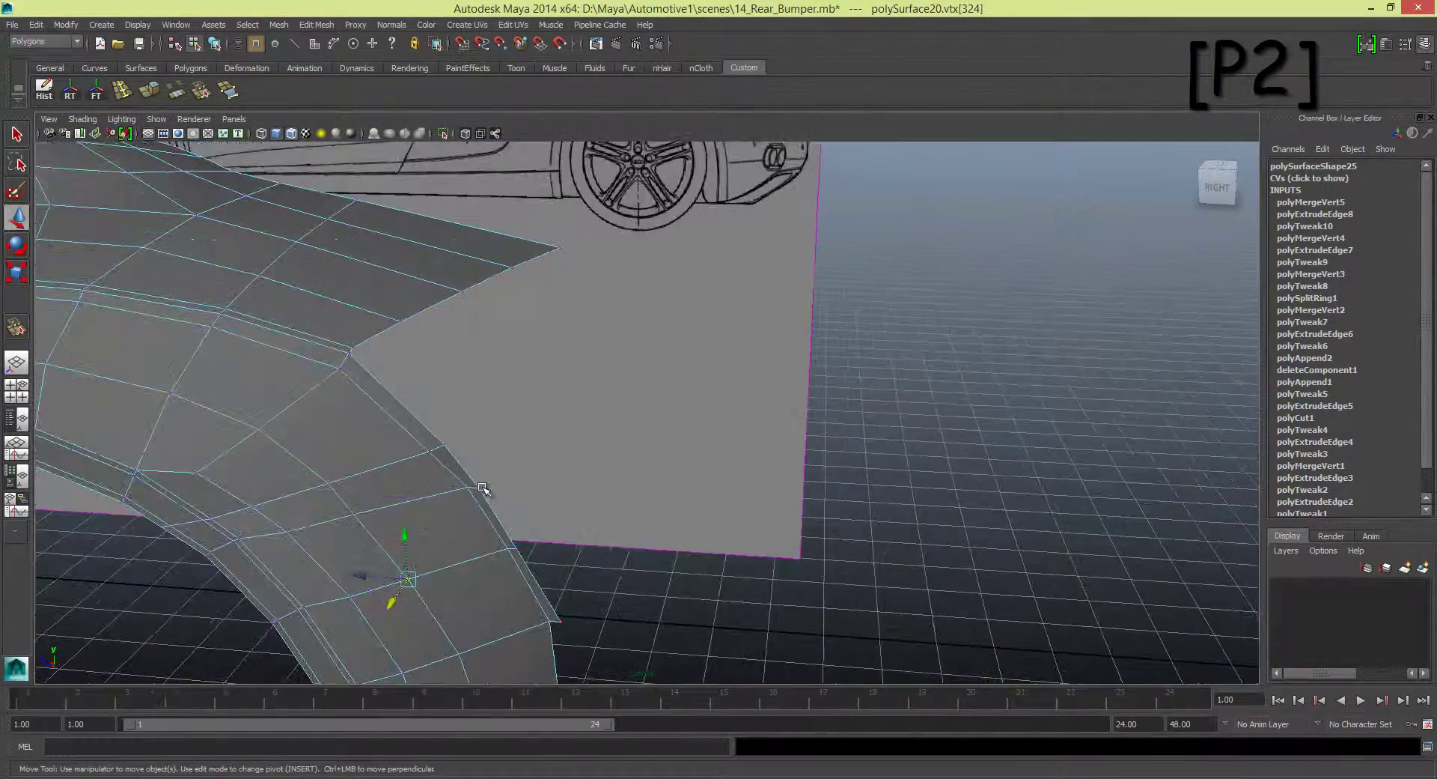
pyautogui.keyDown('shift'); pyautogui.click(554, 611); pyautogui.keyUp('shift')
pyautogui.keyDown('alt'); pyautogui.moveTo(554, 608); pyautogui.dragTo(477, 497); pyautogui.keyUp('alt')
# Step: Check the arch in top and perspective views and select its top-corner vertex
pyautogui.press('space')
pyautogui.press('space')
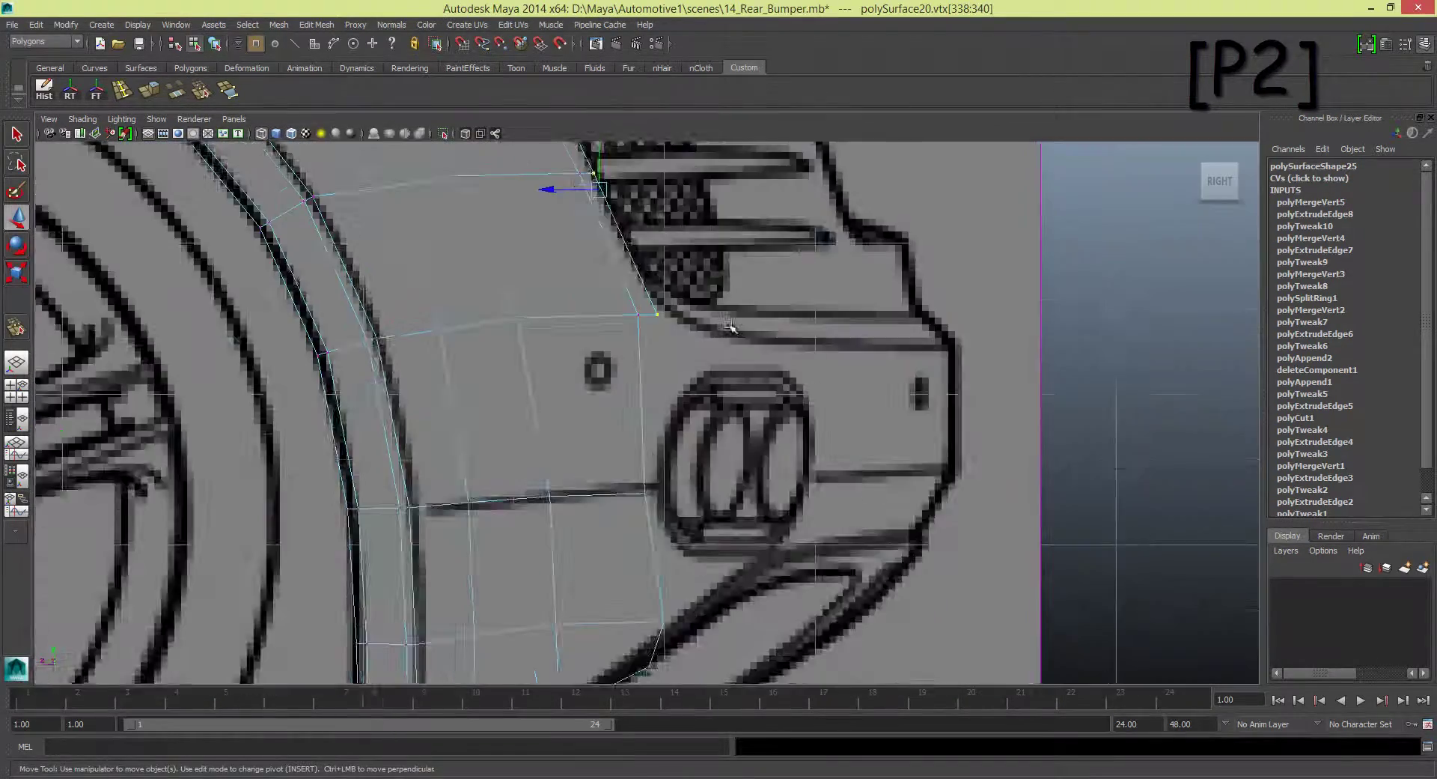
pyautogui.scroll(3, 546, 407)
pyautogui.press('space')
pyautogui.press('space')
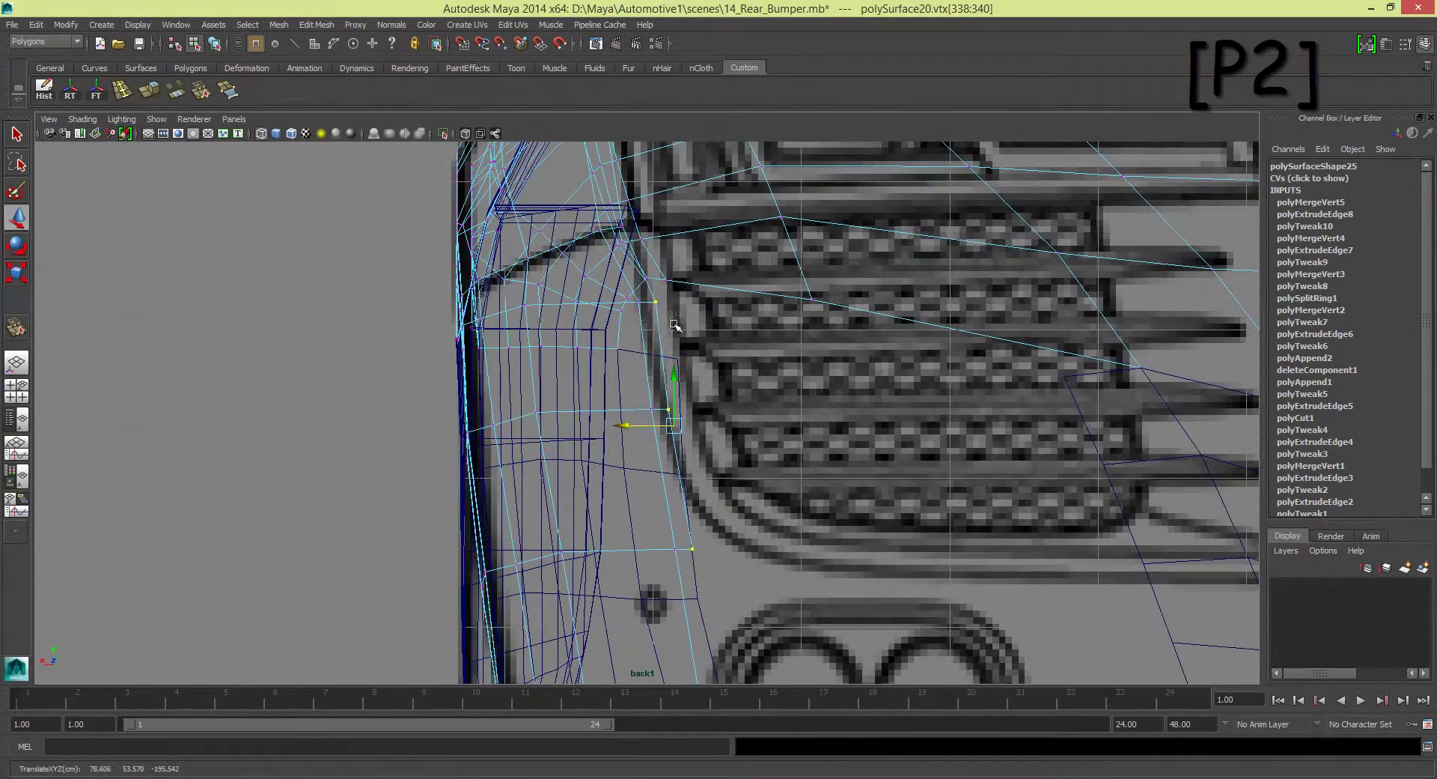
pyautogui.press('space')
pyautogui.moveTo(673, 325); pyautogui.dragTo(688, 417)
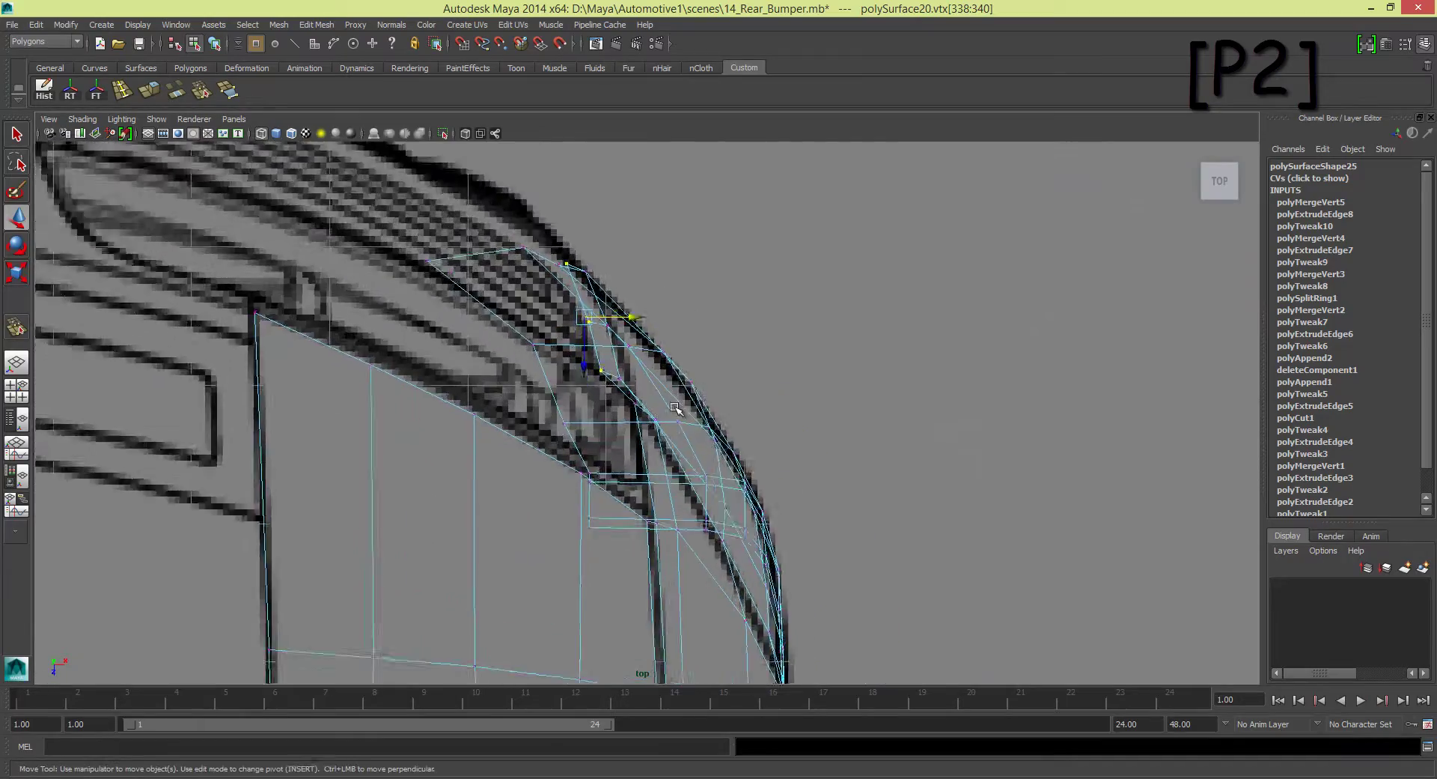
pyautogui.press('space')
# Step: Fit the new strip's lower vertices to the top blueprint, then ready one vertex for normal moves
pyautogui.press('space')
pyautogui.moveTo(827, 427)
pyautogui.keyDown('alt'); pyautogui.mouseDown()
pyautogui.moveTo(853, 497)
pyautogui.moveTo(536, 372)
pyautogui.moveTo(632, 434)
pyautogui.moveTo(994, 468)
pyautogui.moveTo(641, 458)
pyautogui.moveTo(571, 427)
pyautogui.moveTo(564, 530)
pyautogui.mouseUp(); pyautogui.keyUp('alt')
pyautogui.click(521, 538)
pyautogui.press('space')
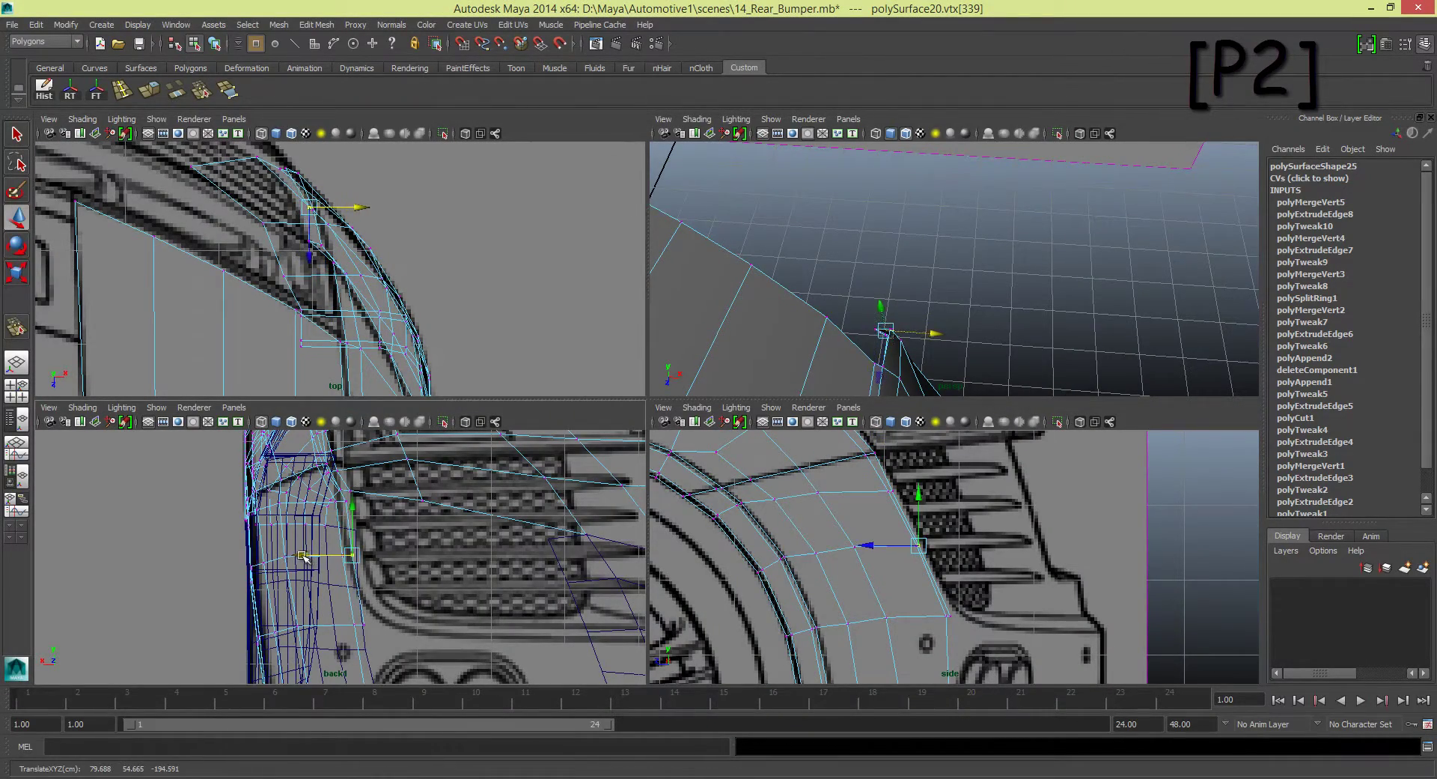
pyautogui.press('space')
pyautogui.keyDown('alt'); pyautogui.moveTo(504, 468); pyautogui.dragTo(650, 450); pyautogui.keyUp('alt')
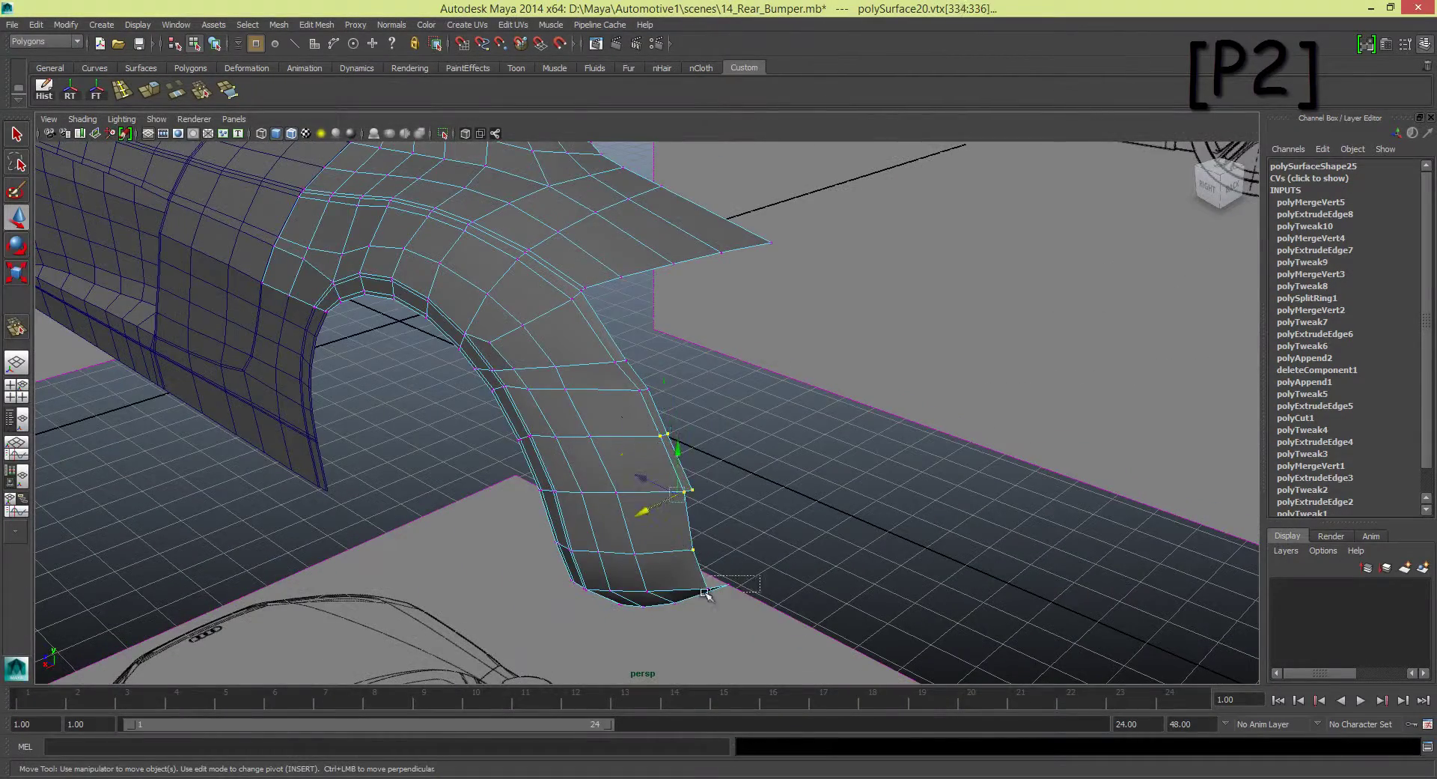
pyautogui.keyDown('shift'); pyautogui.moveTo(706, 594); pyautogui.dragTo(703, 596); pyautogui.keyUp('shift')
pyautogui.press('space')
pyautogui.moveTo(346, 259); pyautogui.dragTo(349, 262)
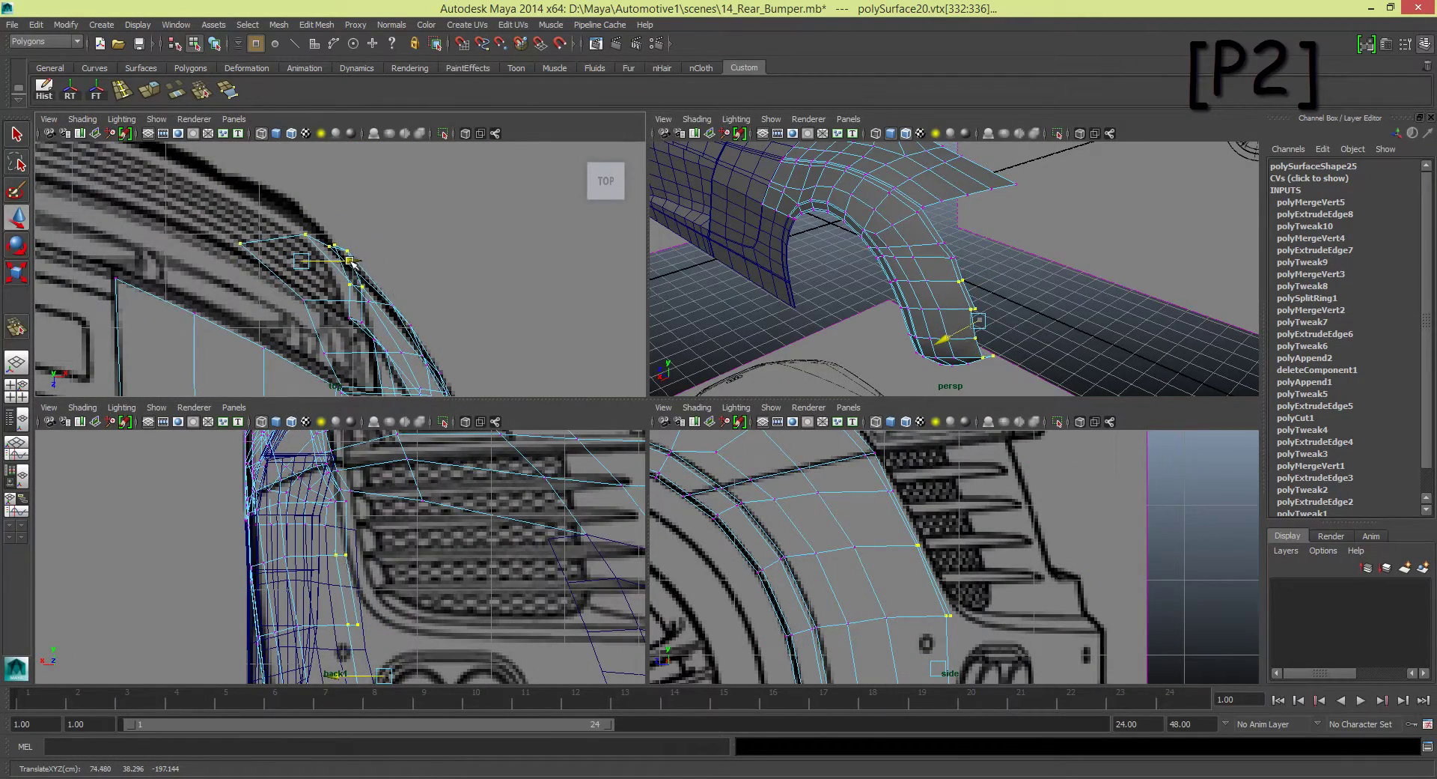
pyautogui.press('space')
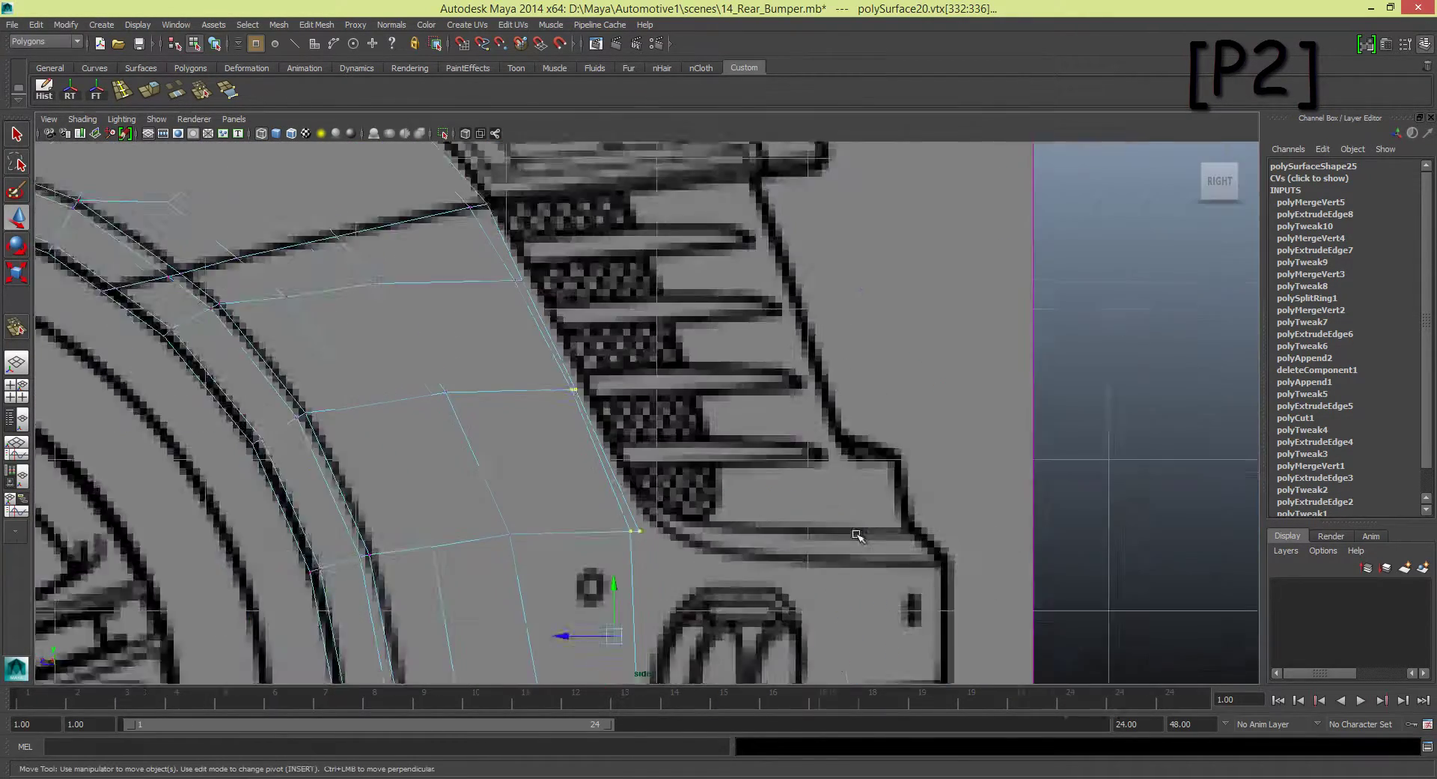
pyautogui.click(554, 320)
pyautogui.doubleClick(16, 217)
pyautogui.press('space')
# Step: In the back view, select the bumper-corner vertex (vtx[19]) to nudge it onto the blueprint line
pyautogui.scroll(5, 1052, 317)
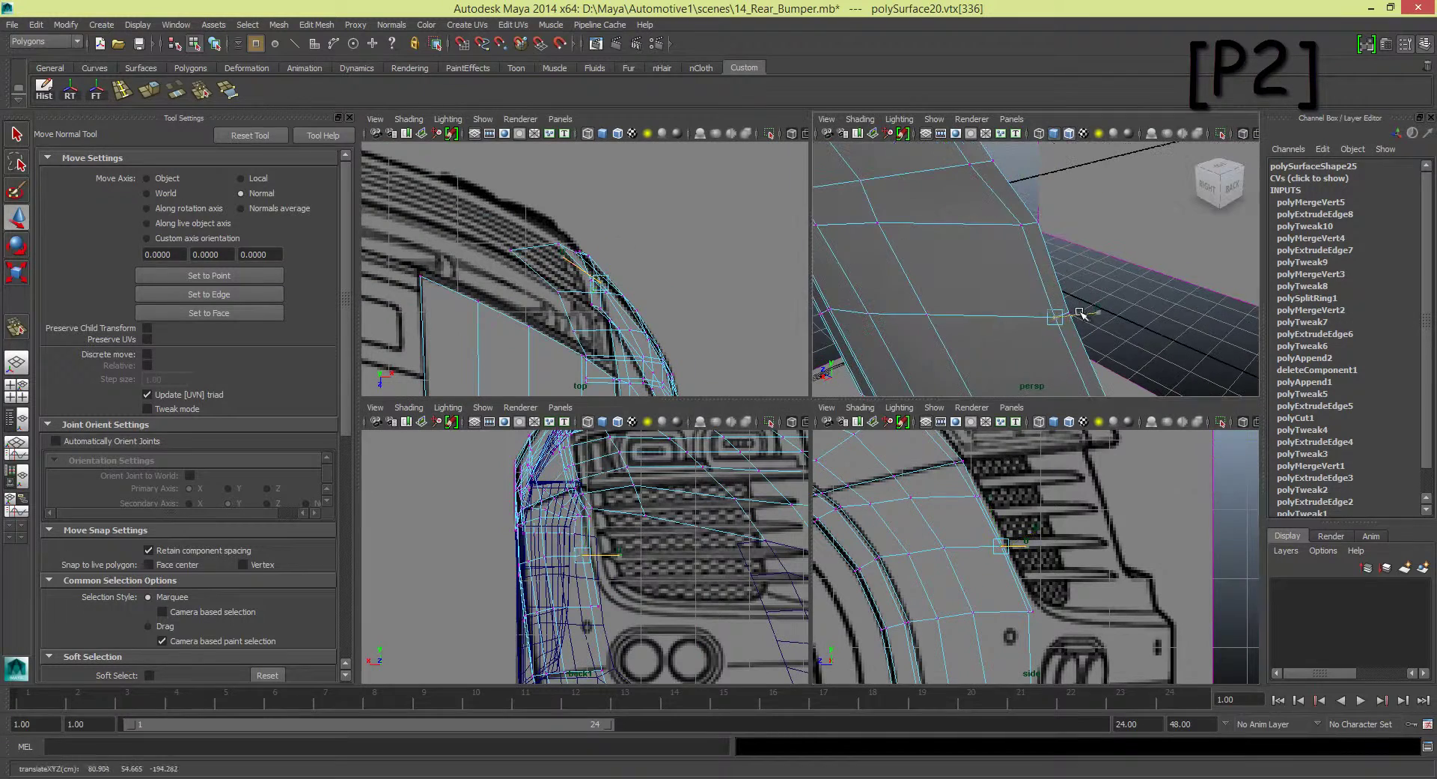
pyautogui.scroll(10, 946, 491)
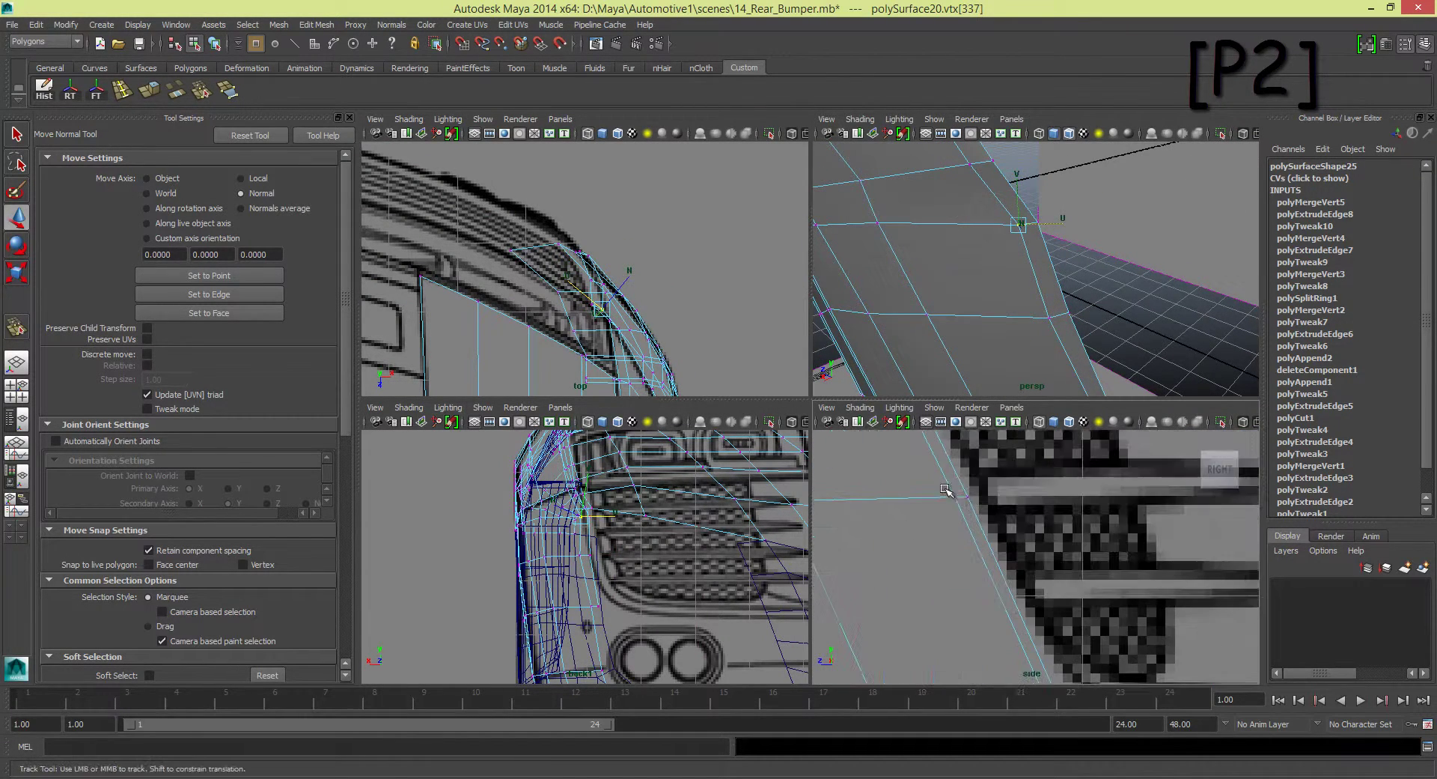
pyautogui.scroll(-5, 983, 488)
pyautogui.keyDown('alt'); pyautogui.moveTo(605, 658); pyautogui.dragTo(586, 509, button='middle'); pyautogui.keyUp('alt')
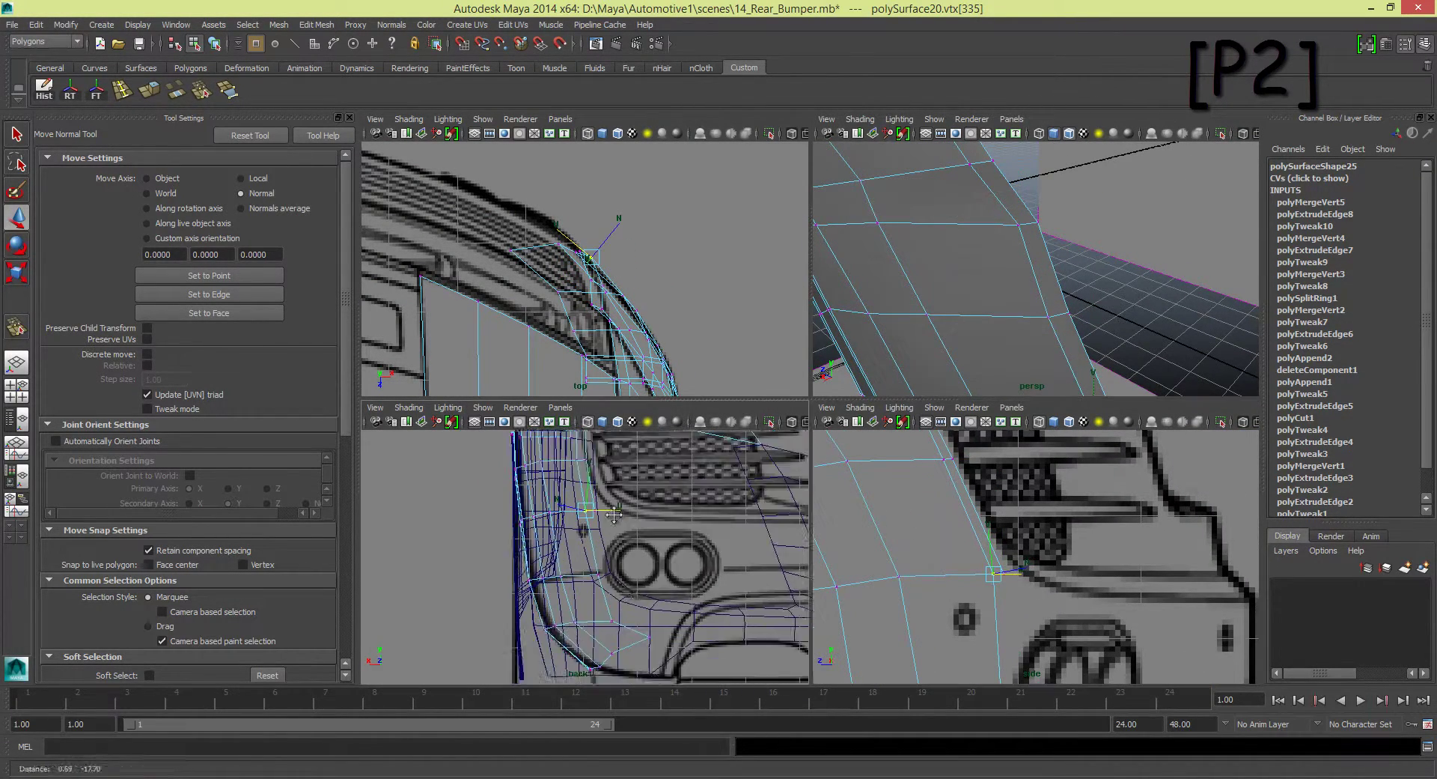
pyautogui.click(599, 561)
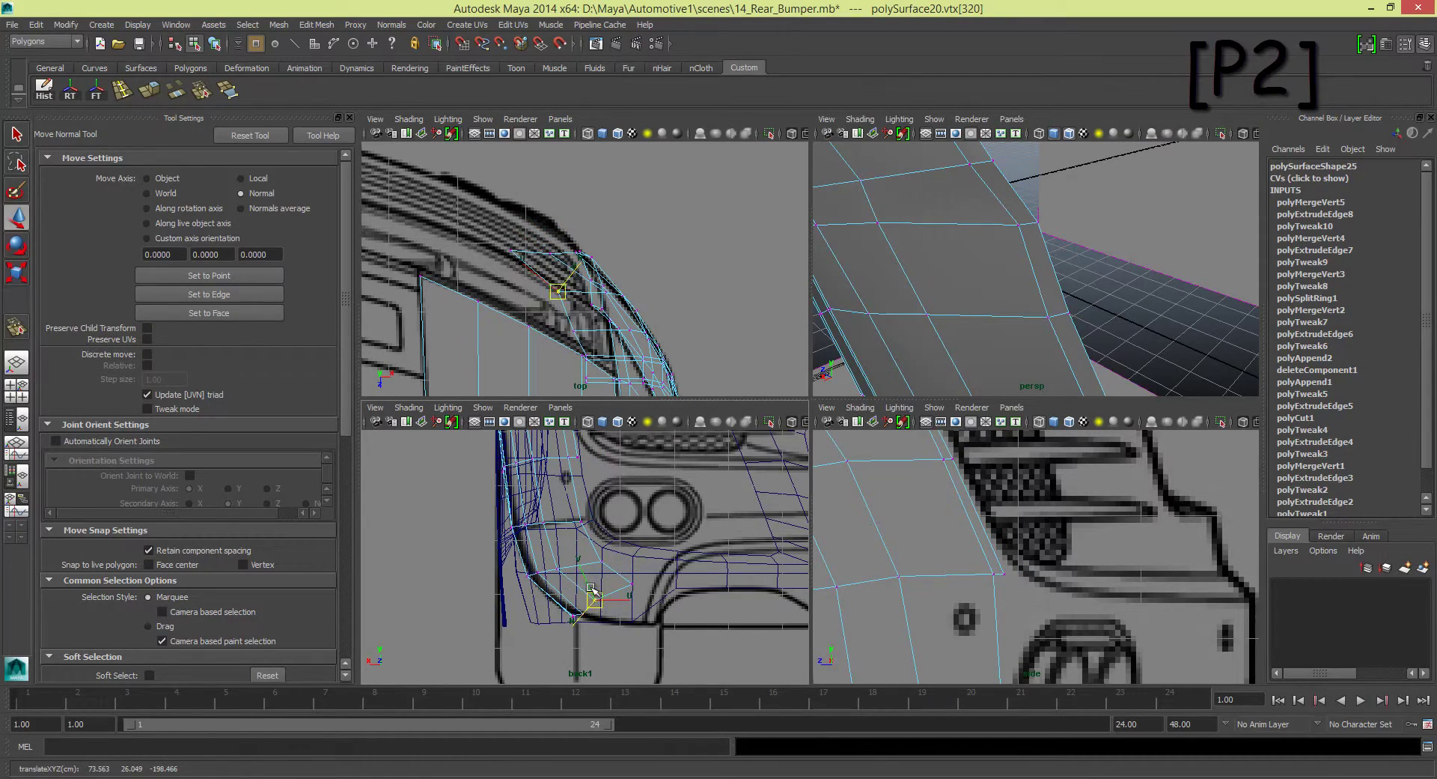
pyautogui.scroll(4, 592, 594)
pyautogui.scroll(4, 599, 584)
pyautogui.press('w')
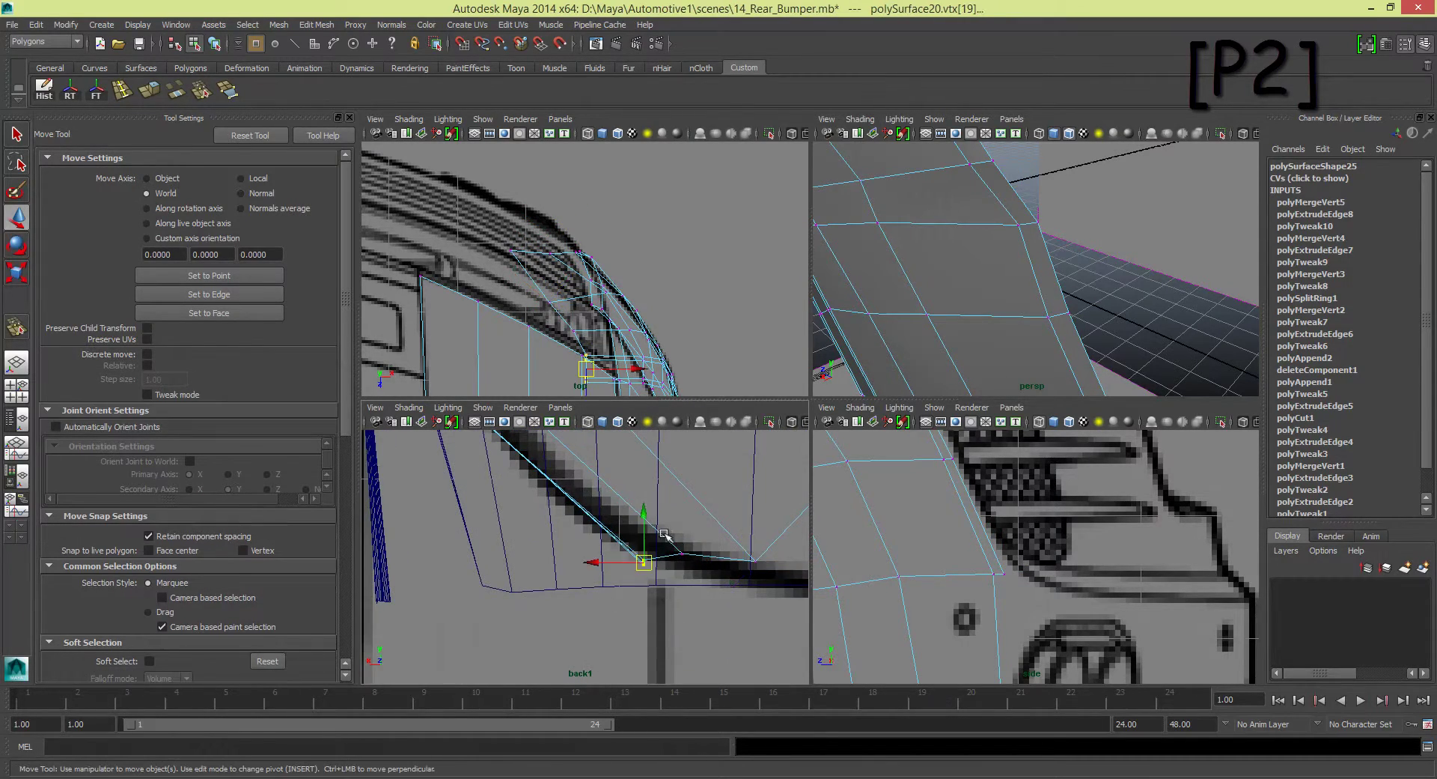
pyautogui.click(629, 552)
pyautogui.click(629, 551)
# Step: Check the bumper-corner vertex from a front perspective view, then reselect it in the back view
pyautogui.press('space')
pyautogui.press('f')
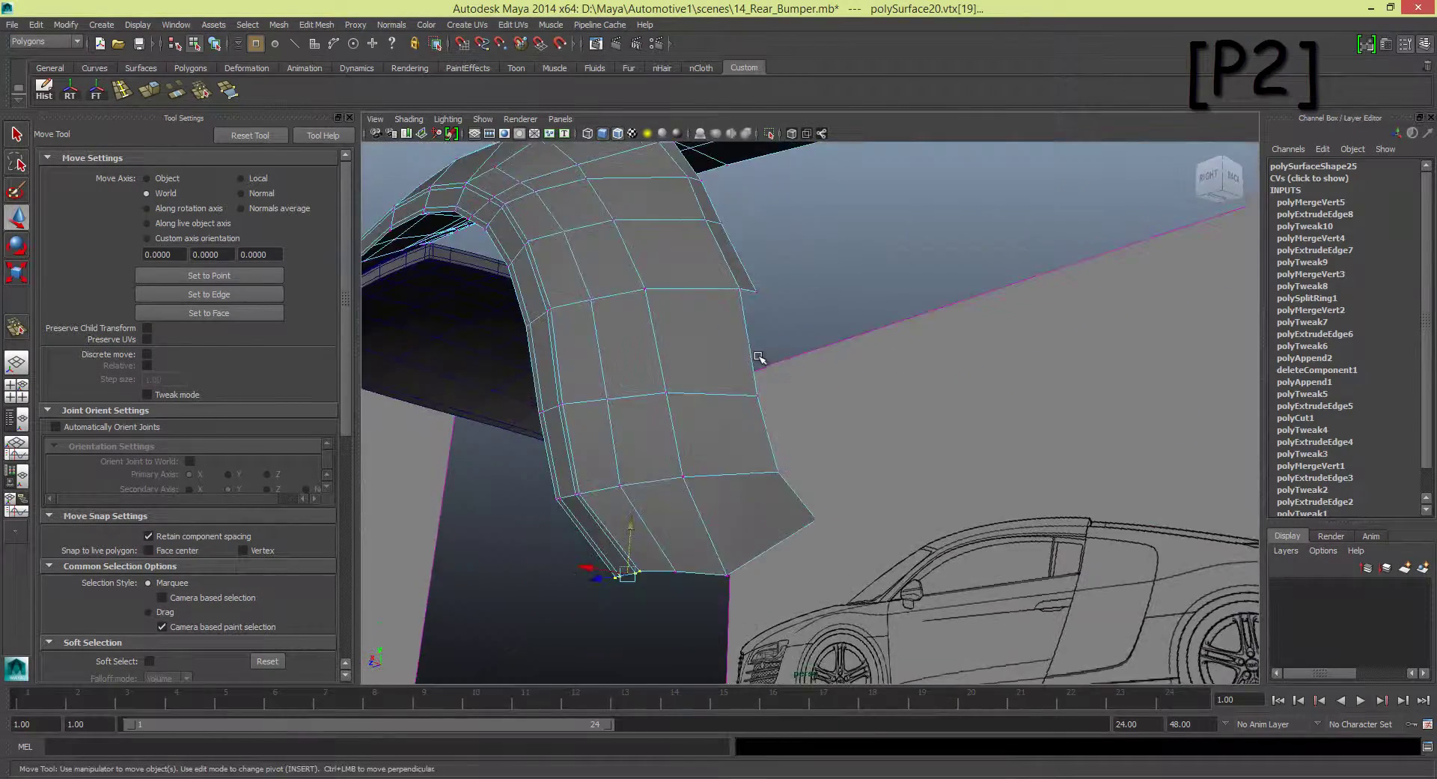
pyautogui.moveTo(771, 438)
pyautogui.keyDown('alt'); pyautogui.mouseDown()
pyautogui.moveTo(1048, 434)
pyautogui.moveTo(643, 405)
pyautogui.mouseUp(); pyautogui.keyUp('alt')
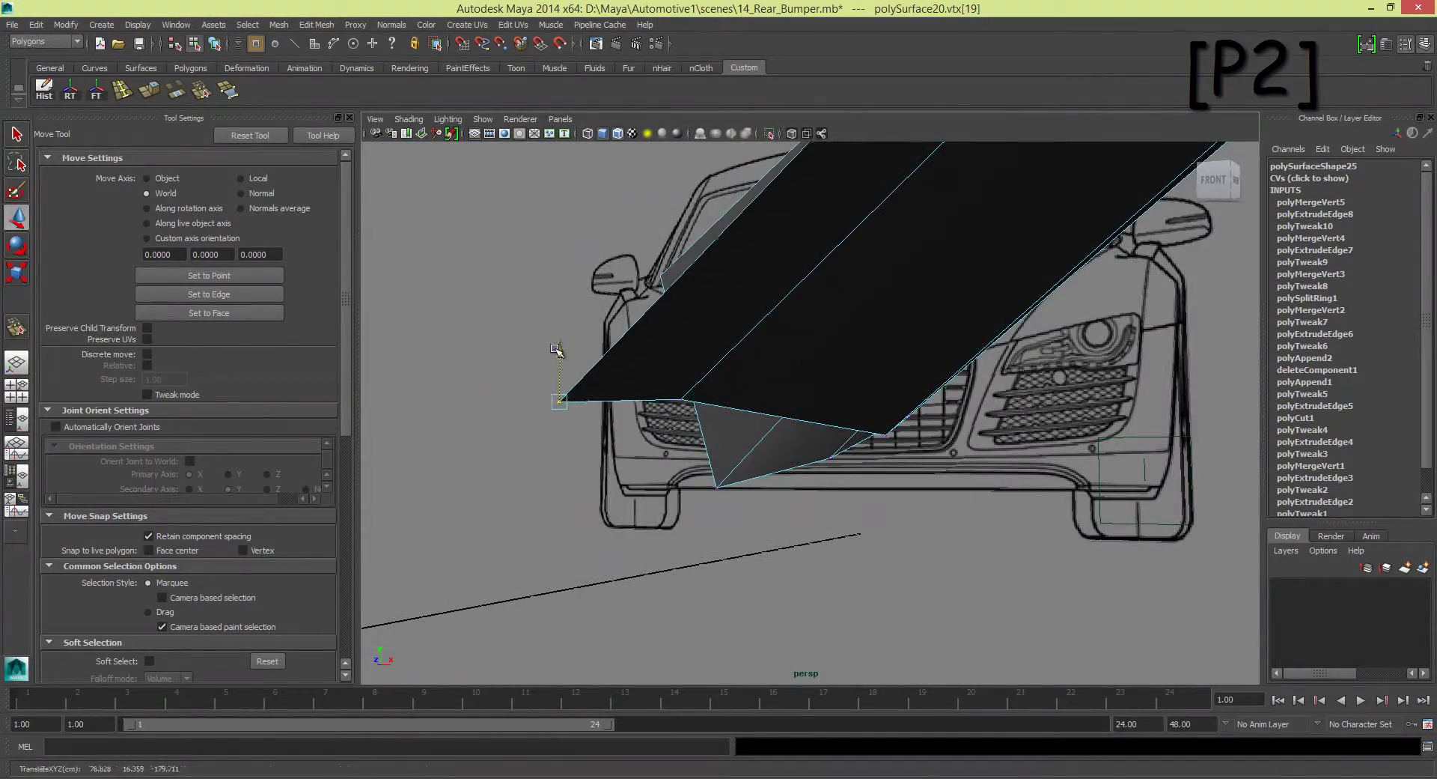
pyautogui.scroll(3, 556, 350)
pyautogui.press('space')
pyautogui.press('space')
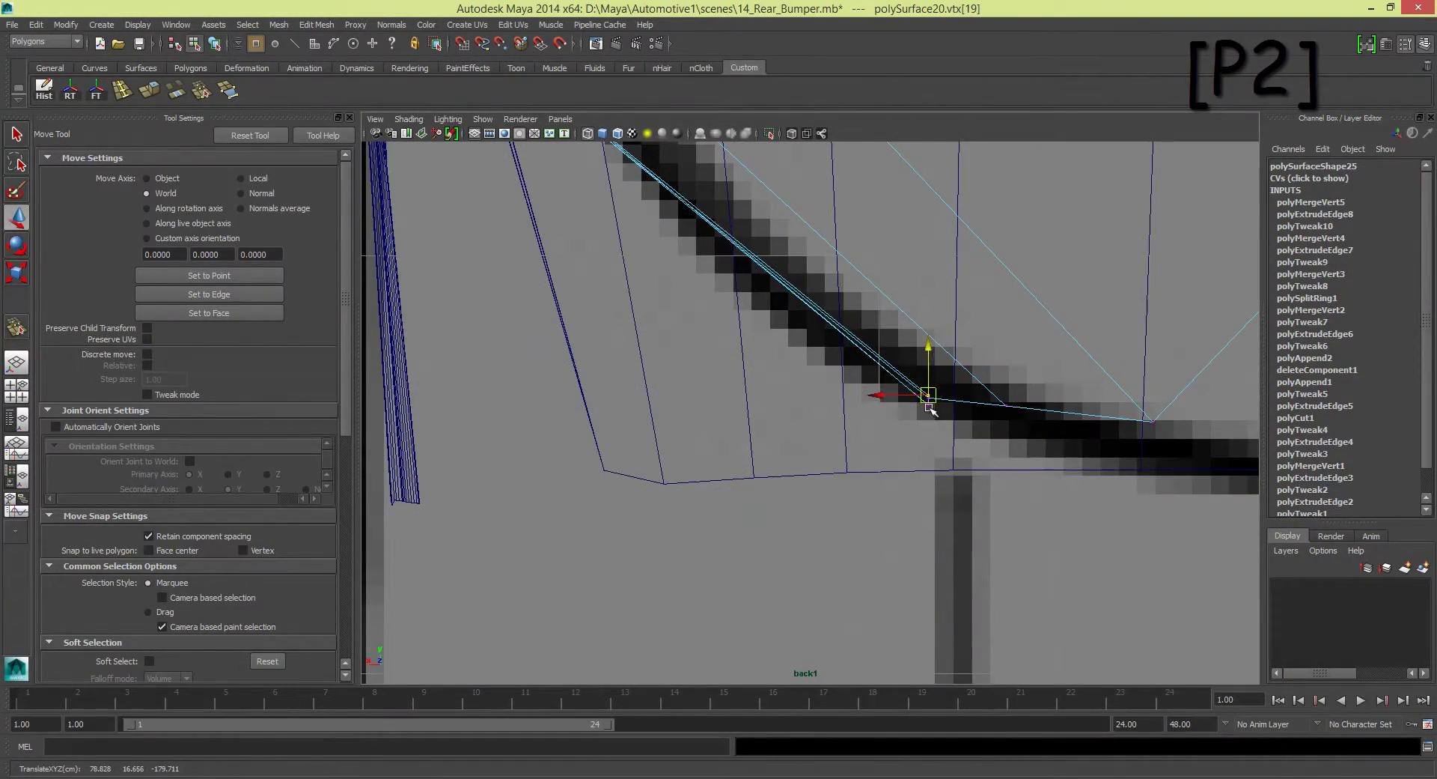
pyautogui.click(928, 346)
pyautogui.press('space')
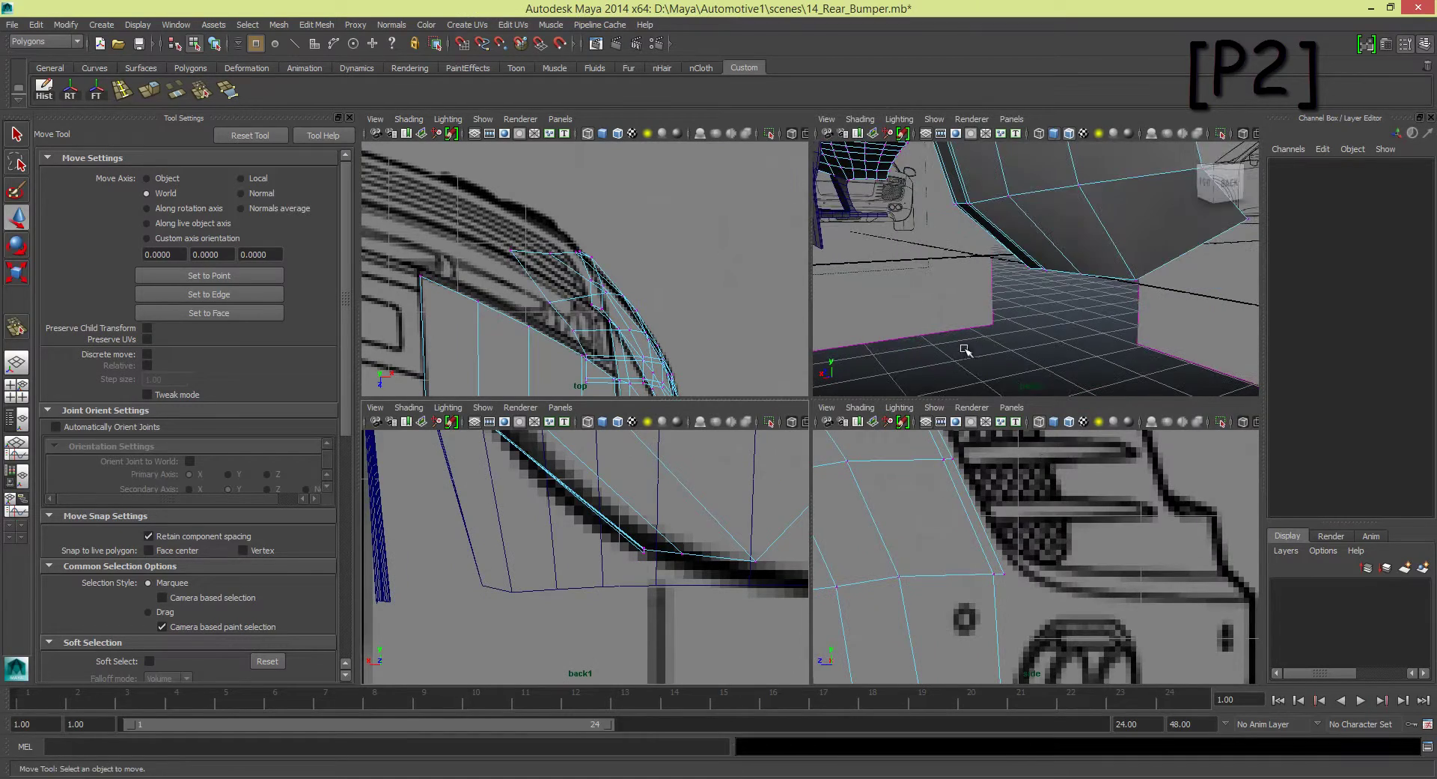
pyautogui.scroll(-3, 973, 524)
pyautogui.scroll(5, 936, 509)
pyautogui.click(893, 511)
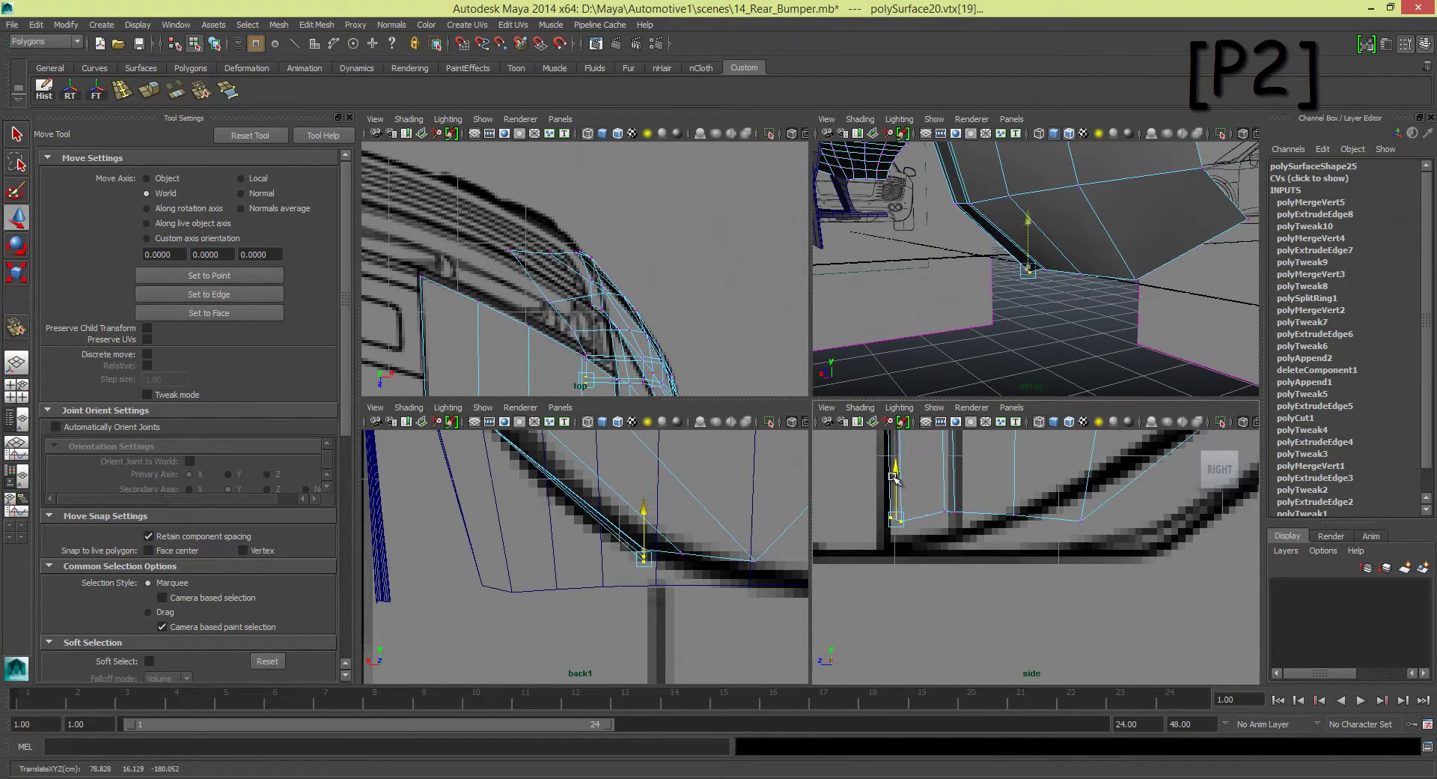
# Step: Delete the fender mesh's construction history via Edit > Delete by Type > History
pyautogui.press('F8')
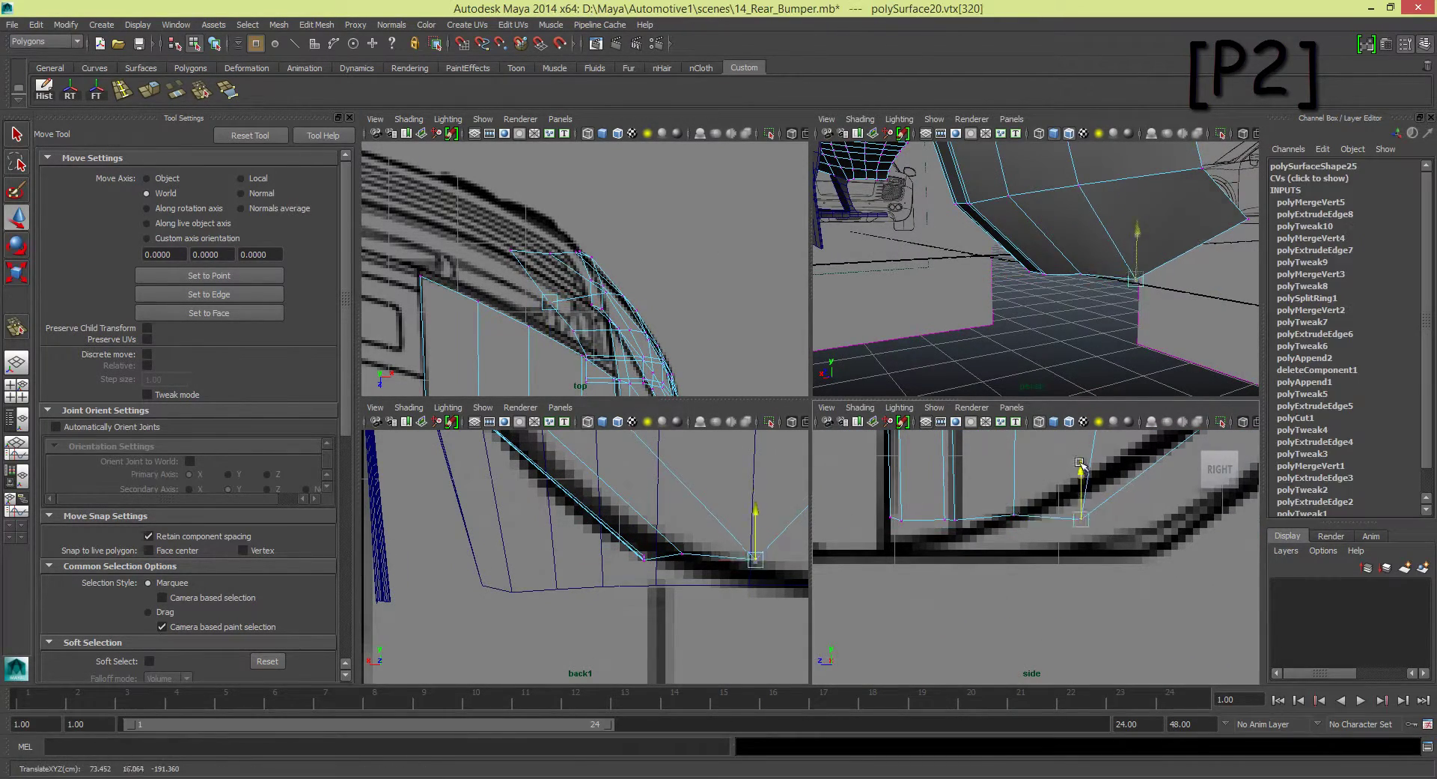
pyautogui.press('space')
pyautogui.moveTo(1063, 314)
pyautogui.keyDown('alt'); pyautogui.mouseDown()
pyautogui.moveTo(963, 311)
pyautogui.moveTo(843, 344)
pyautogui.moveTo(825, 397)
pyautogui.moveTo(913, 367)
pyautogui.moveTo(780, 388)
pyautogui.moveTo(780, 299)
pyautogui.moveTo(659, 219)
pyautogui.moveTo(870, 256)
pyautogui.moveTo(875, 411)
pyautogui.moveTo(886, 366)
pyautogui.moveTo(933, 328)
pyautogui.moveTo(658, 337)
pyautogui.moveTo(749, 360)
pyautogui.moveTo(566, 325)
pyautogui.mouseUp(); pyautogui.keyUp('alt')
pyautogui.click(95, 92)
# Step: Check one more fender vertex, then select the whole polySurface20 mesh
pyautogui.press('F8')
pyautogui.click(708, 331)
pyautogui.press('F8')
pyautogui.click(791, 404)
pyautogui.click(792, 405)
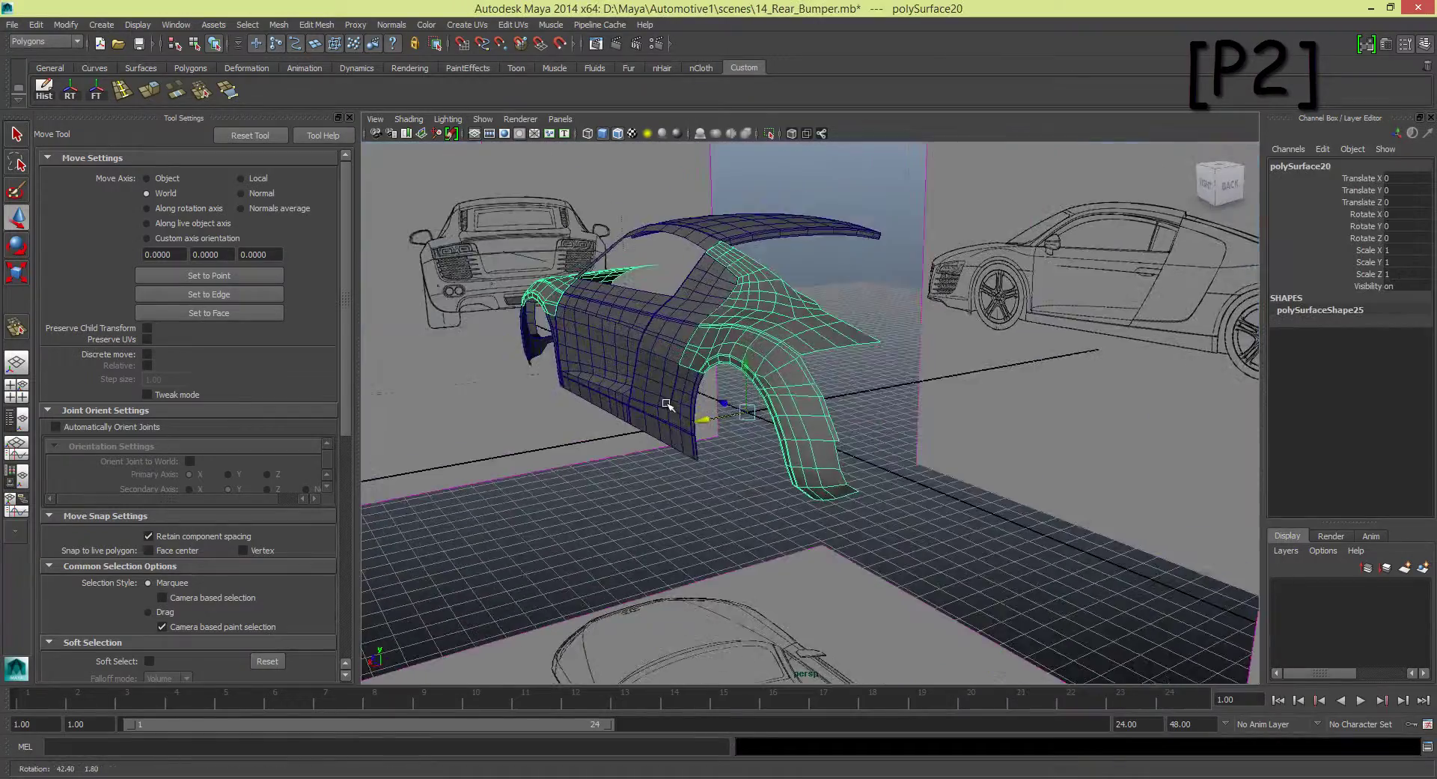